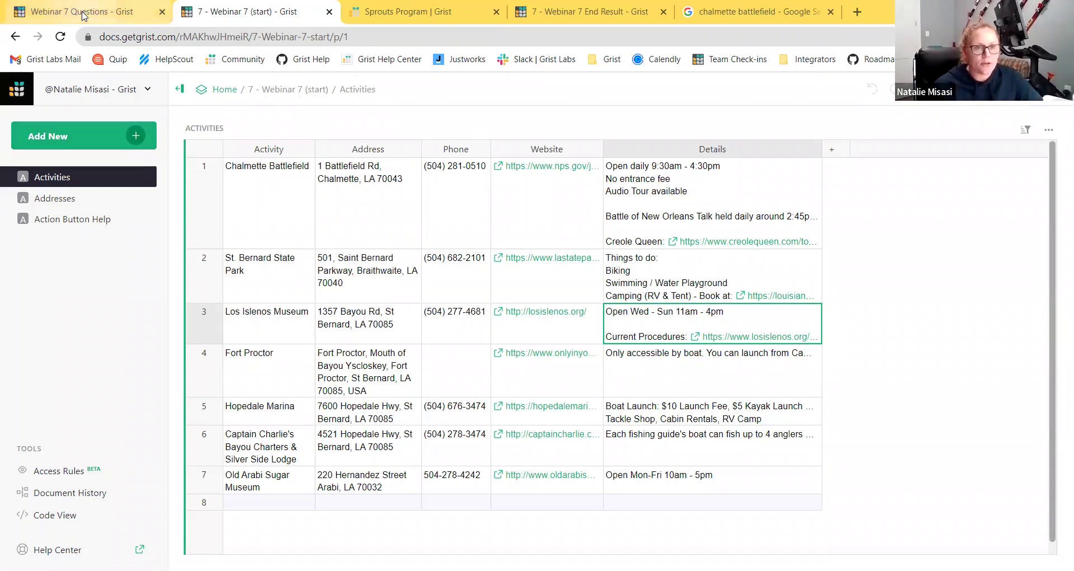
Switch to the Webinar 7 Questions document and view the instructor choices for Gym Stars A and the Instructor column's settings
left_click(83, 15)
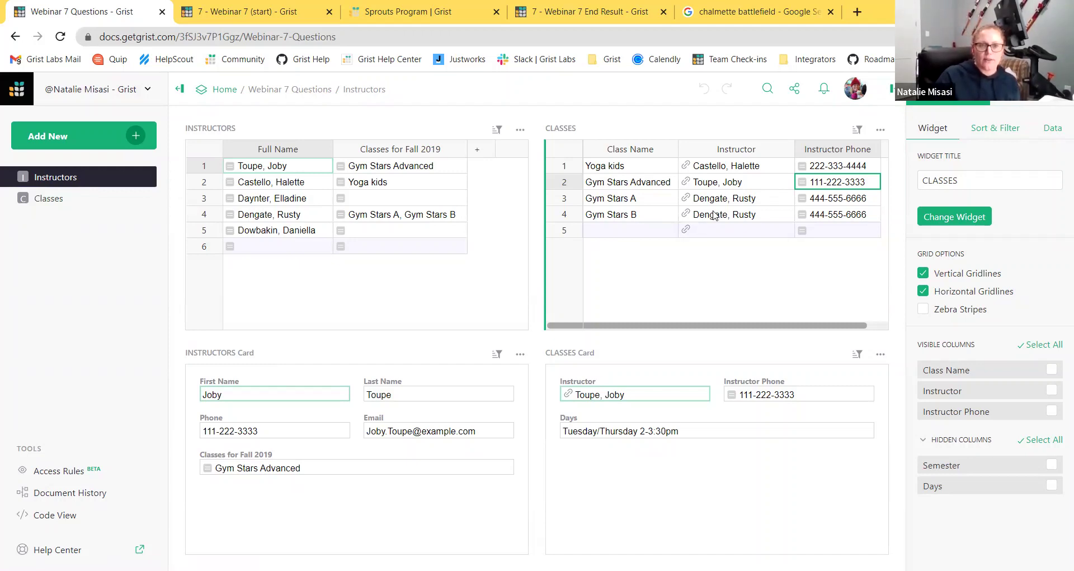
left_click(728, 201)
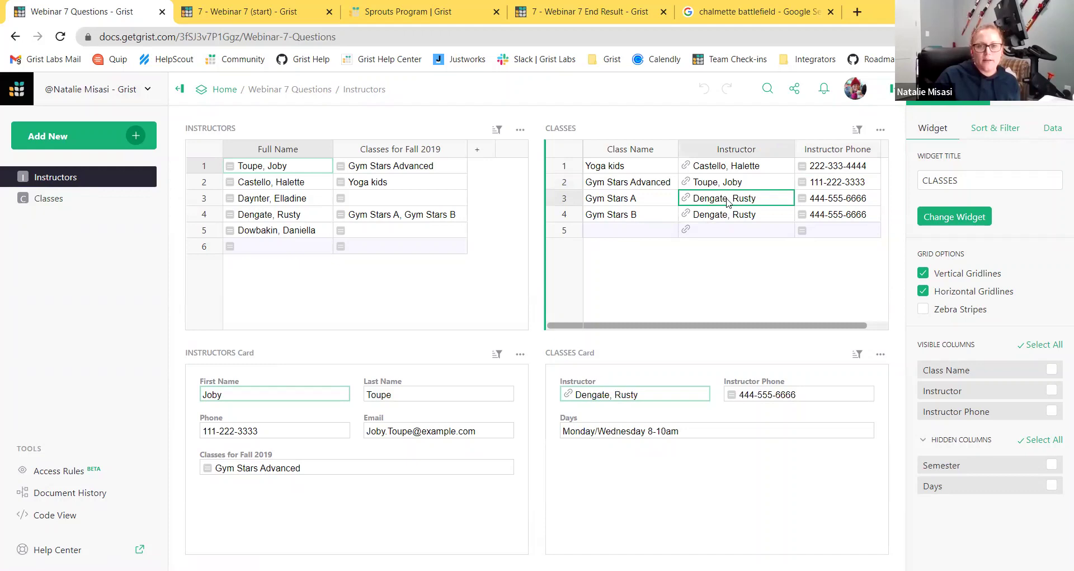
double_click(728, 202)
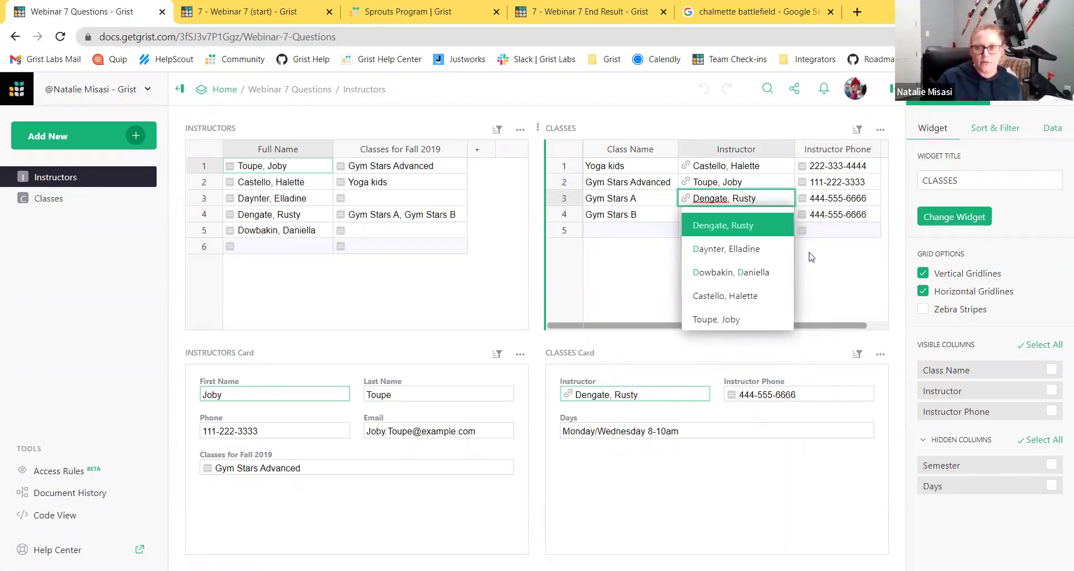
left_click(828, 258)
left_click(1012, 93)
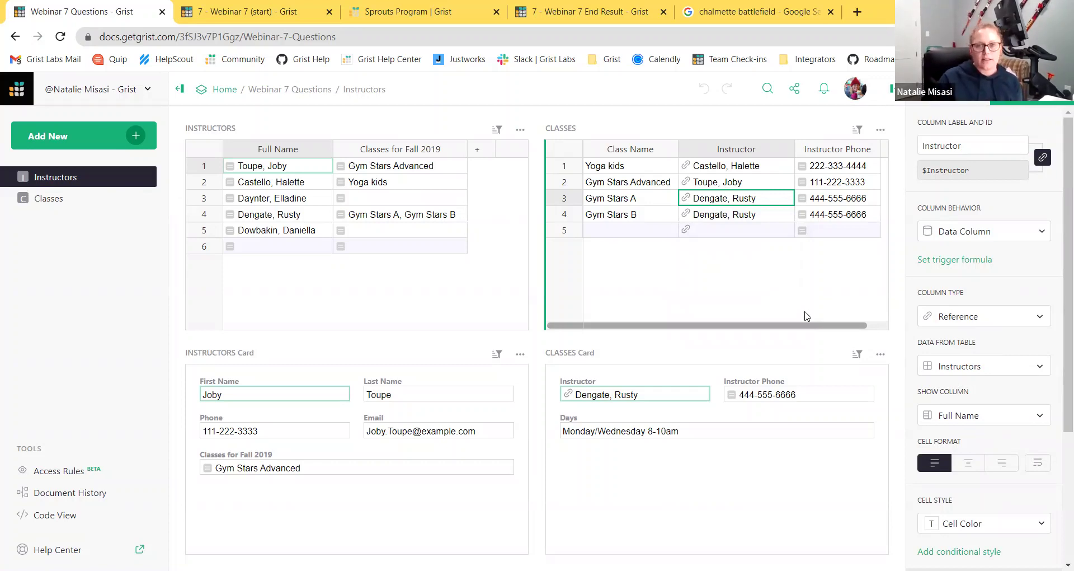
Reassign the Gym Stars B class to the last instructor in the Instructors table
left_click(555, 212)
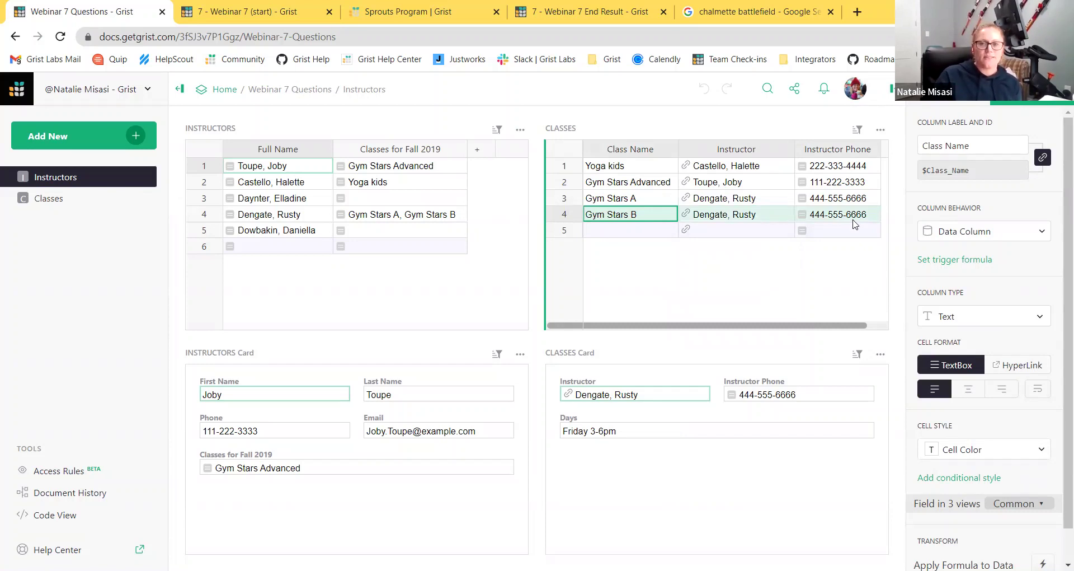
left_click(749, 212)
left_click(734, 286)
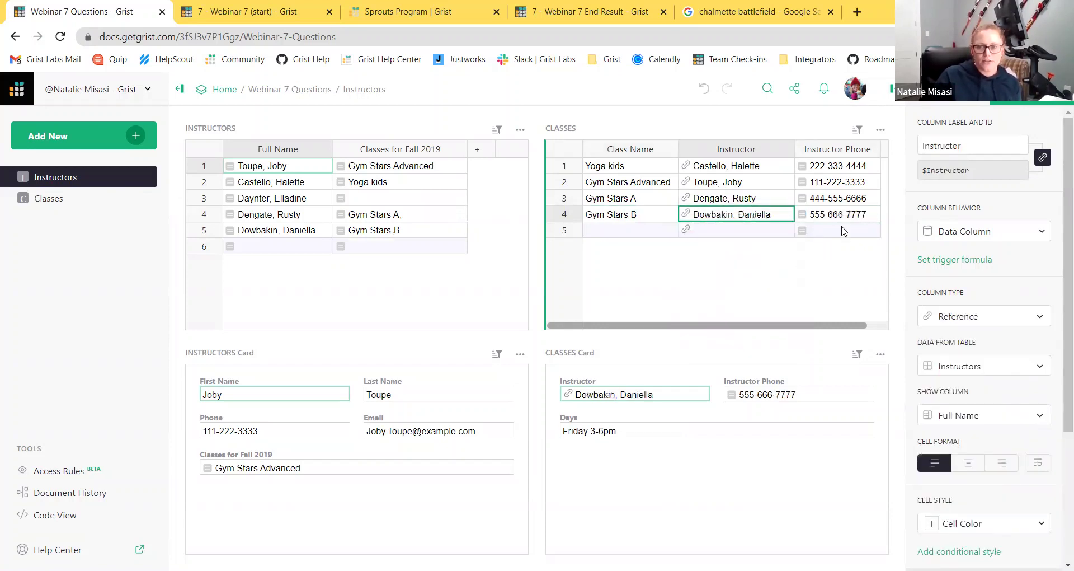
Examine the formulas of the Instructor Phone column in Classes and the Classes for Fall 2019 column in Instructors
double_click(837, 215)
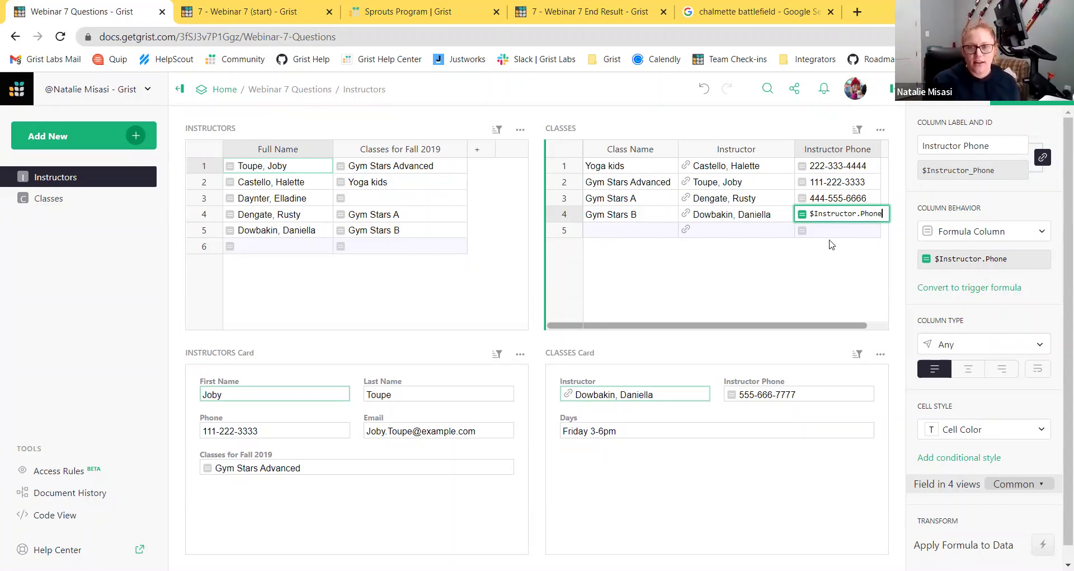
key("Return")
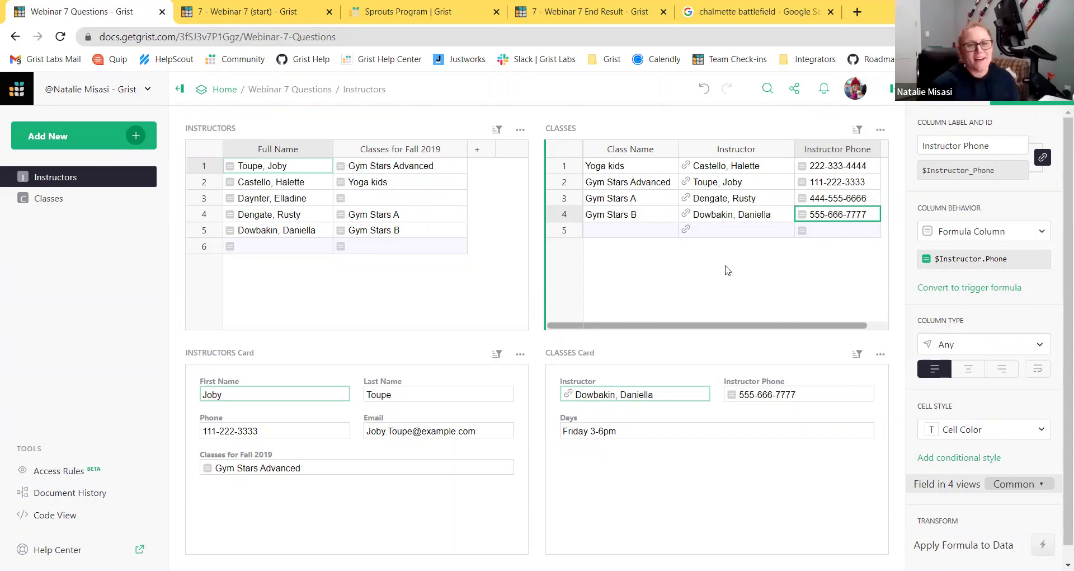
double_click(428, 234)
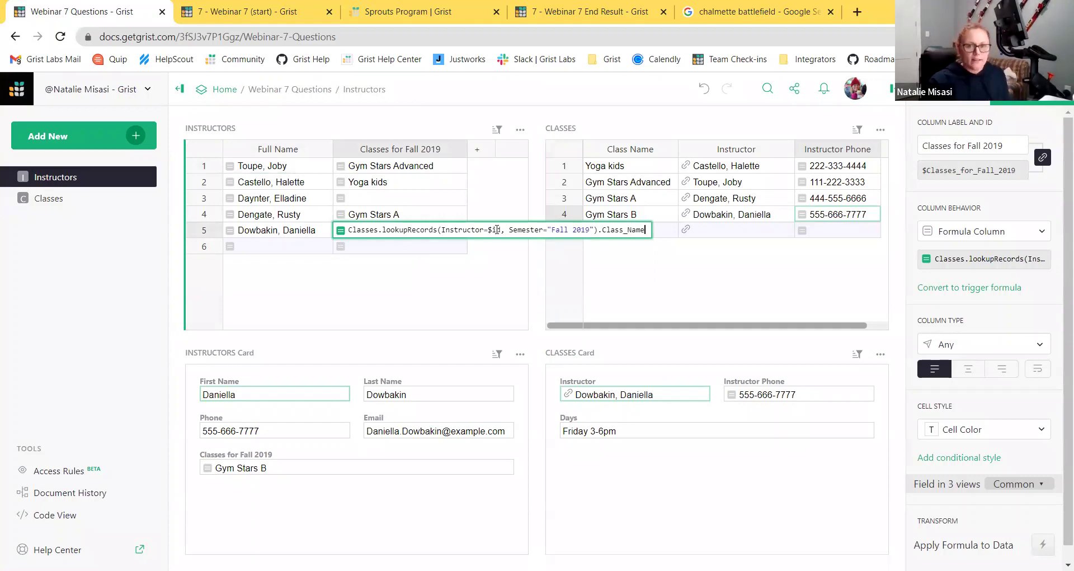
left_click_drag(500, 230, 441, 230)
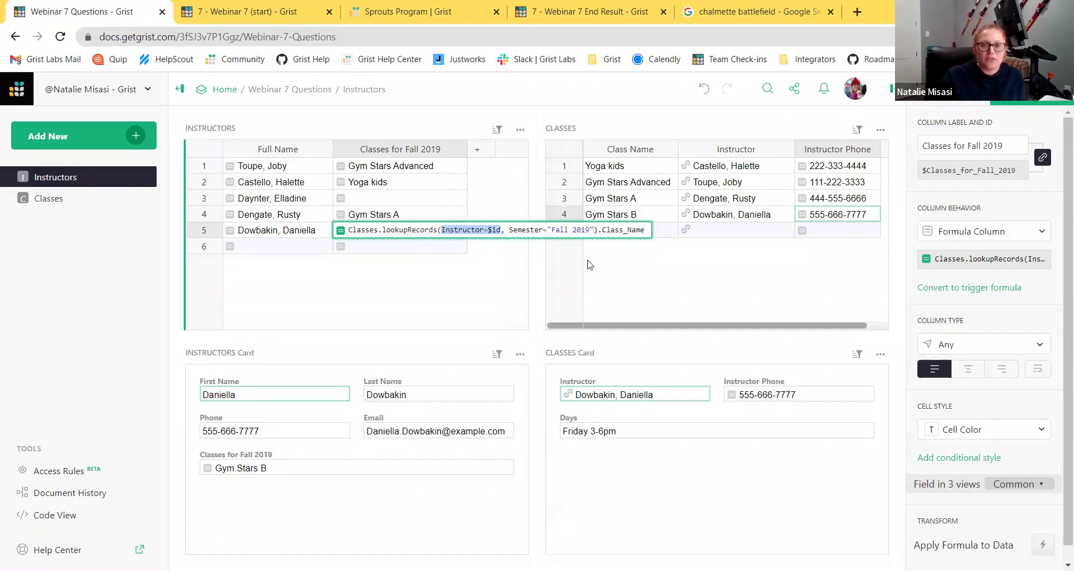
key("Return")
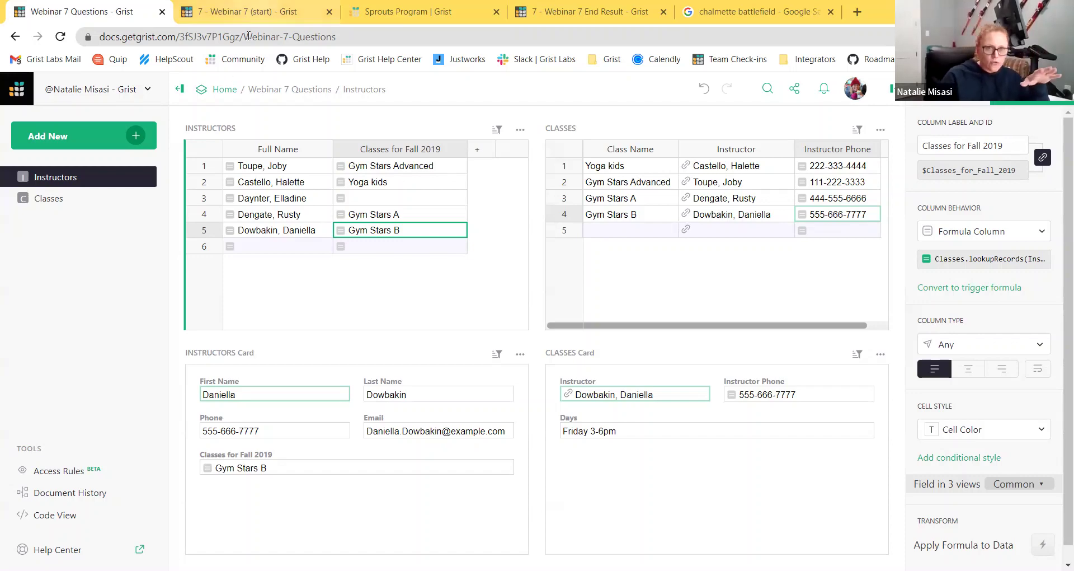
Switch to the 7 - Webinar 7 (start) document and add a new page with a Card widget of the Activities data
left_click(232, 8)
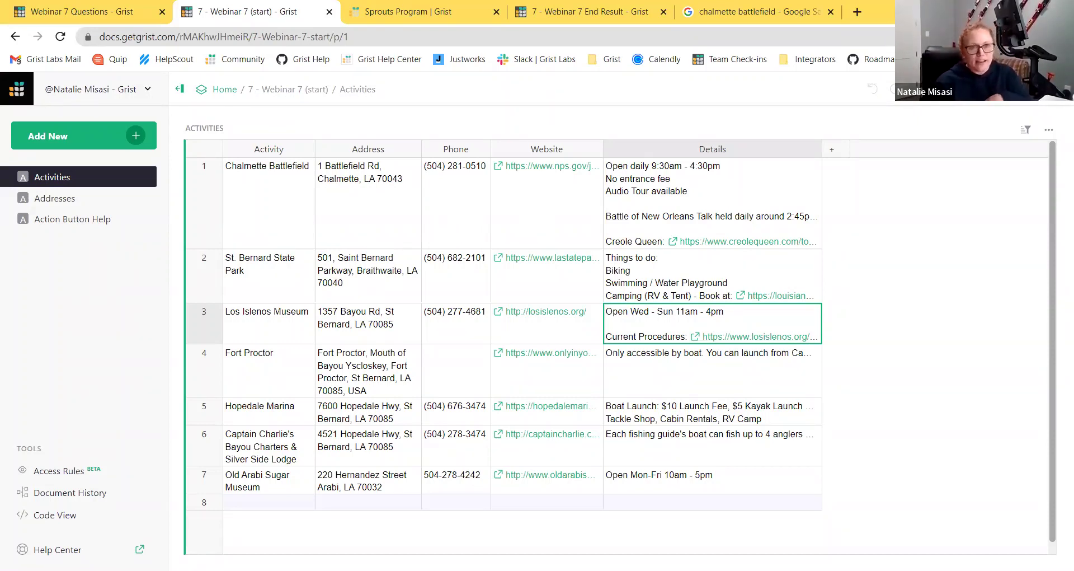
left_click(133, 129)
left_click(112, 167)
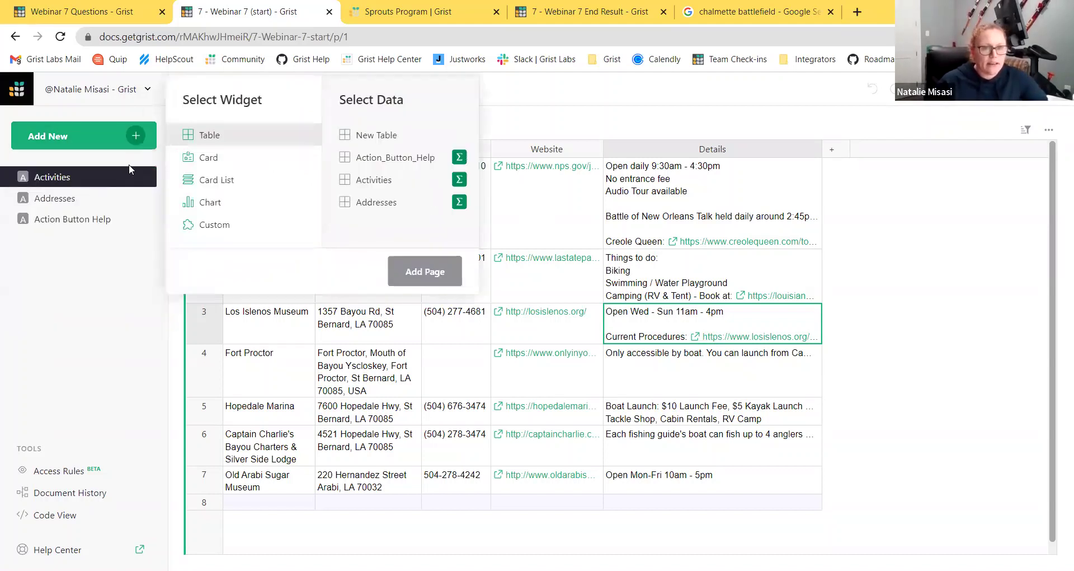
left_click(272, 162)
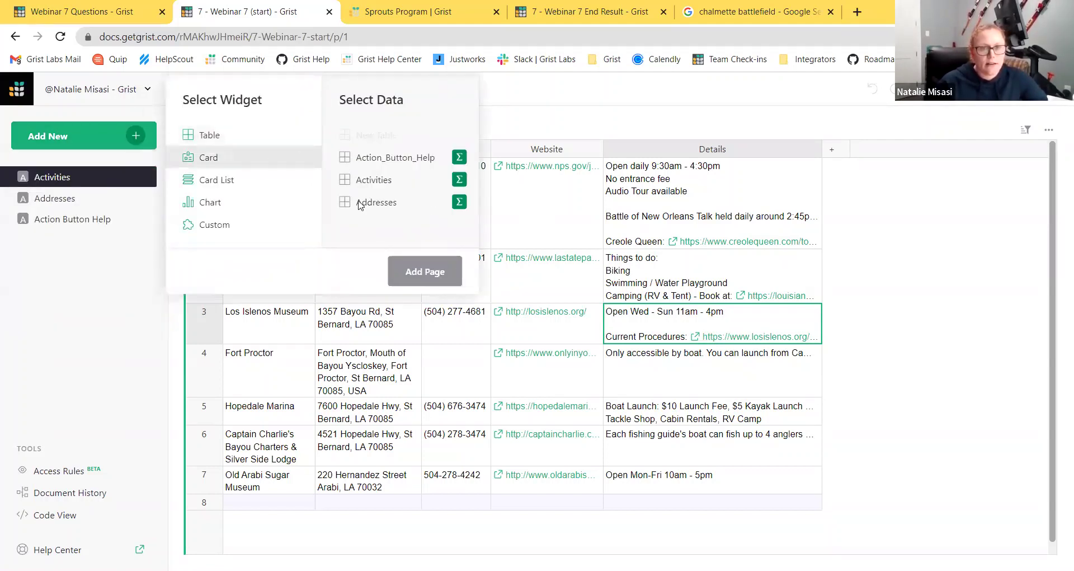
left_click(400, 185)
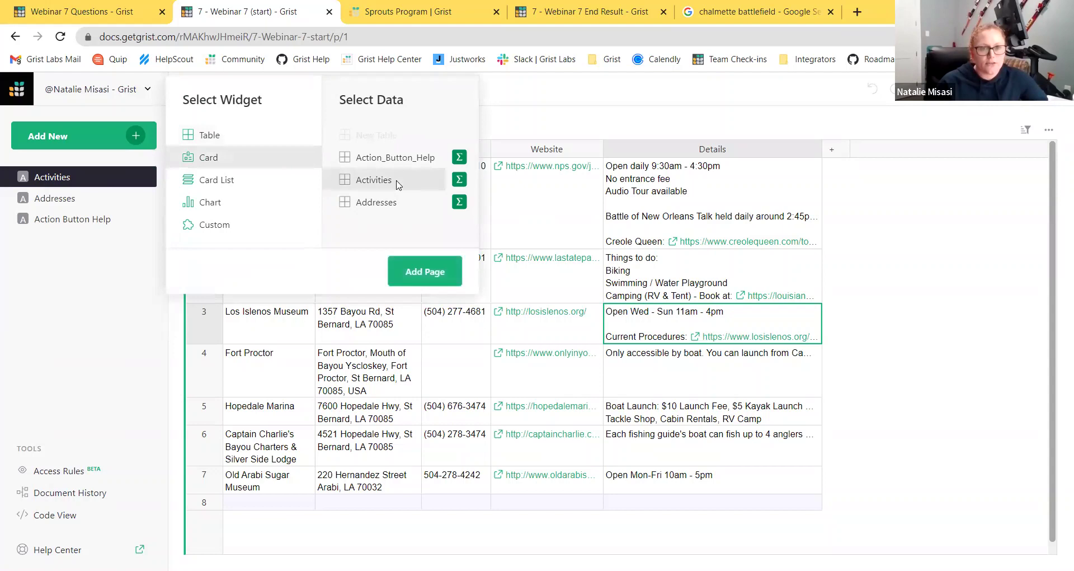
left_click(417, 274)
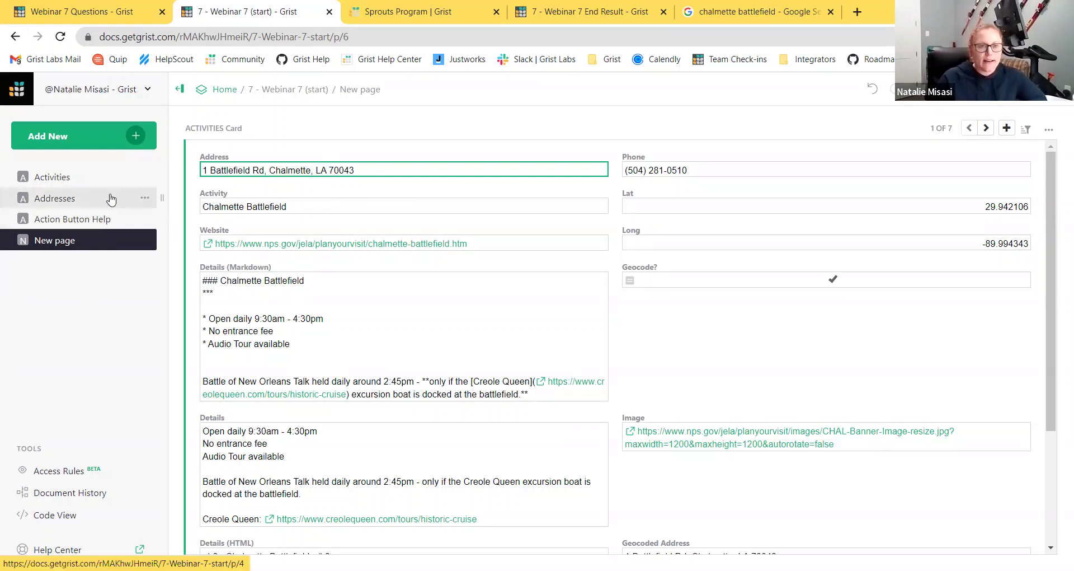
Add a Custom widget of the Activities data to the page, selected by ACTIVITIES Card, and place it below the card
left_click(120, 139)
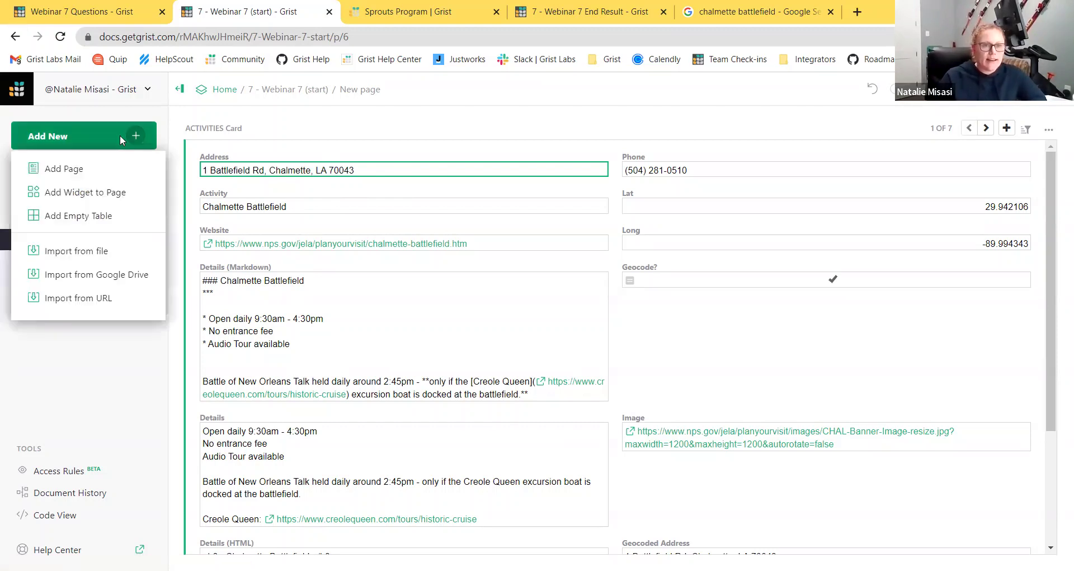
left_click(119, 197)
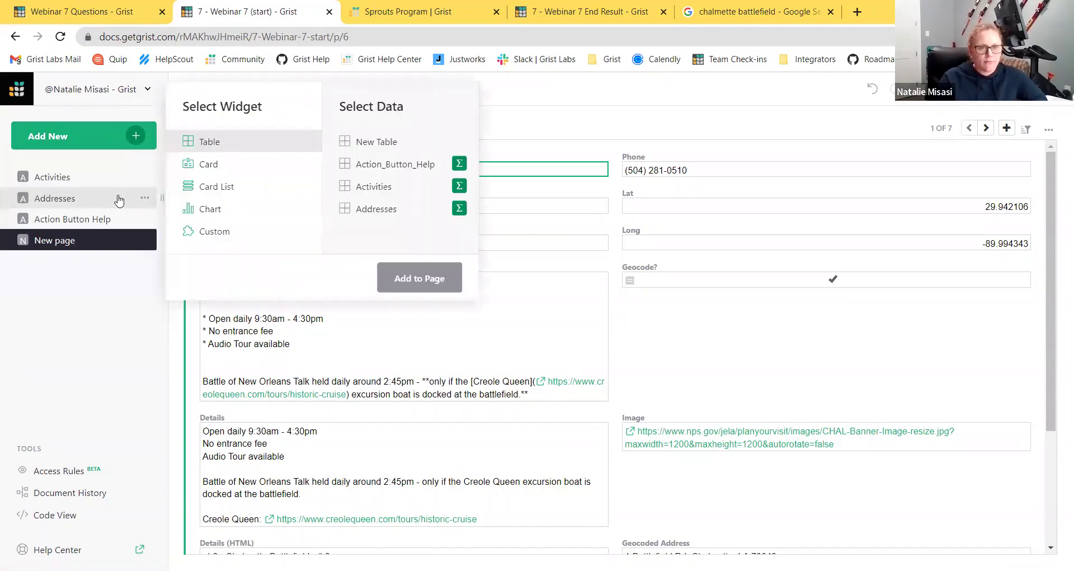
left_click(210, 241)
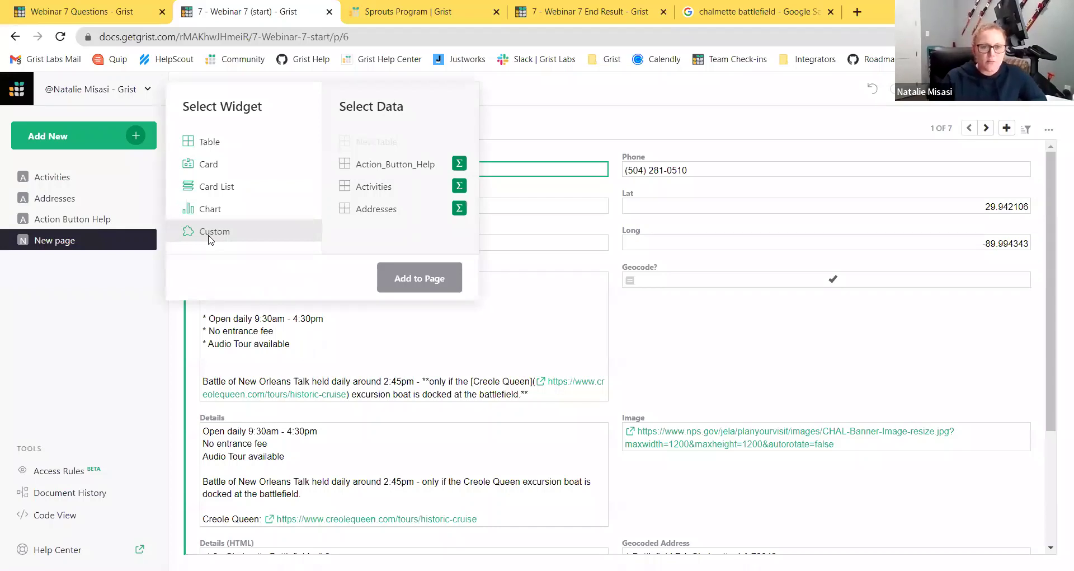
left_click(368, 187)
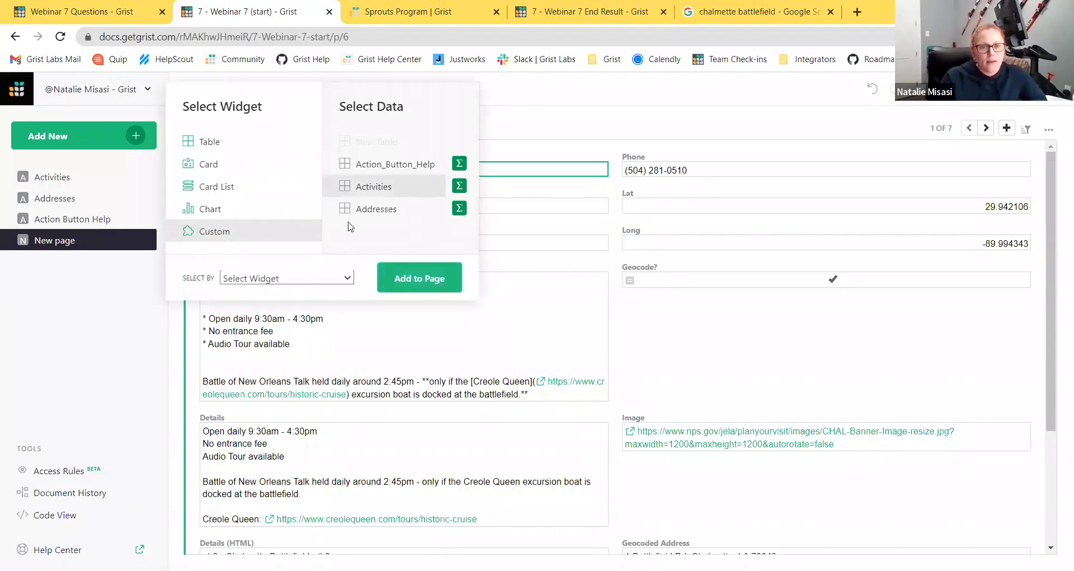
left_click(317, 280)
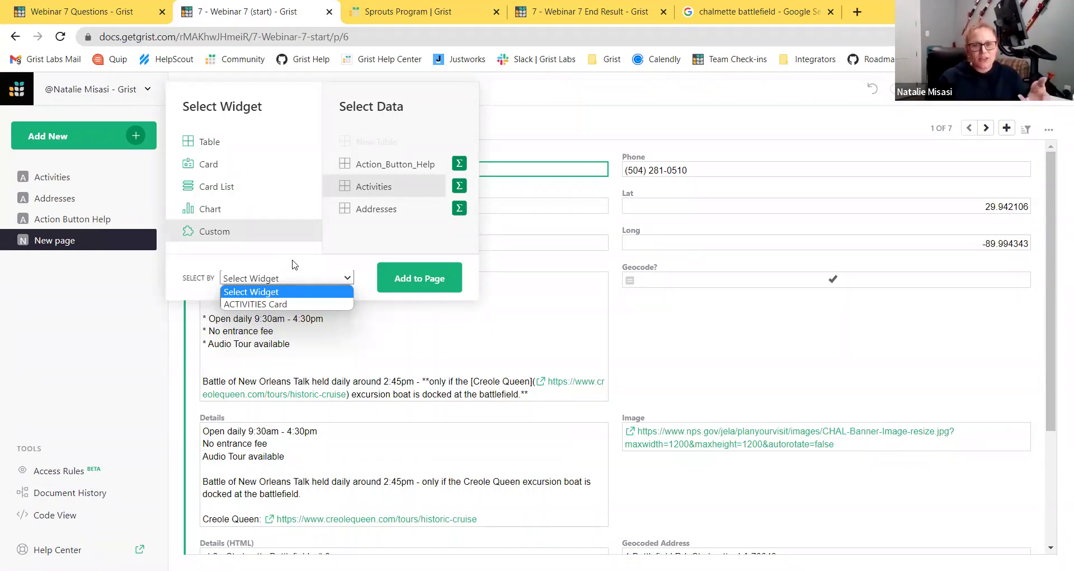
left_click(281, 305)
left_click(405, 286)
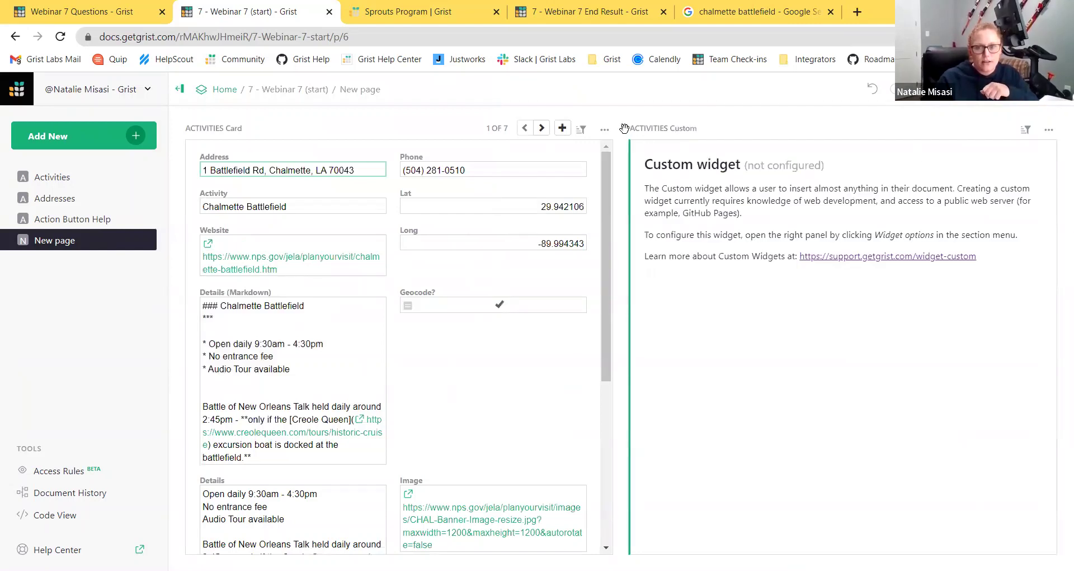
left_click_drag(412, 428, 342, 476)
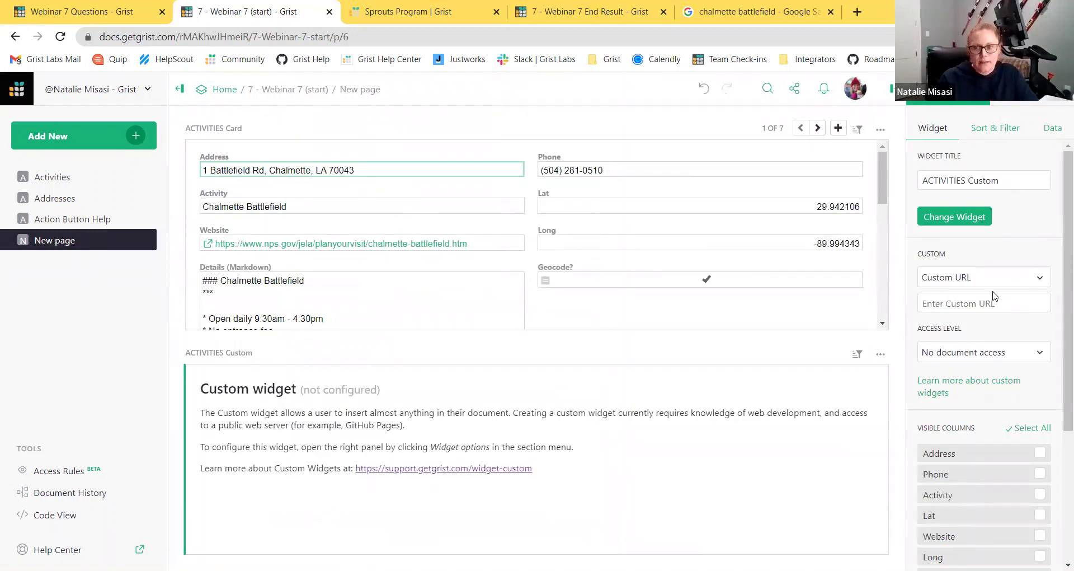
Configure the custom widget as an Image viewer, grant it read access to the table, and use the Image column as its image URL
left_click(956, 278)
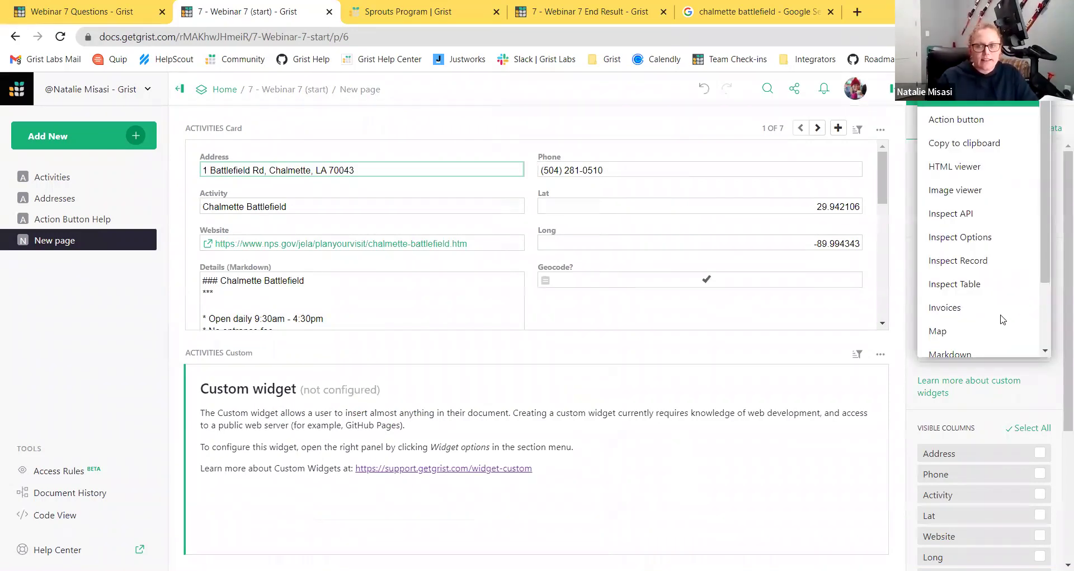
key("Up")
key("Up")
key("Up")
key("Up")
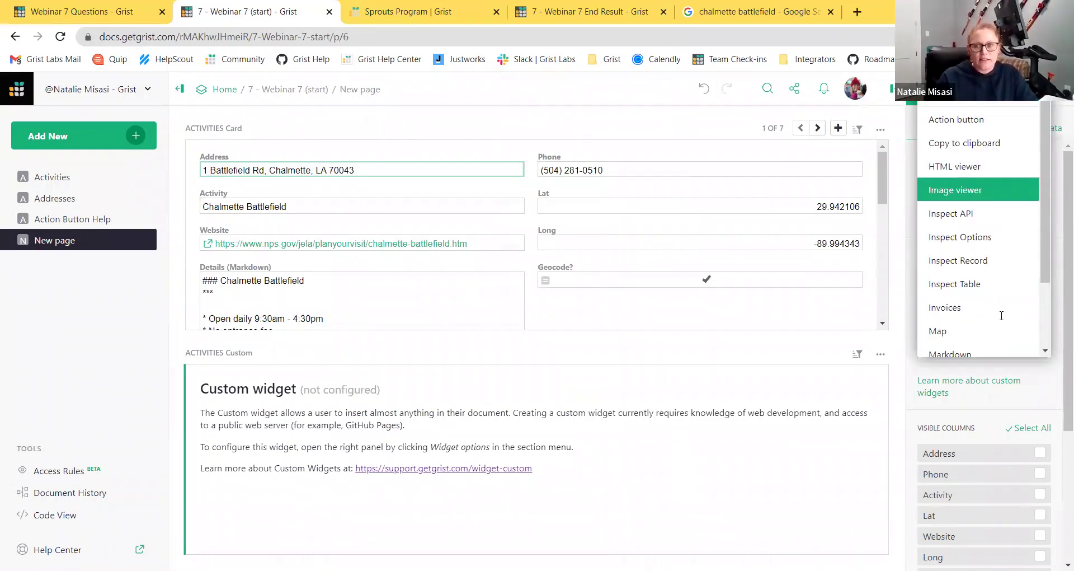
key("Return")
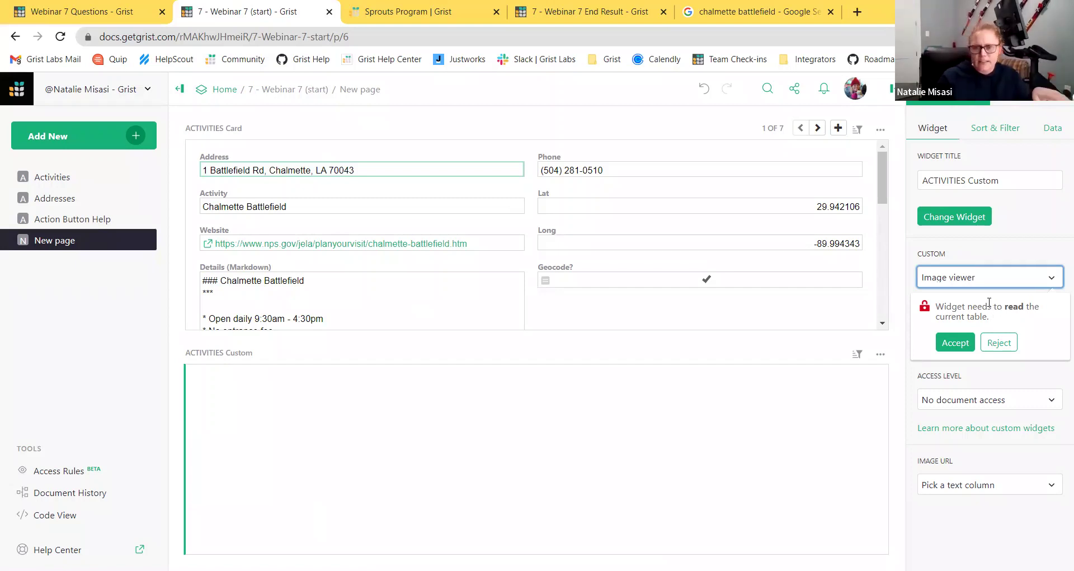
left_click(954, 344)
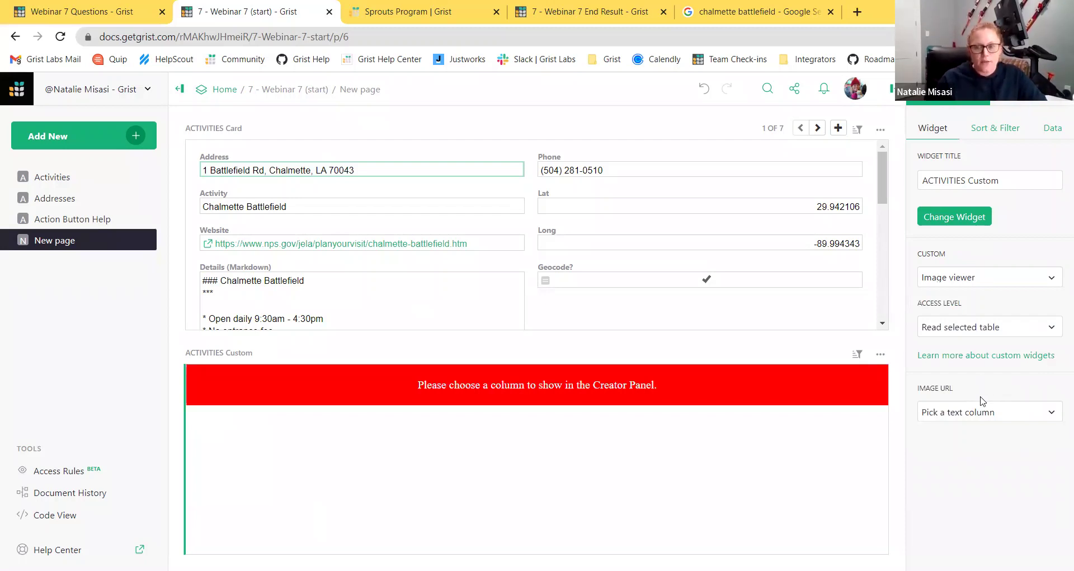
left_click(986, 416)
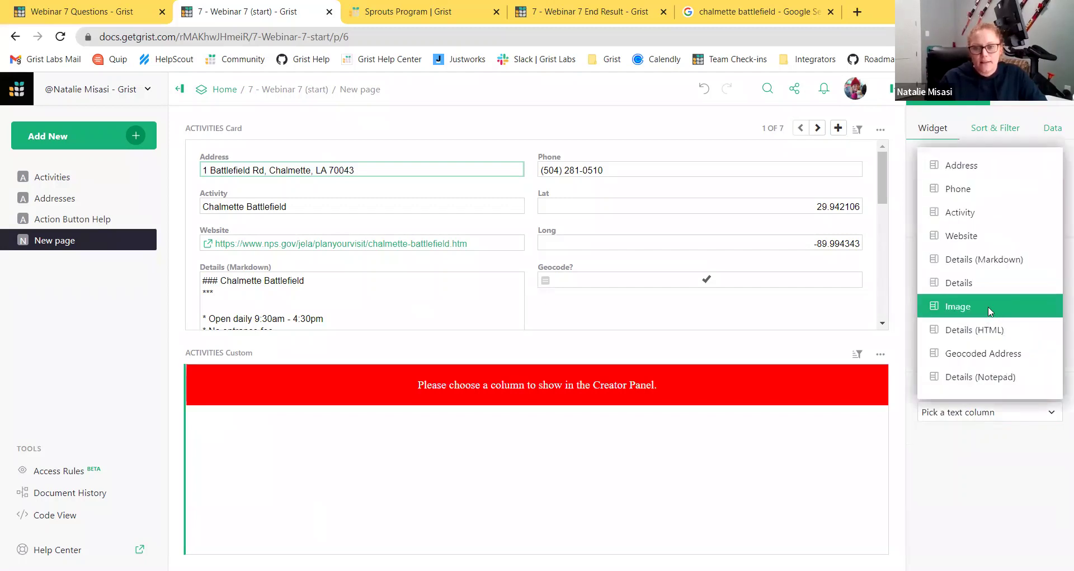
key("Return")
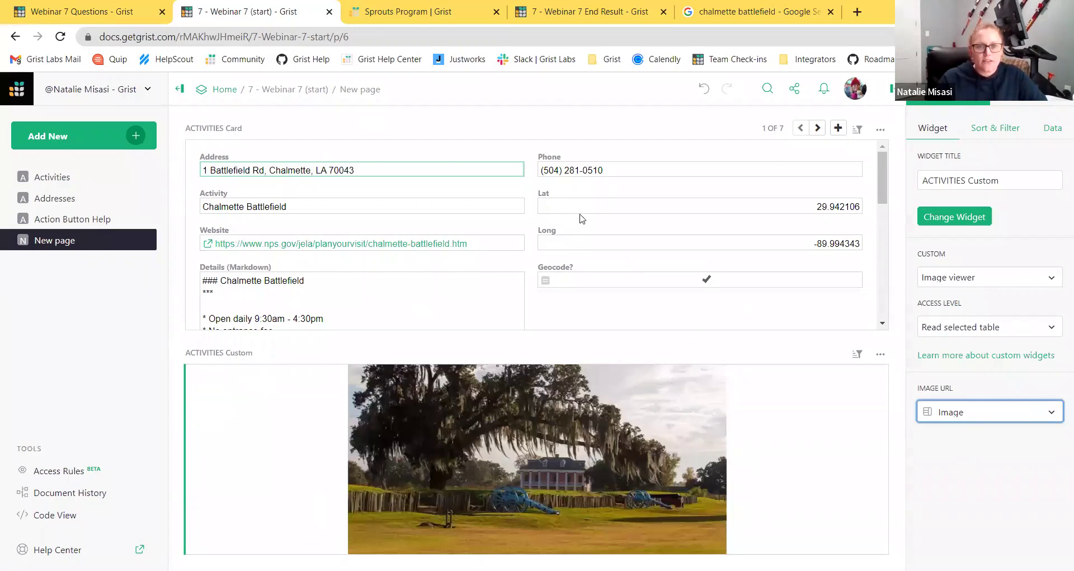
Replace the Chalmette Battlefield record's Image link with the image address of the American Battlefield Trust photo open in the Google image results
scroll(709, 294, "down", 5)
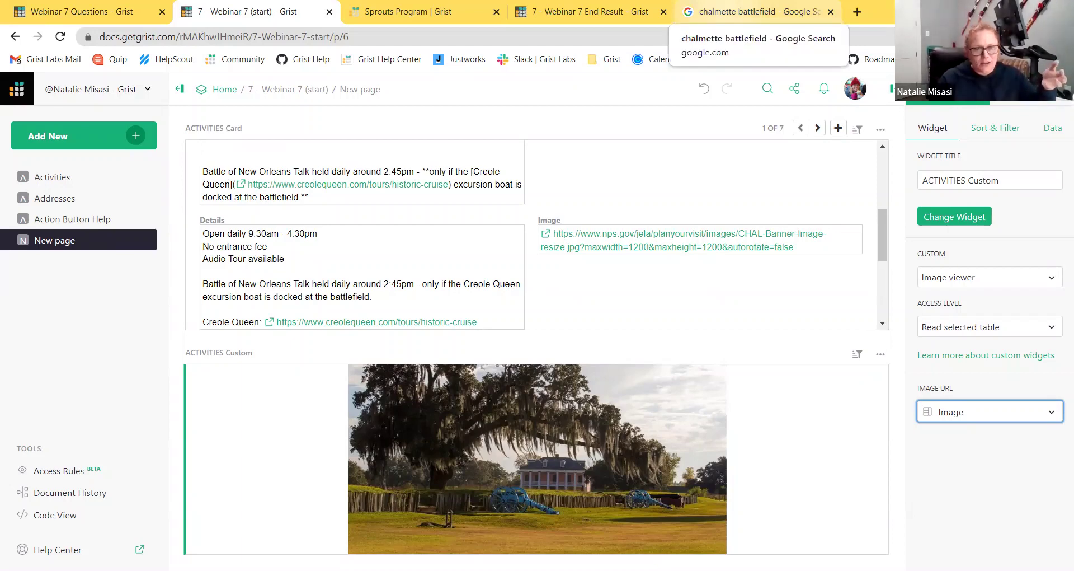
left_click(752, 12)
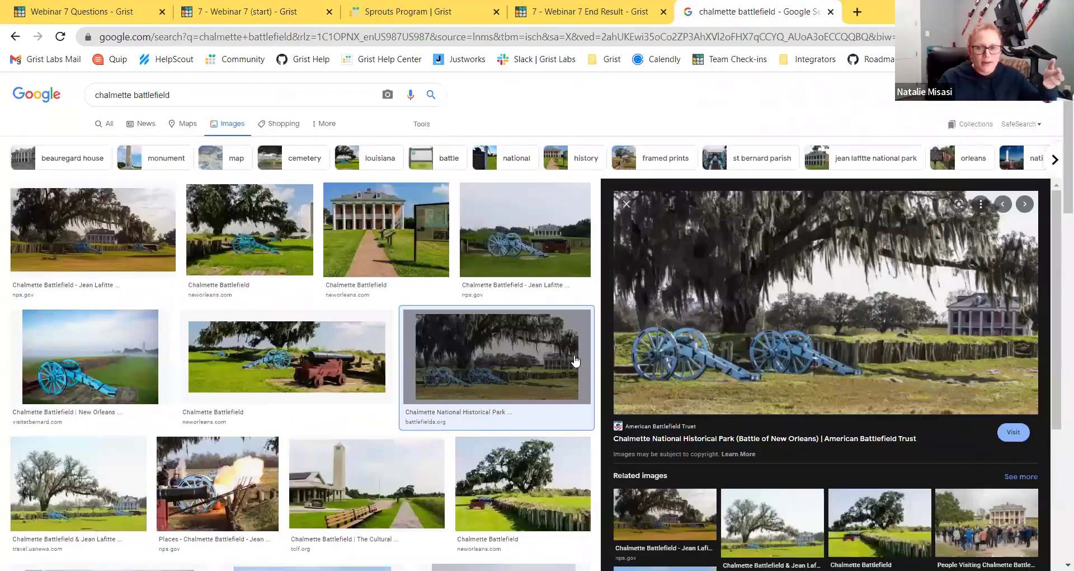
right_click(708, 276)
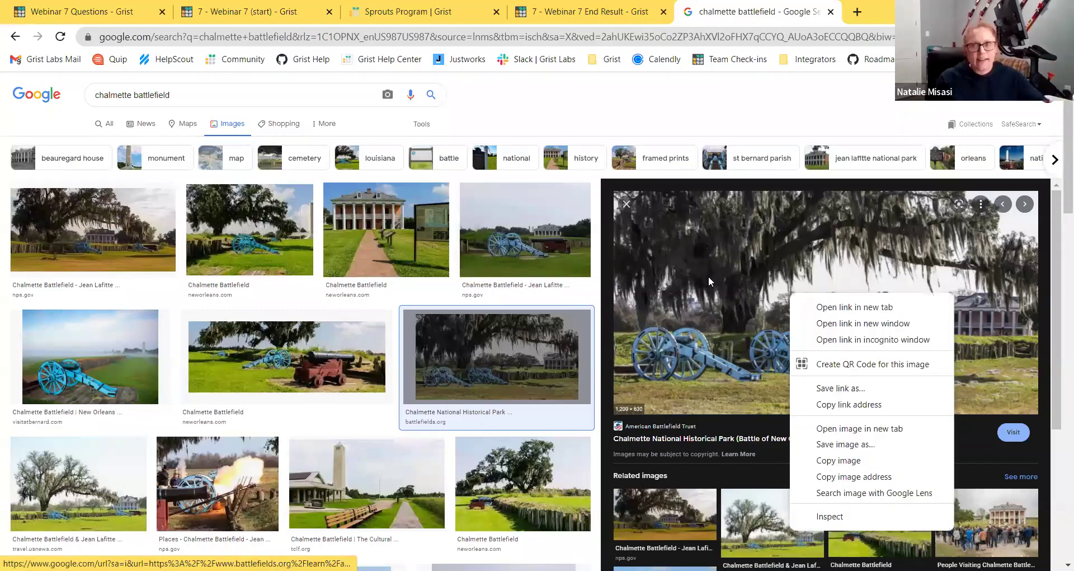
left_click(896, 476)
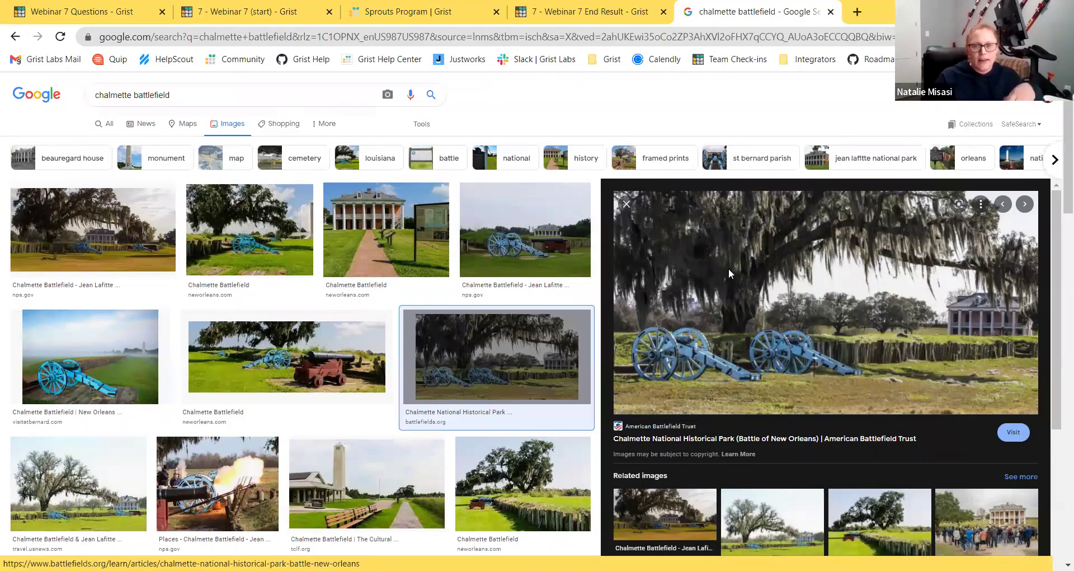
key("ctrl+2")
left_click(808, 247)
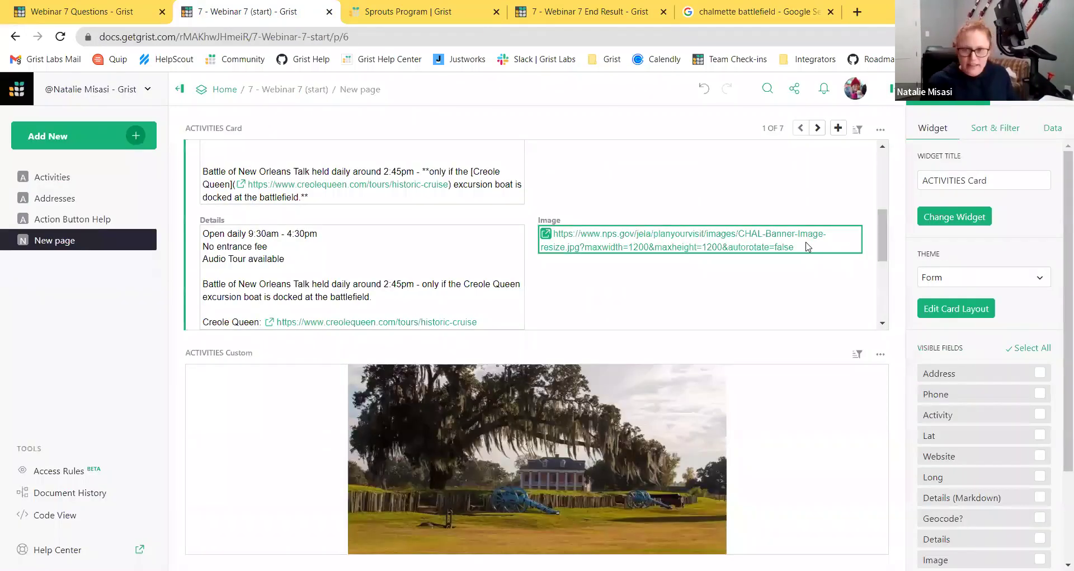
type("https://www.battlefields.org/sites/default/files/styles/social_media/public/chalmette.jpg?h=fccf35f4&itok=ppRMQK6h")
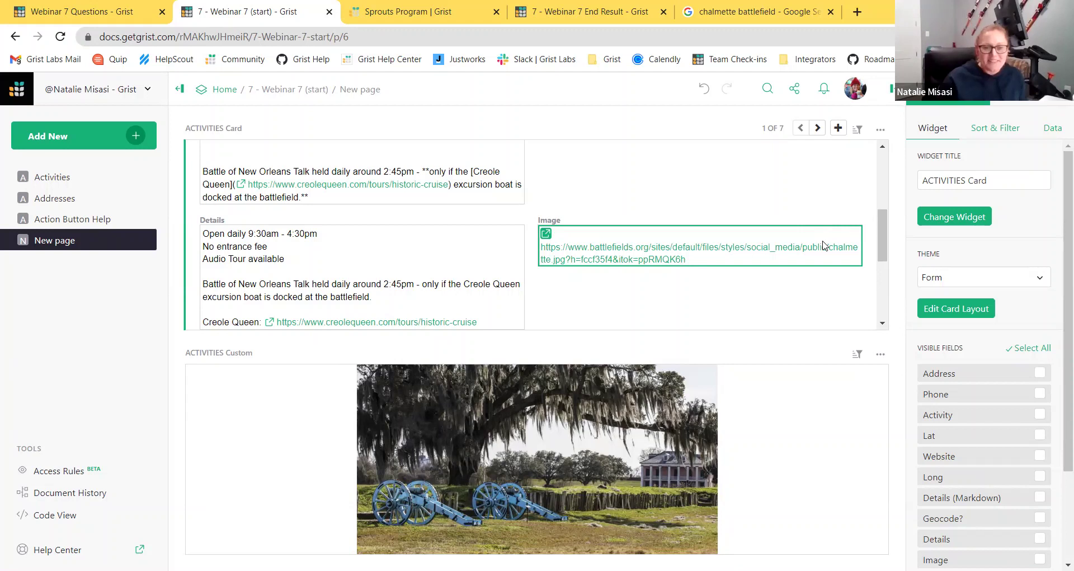
Move the image viewer widget so it sits side by side with the ACTIVITIES Card
left_click(800, 416)
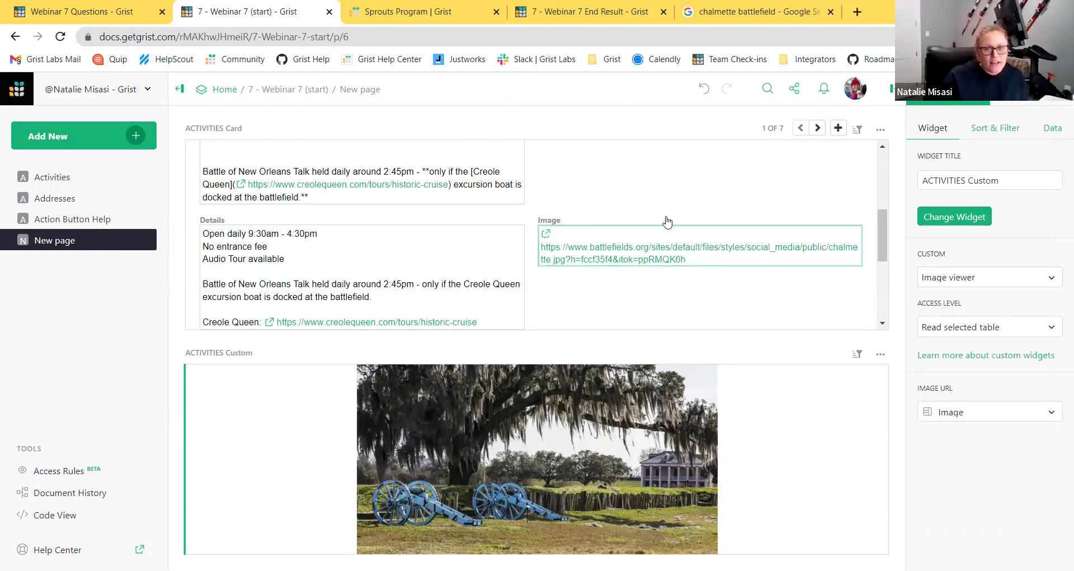
left_click_drag(180, 352, 693, 148)
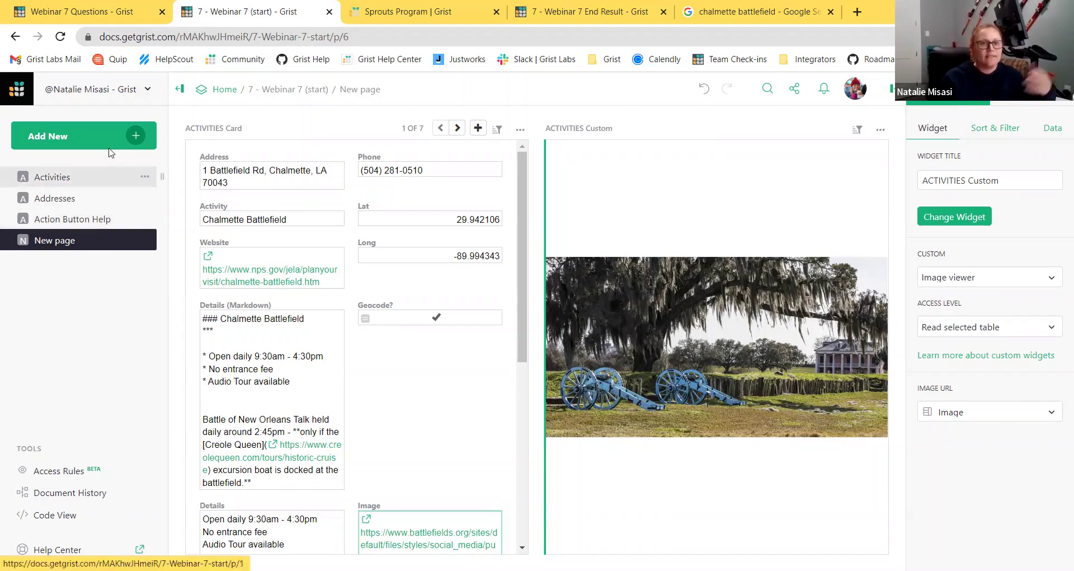
Add another Custom widget of the Activities data to the page, selected by ACTIVITIES Card
left_click(121, 125)
left_click(100, 194)
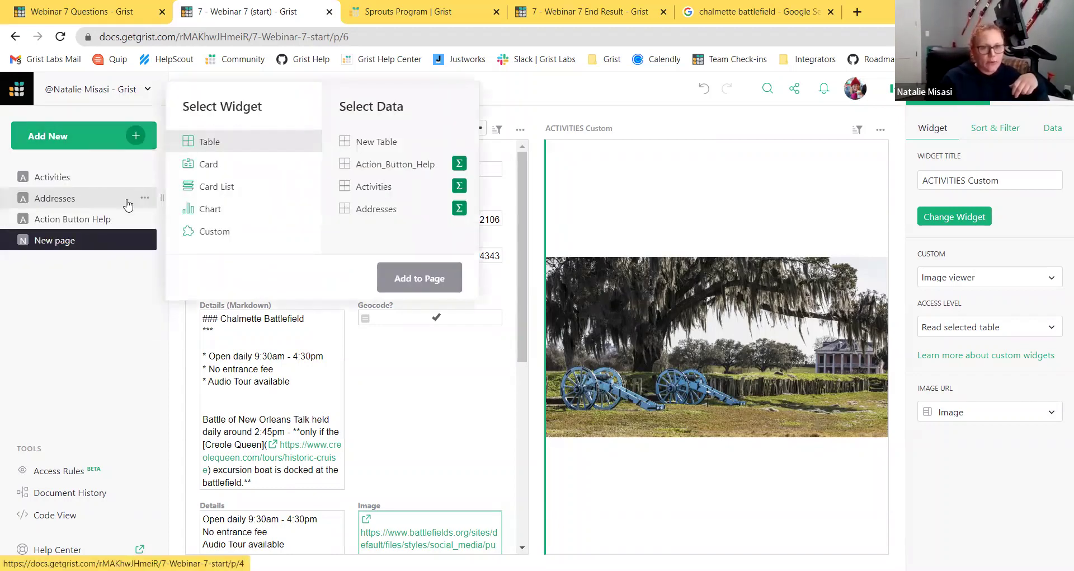
left_click(201, 235)
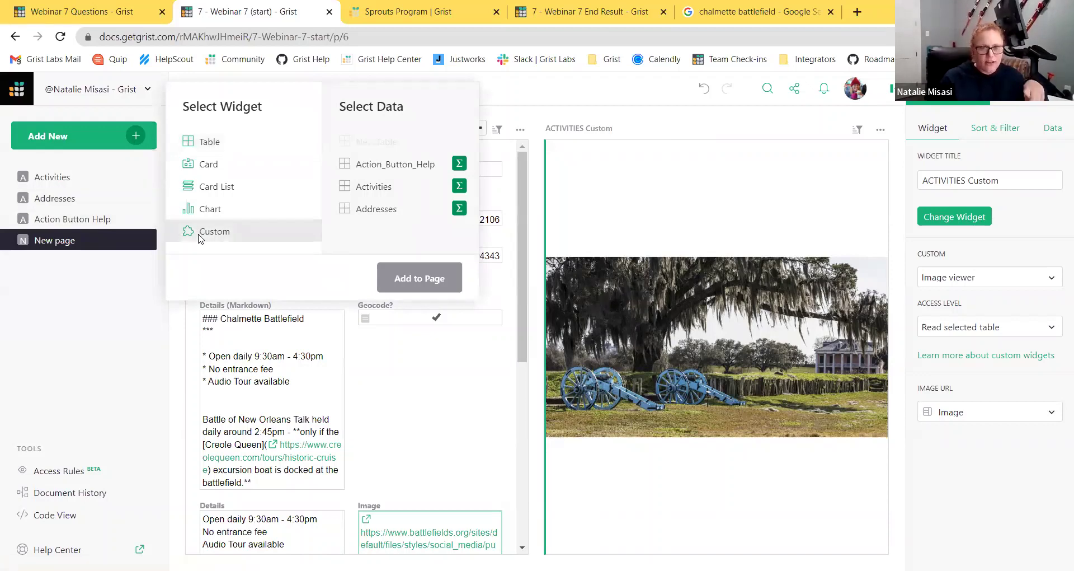
left_click(374, 190)
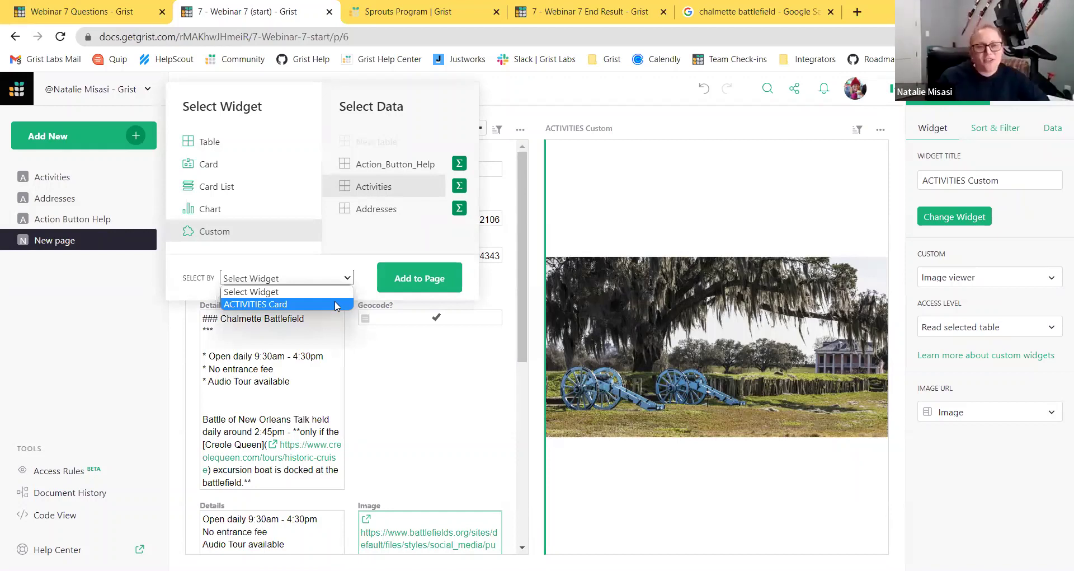
left_click(336, 305)
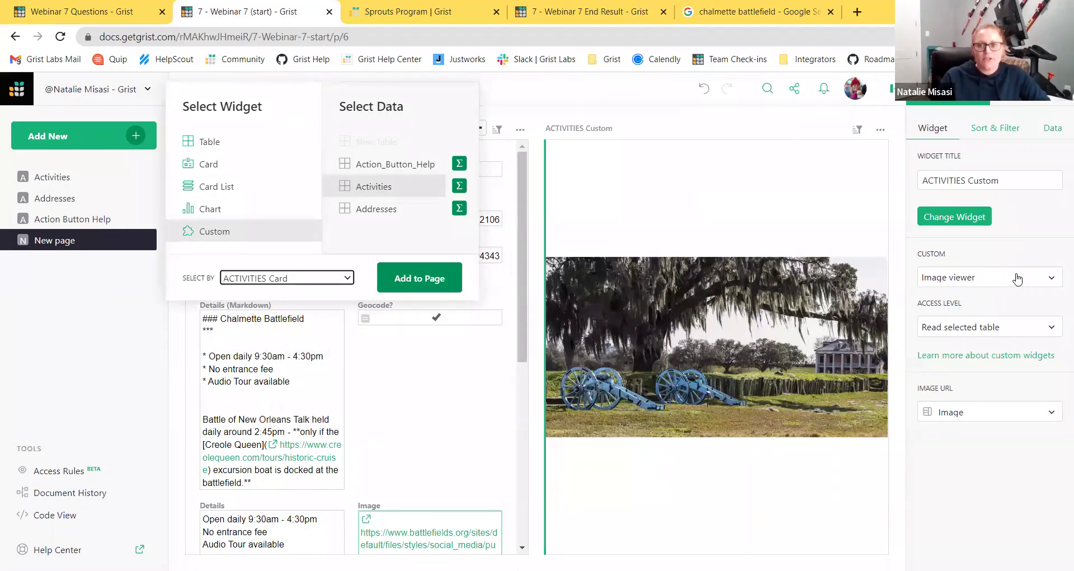
key("Return")
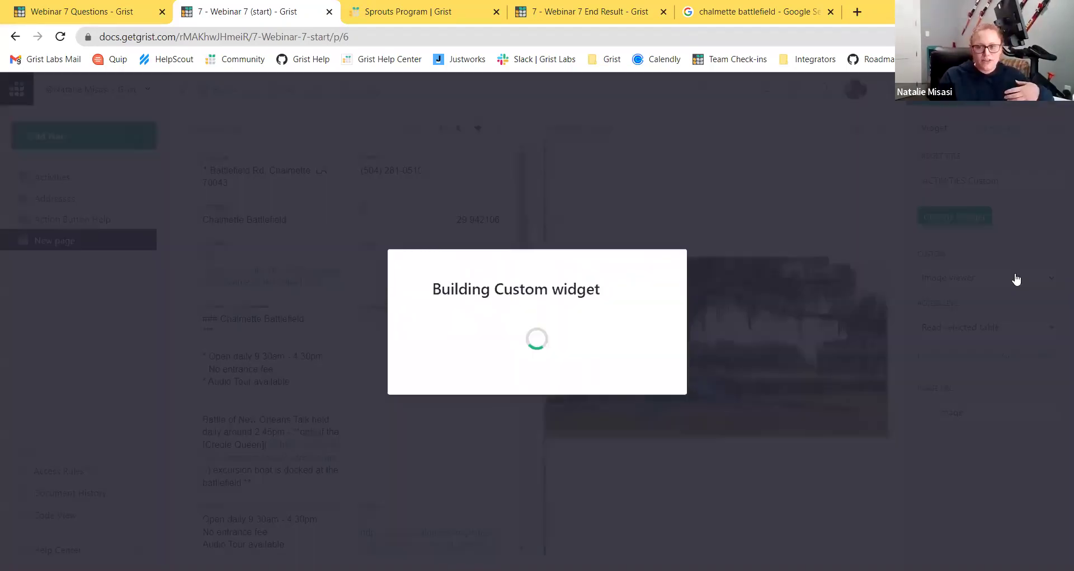
Configure the new custom widget as a Map and grant it read access to the table
left_click(984, 277)
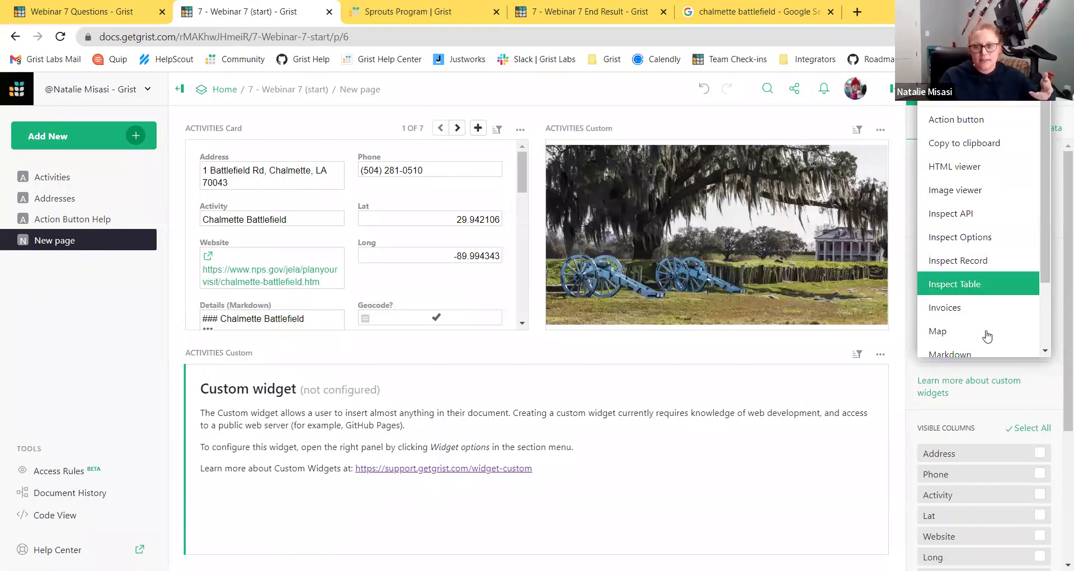
left_click(986, 330)
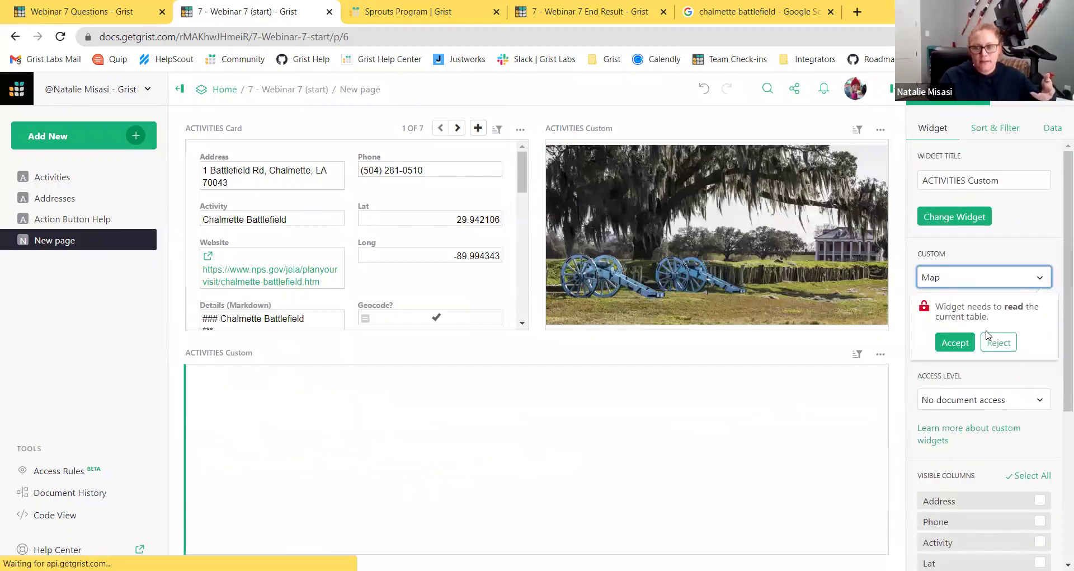
left_click(956, 343)
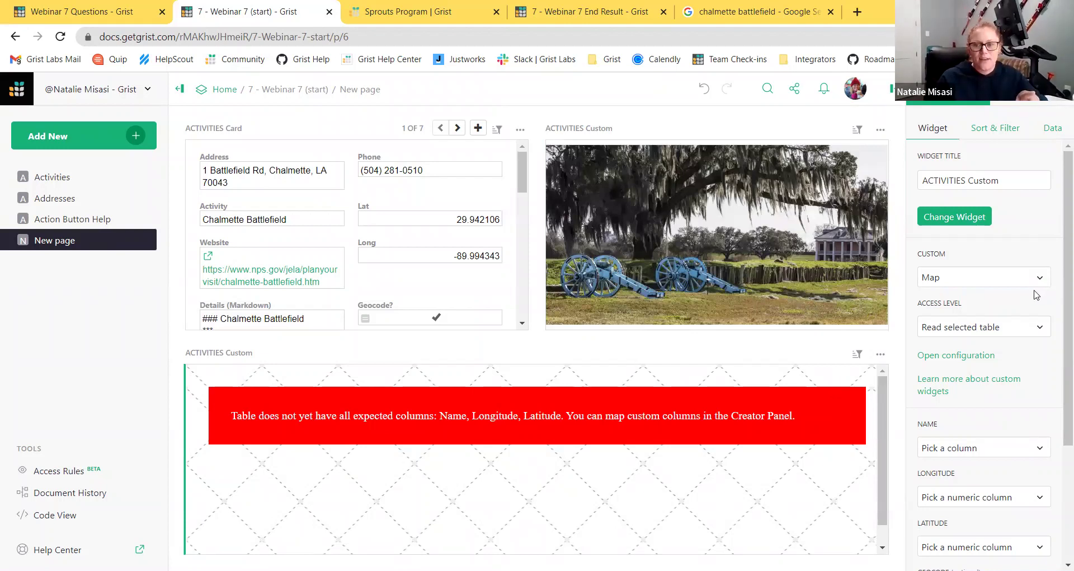
Map the widget's Name to the Activity column, Longitude to Long and Latitude to Lat
scroll(1035, 296, "down", 3)
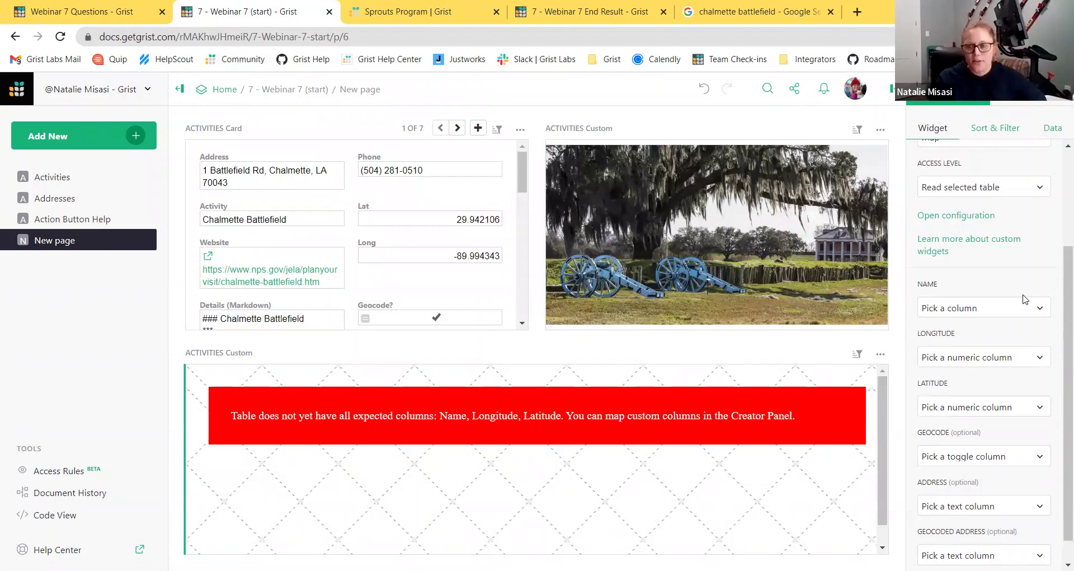
left_click(1015, 305)
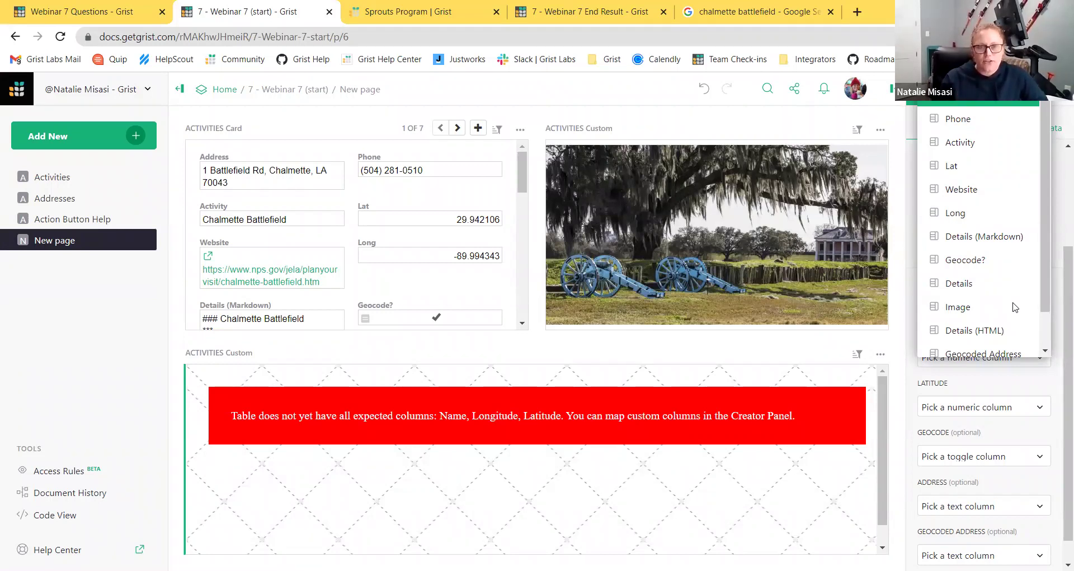
left_click(1013, 142)
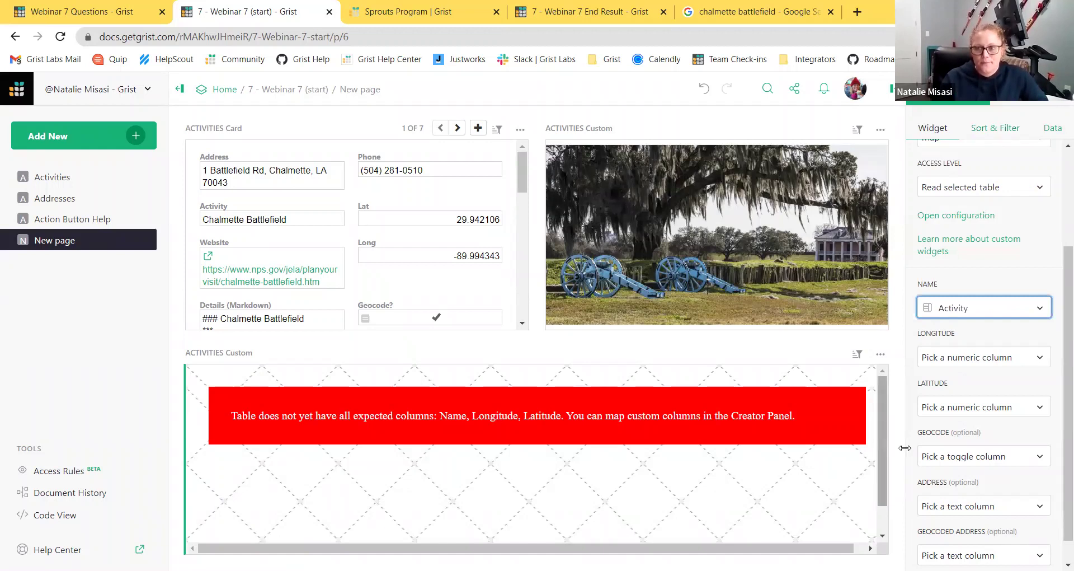
left_click(995, 364)
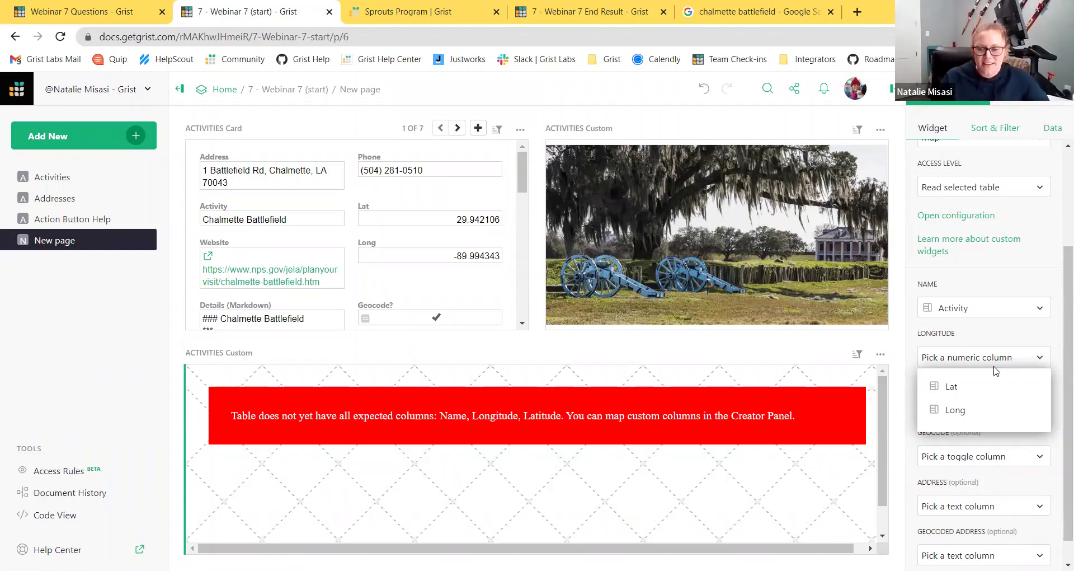
left_click(984, 414)
left_click(985, 411)
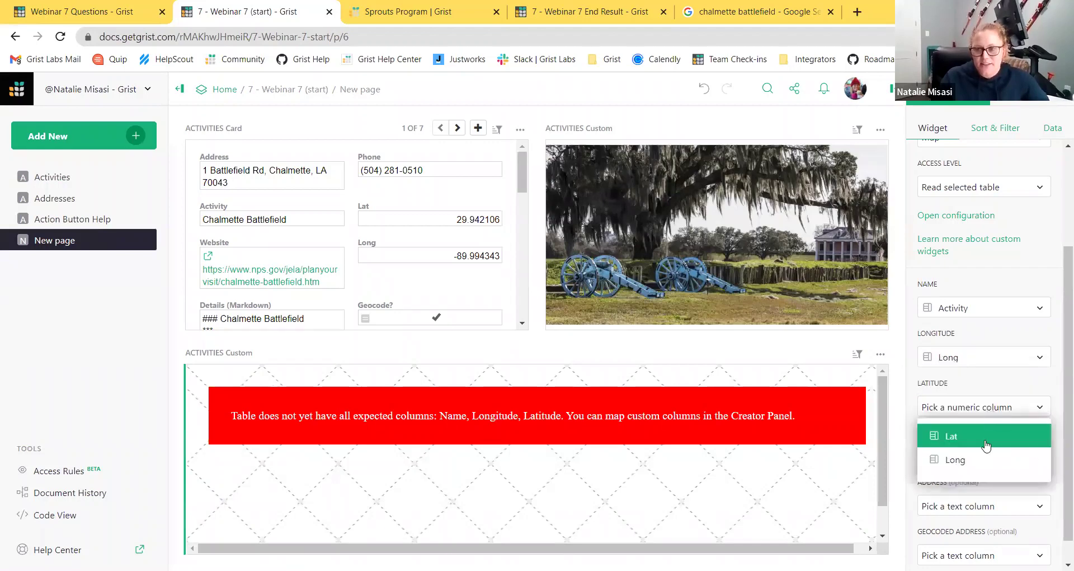
left_click(988, 438)
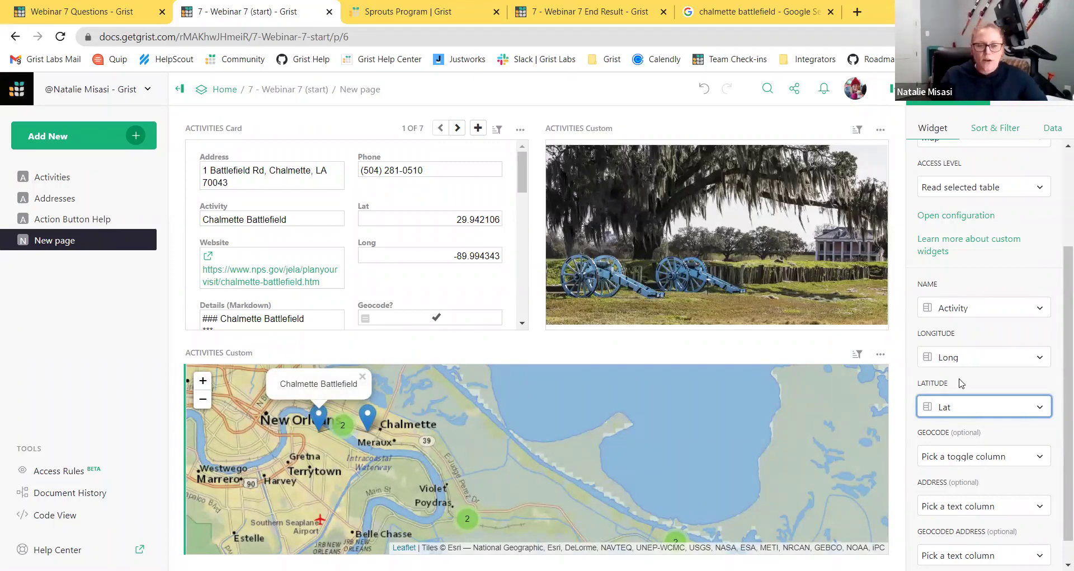
Set the map's optional Geocode field to the Geocode? column and its Address field to the Address column
scroll(960, 370, "down", 2)
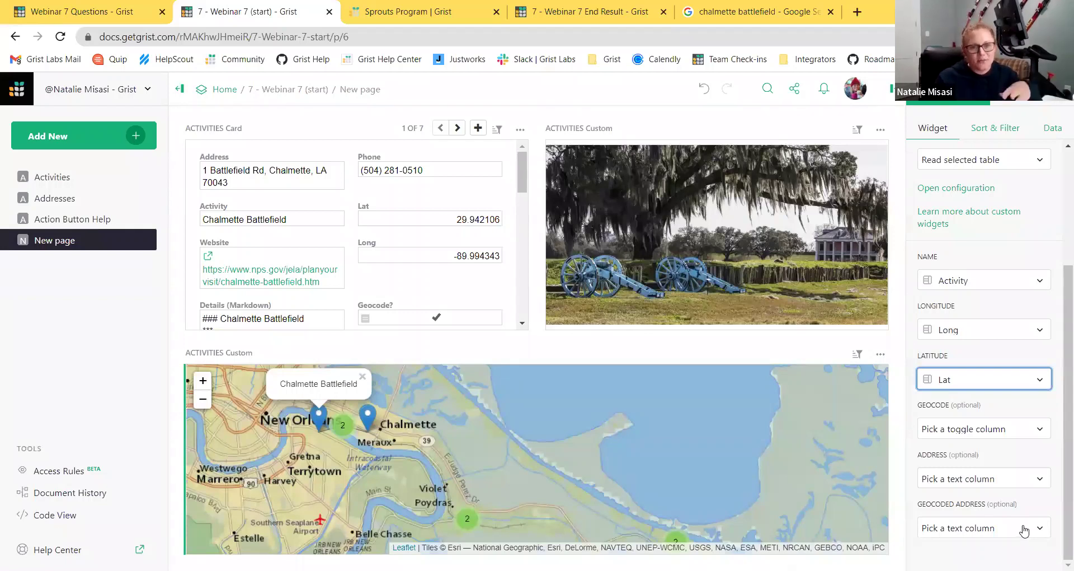
left_click(1027, 434)
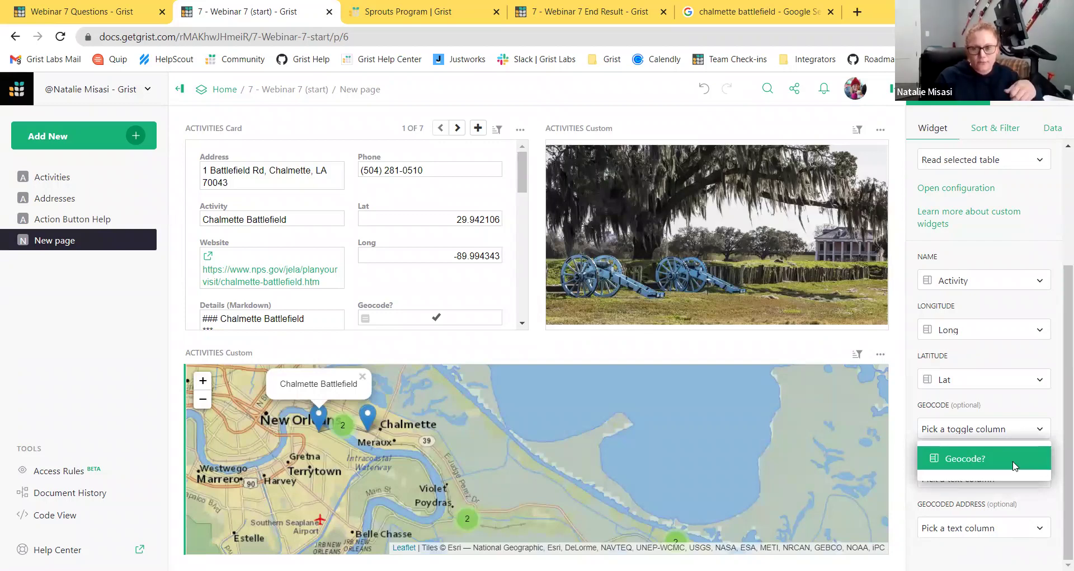
left_click(1014, 465)
left_click(1014, 479)
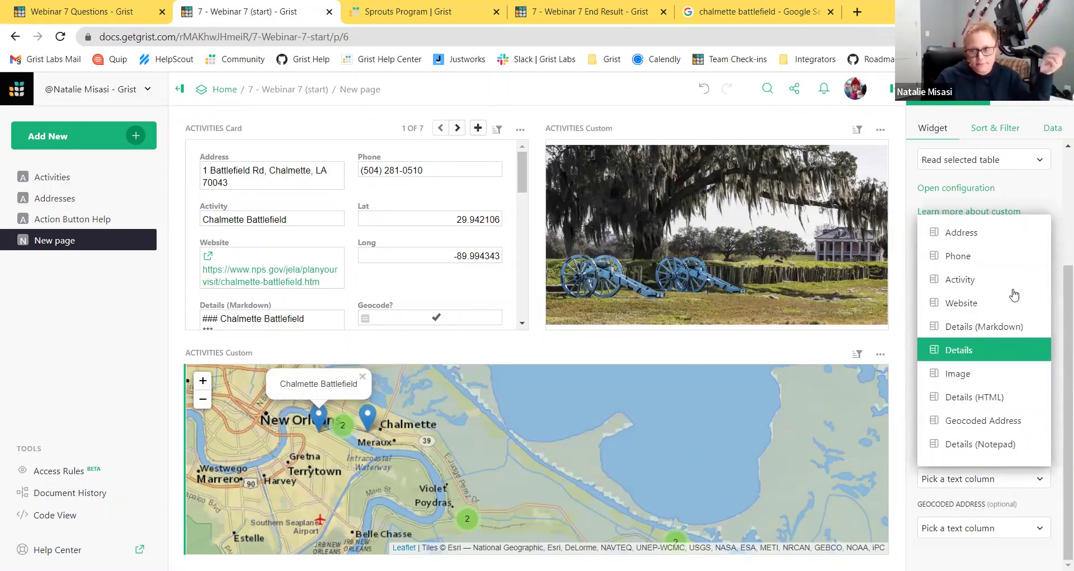
left_click(1003, 232)
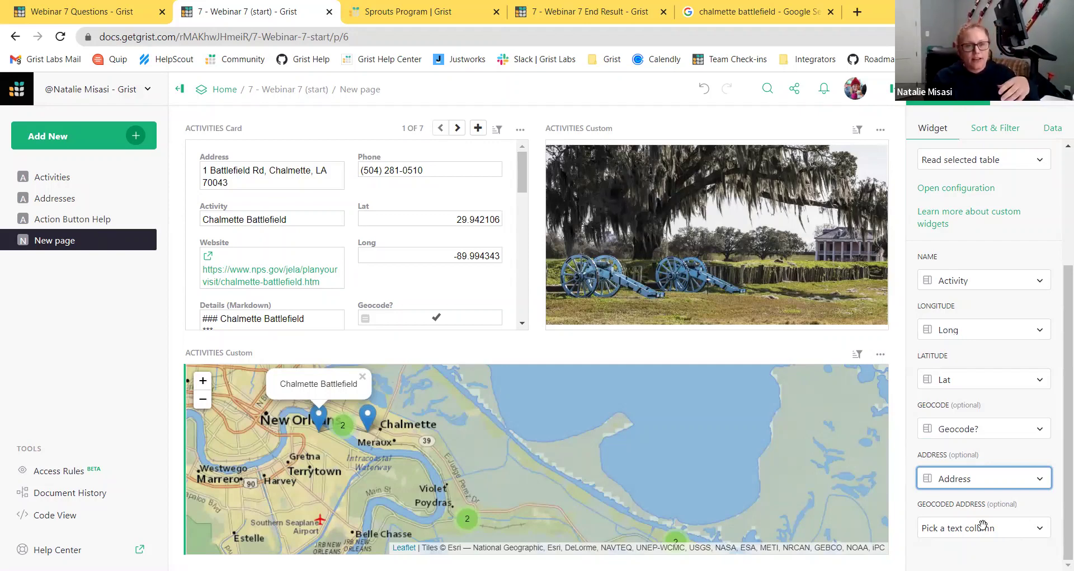
Check the card's Address and Geocoded Address fields, and set the map's Geocoded Address to the Geocoded Address column
left_click(272, 172)
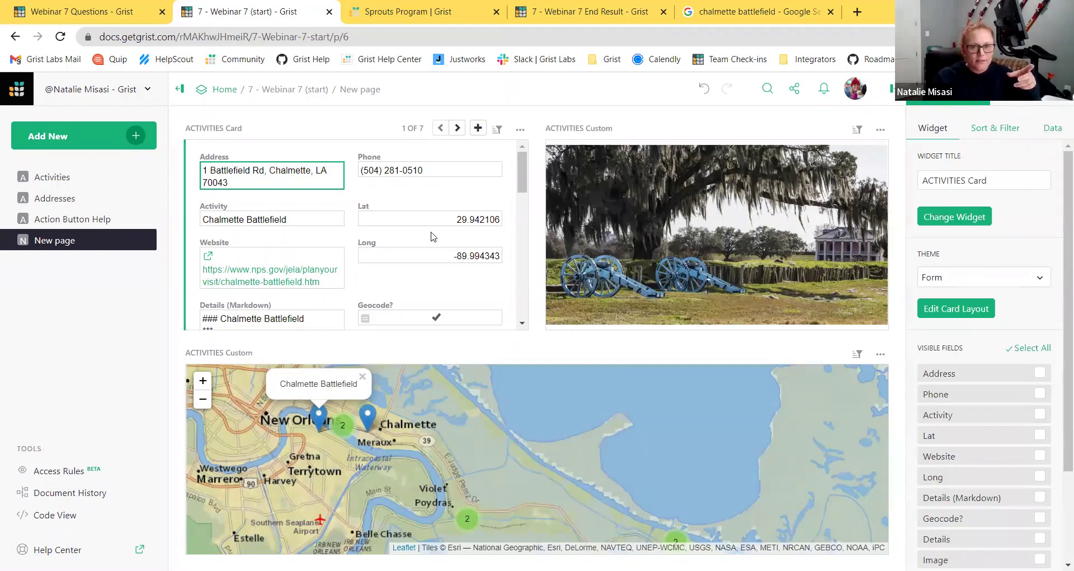
scroll(434, 237, "down", 5)
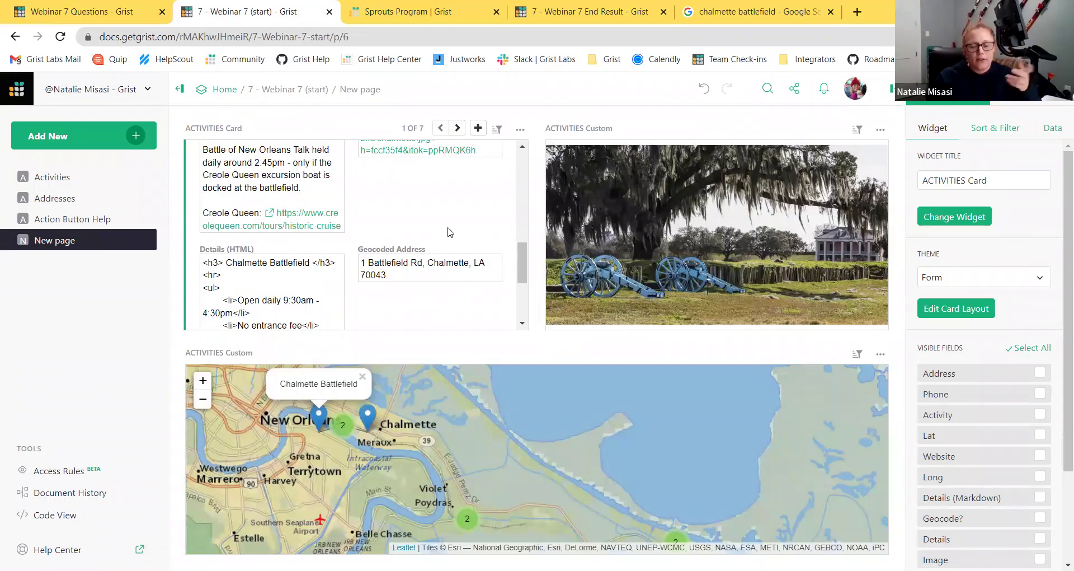
left_click(815, 461)
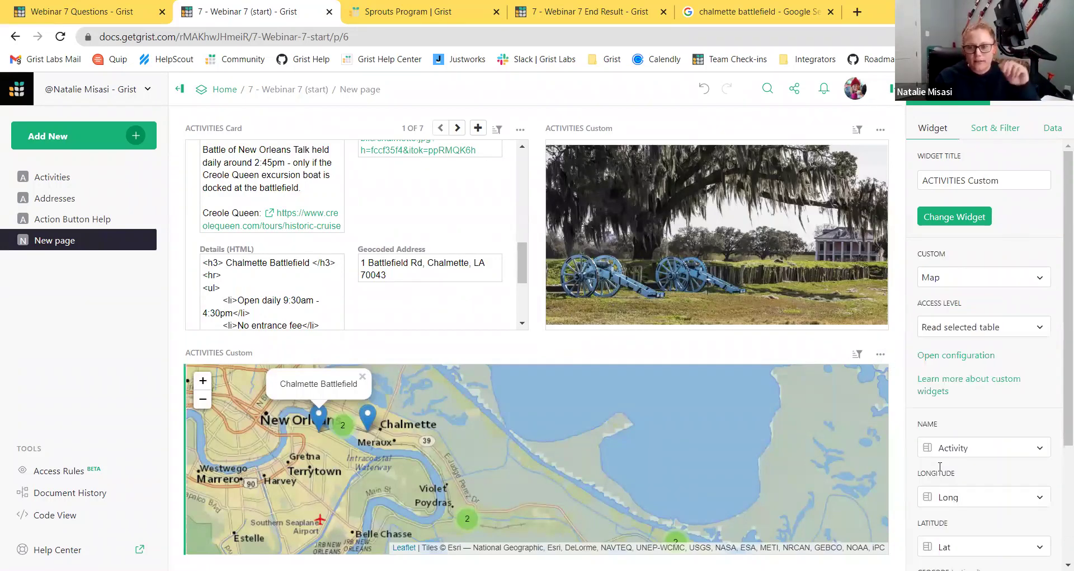
scroll(991, 503, "down", 2)
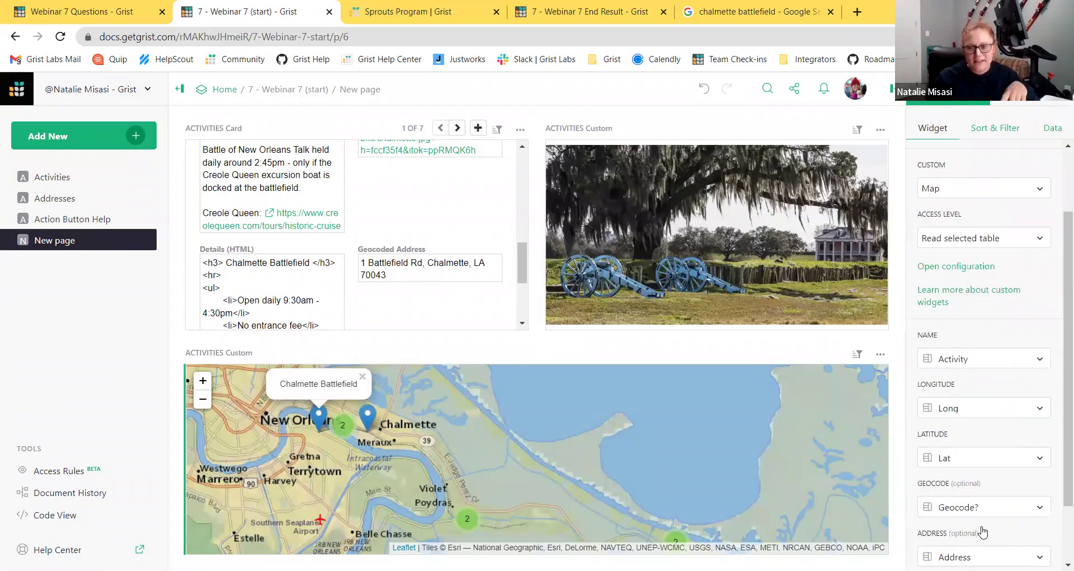
scroll(983, 532, "down", 2)
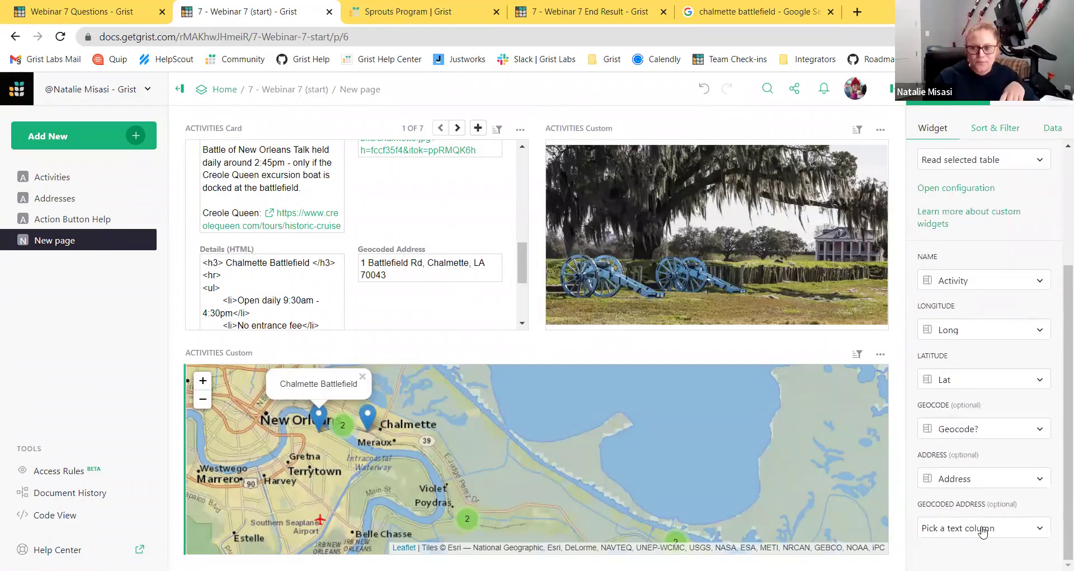
left_click(983, 531)
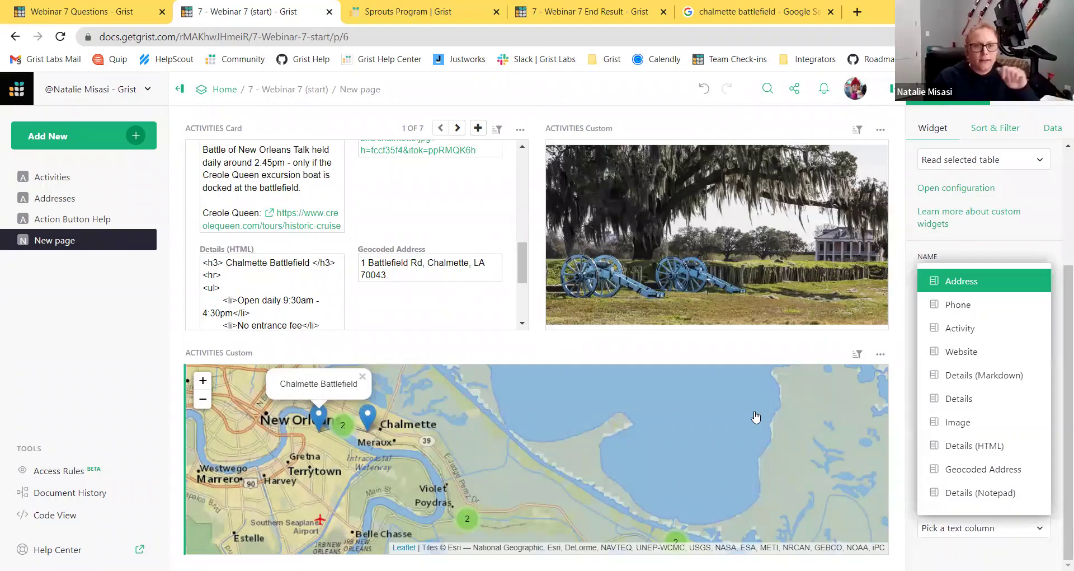
left_click(983, 469)
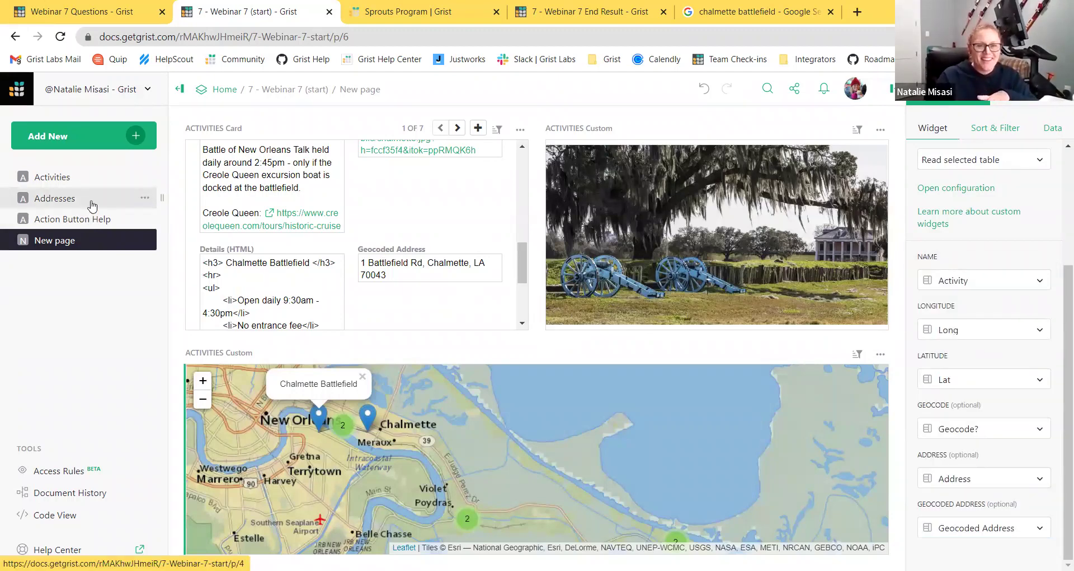
Open the Addresses page and insert four empty columns between Address and Label Text
left_click(93, 204)
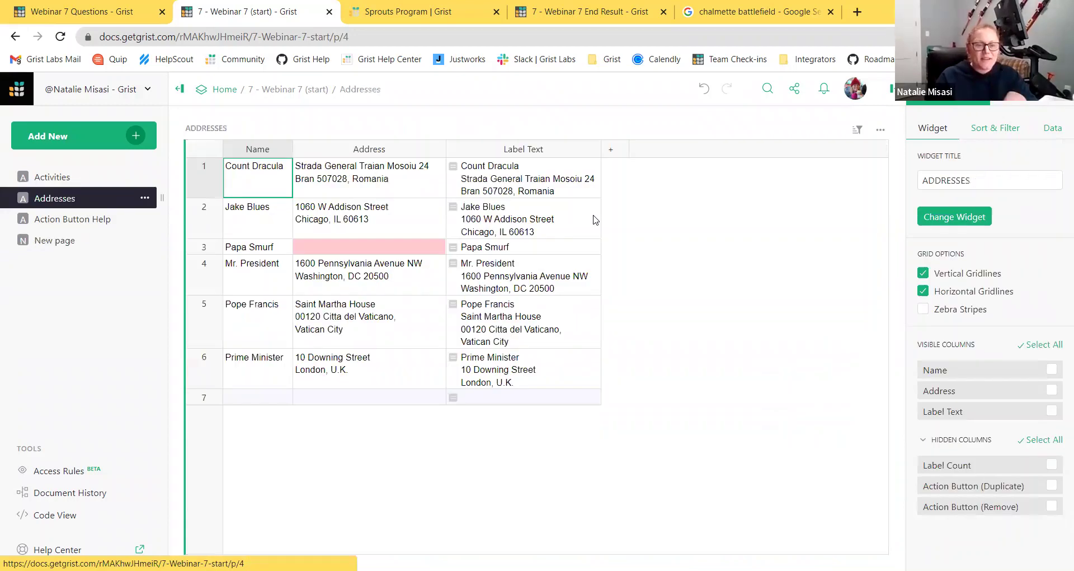
left_click(527, 151)
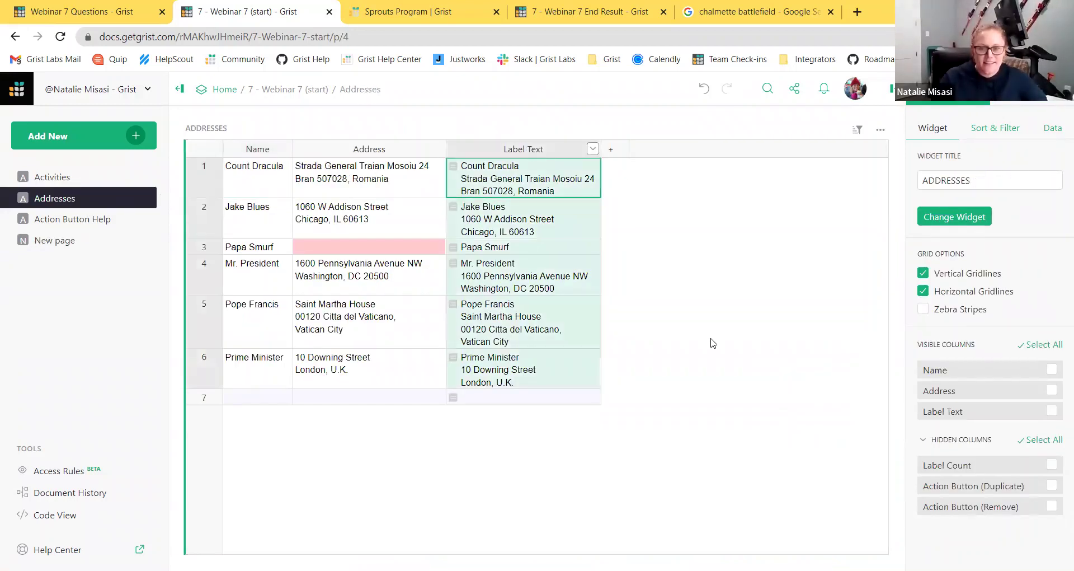
left_click(593, 148)
left_click(677, 418)
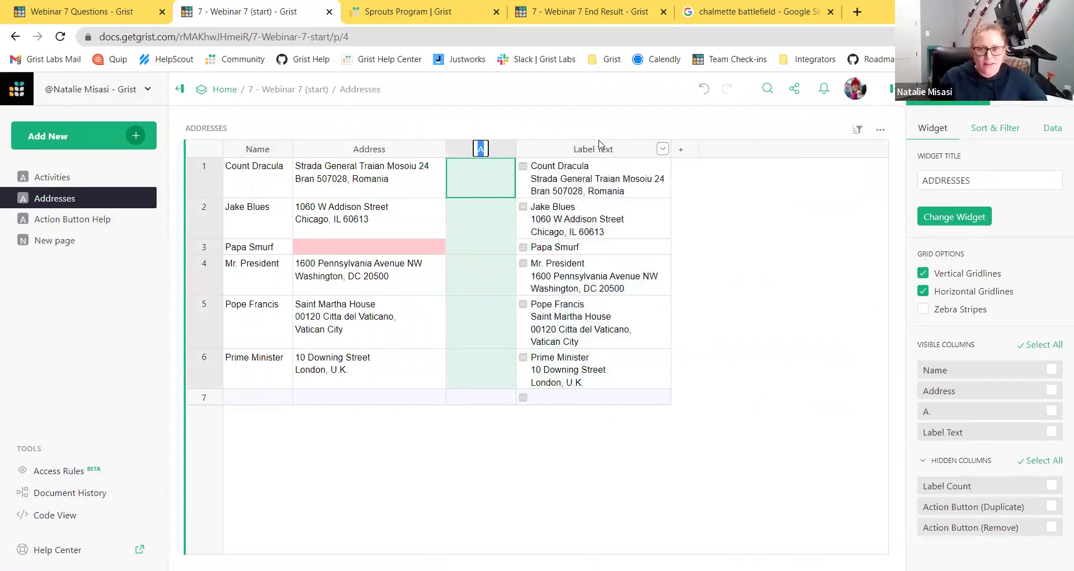
right_click(598, 143)
right_click(548, 152)
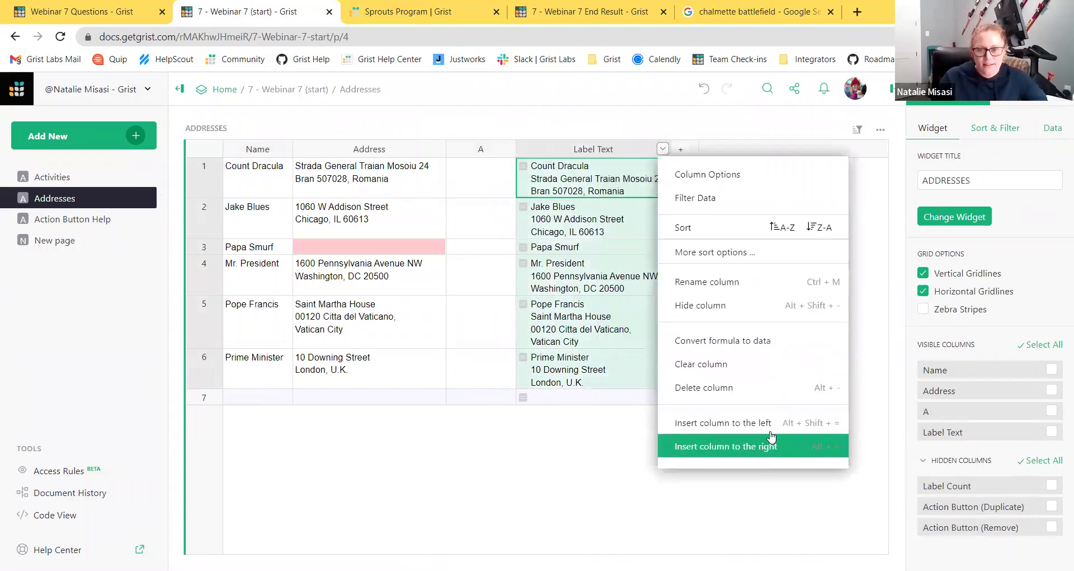
left_click(770, 431)
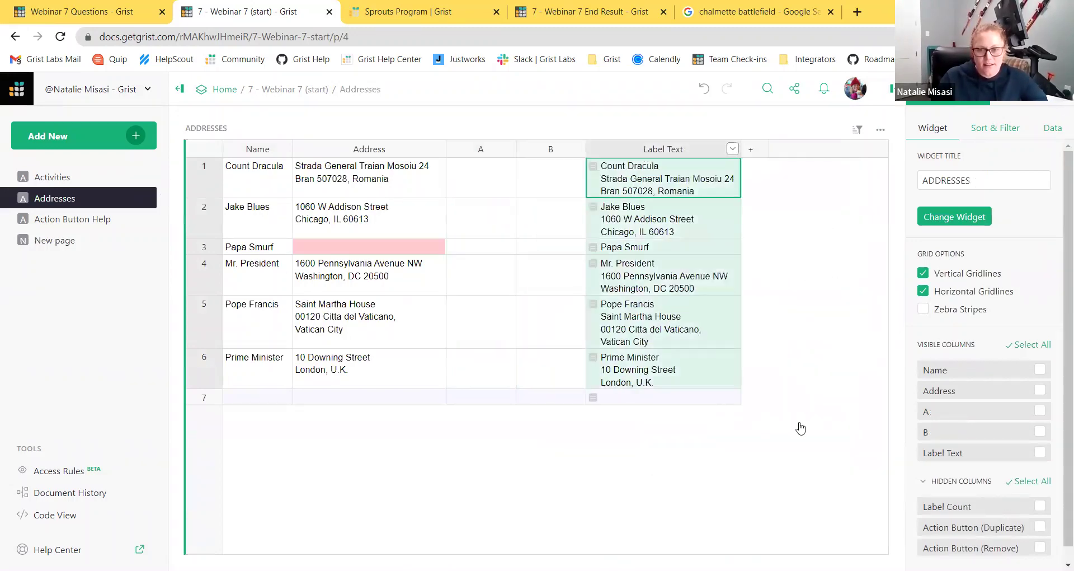
key("alt+shift+equal")
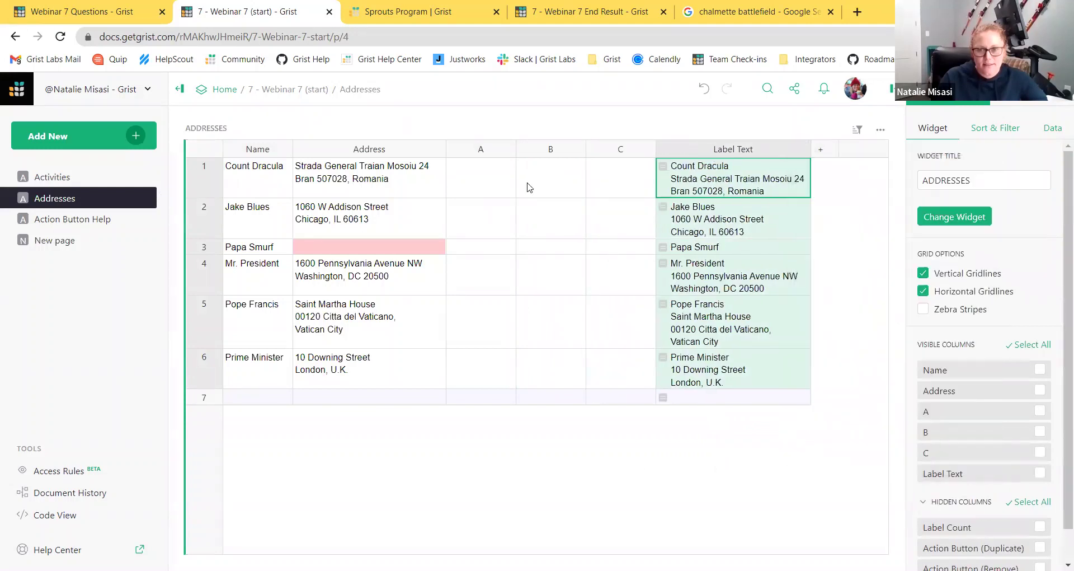
key("alt+shift+equal")
Rename the four empty columns after Address as Lat, Long, Geocode? and Geocoded Address
left_click(477, 150)
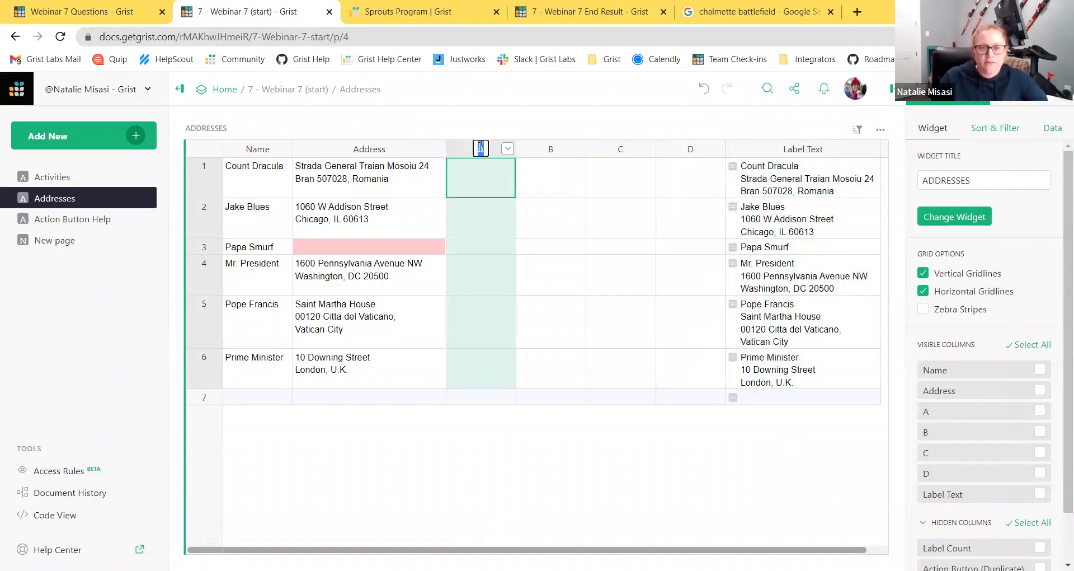
type("Lat")
key("Tab")
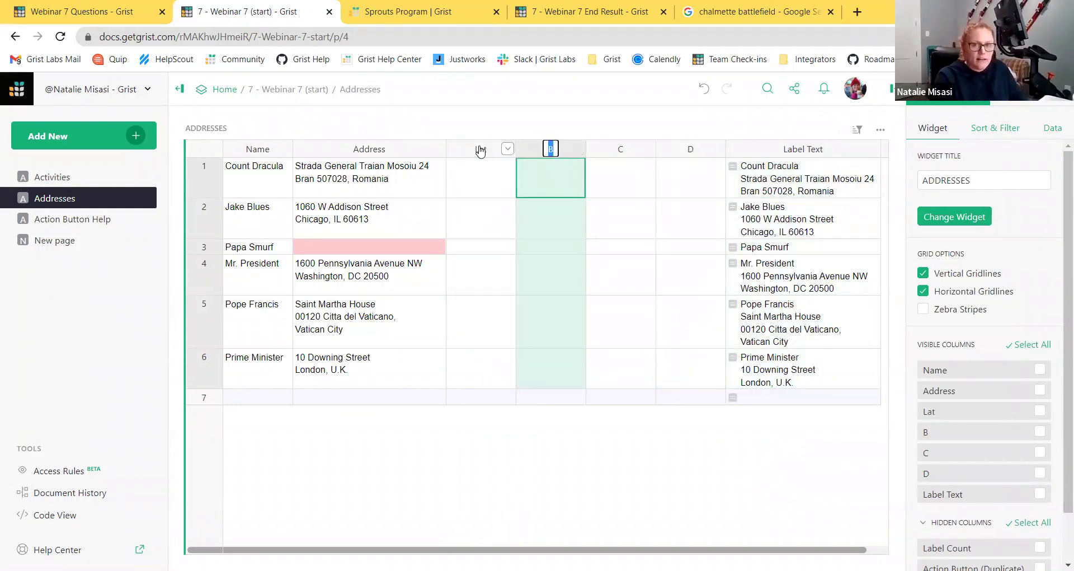
type("Long")
key("Tab")
type("Geocode?")
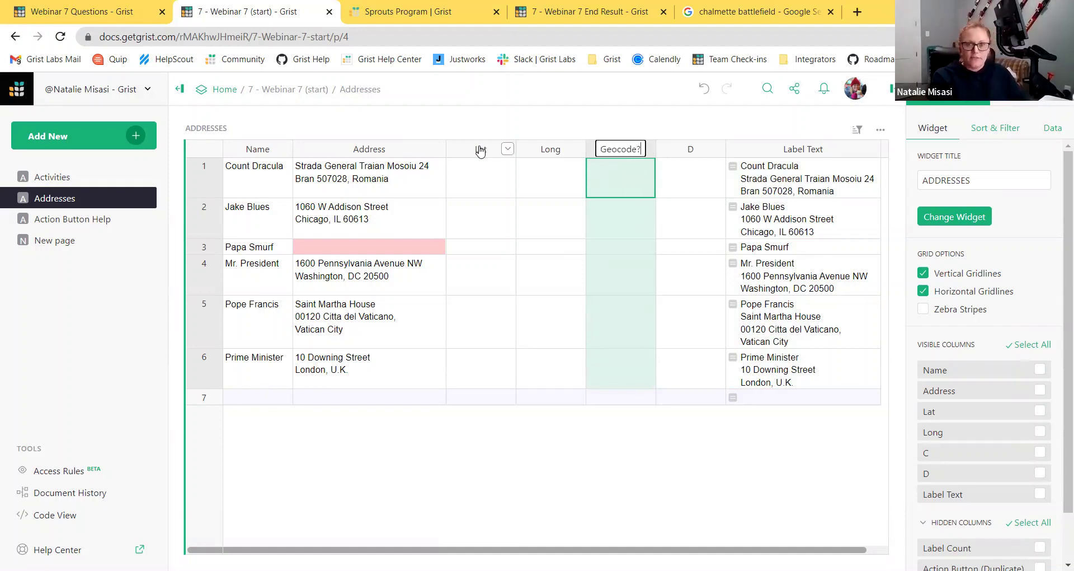
key("Tab")
type("Geoc")
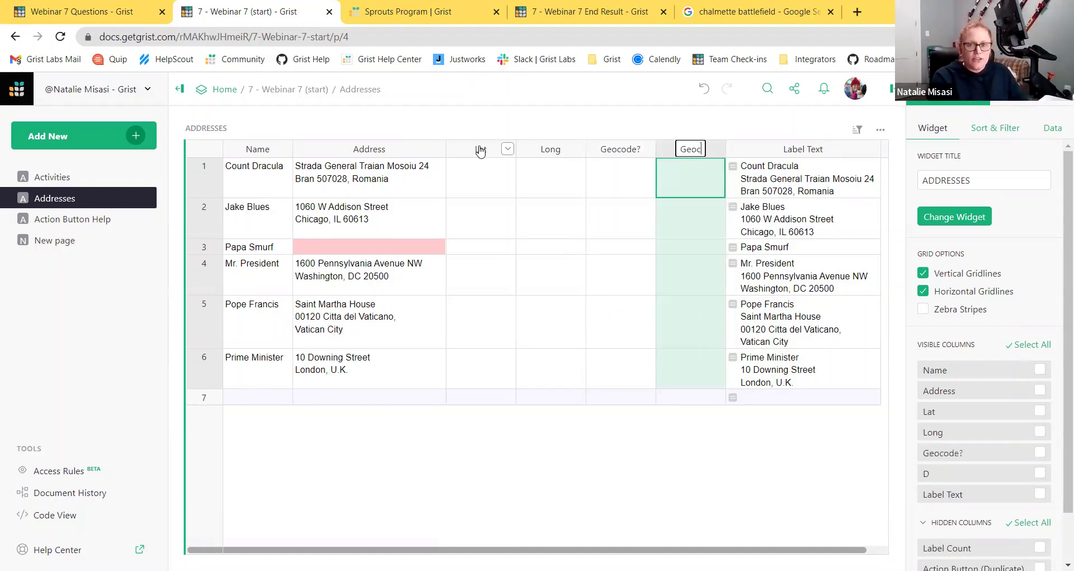
type("oded Ad")
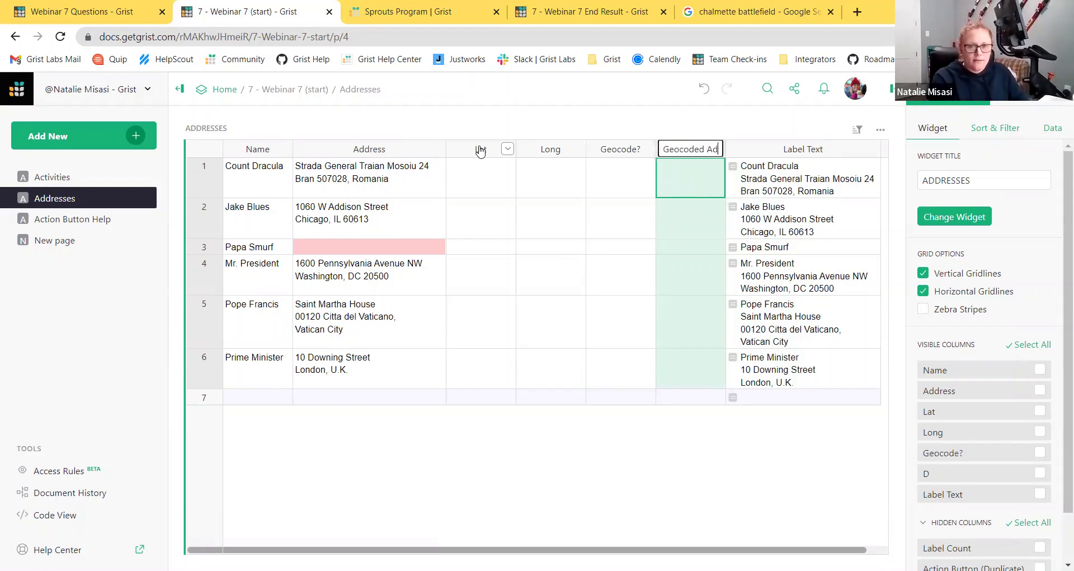
type("dress")
key("Return")
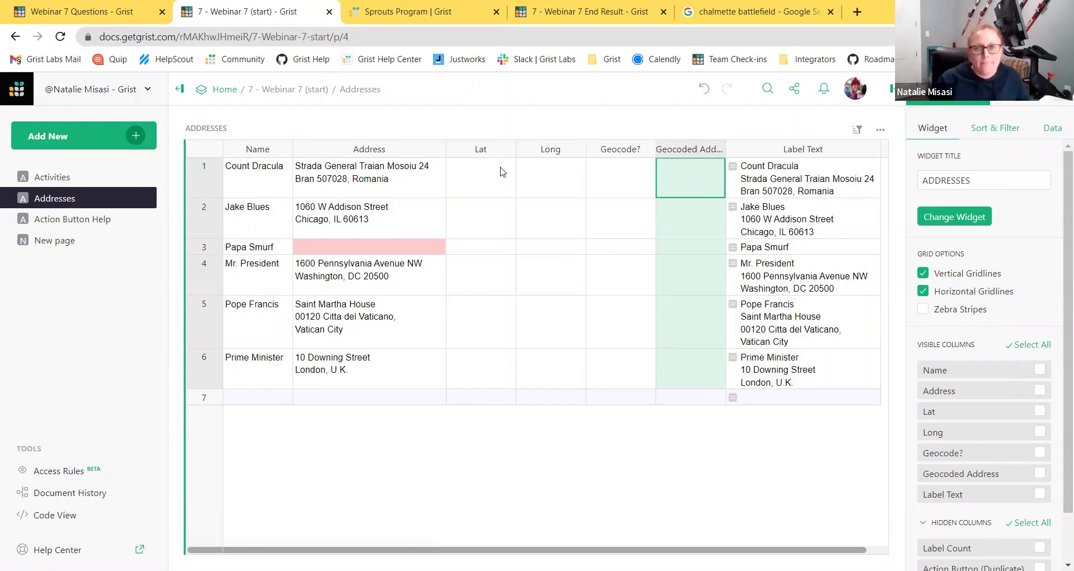
Change the Geocode? column type to Toggle and give the column the formula True
left_click(616, 189)
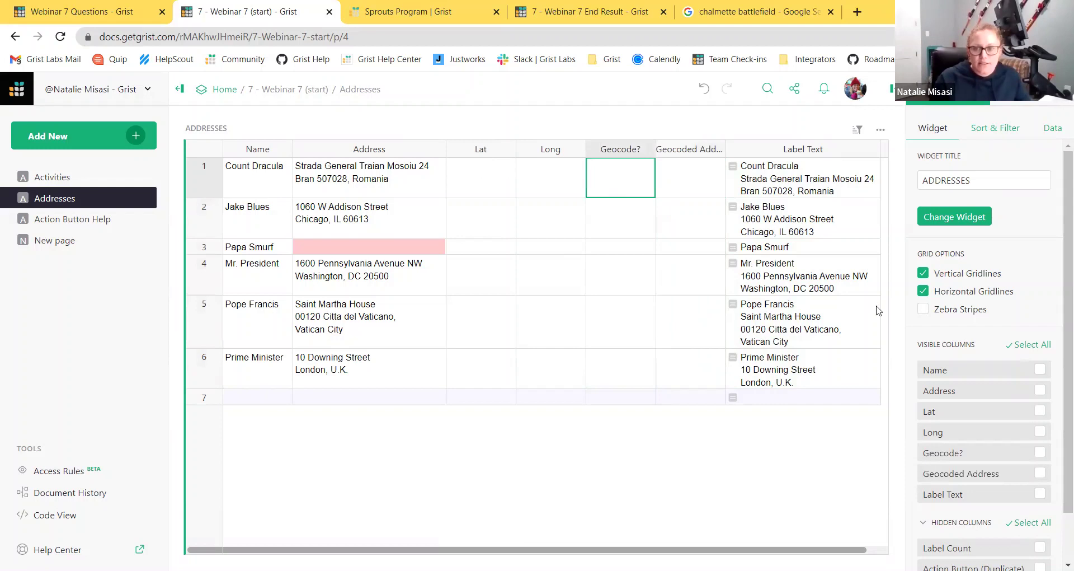
left_click(1016, 92)
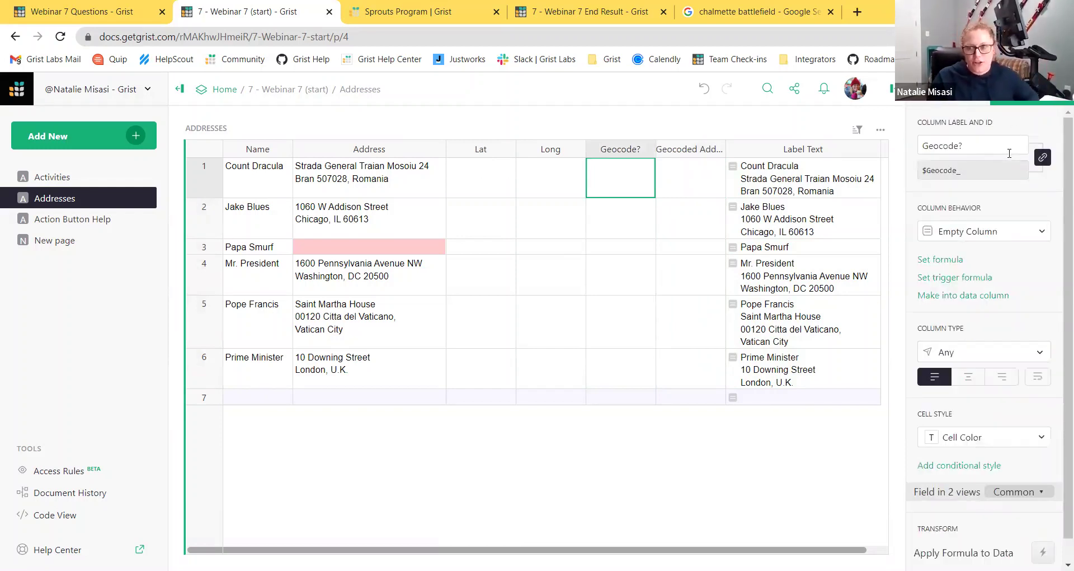
left_click(979, 354)
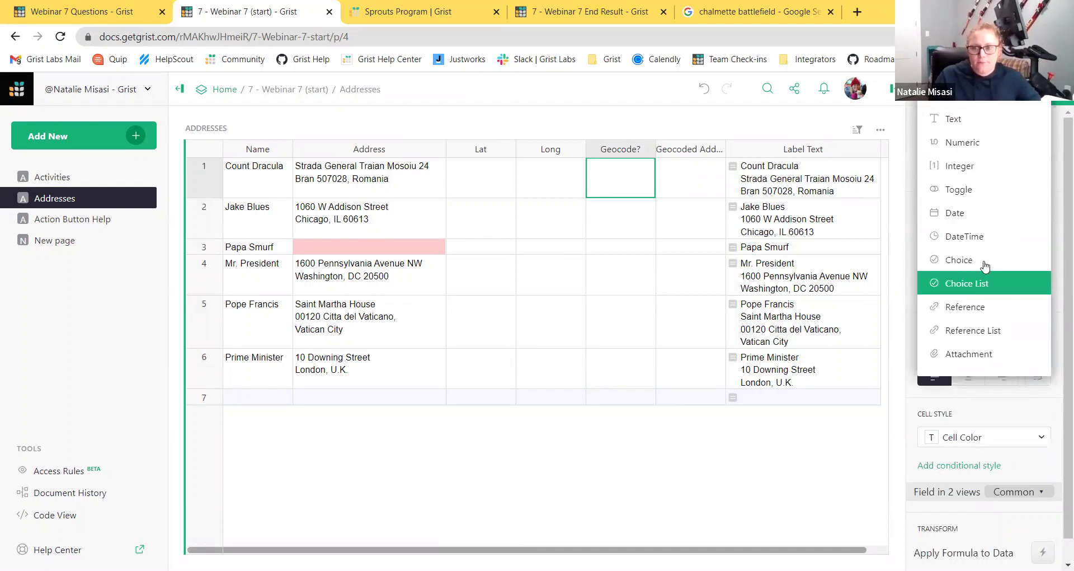
left_click(990, 190)
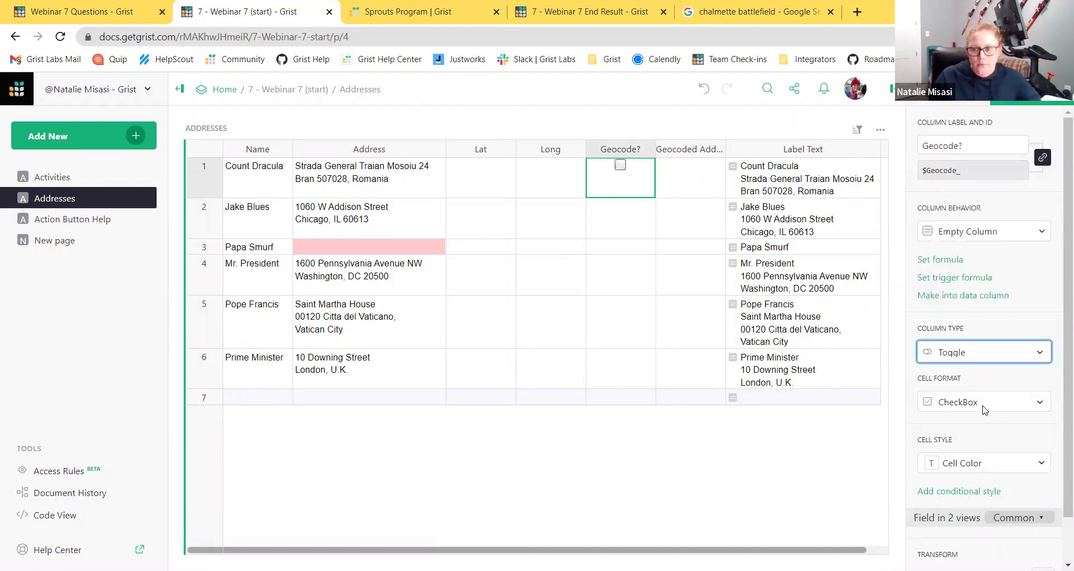
left_click(641, 195)
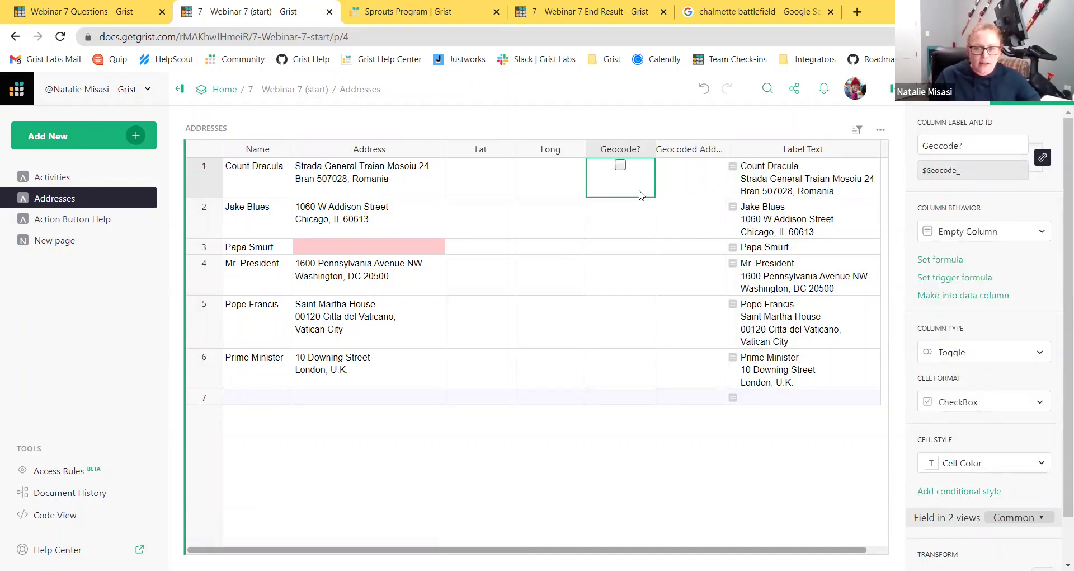
left_click(951, 259)
type("True")
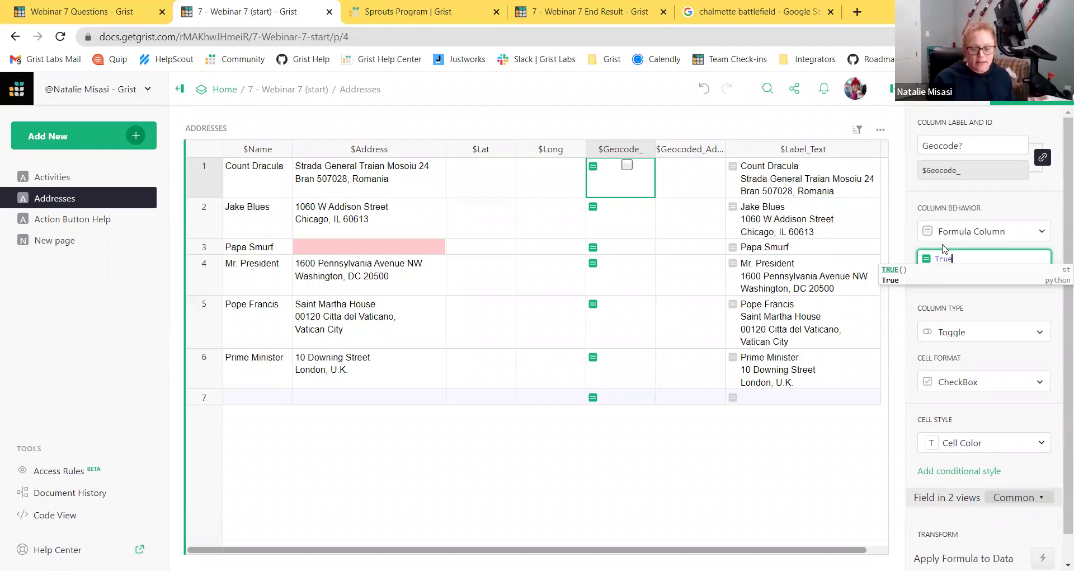
key("Return")
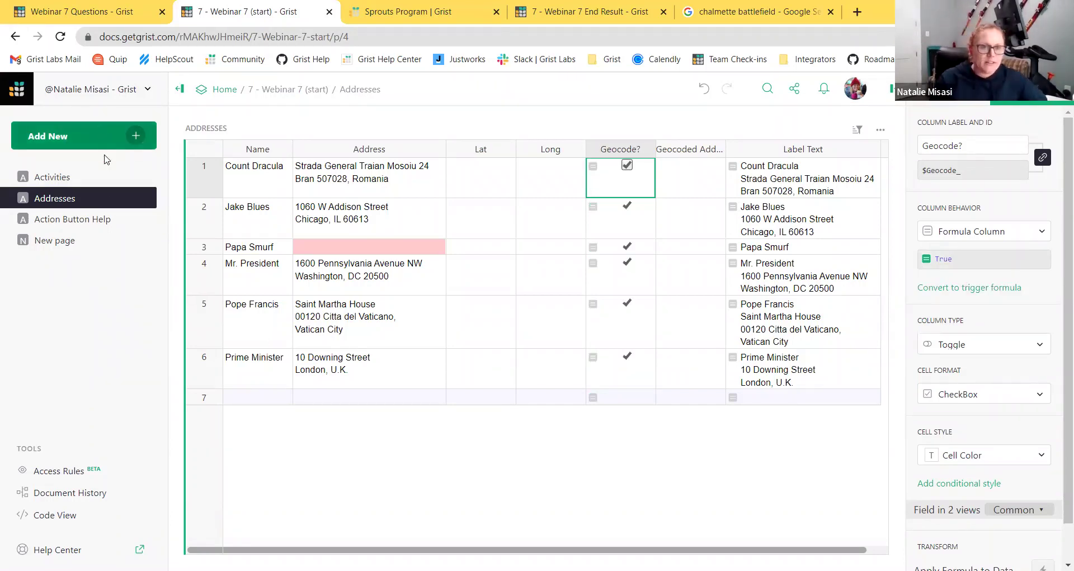
Add a Custom widget based on the Addresses data to this page
left_click(96, 136)
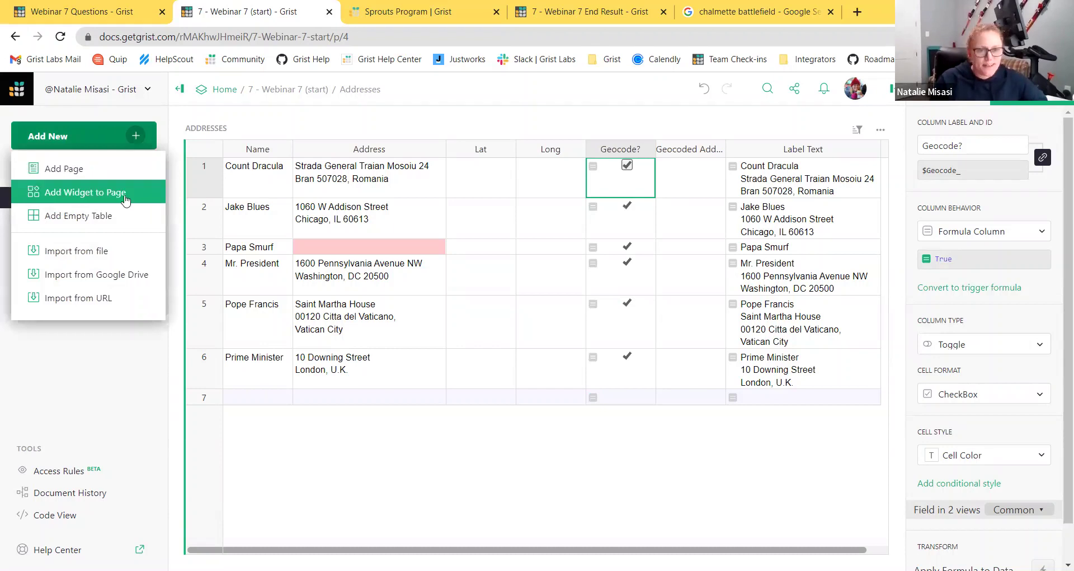
left_click(126, 198)
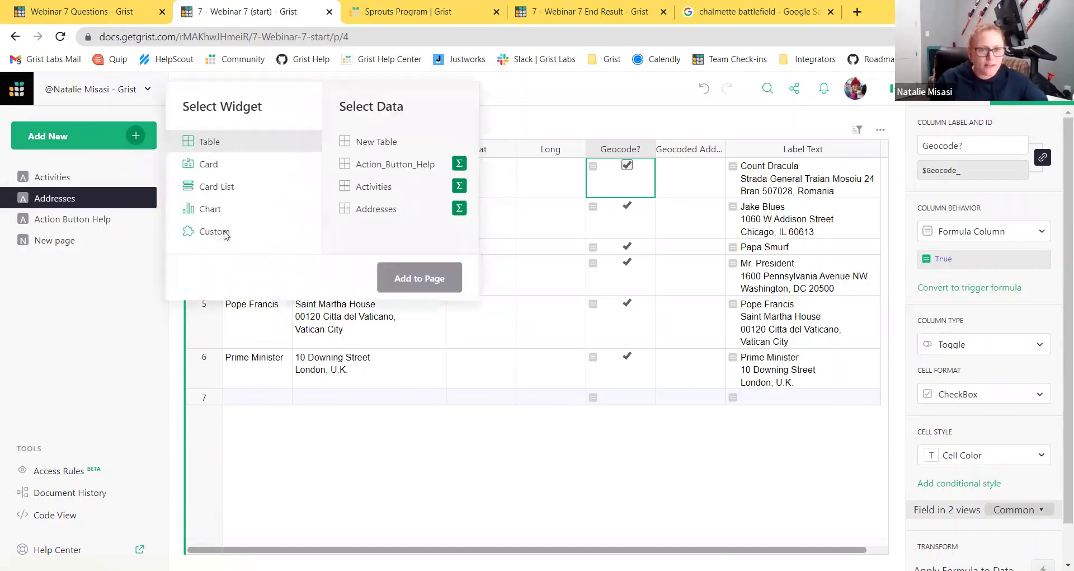
left_click(225, 235)
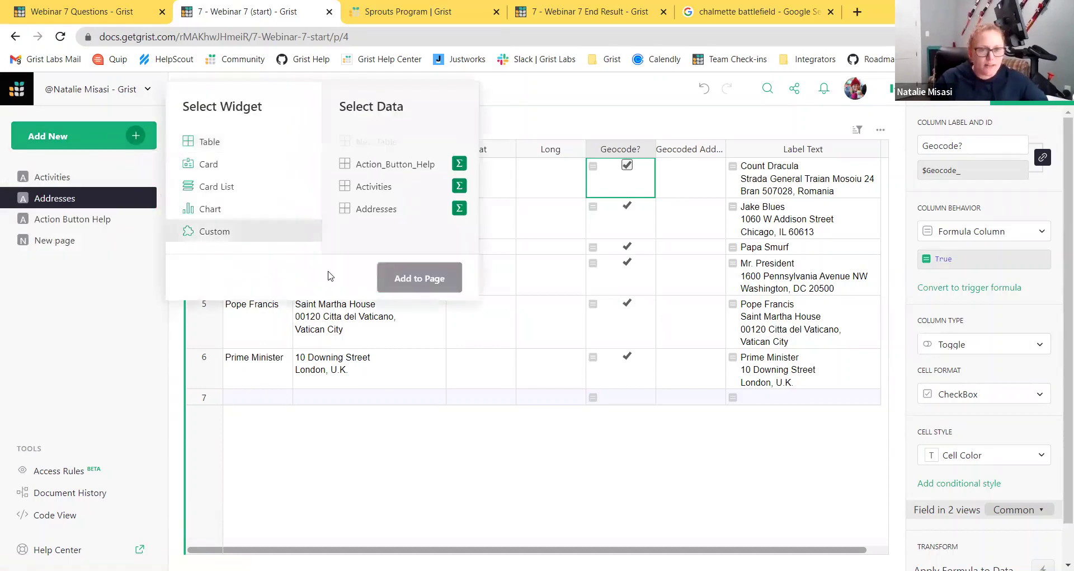
left_click(373, 209)
left_click(621, 252)
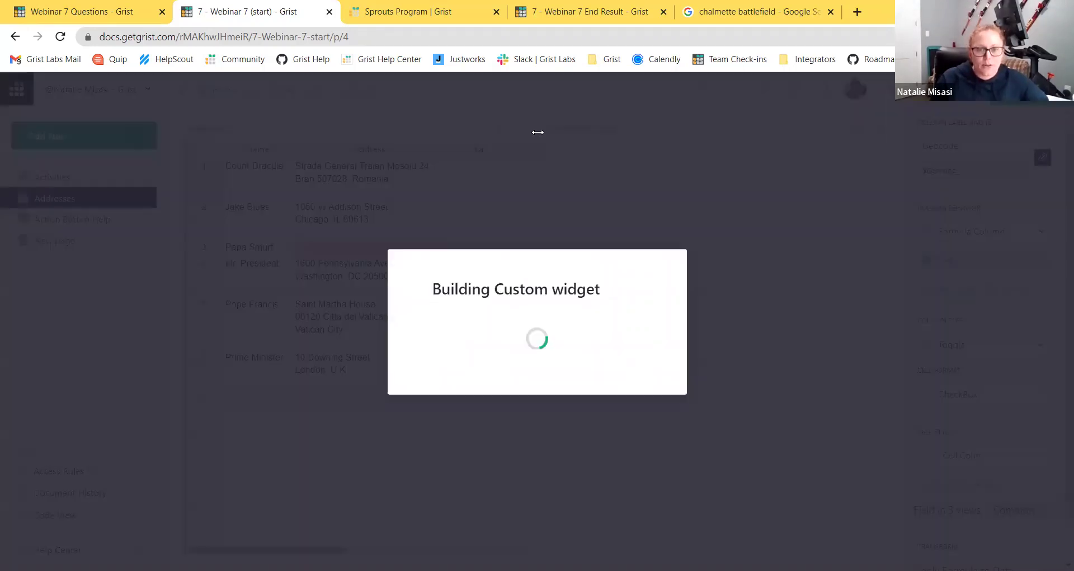
left_click_drag(538, 132, 716, 470)
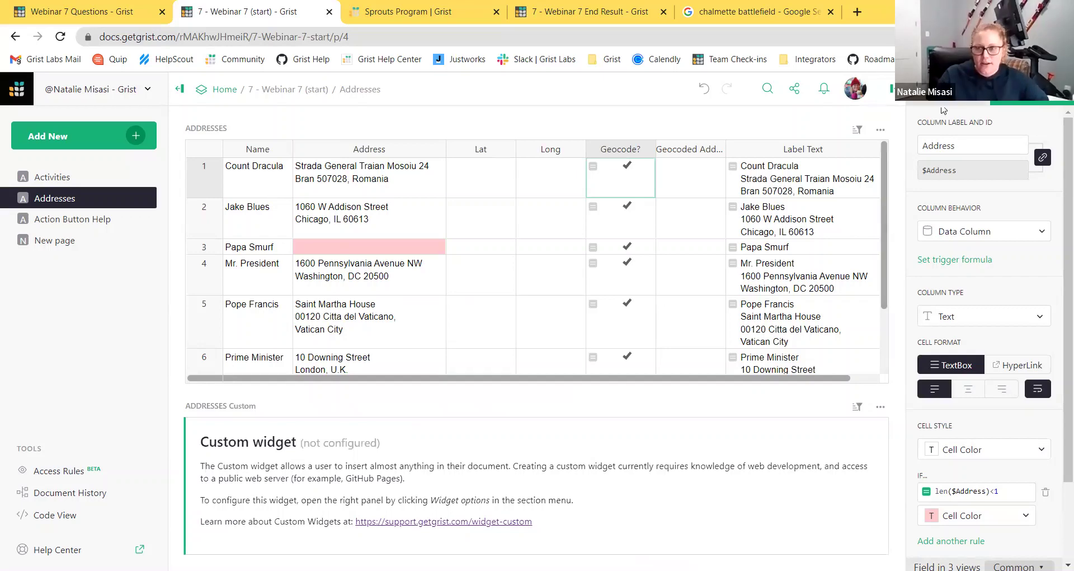
Set the new custom widget to Map with the Read selected table access level
left_click(962, 276)
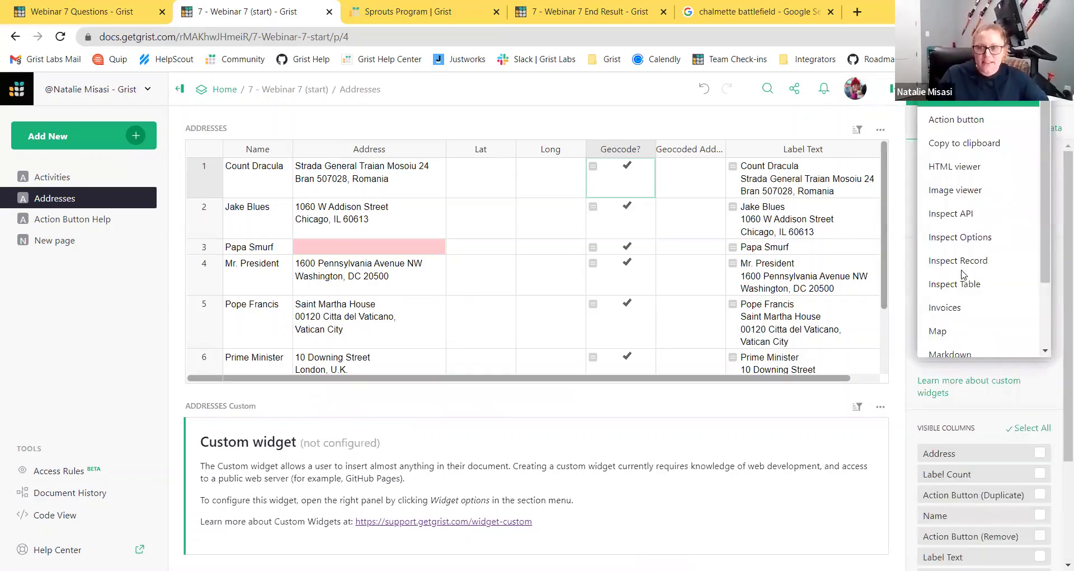
left_click(959, 331)
left_click(956, 340)
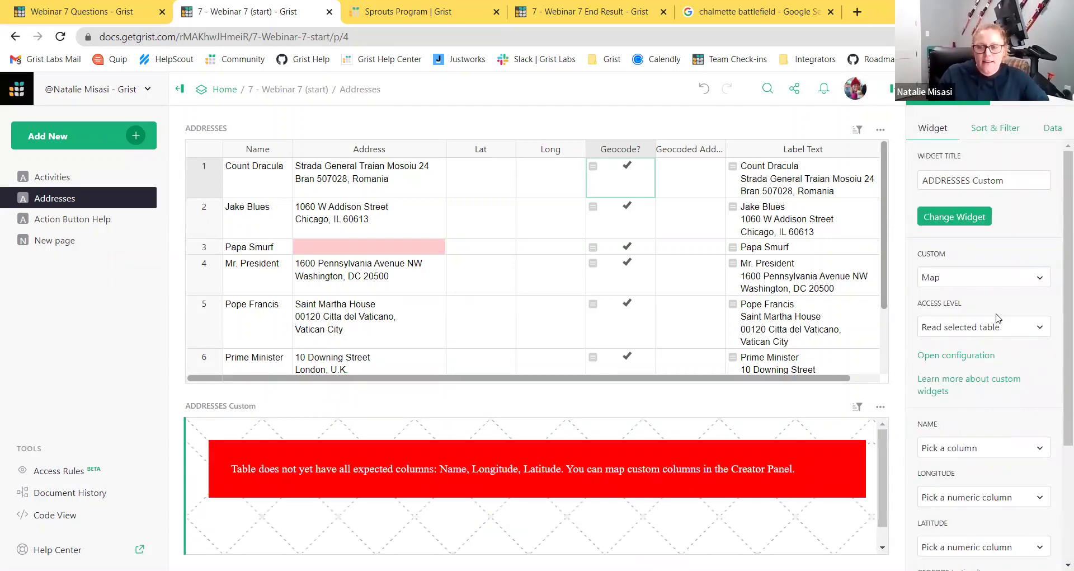
Map the widget's Name to the Name column, Longitude to Long and Latitude to Lat
scroll(993, 291, "down", 3)
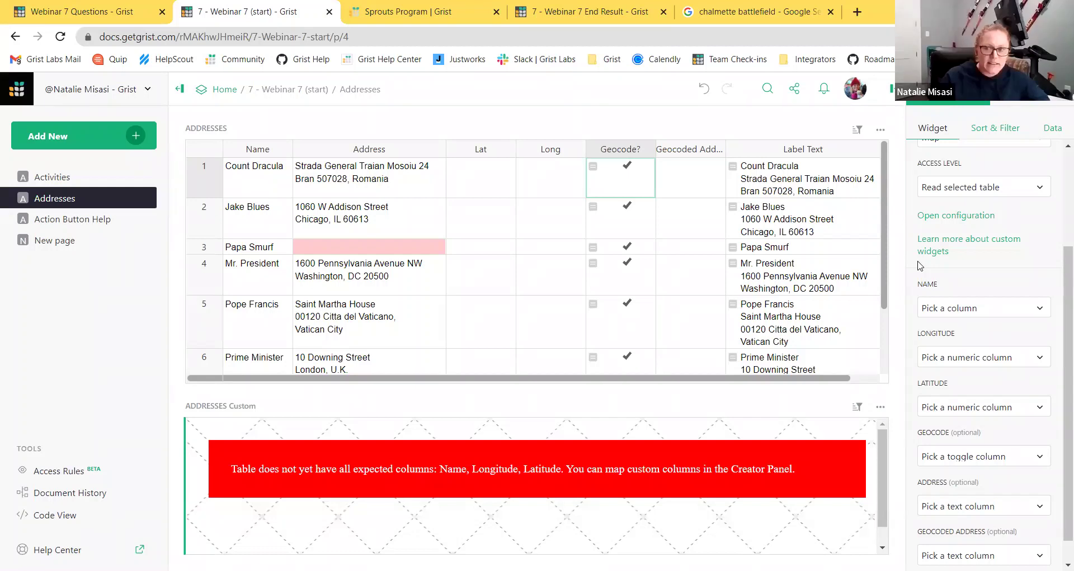
left_click(955, 306)
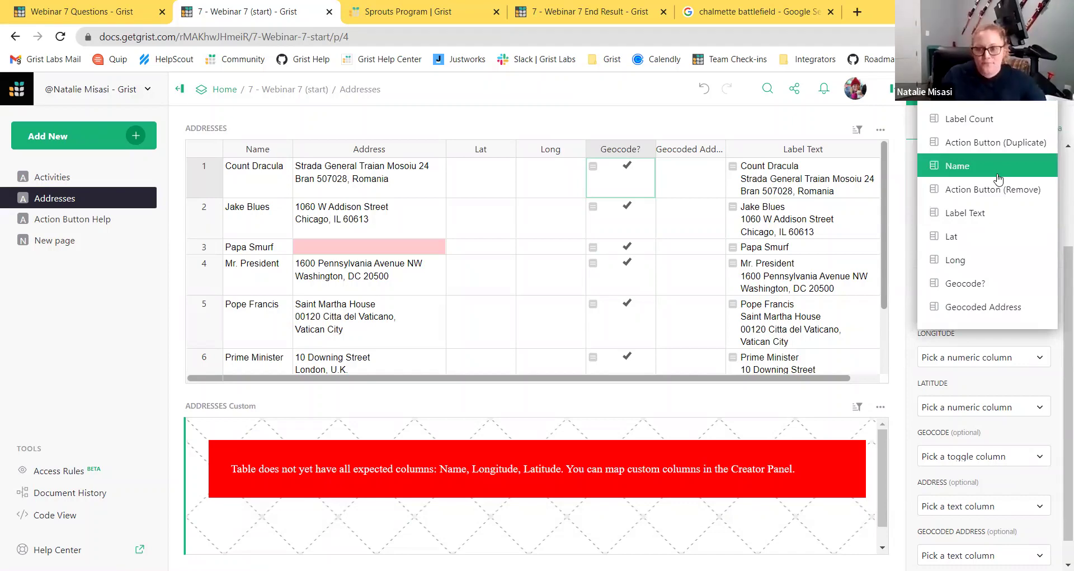
left_click(998, 166)
left_click(990, 358)
left_click(990, 502)
left_click(991, 411)
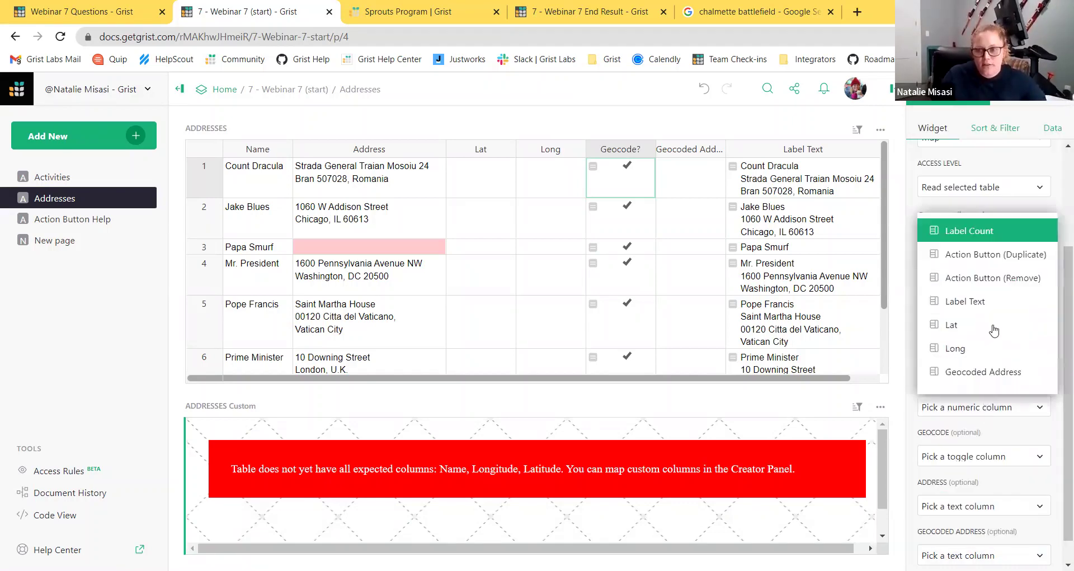
left_click(995, 326)
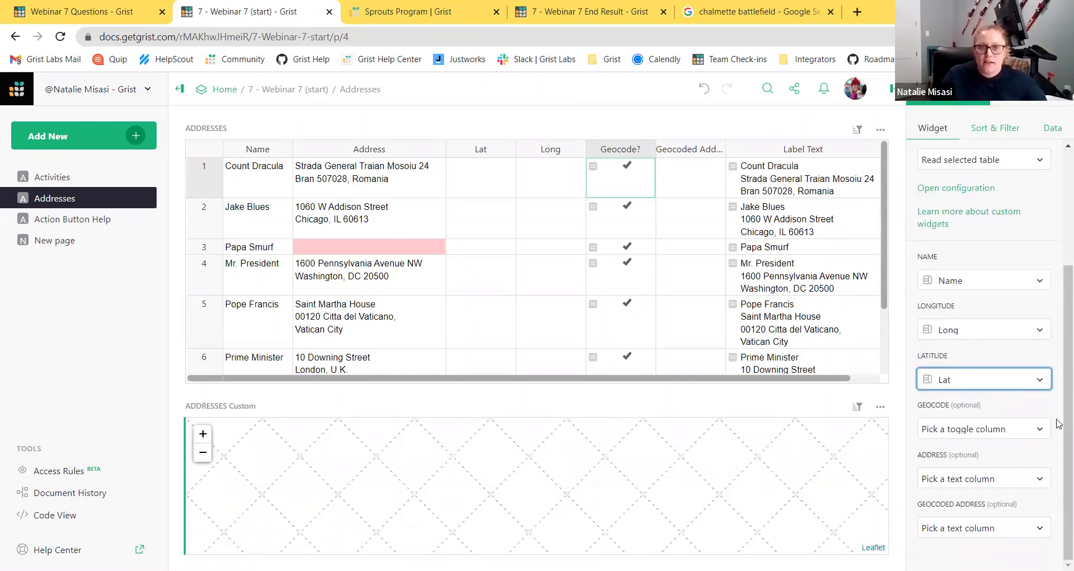
Map the optional Geocode, Address and Geocoded Address fields to the Geocode?, Address and Geocoded Address columns, and grant the map full document access
left_click(1009, 434)
left_click(1008, 435)
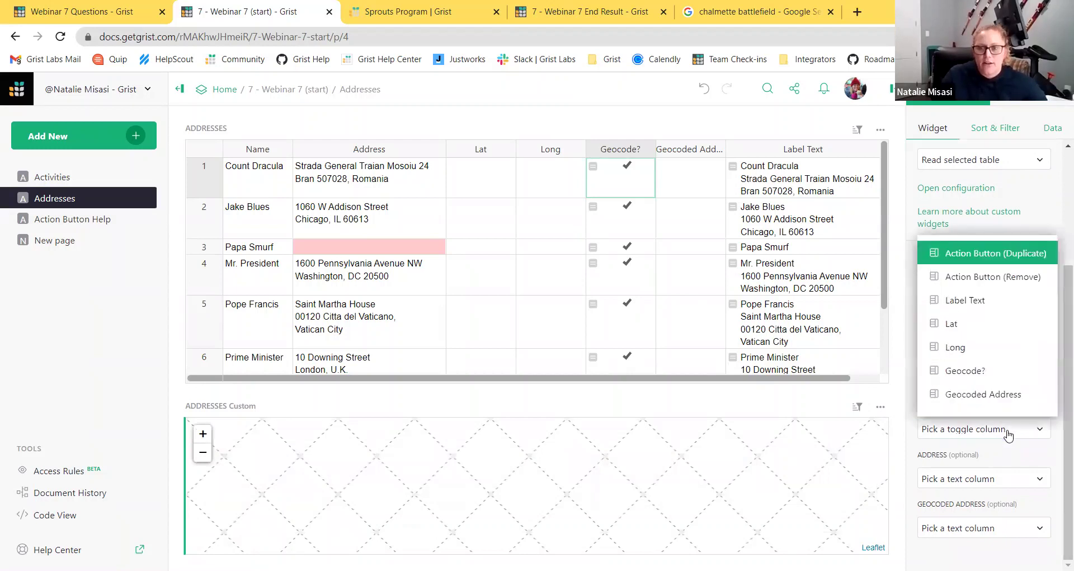
left_click(996, 371)
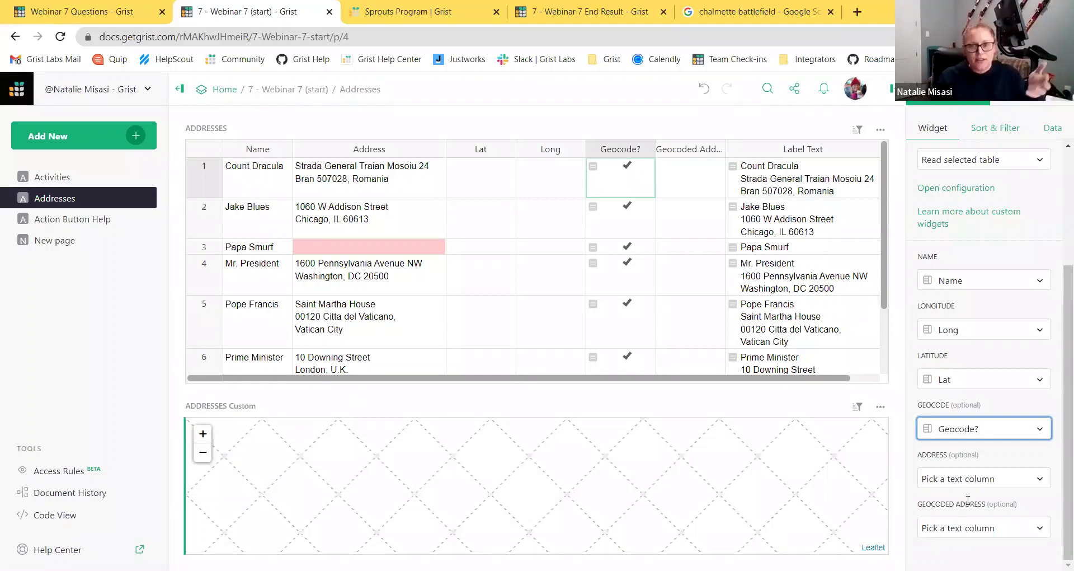
left_click(990, 480)
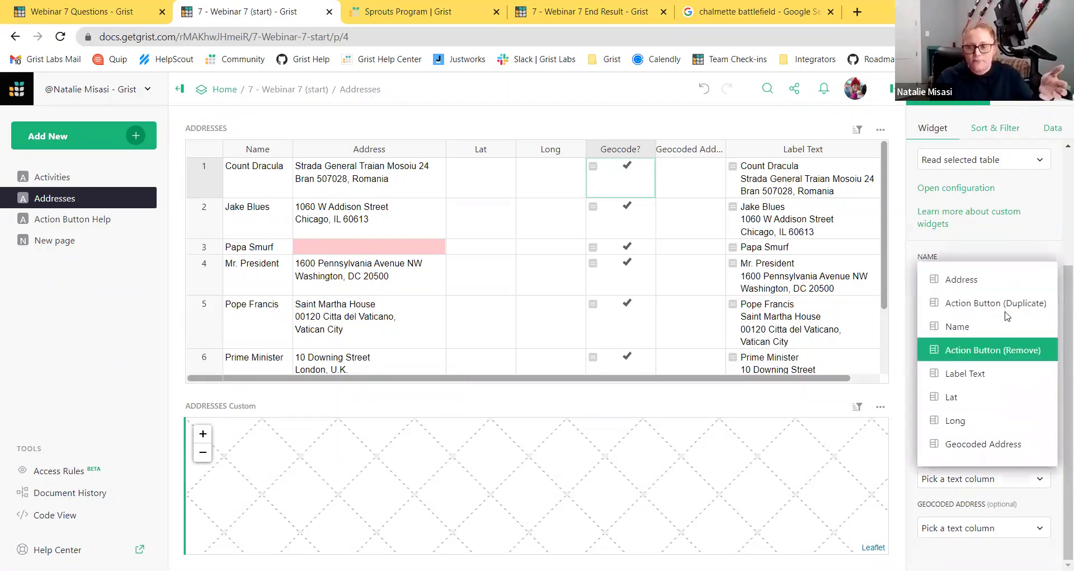
left_click(974, 326)
left_click(973, 327)
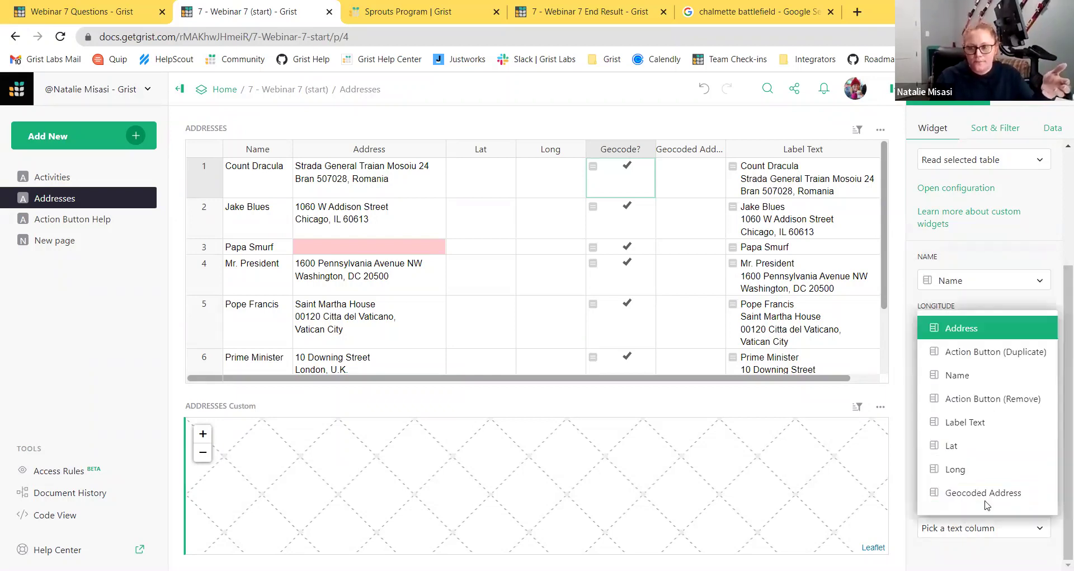
left_click(986, 499)
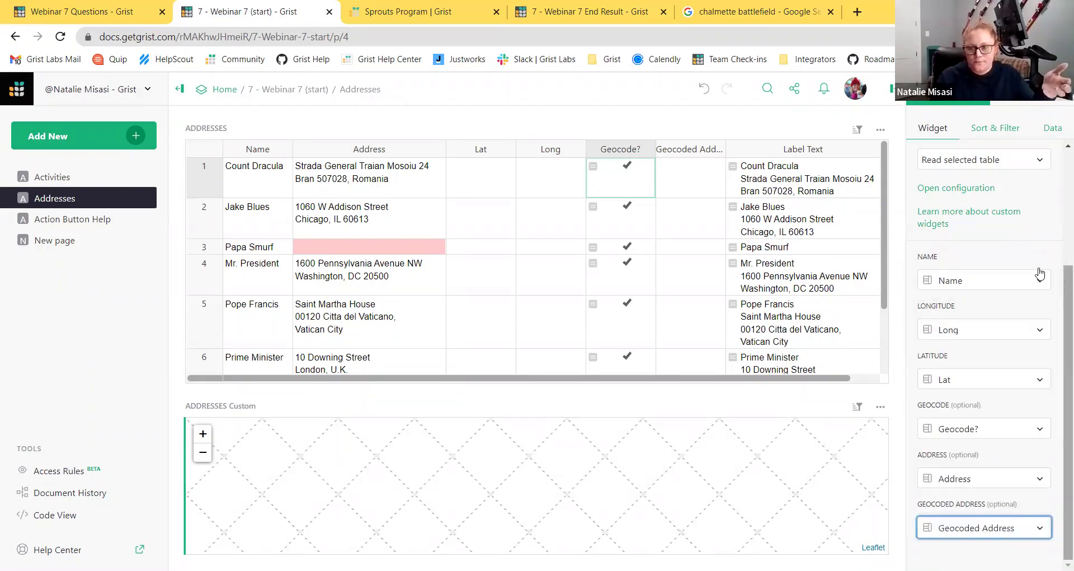
left_click(1007, 161)
left_click(1005, 244)
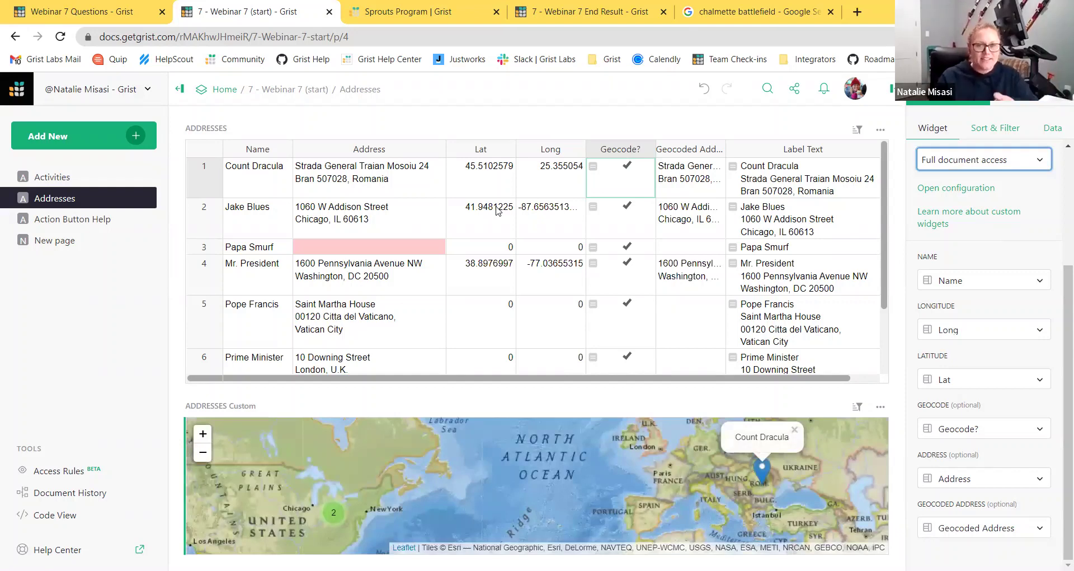
Remove the building-name line from Pope Francis's address so it starts with the postal code line
double_click(377, 305)
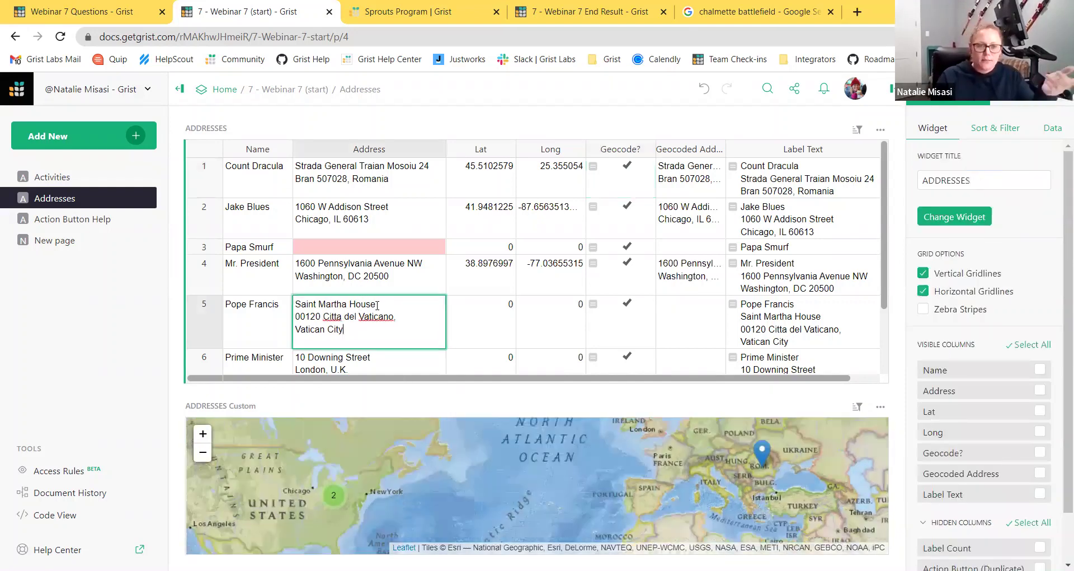
left_click_drag(377, 305, 295, 304)
key("BackSpace")
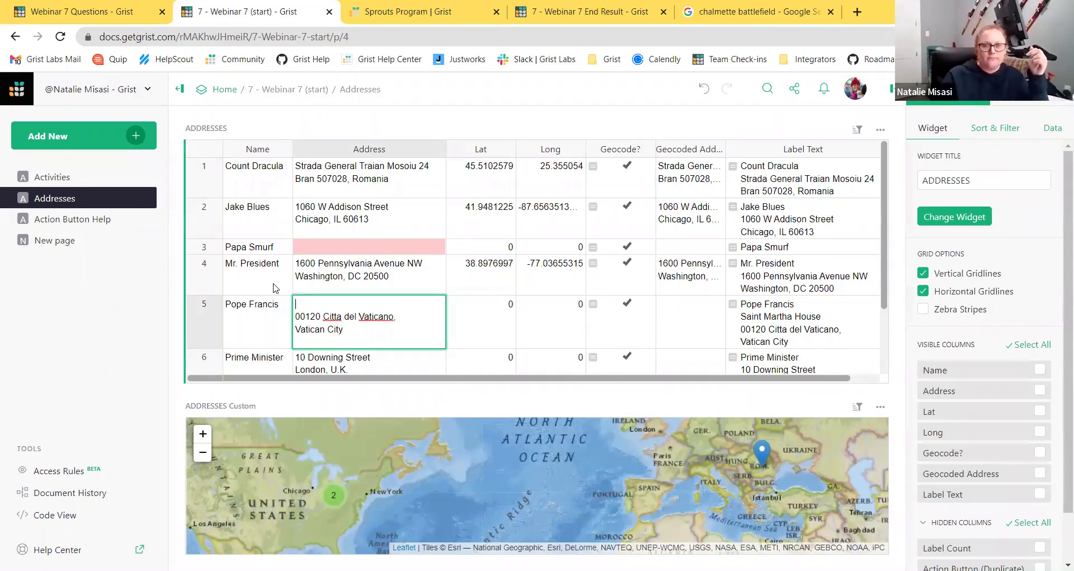
key("Delete")
key("Return")
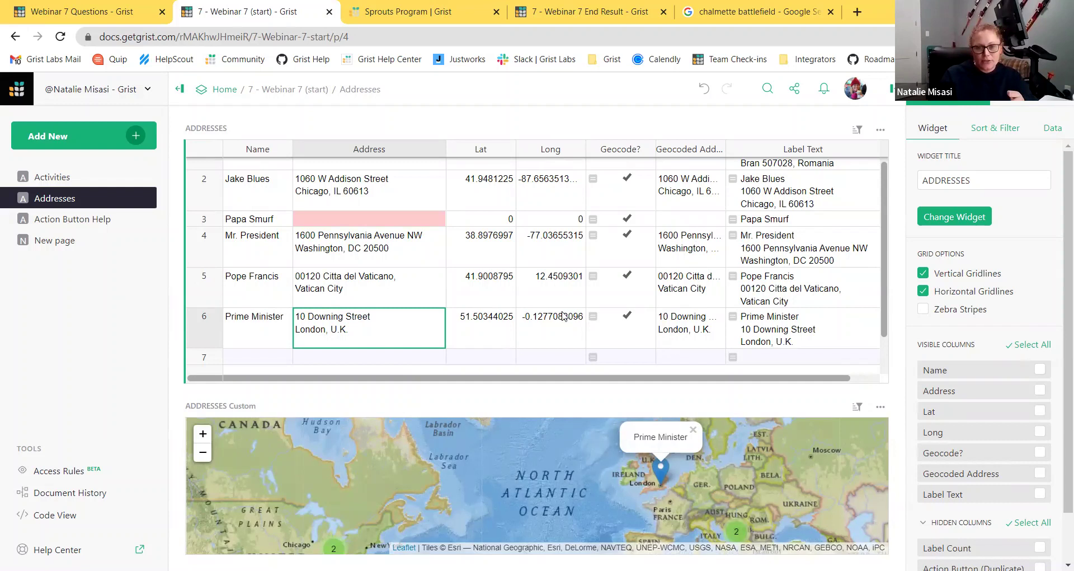
Review the rows from the start of the Addresses table and select the map widget
scroll(378, 323, "up", 1)
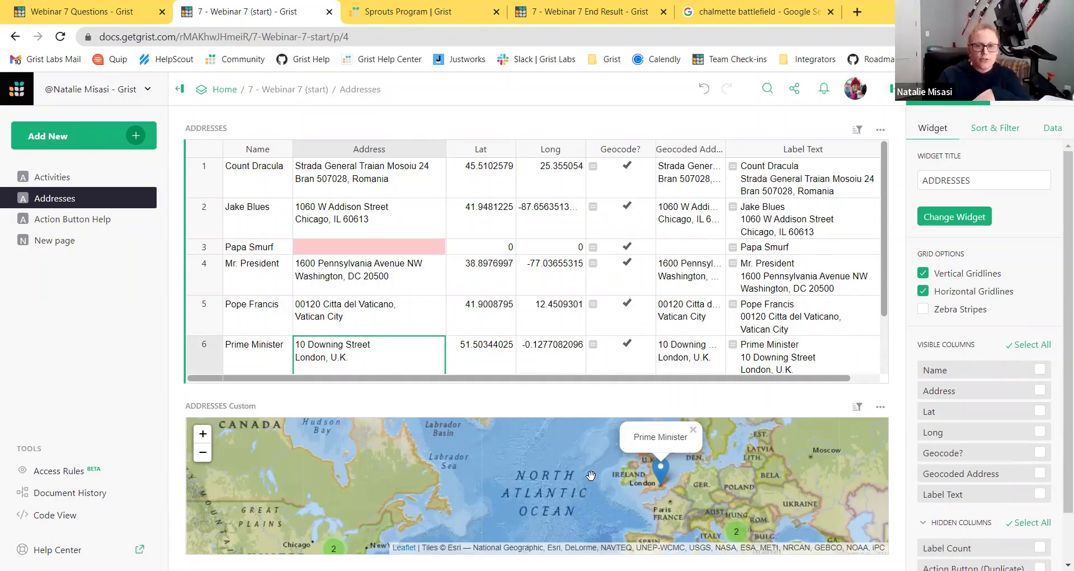
left_click(561, 507)
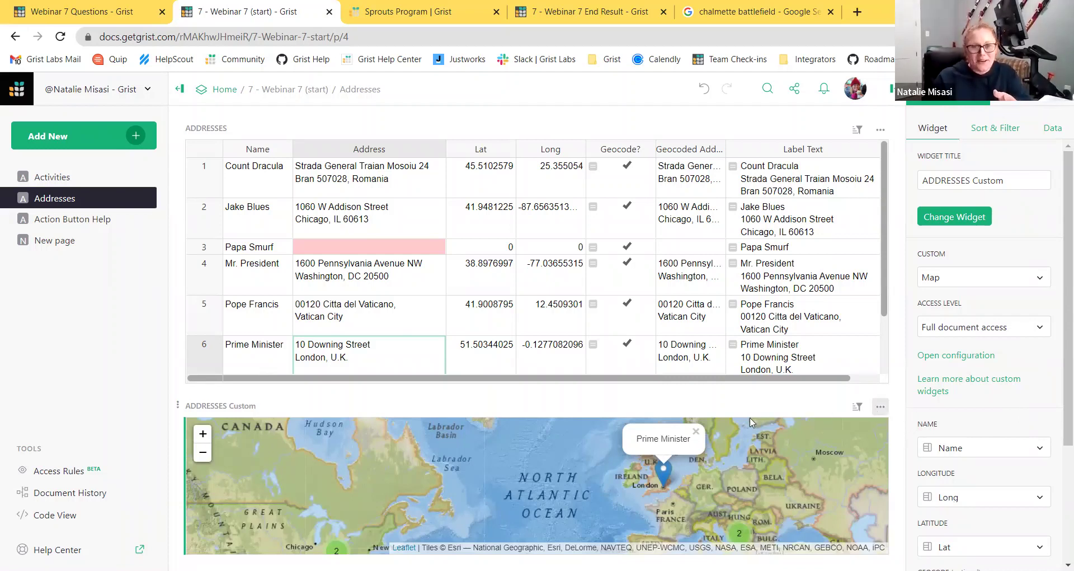
Open New page, view the map's configuration, and browse the Activities card to the Fort Proctor record to check how the map follows
left_click(58, 179)
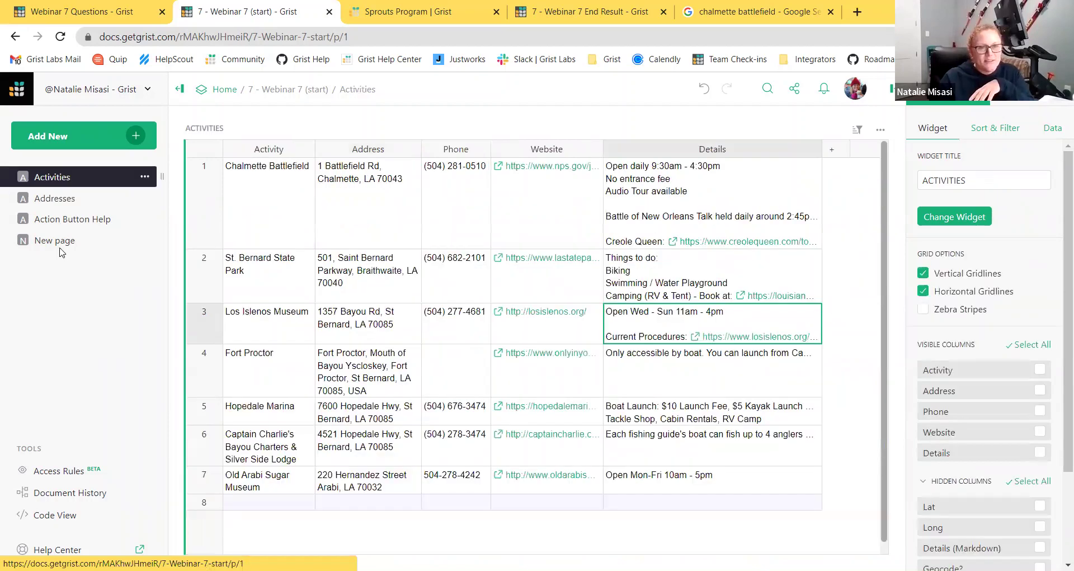
left_click(61, 249)
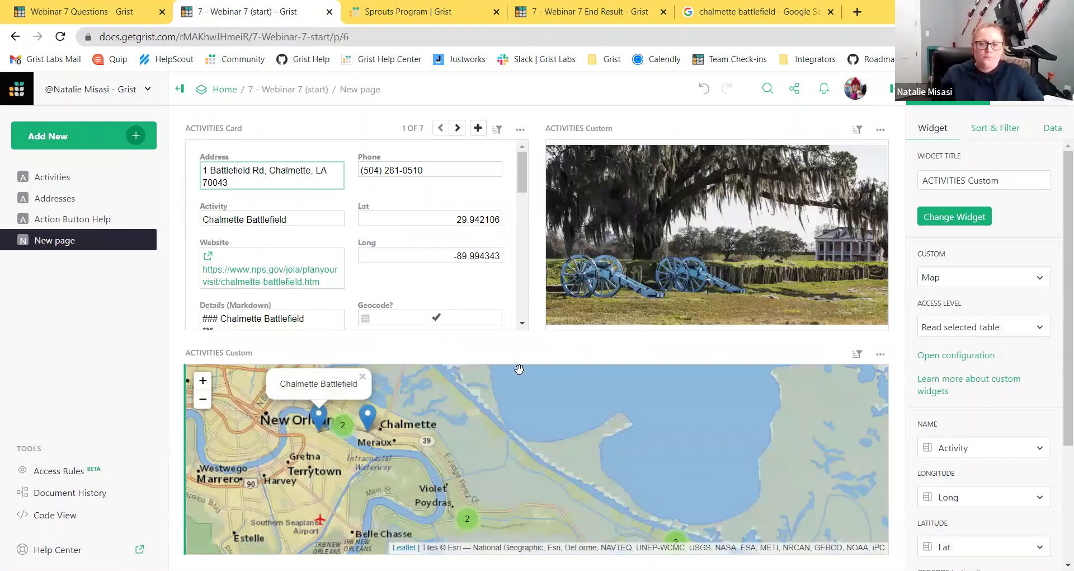
left_click(954, 357)
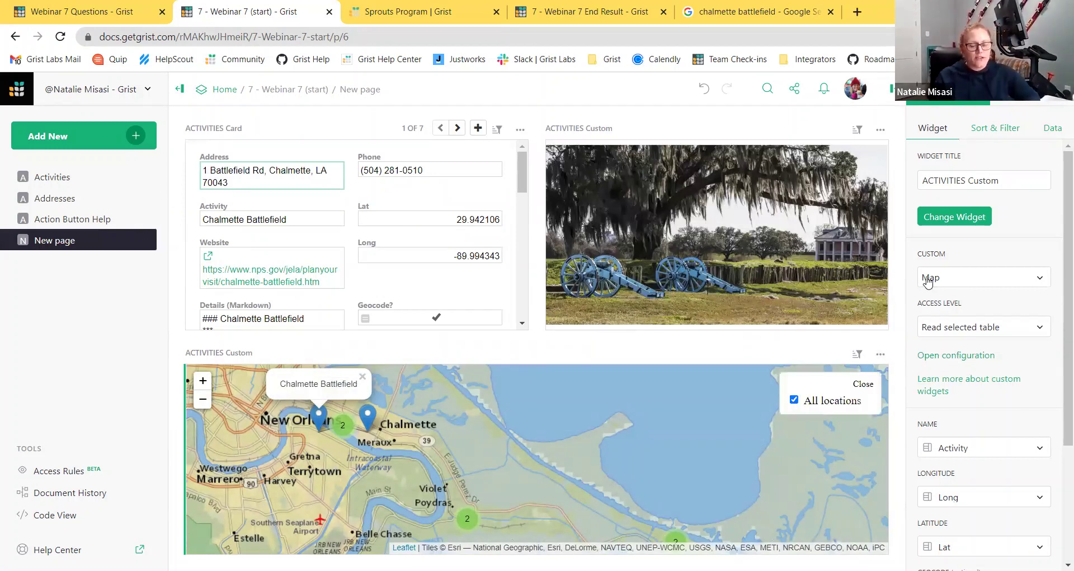
left_click(862, 385)
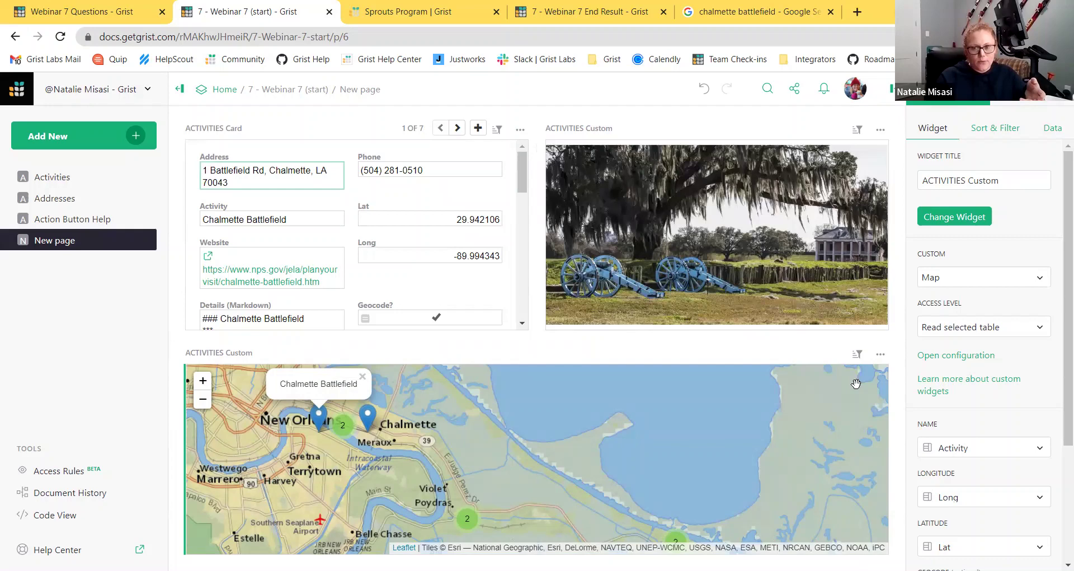
left_click(457, 128)
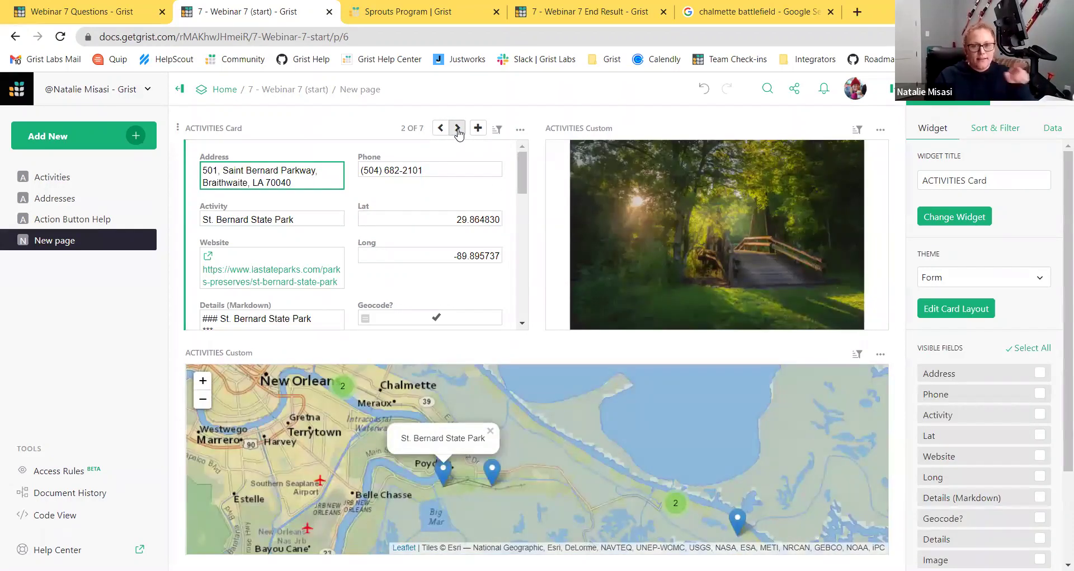
left_click(457, 128)
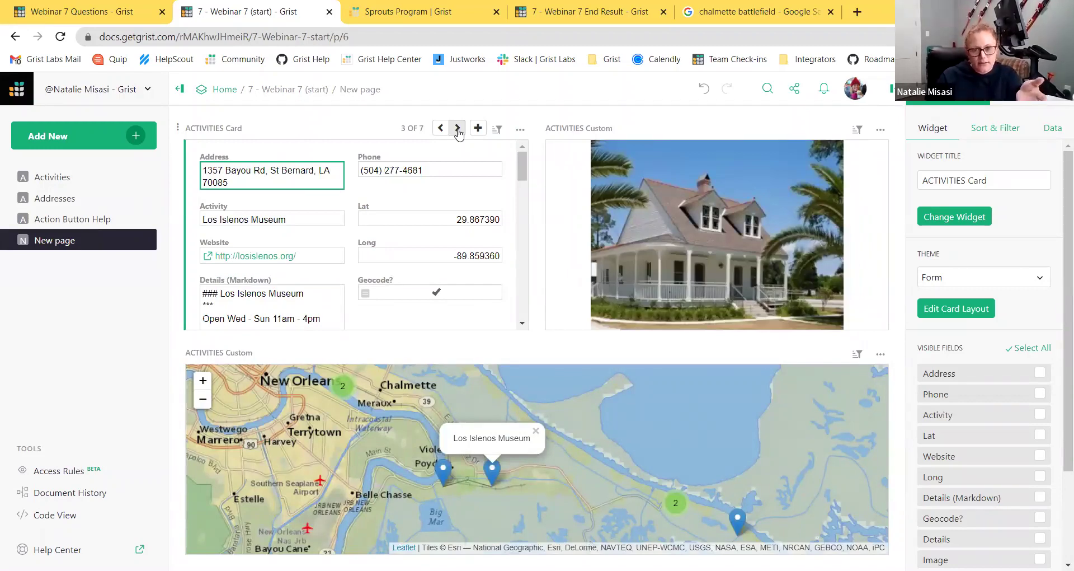
left_click(458, 130)
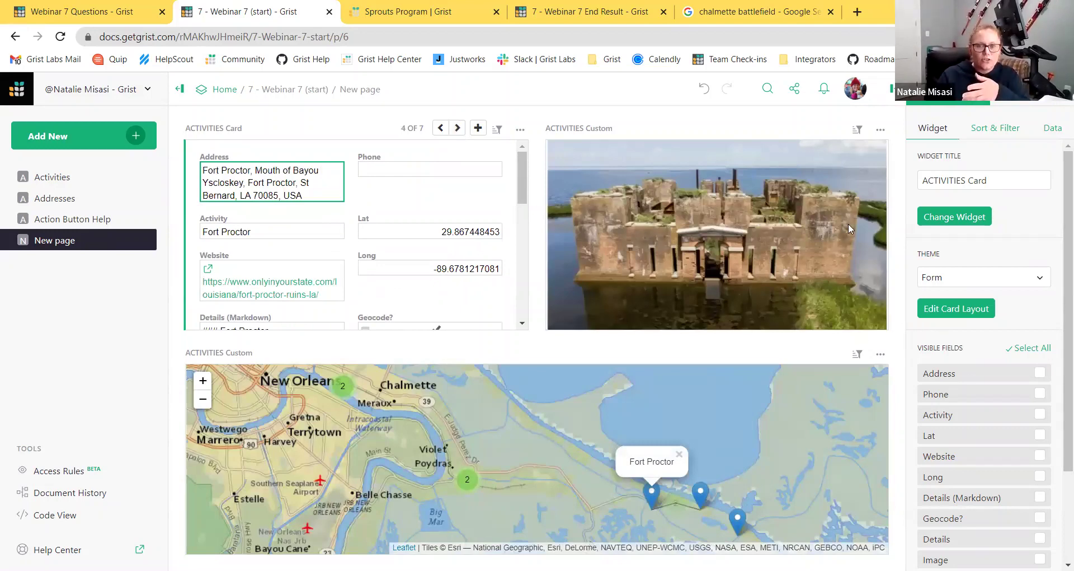
Turn off All locations in the Activities map's configuration and save the setting
left_click(841, 411)
left_click(969, 361)
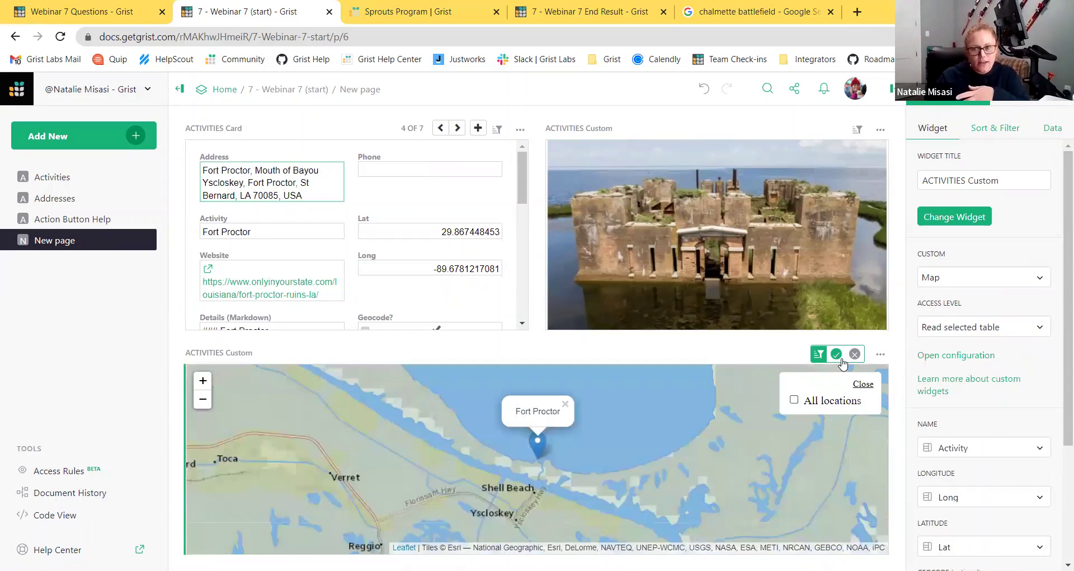
left_click(835, 357)
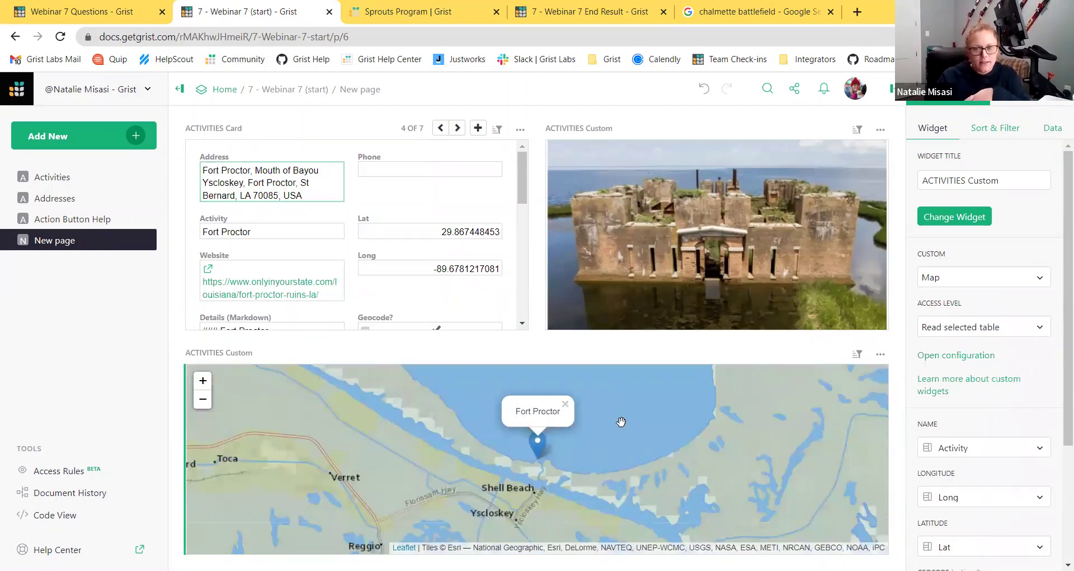
Browse the Activities card back to the Chalmette Battlefield record to check the map's single-location view
left_click(440, 128)
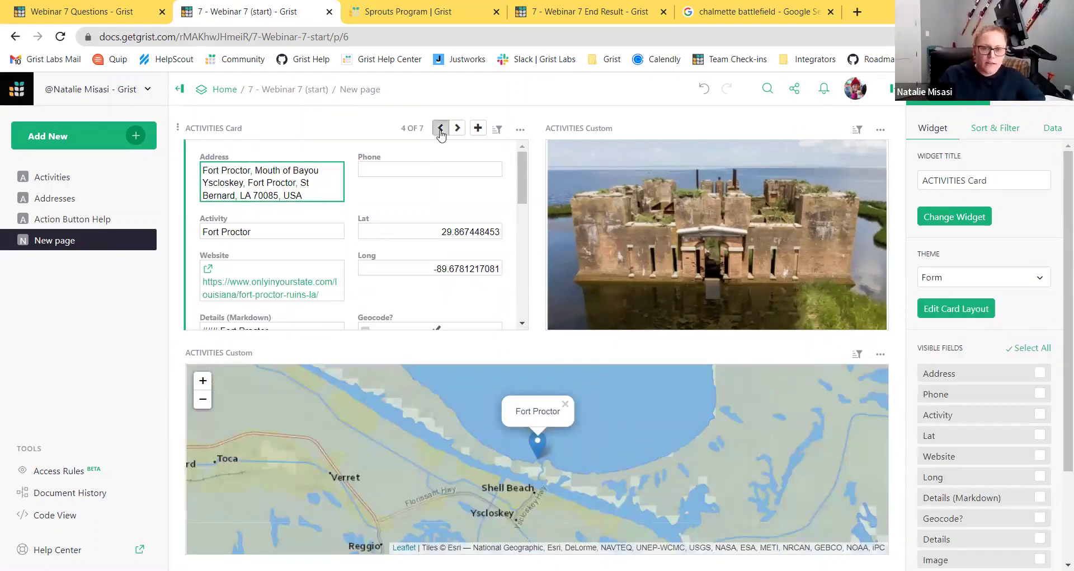
left_click(440, 128)
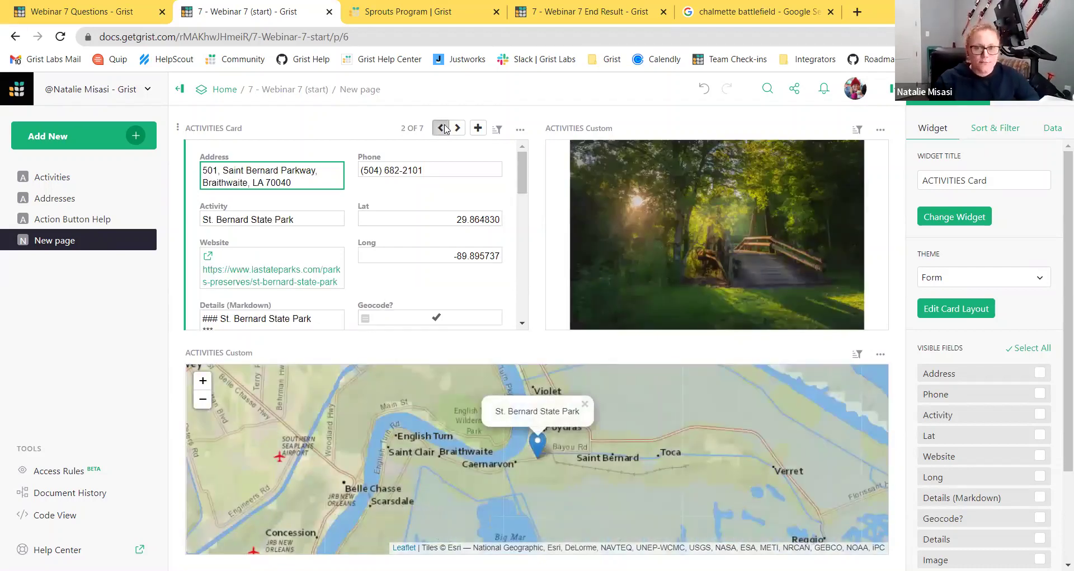
left_click(443, 128)
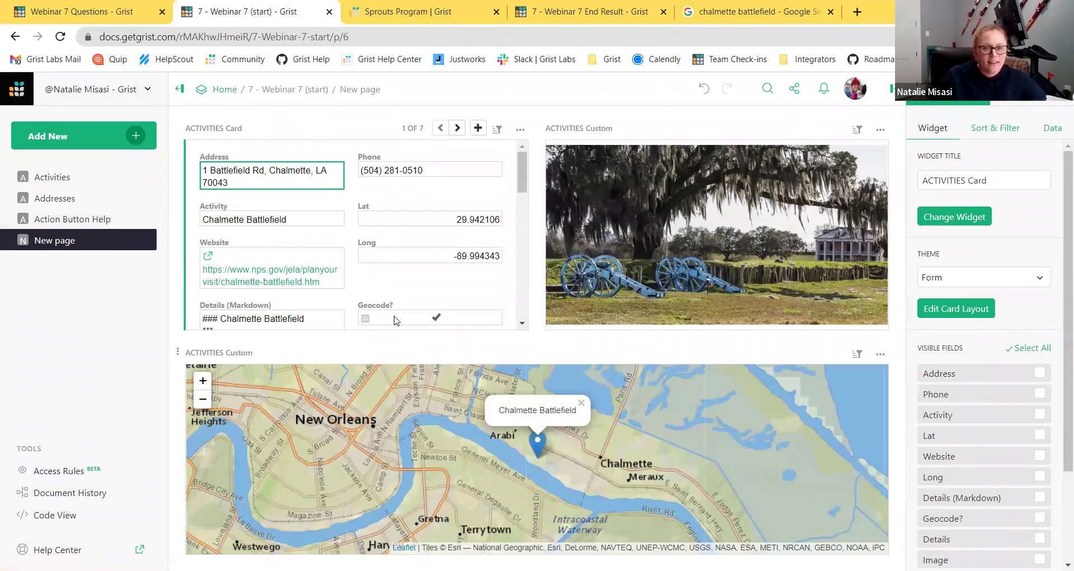
left_click(390, 288)
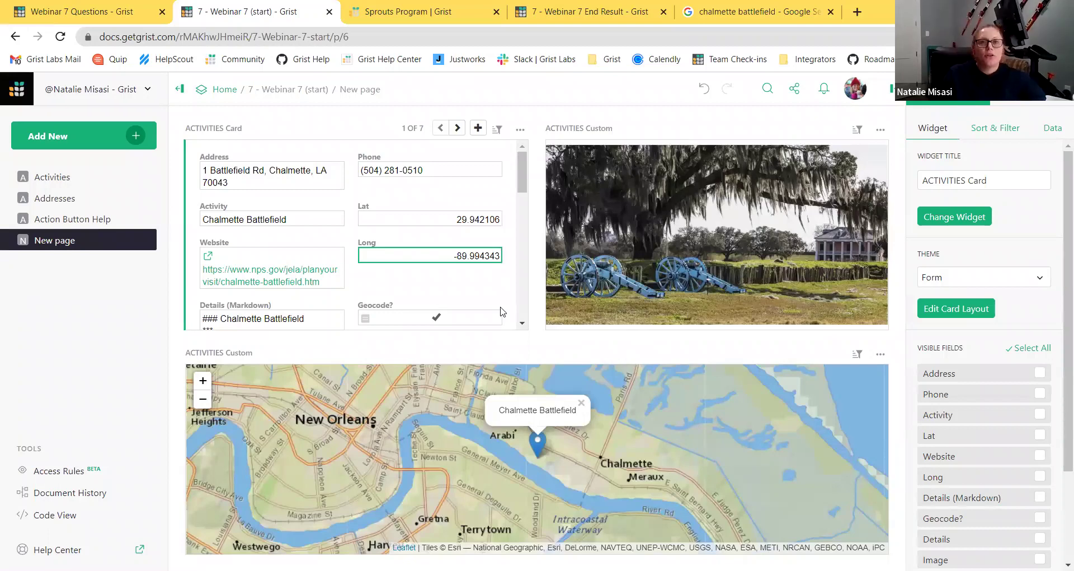
Review the available custom widget types for the Activities map, keeping Map, and examine its column mappings
left_click(614, 412)
left_click(975, 279)
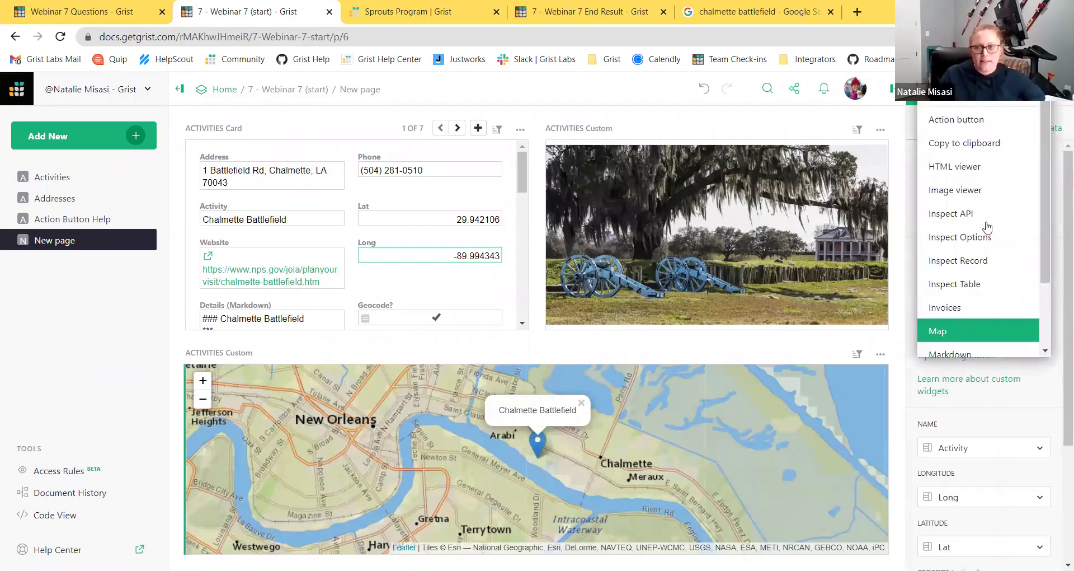
left_click(915, 363)
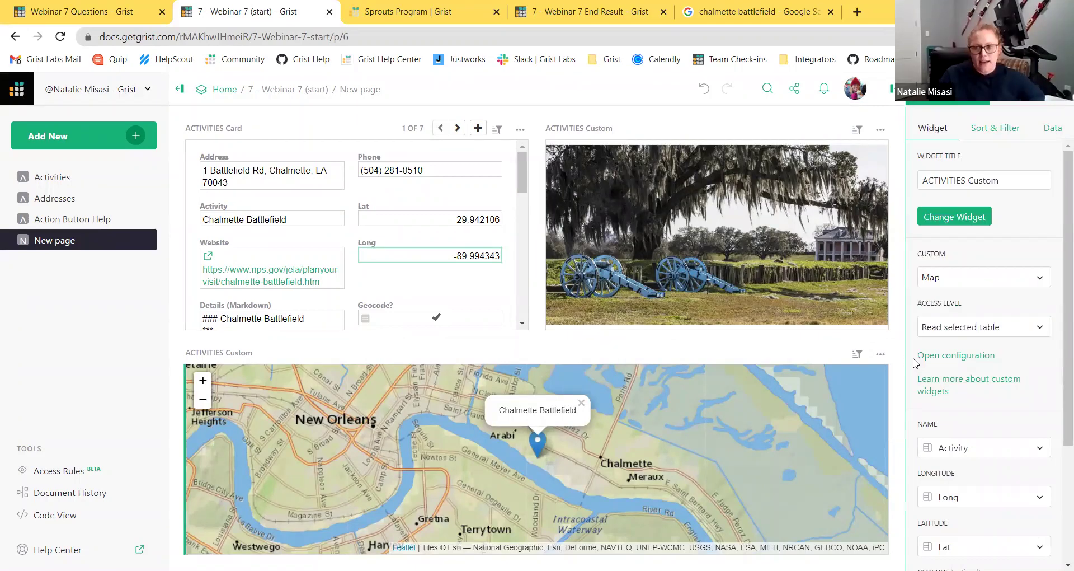
left_click(977, 276)
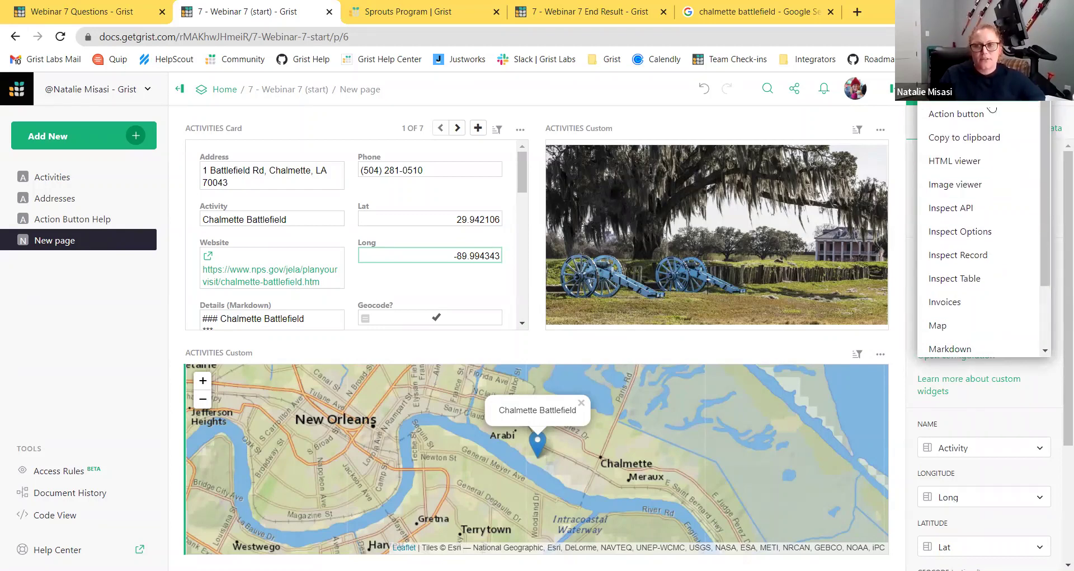
left_click(987, 320)
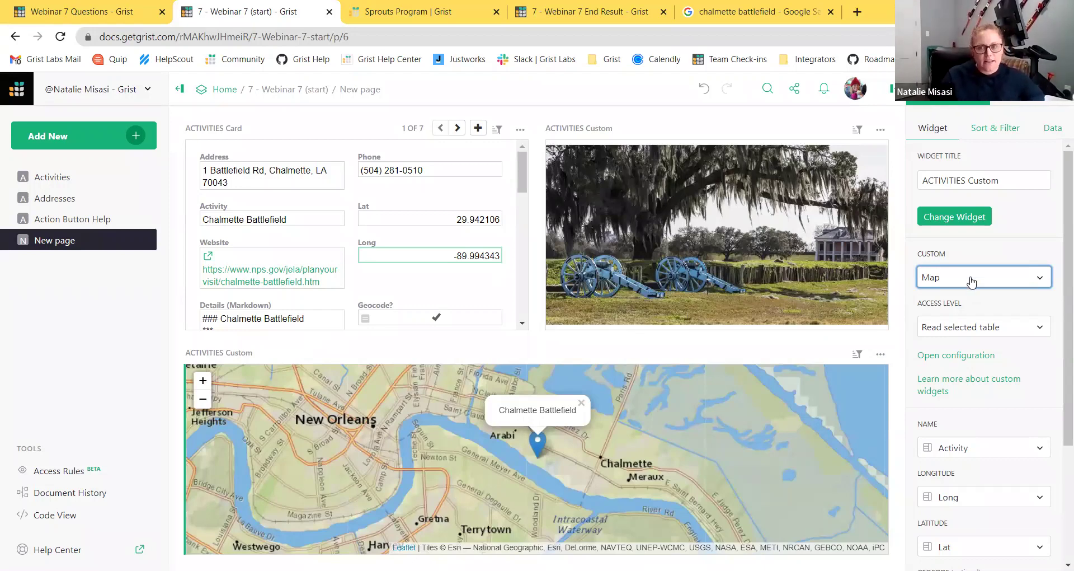
left_click(971, 276)
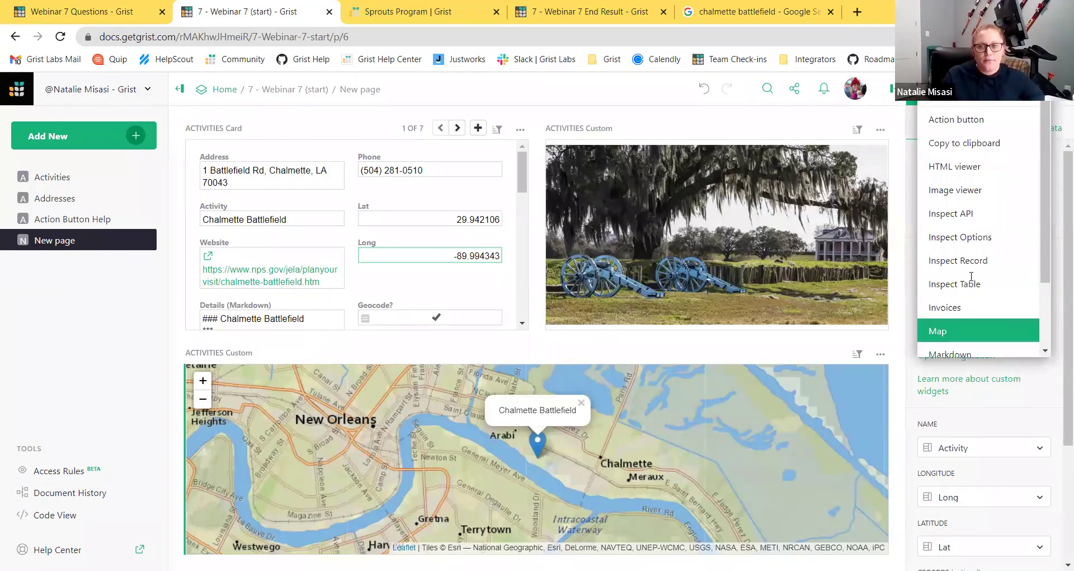
left_click(981, 333)
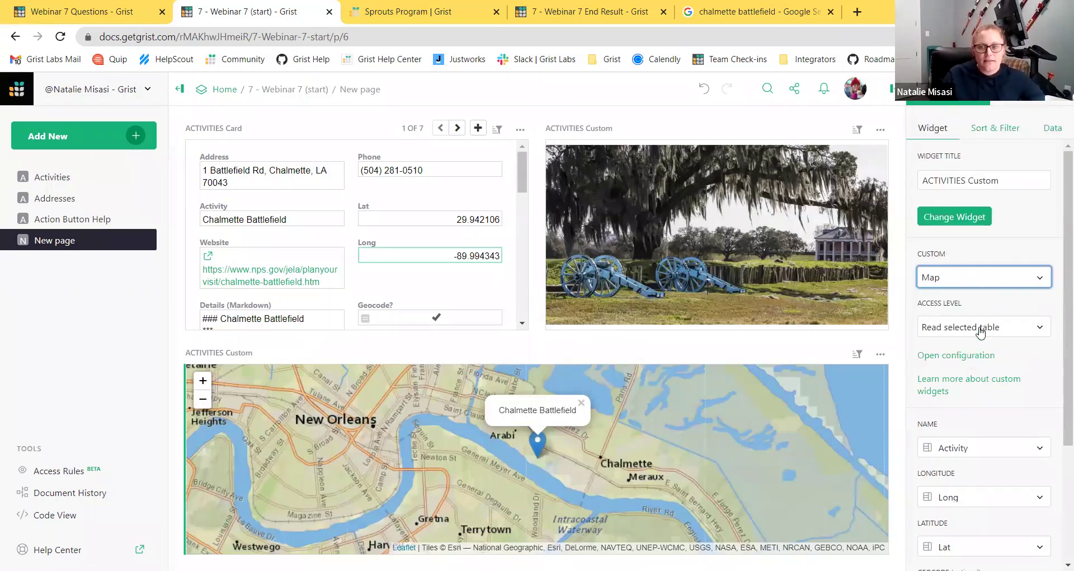
scroll(981, 332, "down", 3)
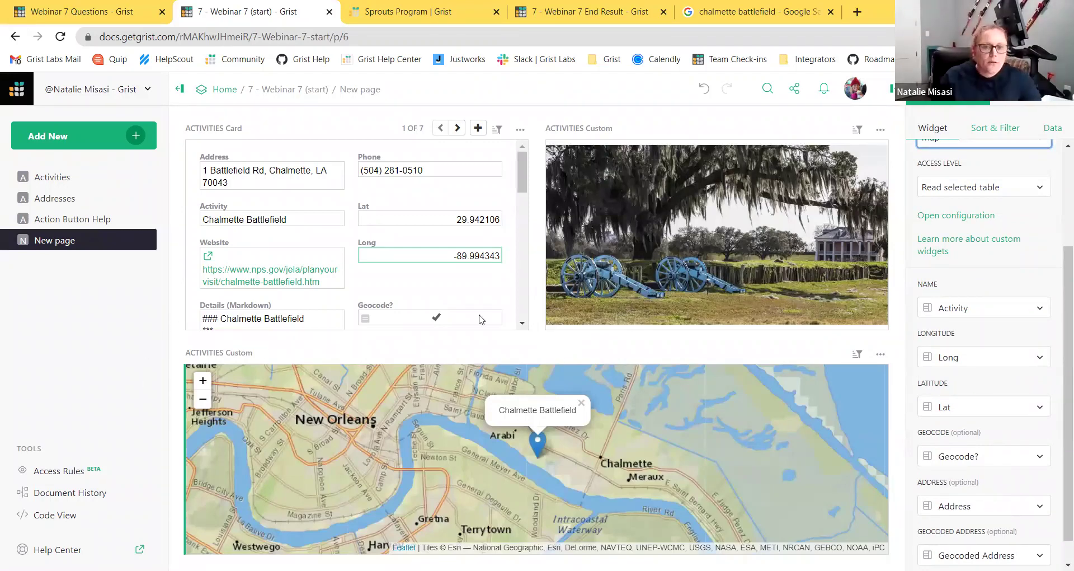
Edit the Activities card layout: place Activity beside Phone with Address on a full-width row below, and remove the Long and Lat fields
left_click(469, 294)
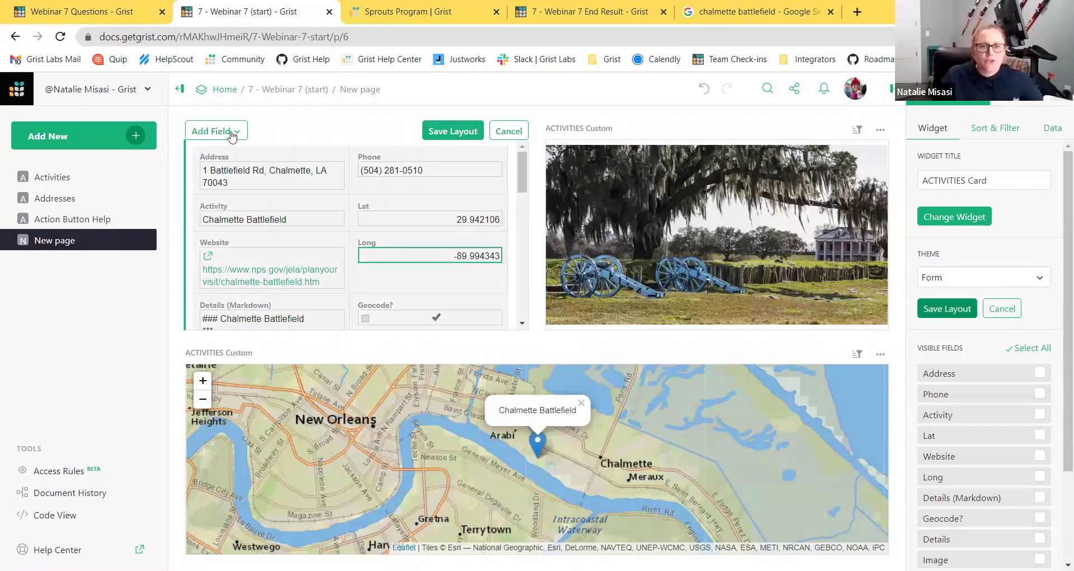
left_click_drag(335, 207, 276, 193)
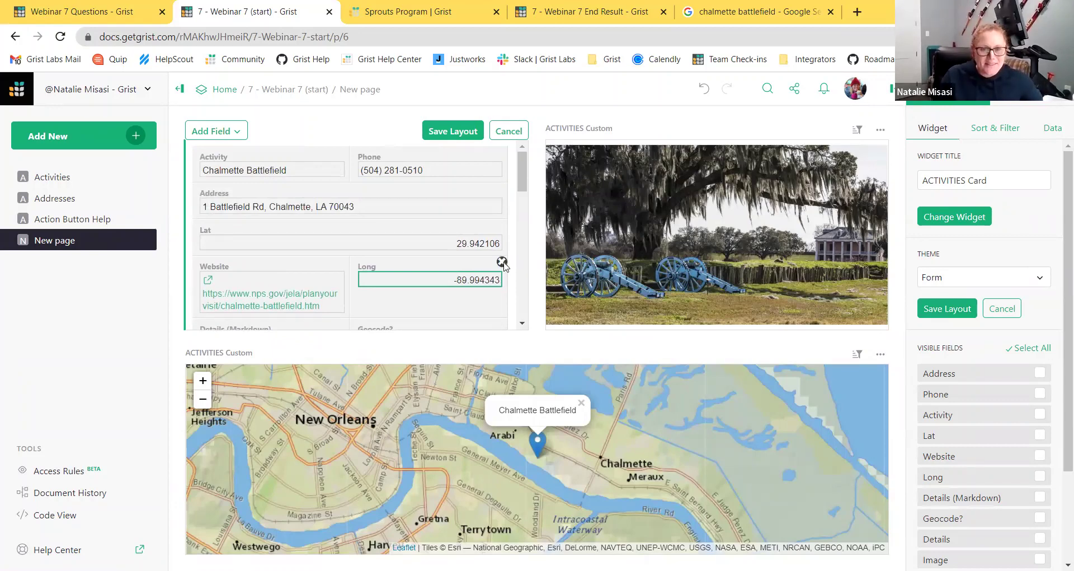
left_click(503, 263)
left_click(503, 226)
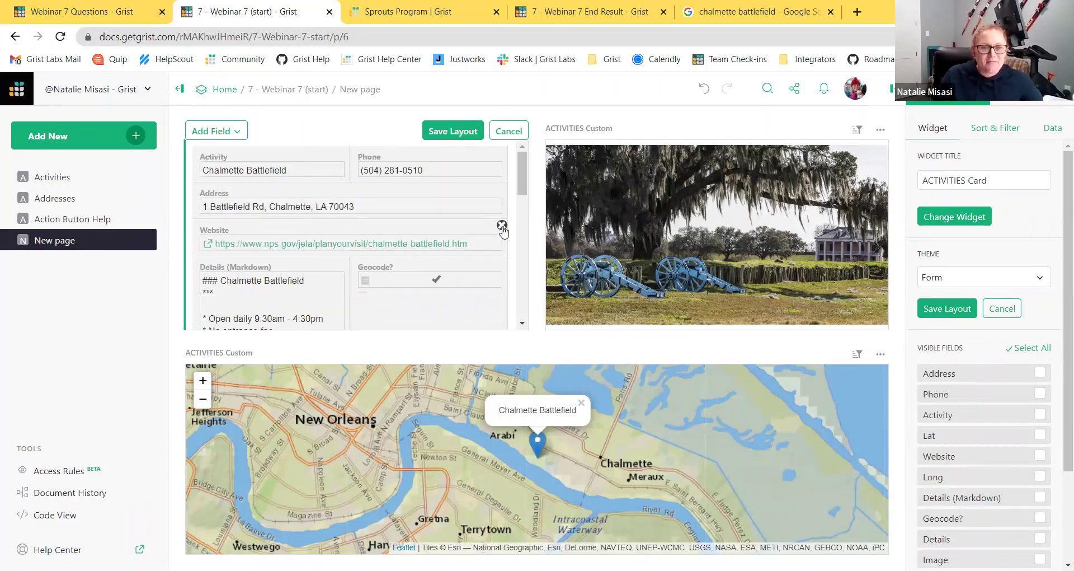
Remove every field below Website from the Activities card, save the layout, and shorten the upper widgets to give the map more height
left_click(502, 263)
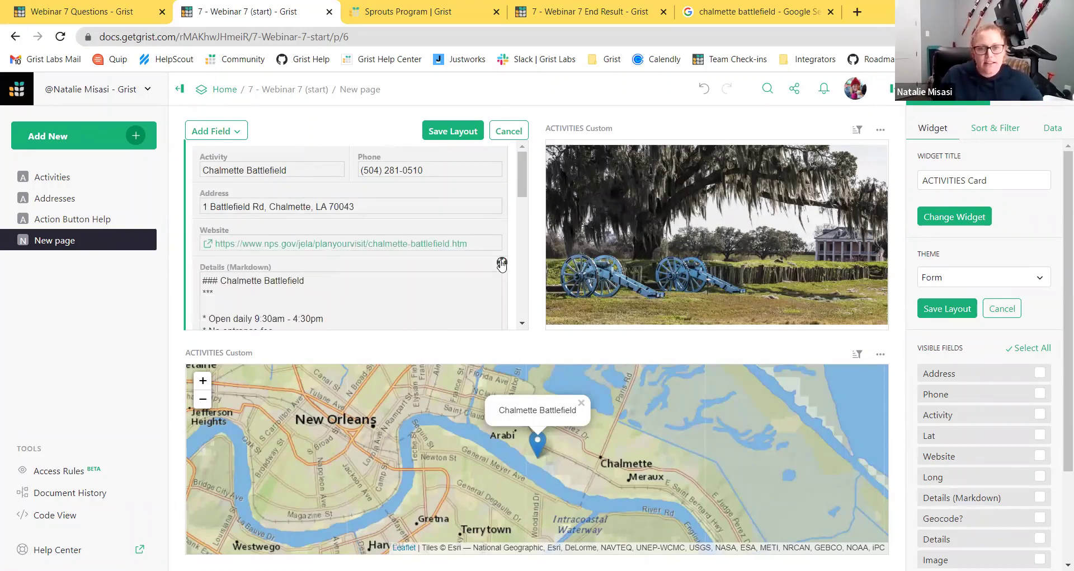
left_click(502, 263)
left_click(502, 263)
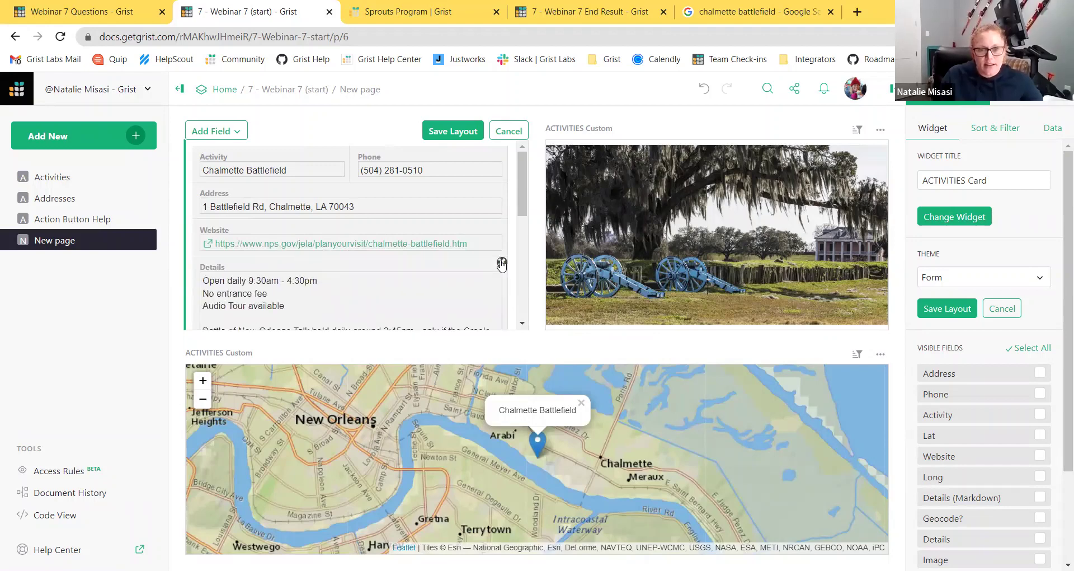
left_click(501, 263)
left_click(502, 263)
left_click(502, 263)
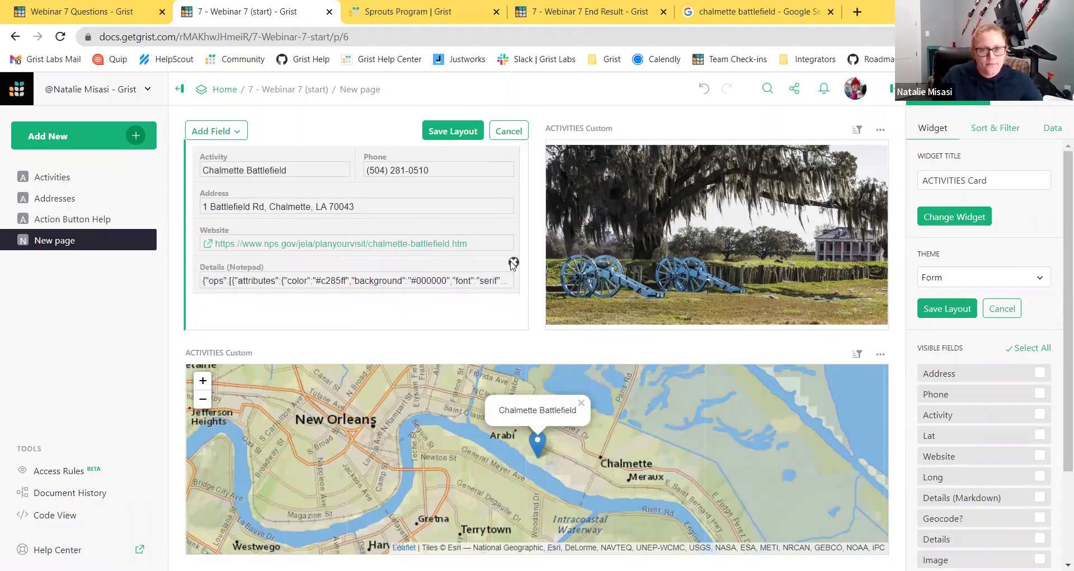
left_click(512, 263)
left_click(453, 132)
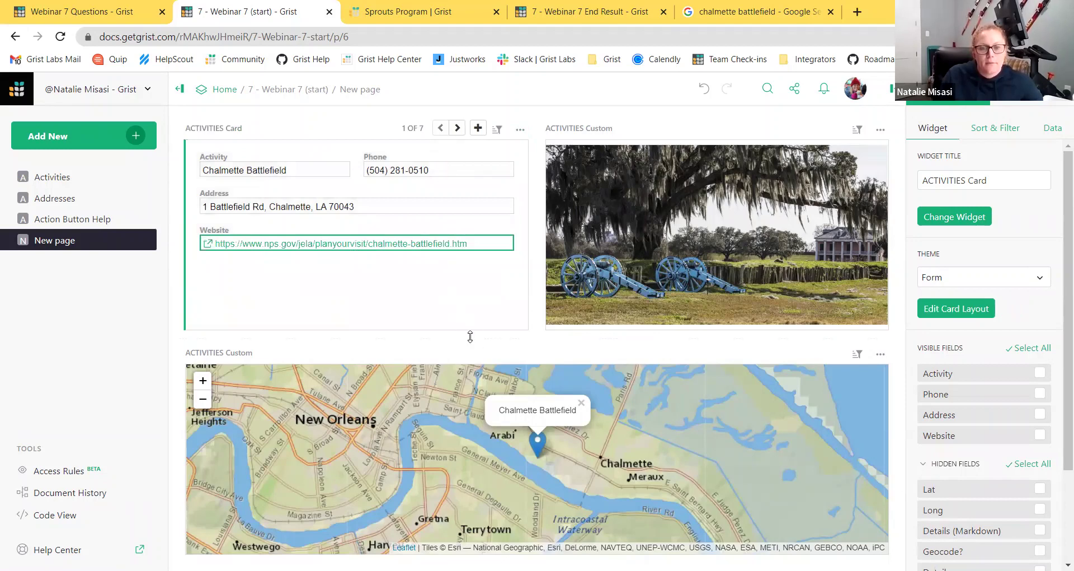
left_click_drag(469, 335, 472, 284)
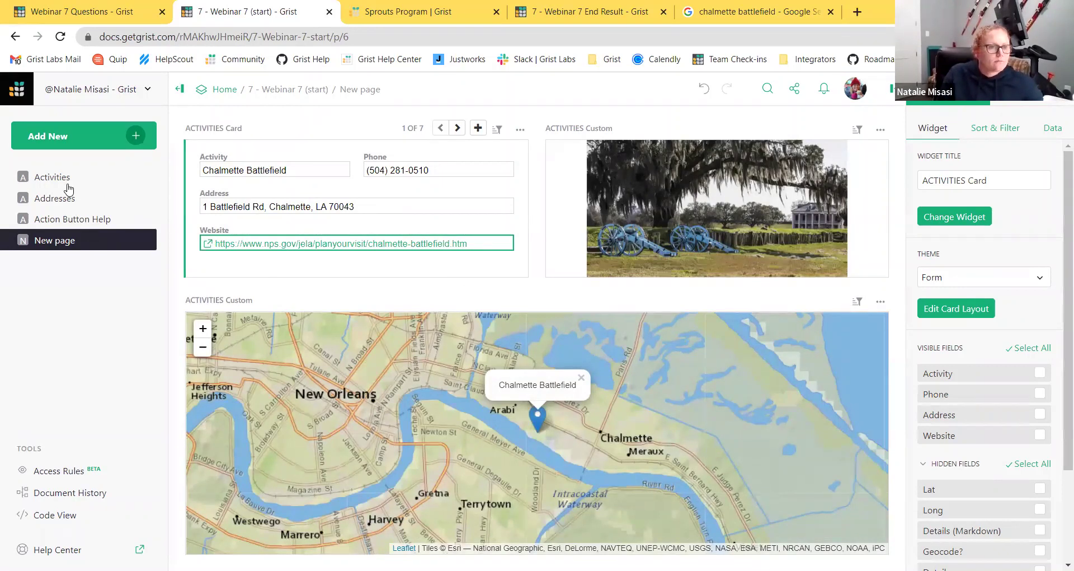
Add a custom widget with Activities data to the Activities page, selected by the ACTIVITIES table
left_click(53, 178)
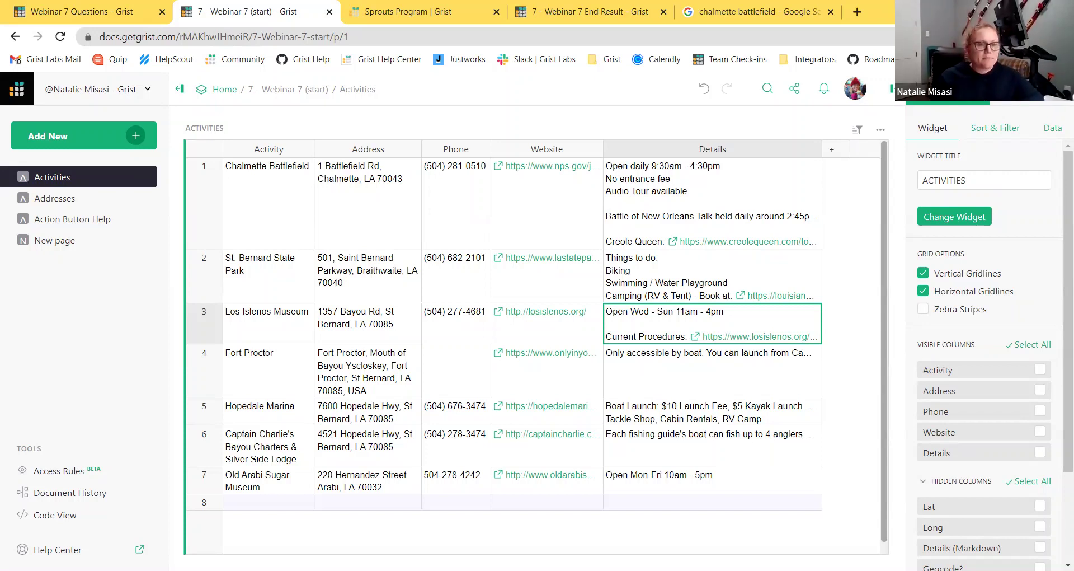
left_click(120, 136)
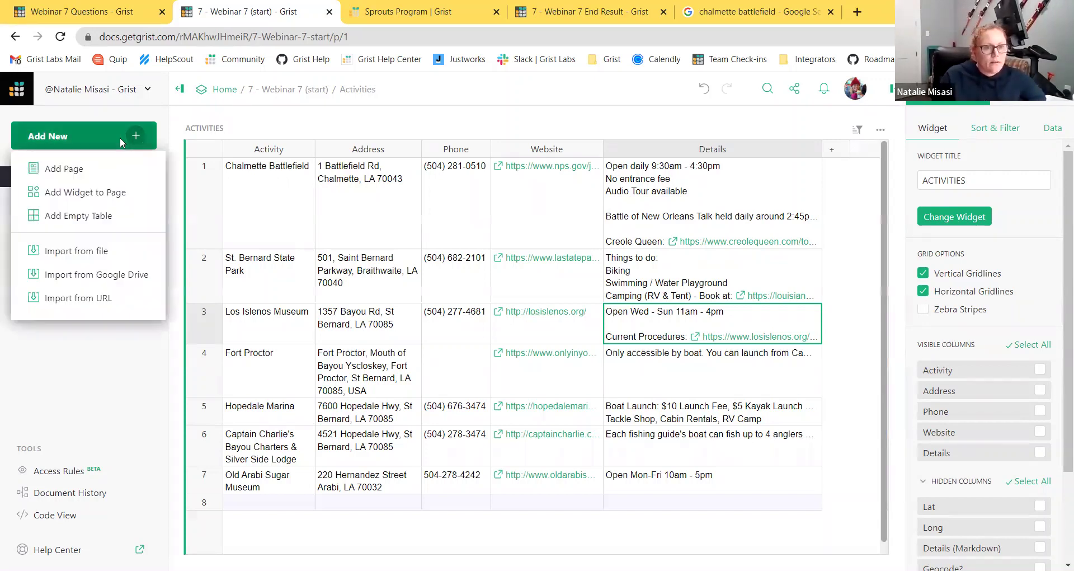
left_click(97, 193)
left_click(279, 230)
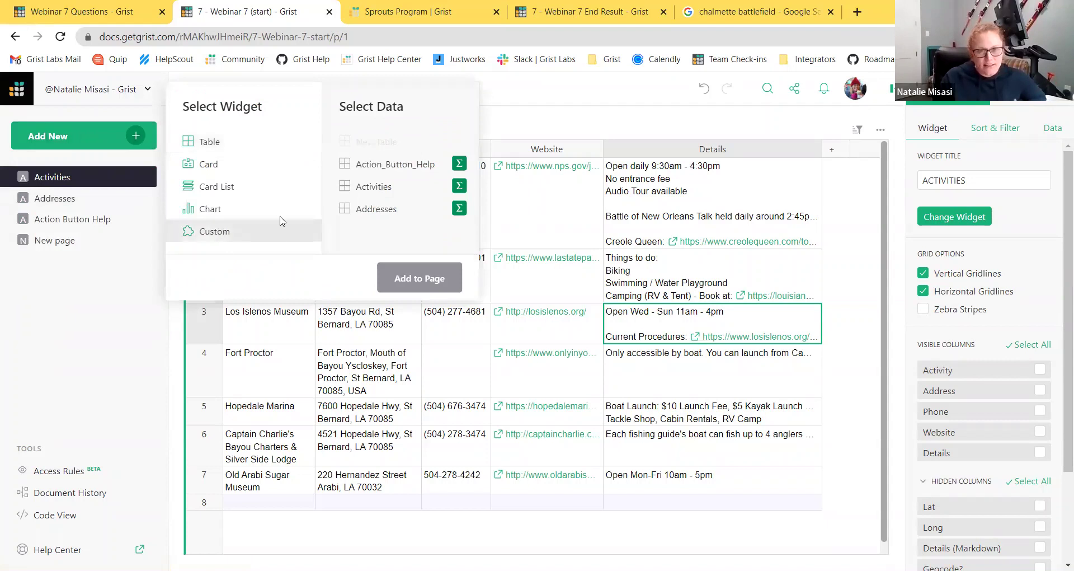
left_click(369, 190)
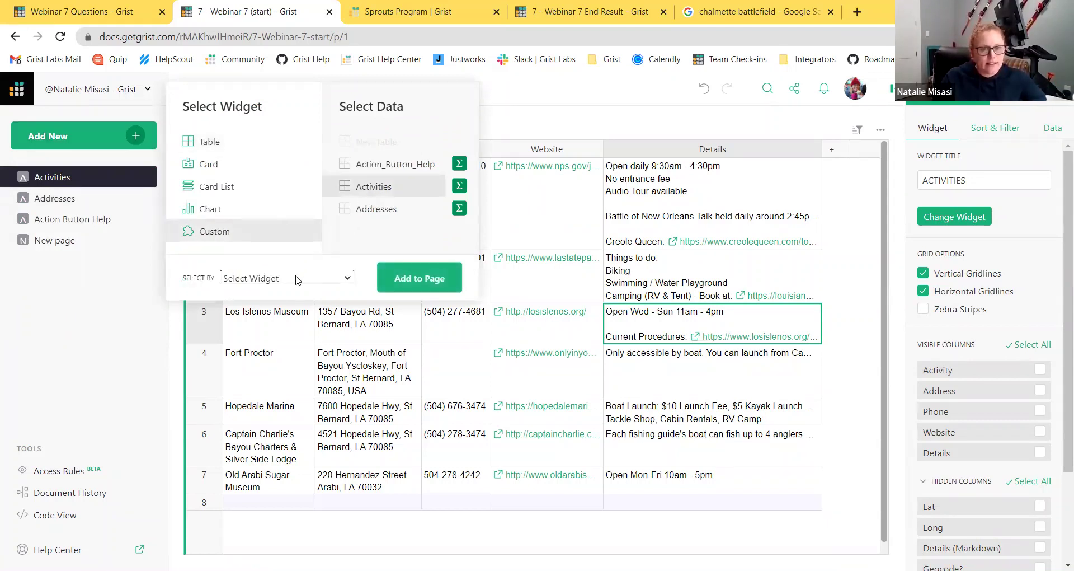
left_click(290, 278)
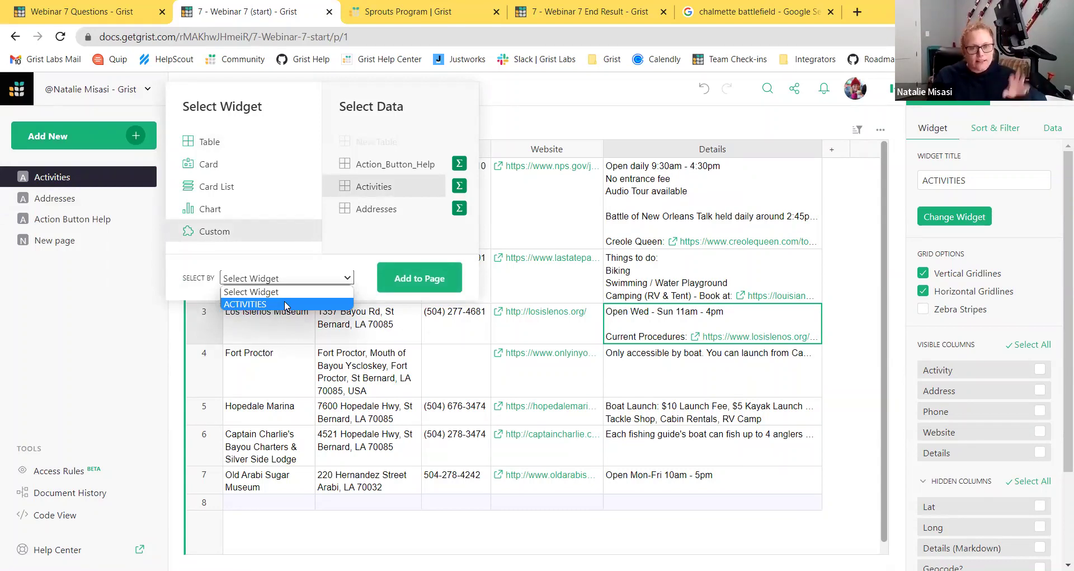
left_click(285, 305)
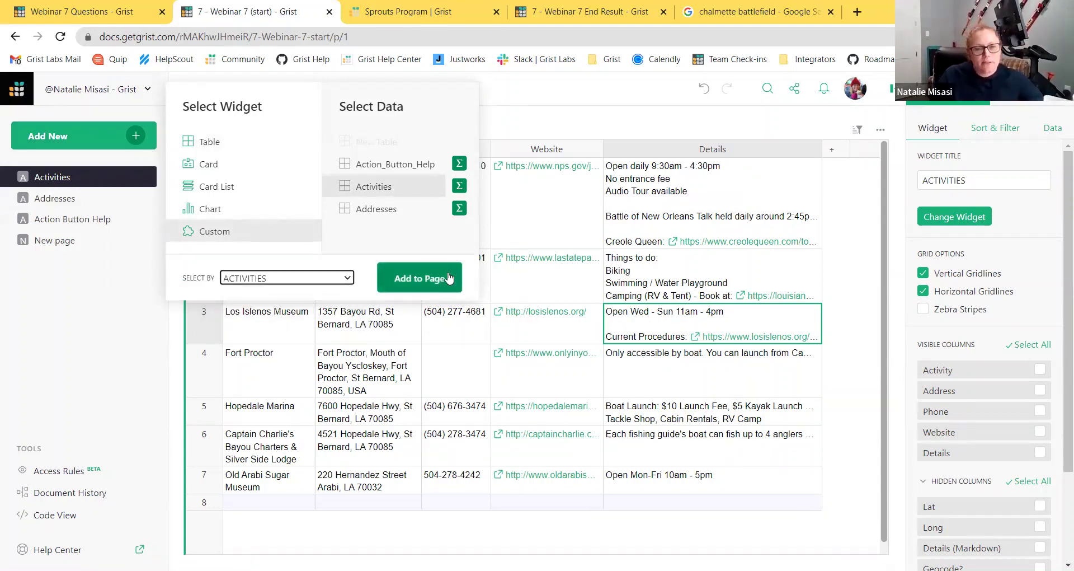
left_click(448, 278)
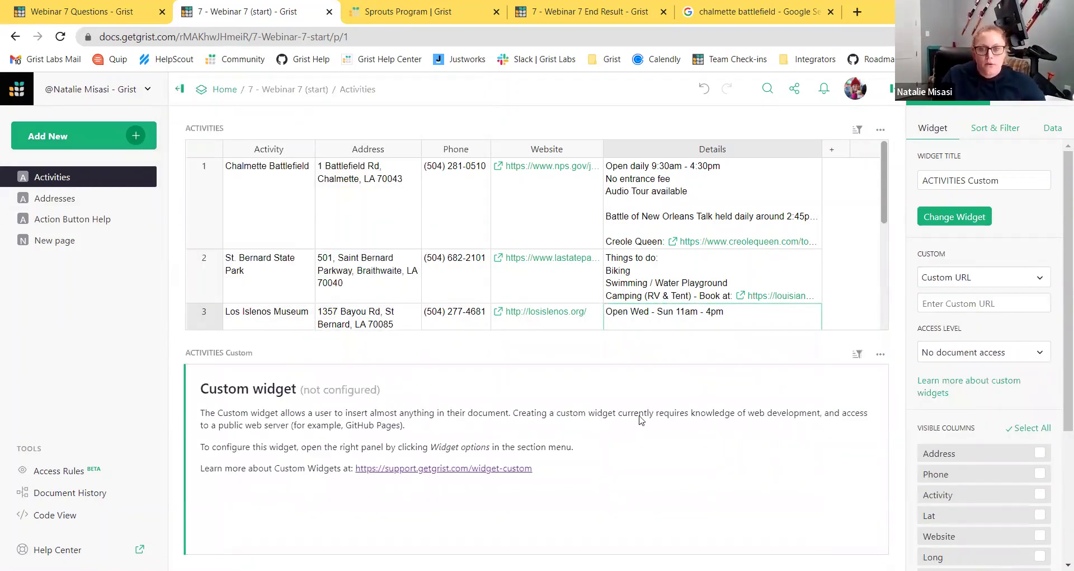
Set the custom widget on the Activities page to Notepad and map its content to the Details (Notepad) column
left_click(964, 281)
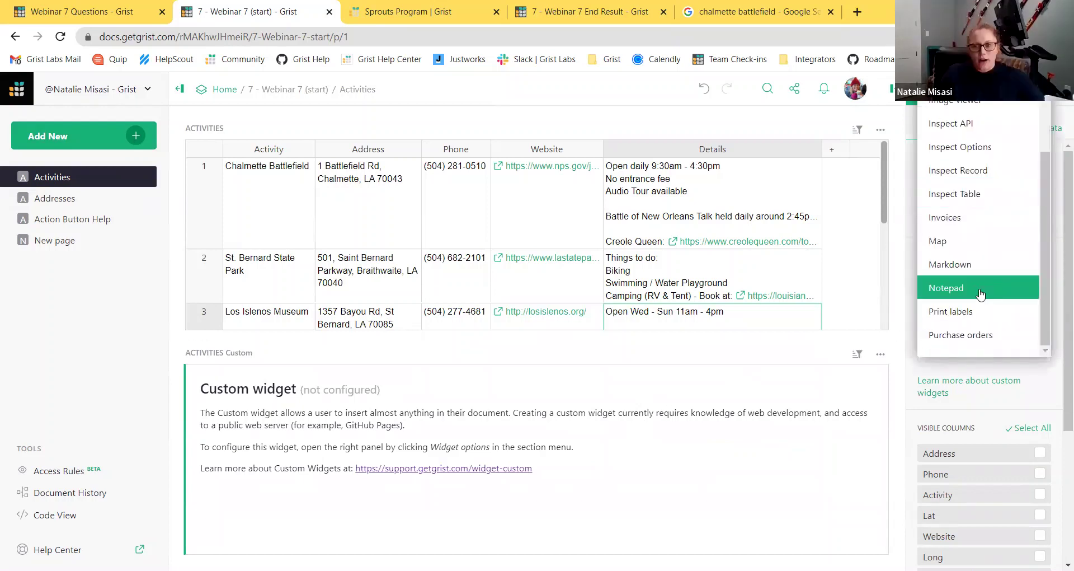
left_click(980, 294)
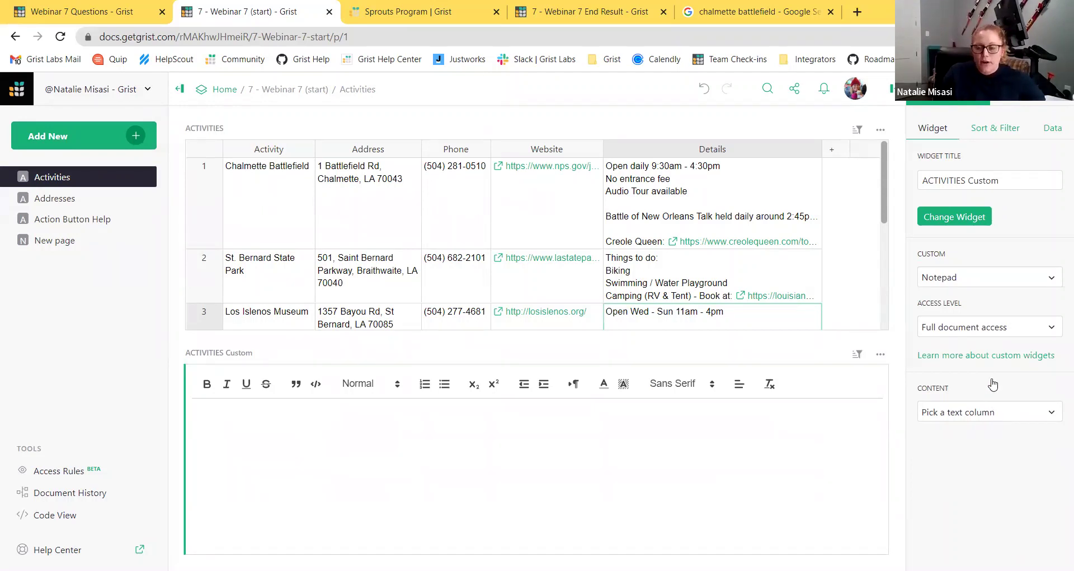
left_click(992, 382)
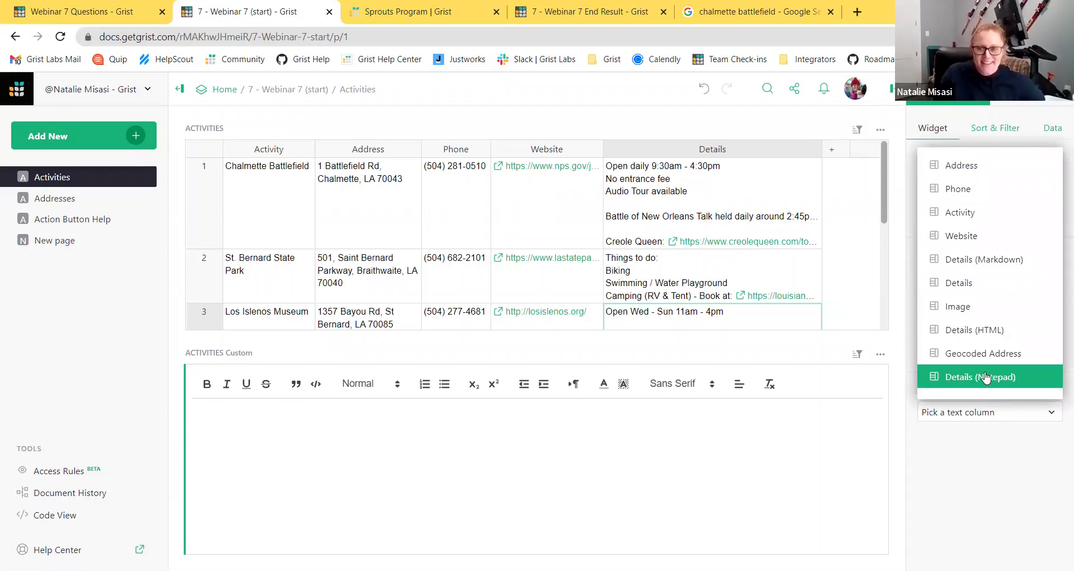
left_click(986, 377)
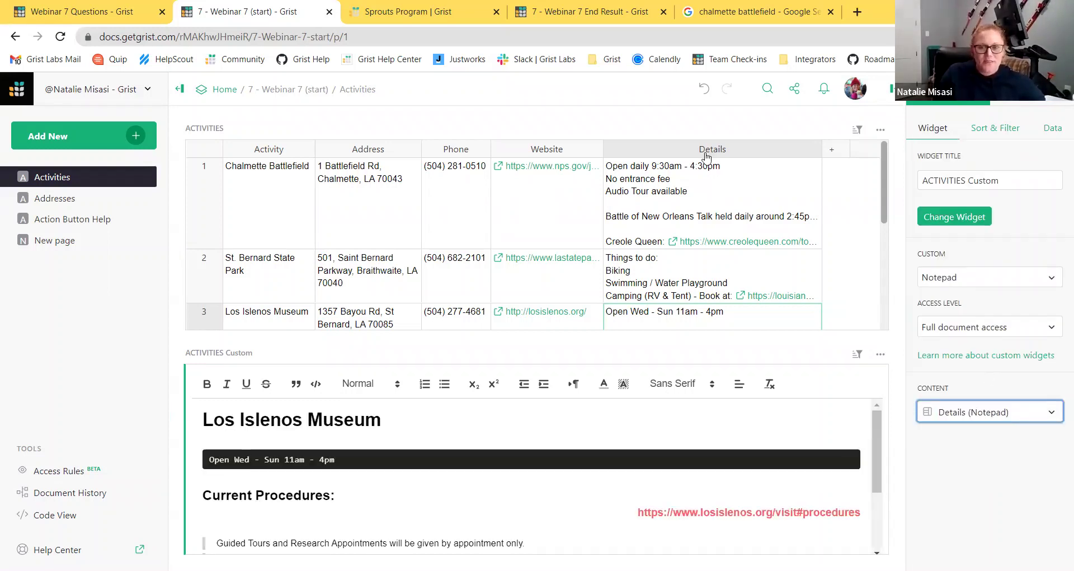
Make the "Open daily 9:30am - 4:30pm" and "No entrance fee" bullets in the Chalmette Battlefield note bold and italic
left_click(704, 227)
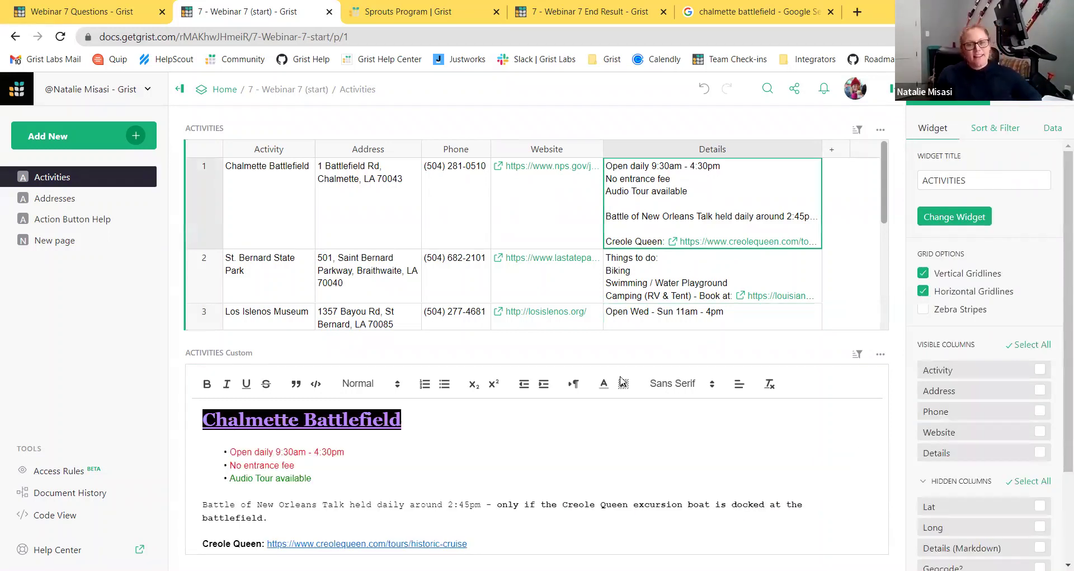
left_click(381, 492)
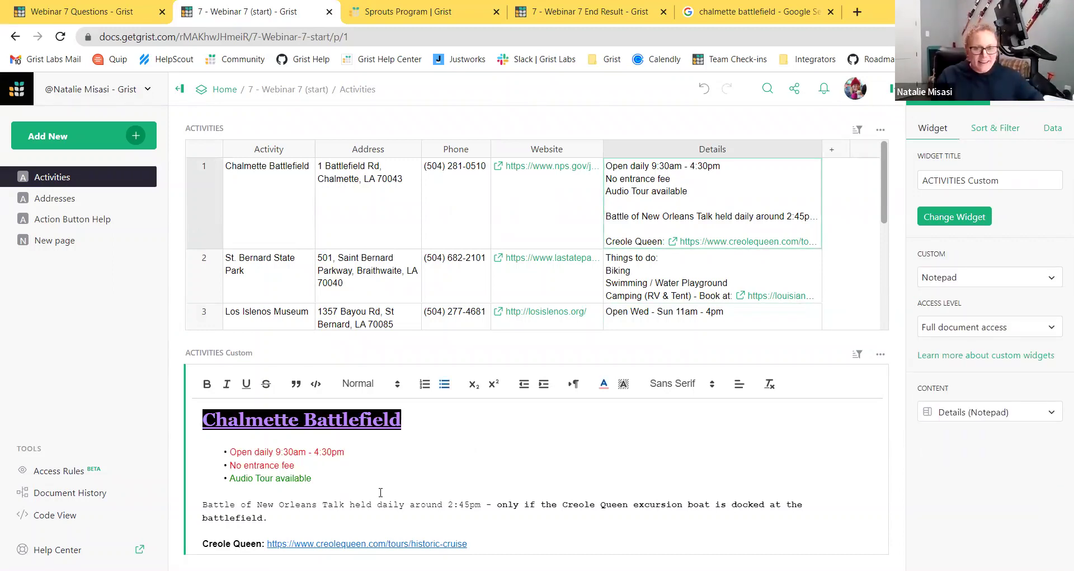
left_click(378, 452)
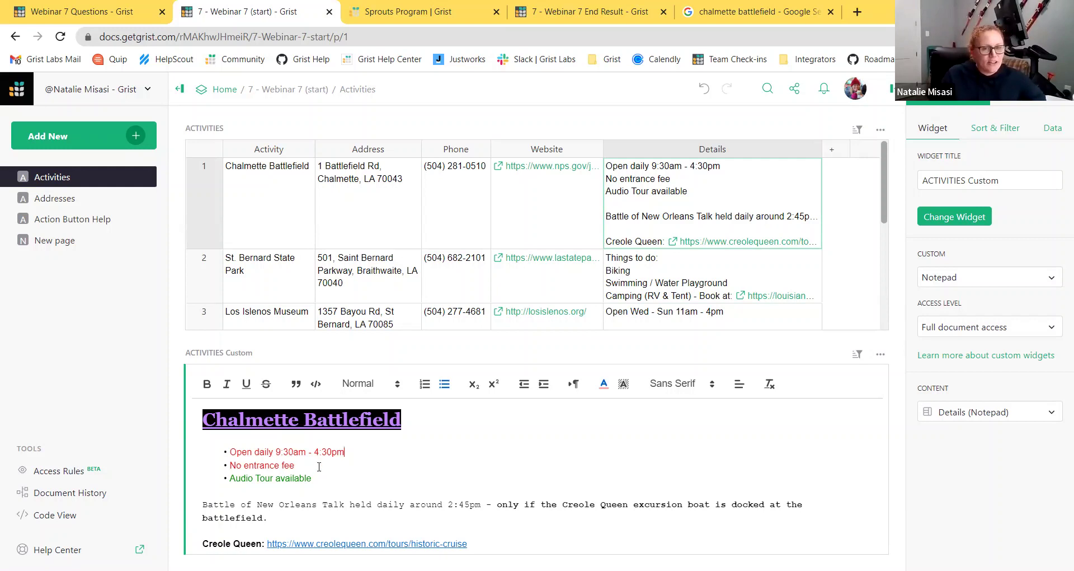
left_click_drag(319, 466, 190, 453)
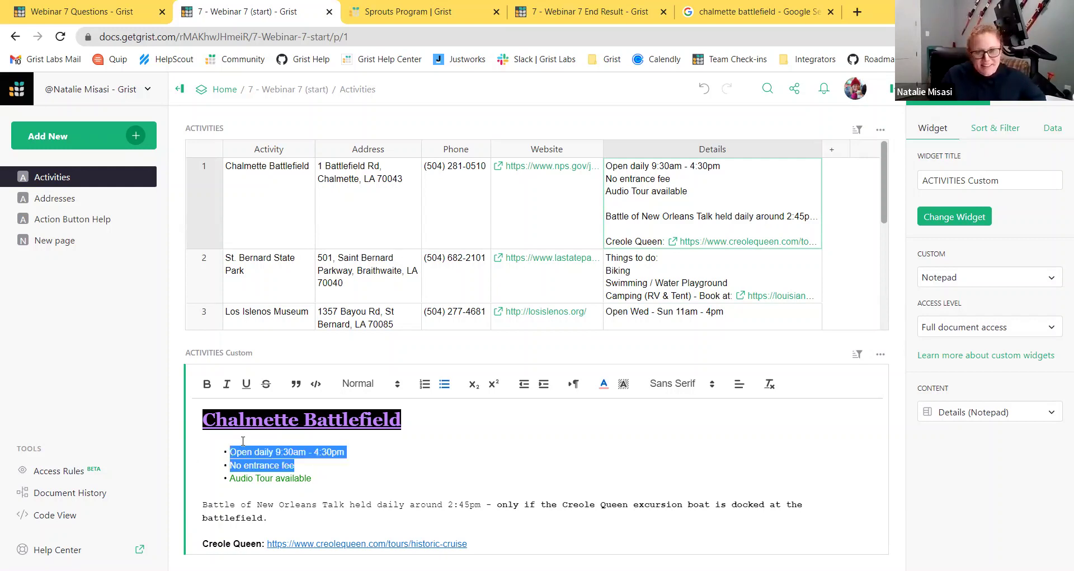
key("ctrl+b")
left_click(226, 384)
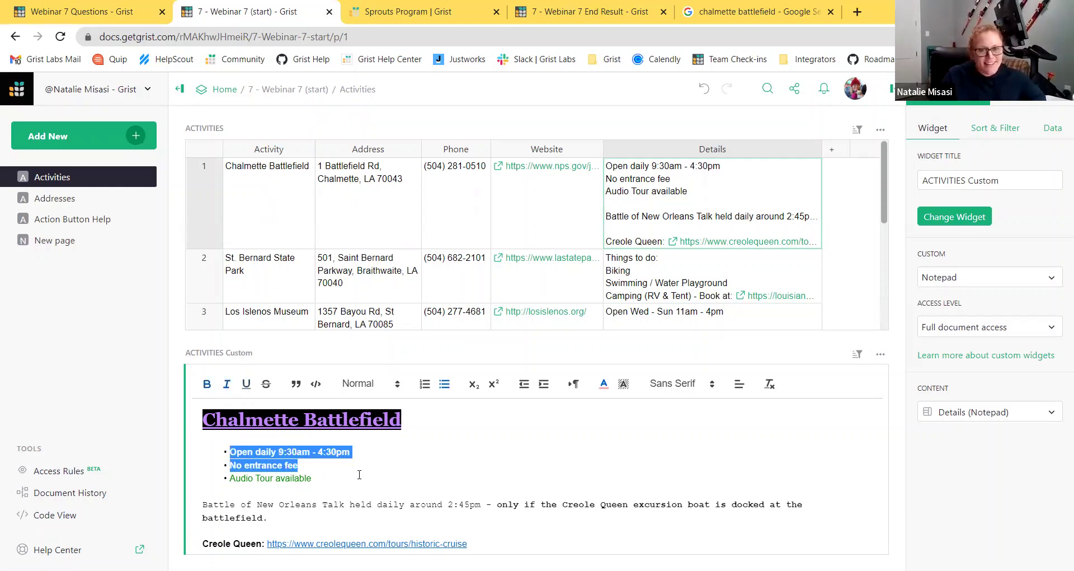
left_click(359, 475)
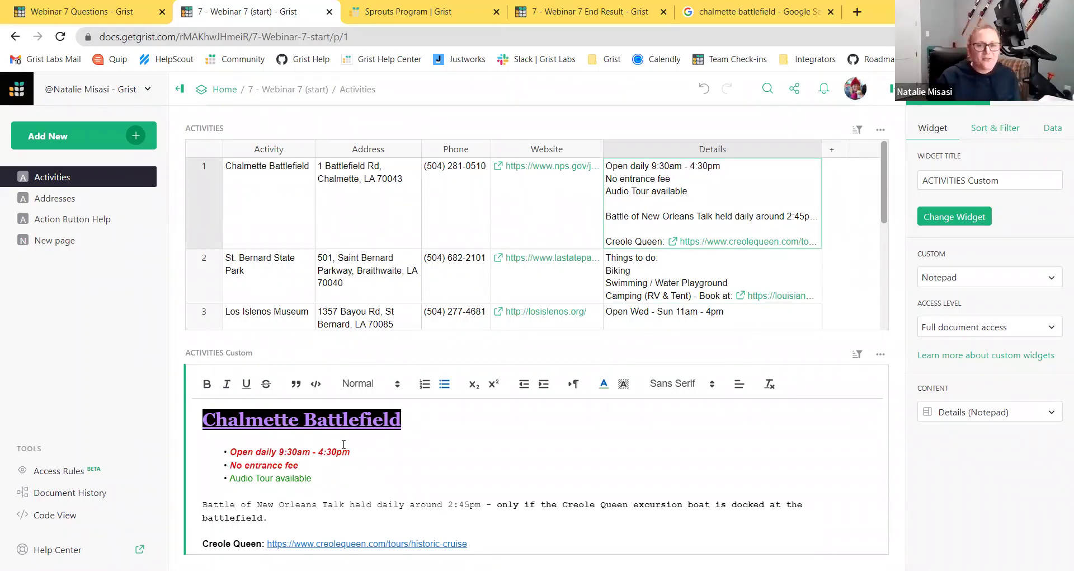
Show the Details (Notepad) column in the Activities table and open the Chalmette Battlefield cell to examine its stored content
left_click(832, 150)
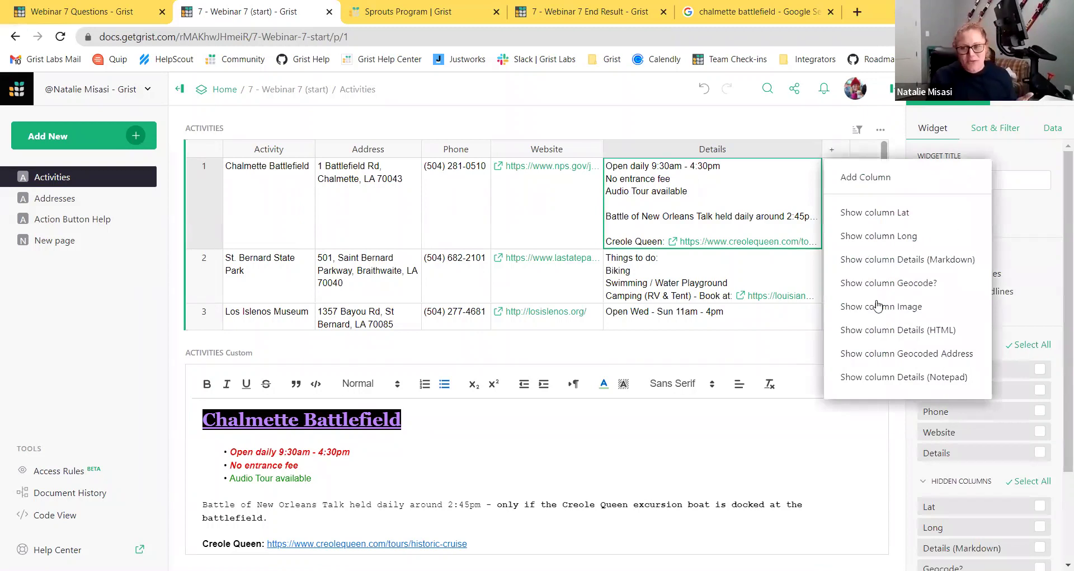
left_click(889, 377)
left_click_drag(850, 149, 1041, 154)
left_click(832, 193)
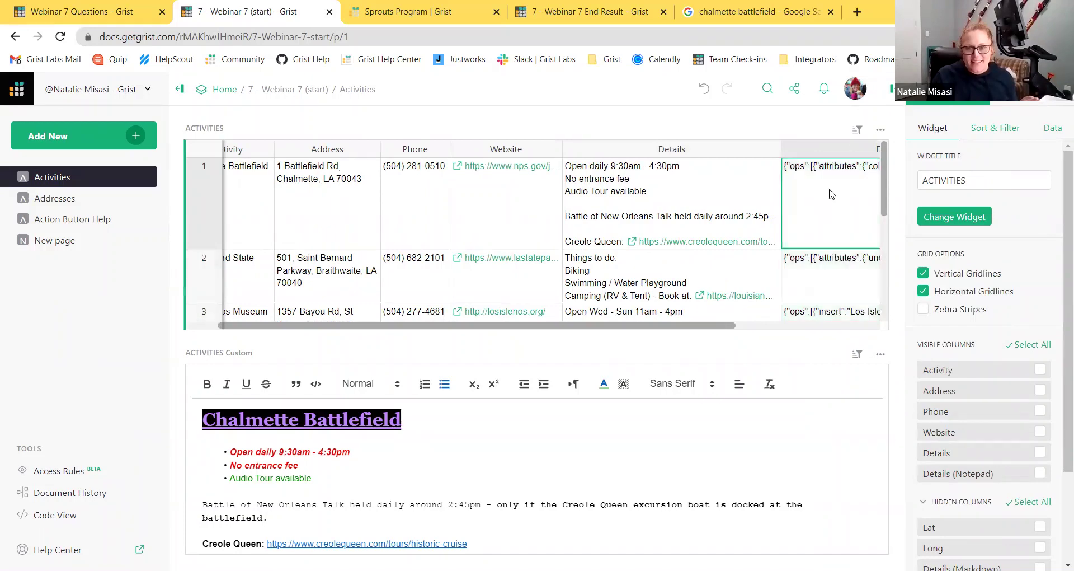
double_click(831, 191)
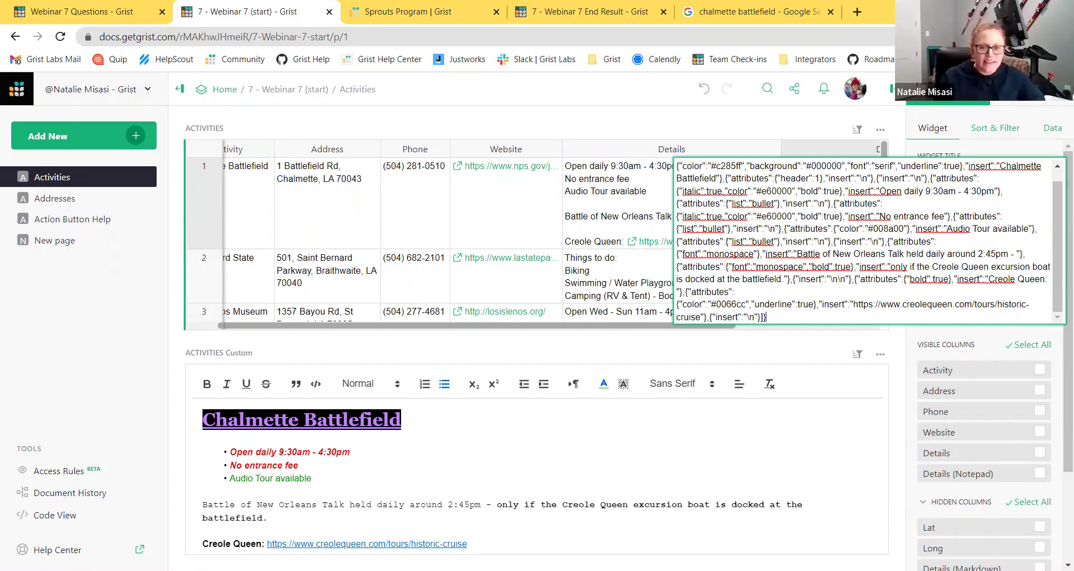
Close the open cell and hide the Details (Notepad) column from the Activities table
left_click(659, 390)
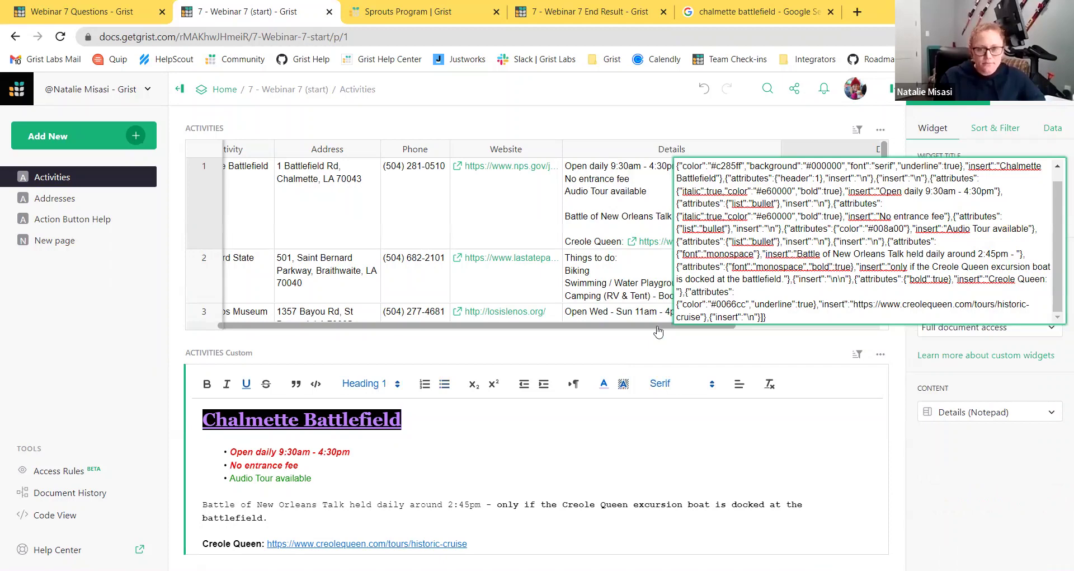
left_click_drag(656, 327, 711, 327)
left_click(722, 167)
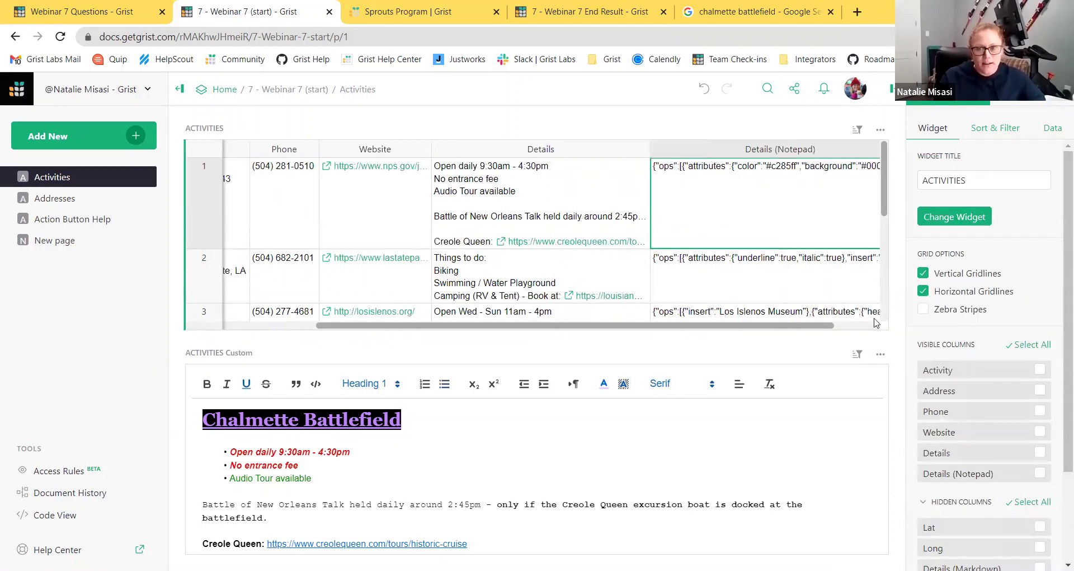
left_click(874, 149)
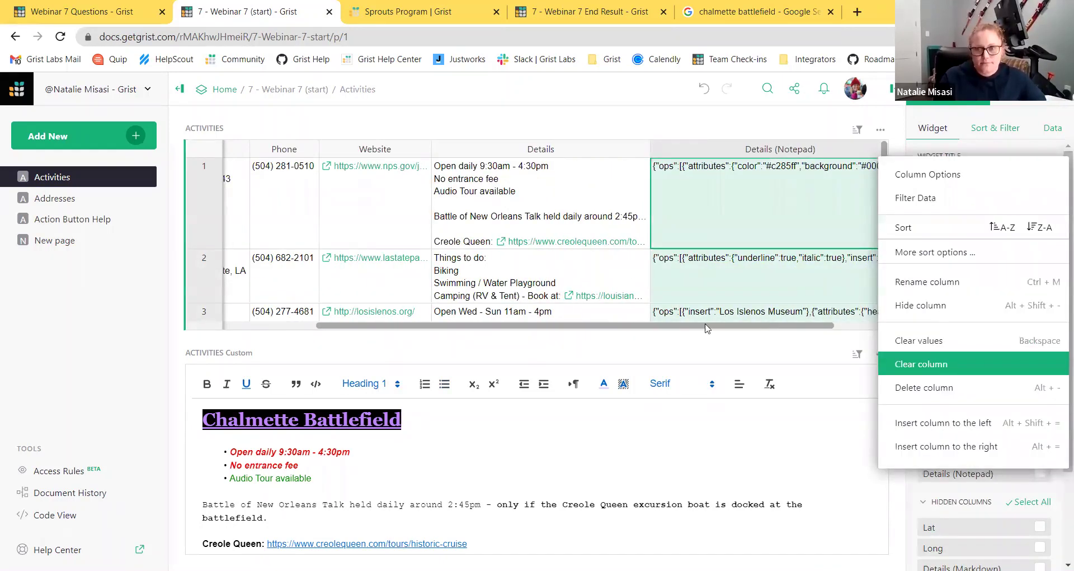
left_click(486, 441)
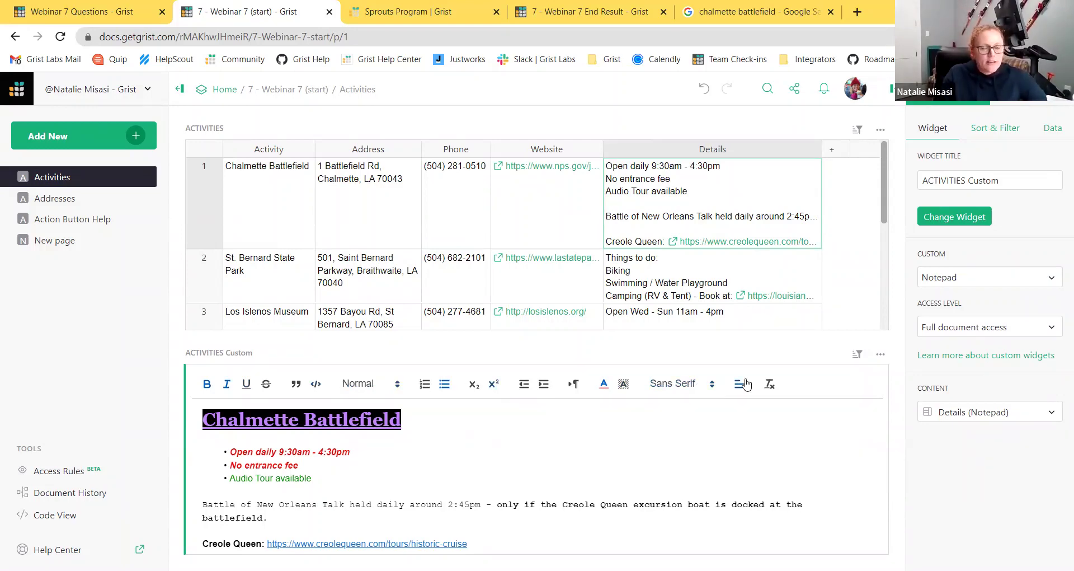
Select the Old Arabi Sugar Museum record and look through its note, including the embedded image
scroll(668, 282, "down", 1)
scroll(667, 283, "down", 5)
left_click(693, 240)
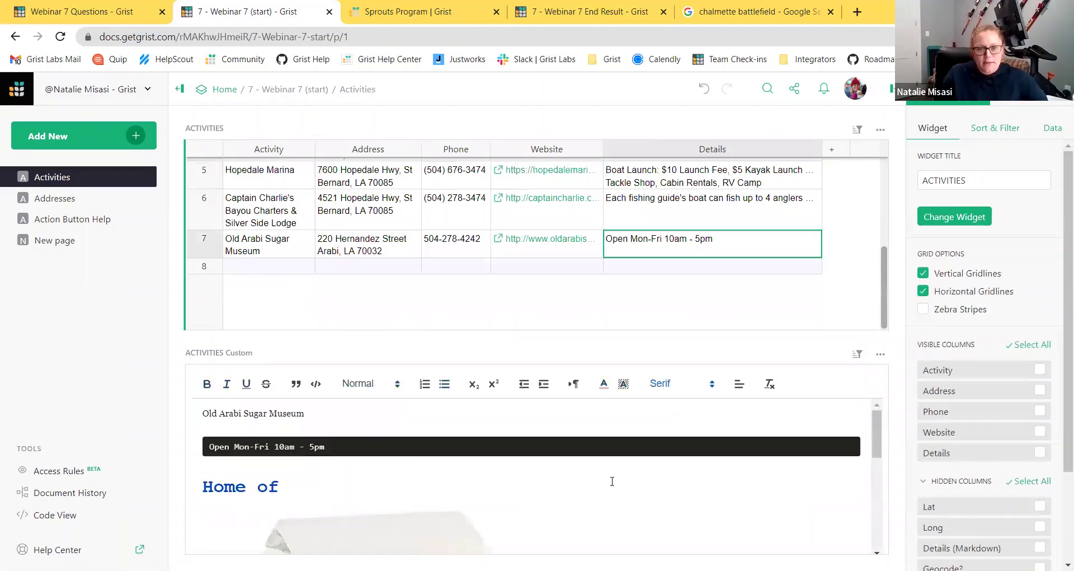
scroll(504, 475, "down", 3)
scroll(448, 483, "down", 3)
scroll(436, 498, "up", 2)
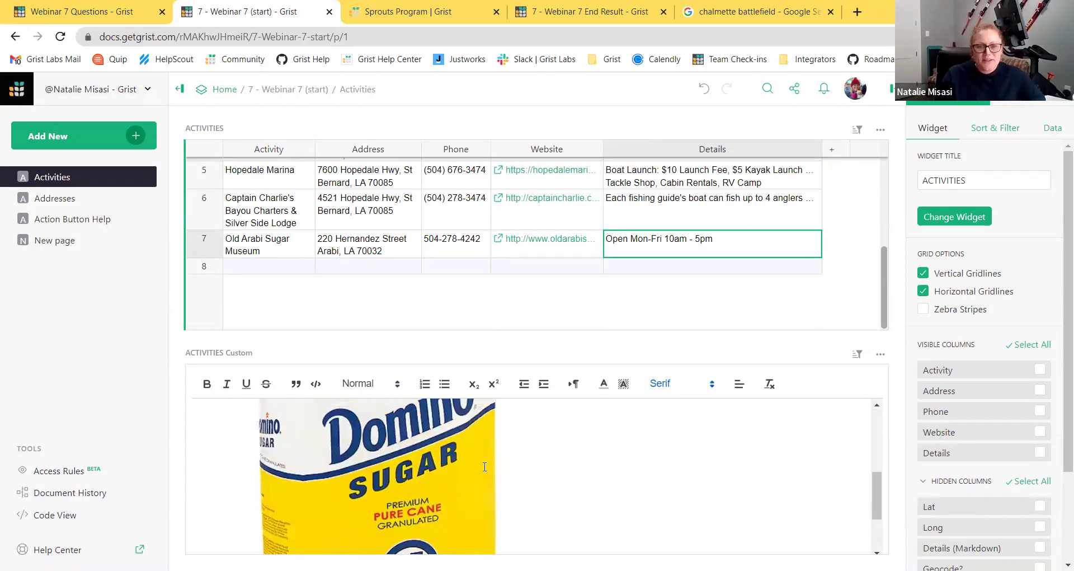
scroll(506, 466, "up", 5)
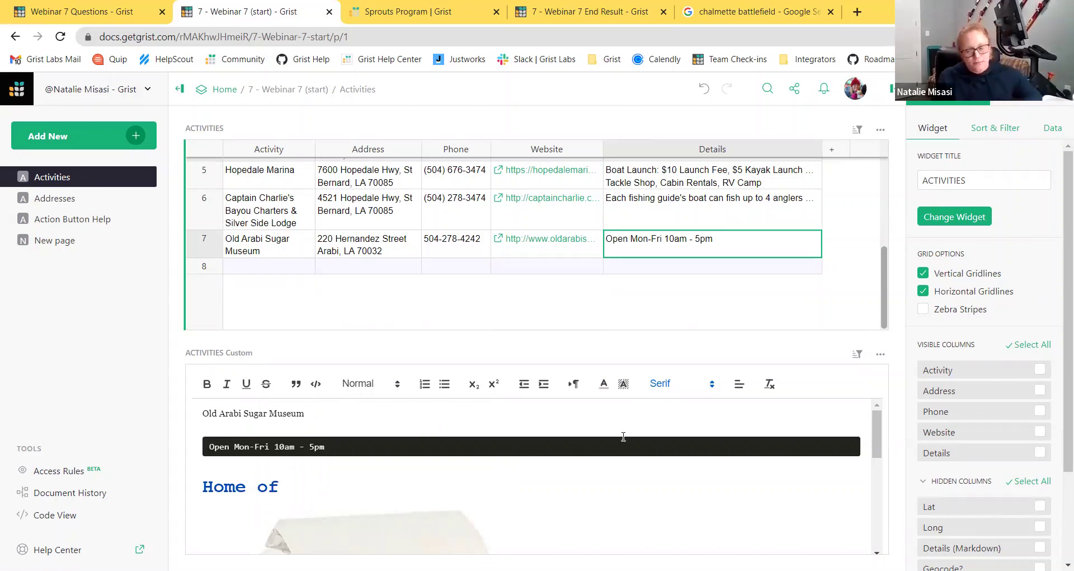
Select the Hopedale Marina record and clear the formatting from the whole bulleted list in its note
left_click(726, 175)
left_click(246, 484)
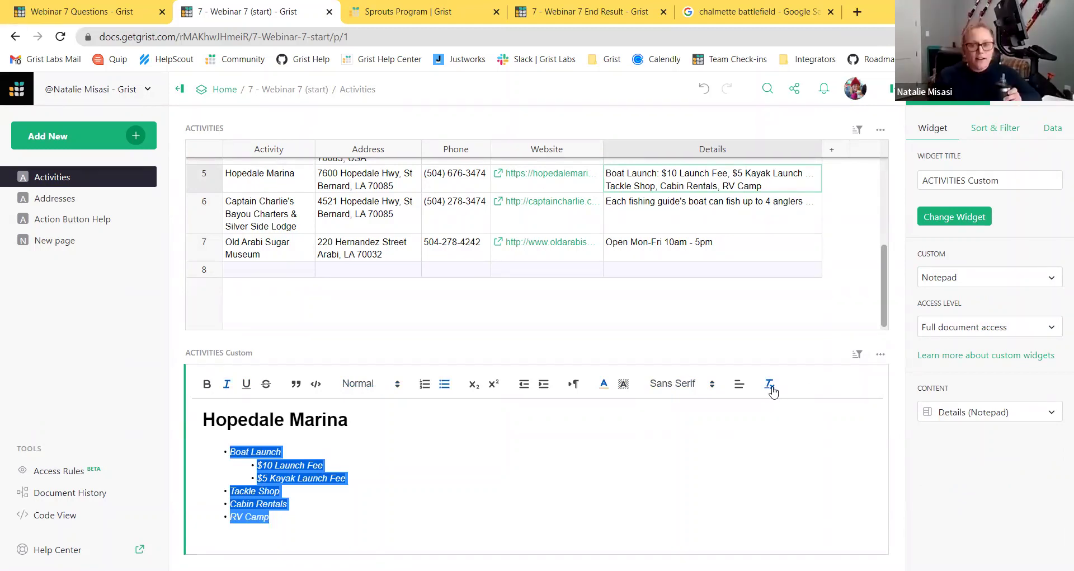
left_click(770, 385)
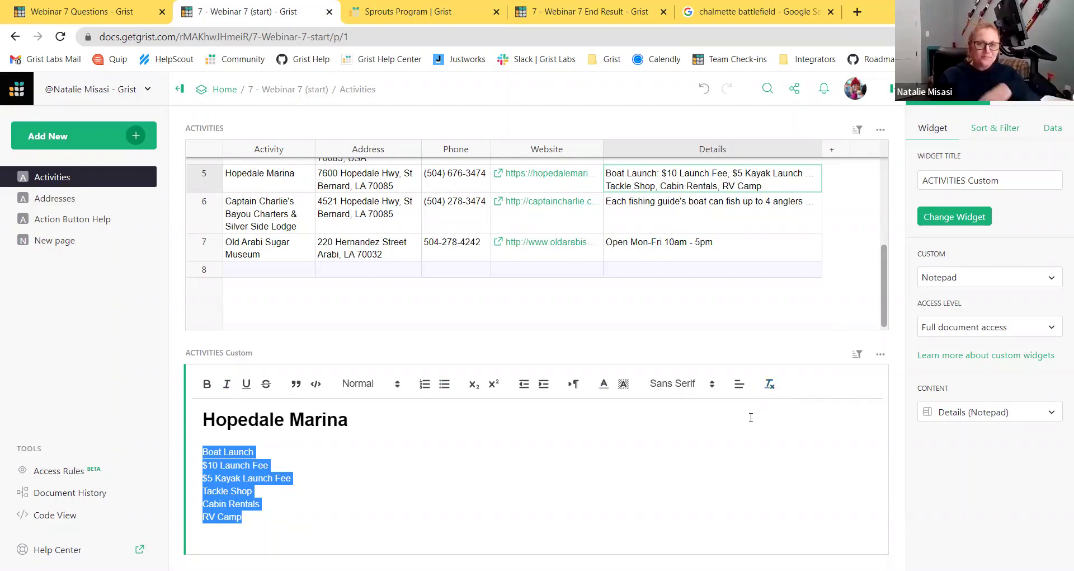
left_click(393, 511)
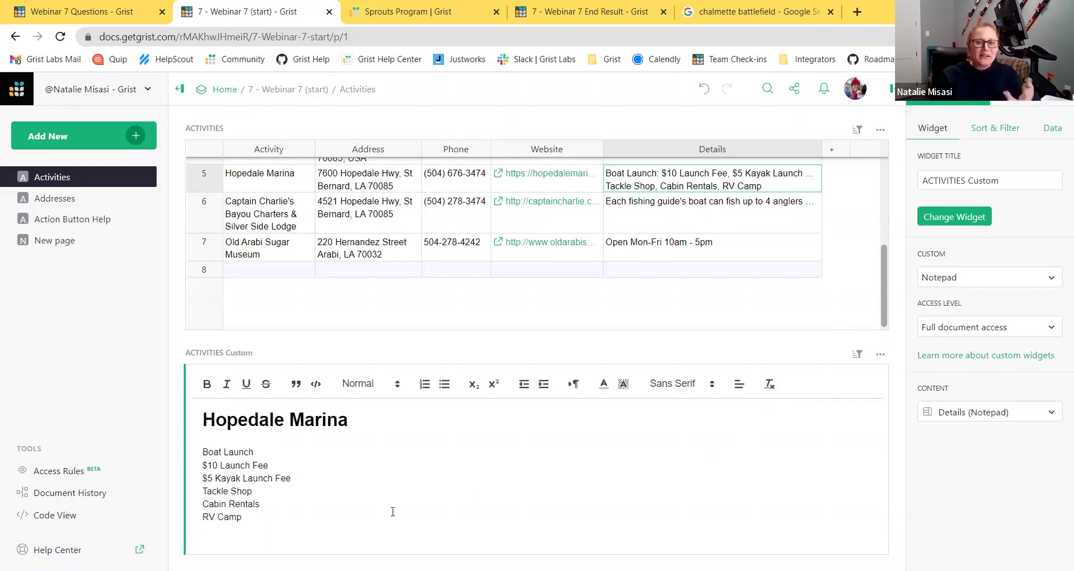
Try a bulleted list on the Hopedale Marina note's lines below the title and clear that formatting again
left_click_drag(250, 525, 180, 443)
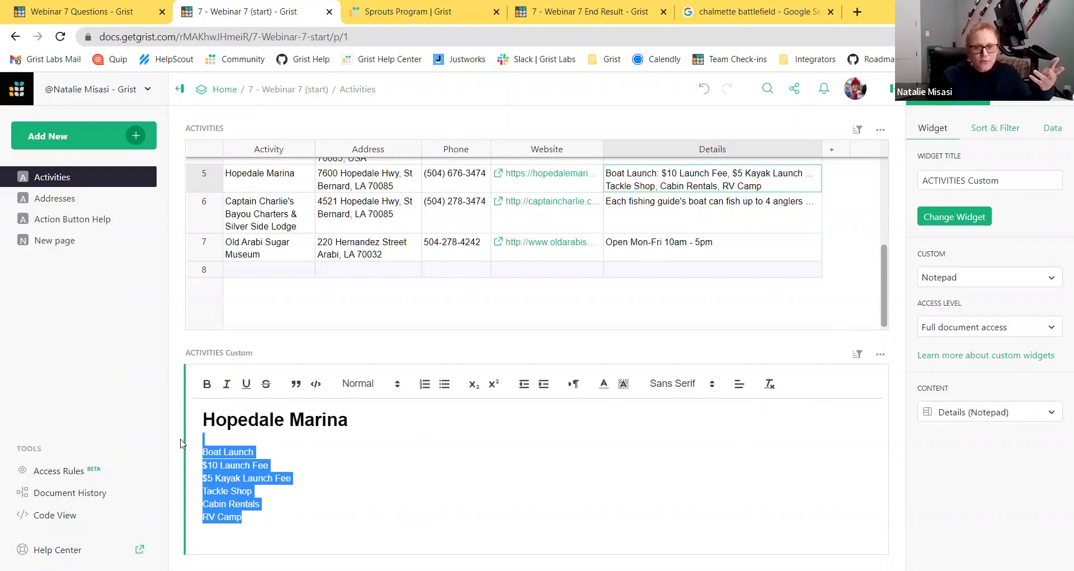
left_click(446, 384)
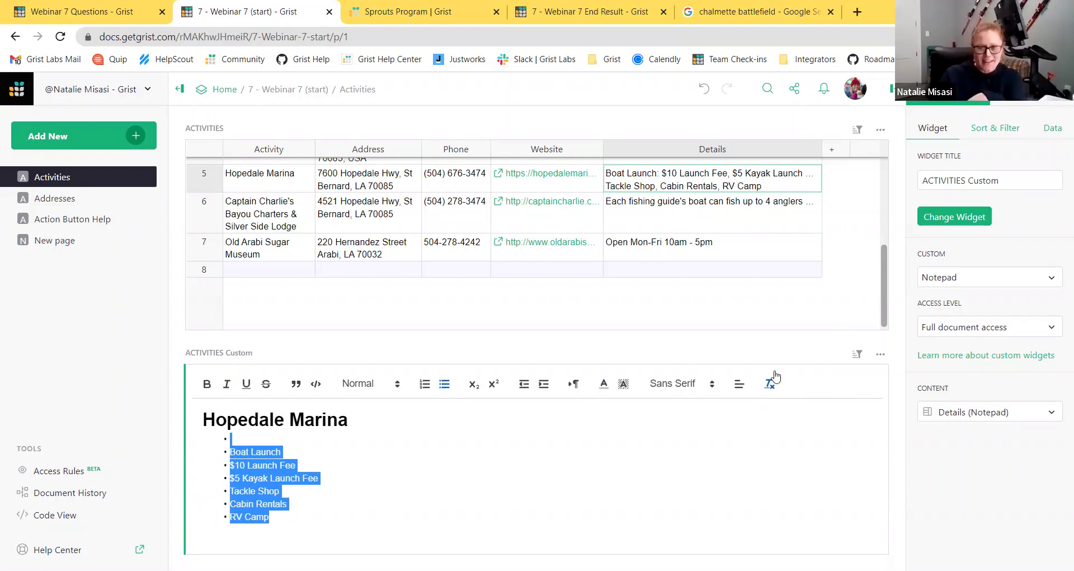
left_click(768, 386)
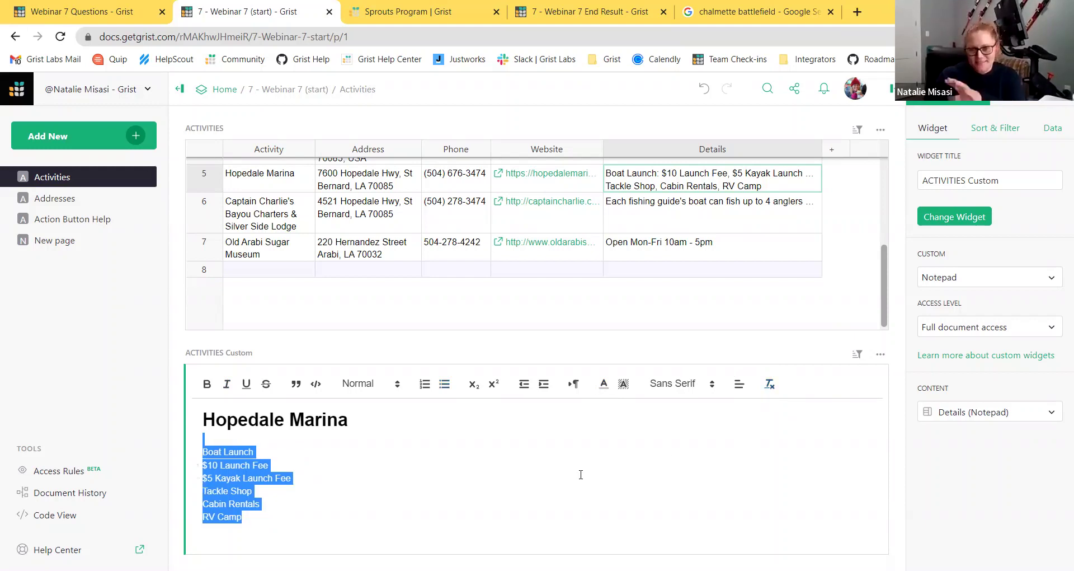
left_click(293, 508)
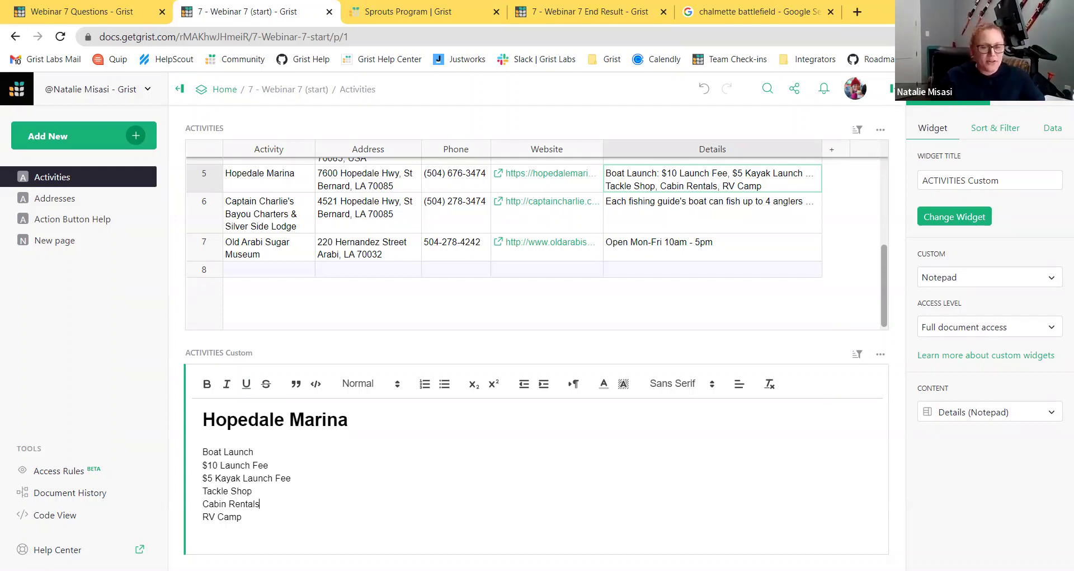
Add a second custom widget with Activities data to the Activities page, selected by the ACTIVITIES table
left_click(111, 135)
left_click(85, 192)
left_click(219, 232)
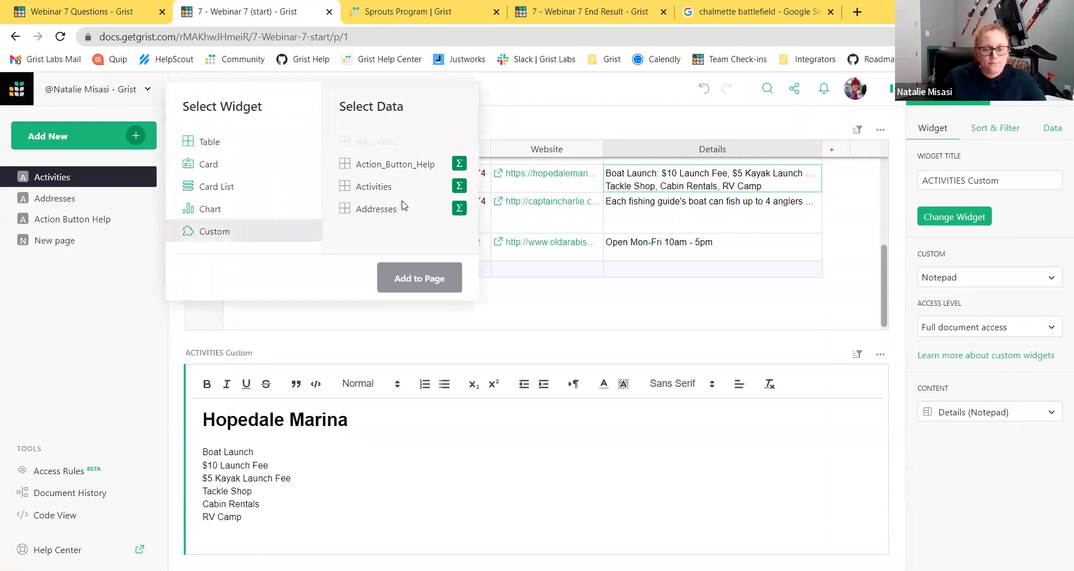
left_click(389, 188)
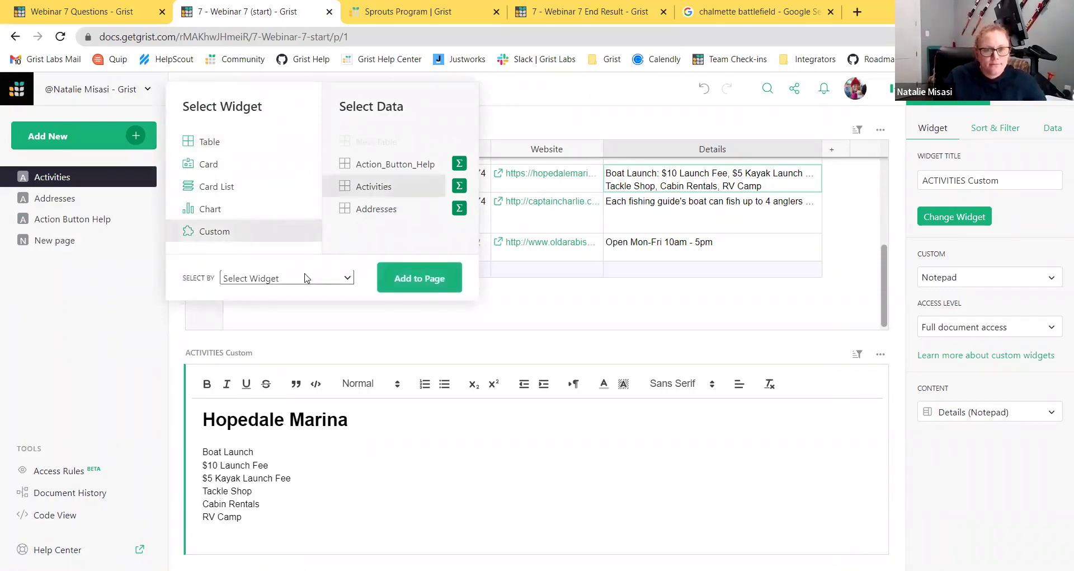
left_click(308, 278)
left_click(408, 277)
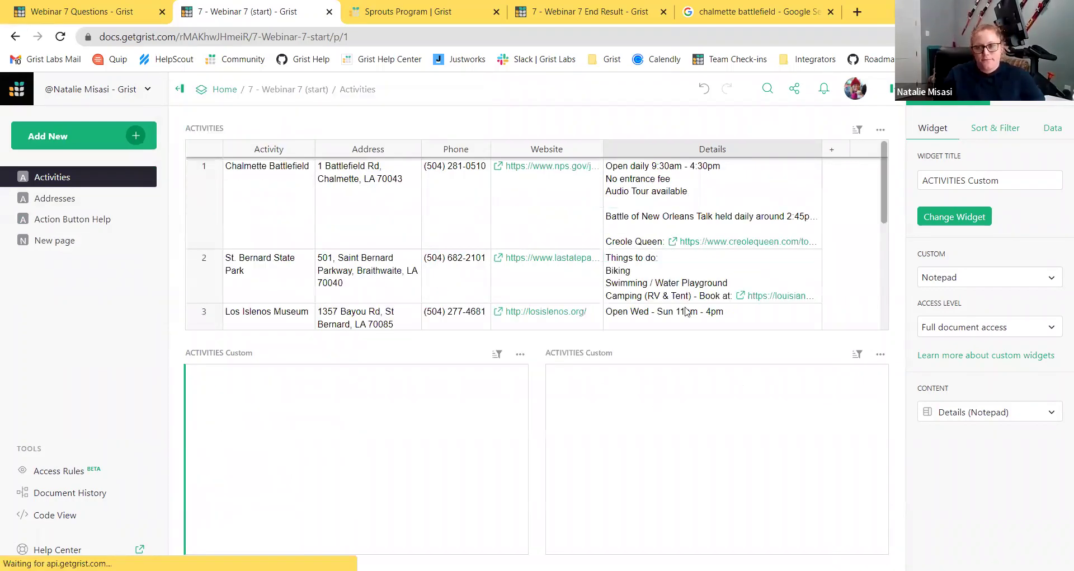
Set the new custom widget to Markdown with Details (Markdown) as its content, and open the Hopedale Marina text for editing
left_click(1021, 280)
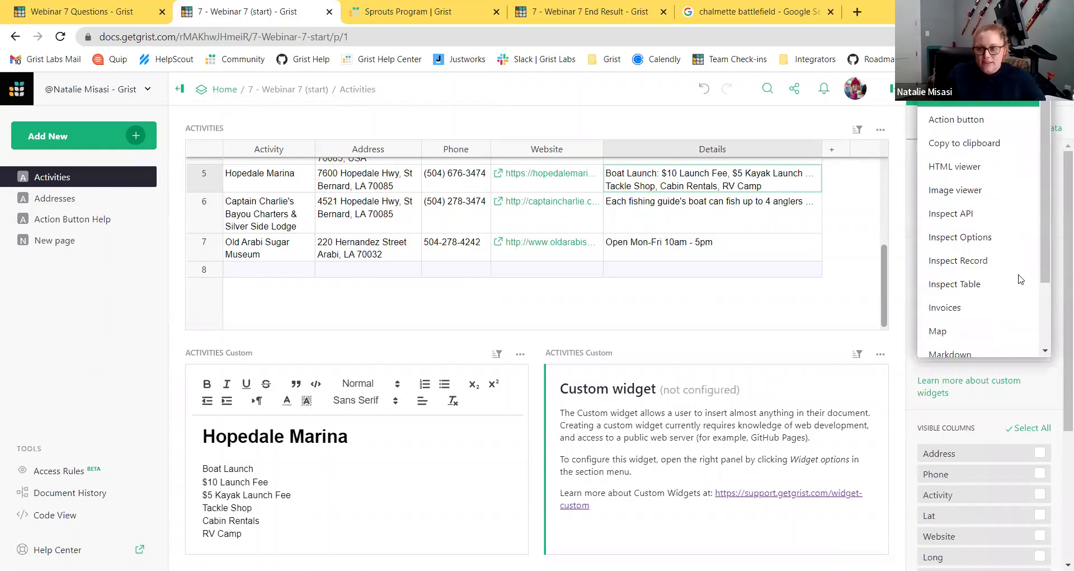
left_click(1006, 347)
left_click(970, 353)
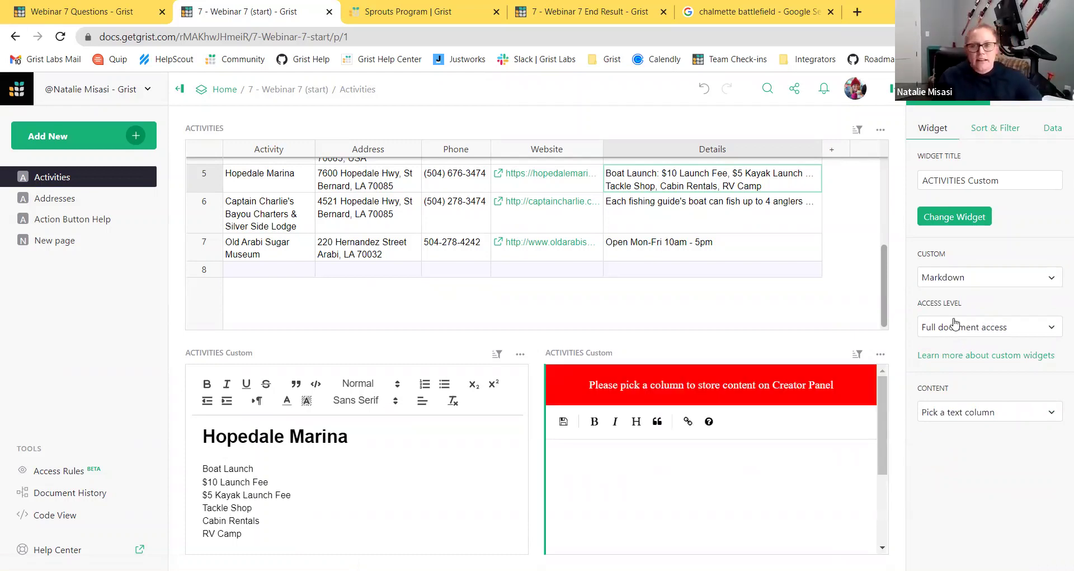
left_click(968, 421)
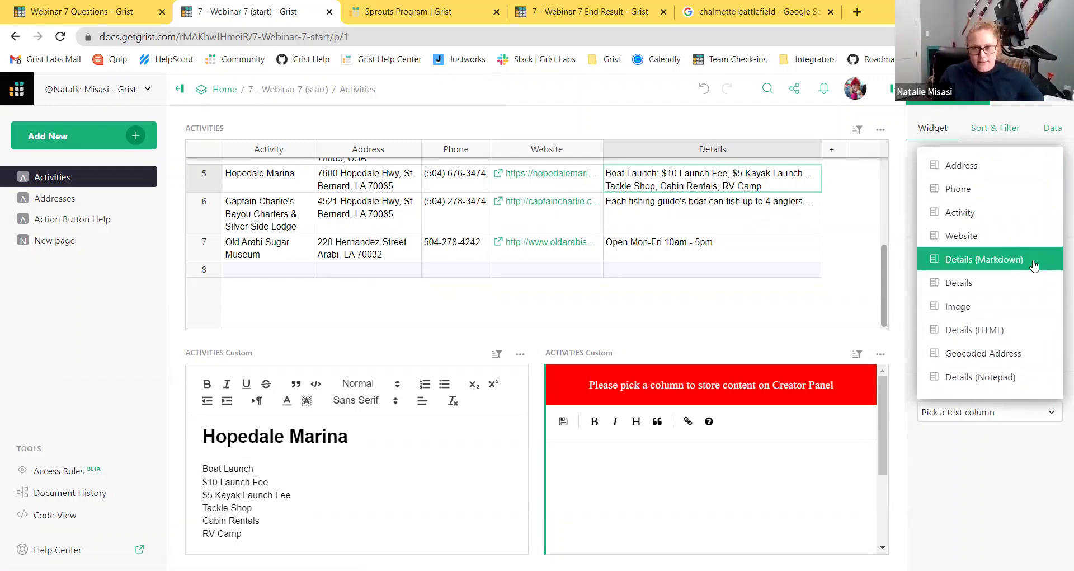
left_click(1034, 265)
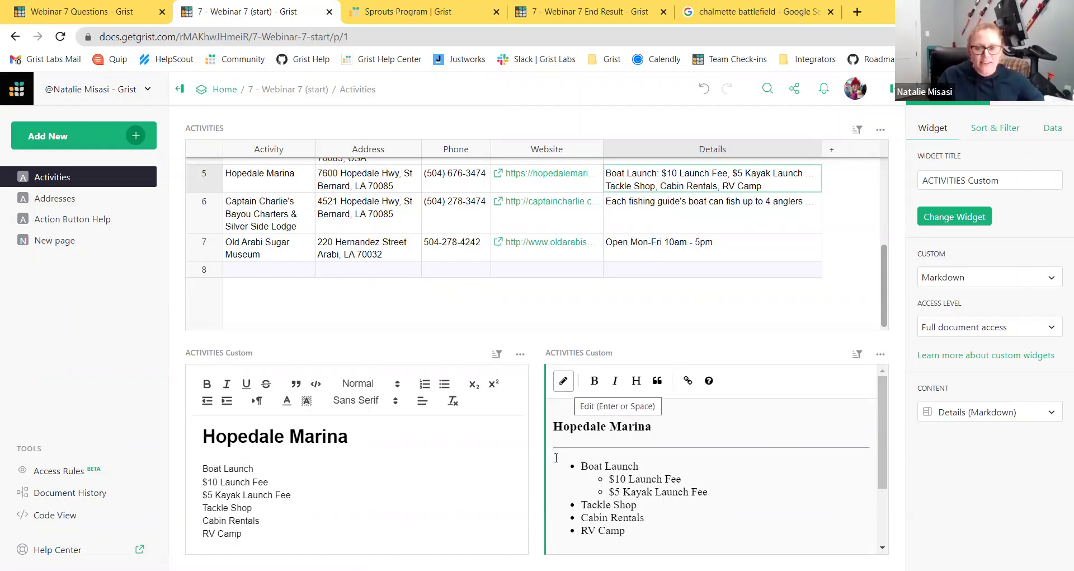
key("Return")
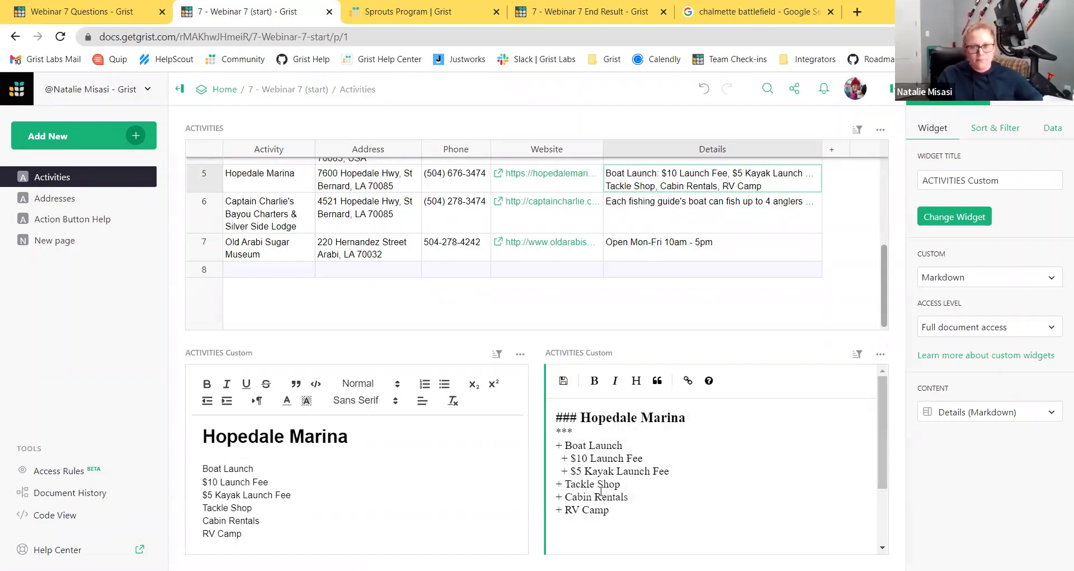
Change the Hopedale Marina title to a level 5 heading, remove the *** rule below it, and save the Markdown
left_click(581, 418)
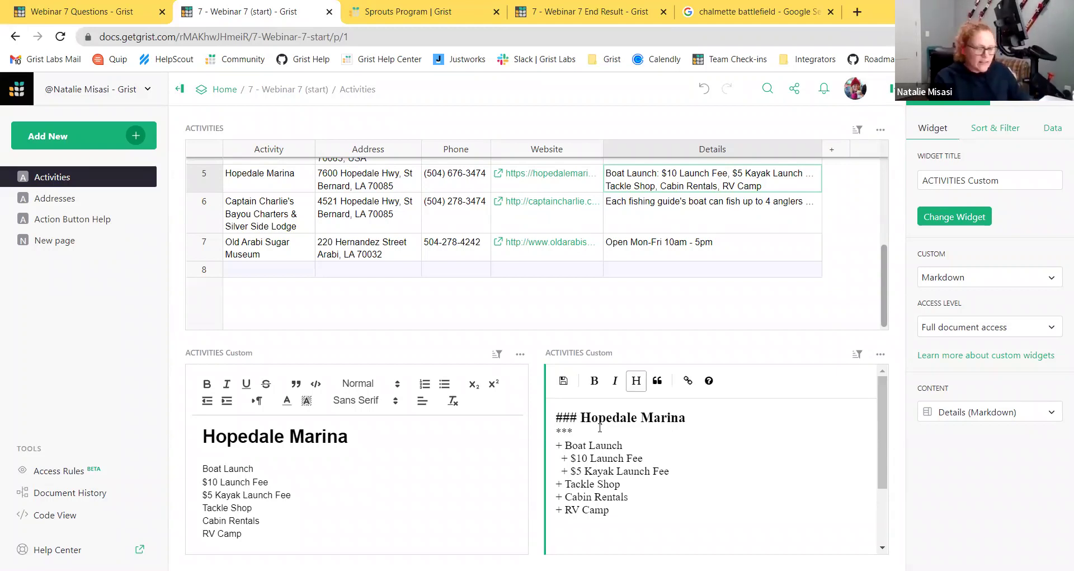
type("##")
left_click_drag(576, 427, 545, 435)
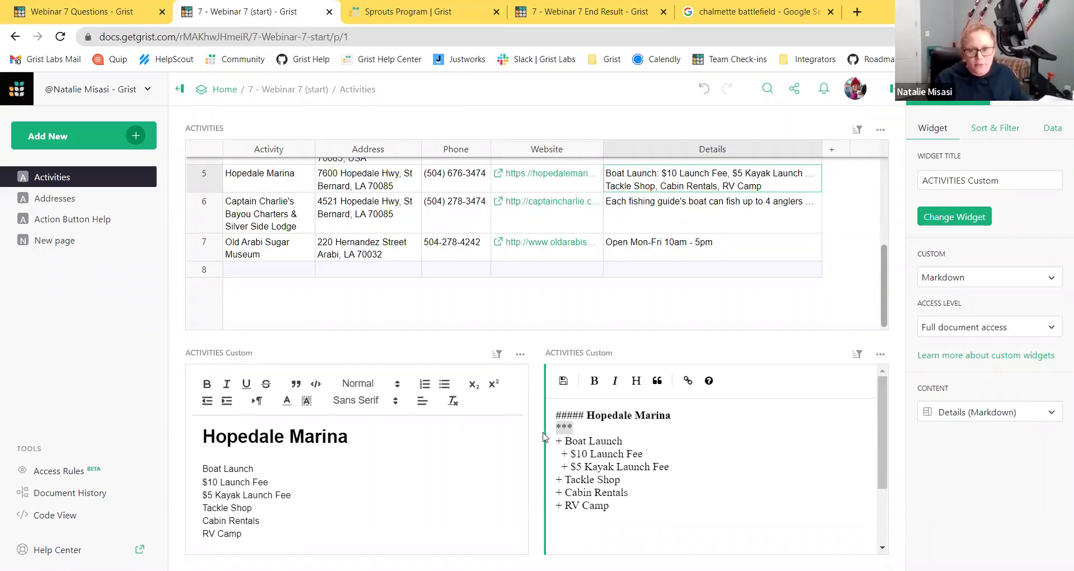
key("BackSpace")
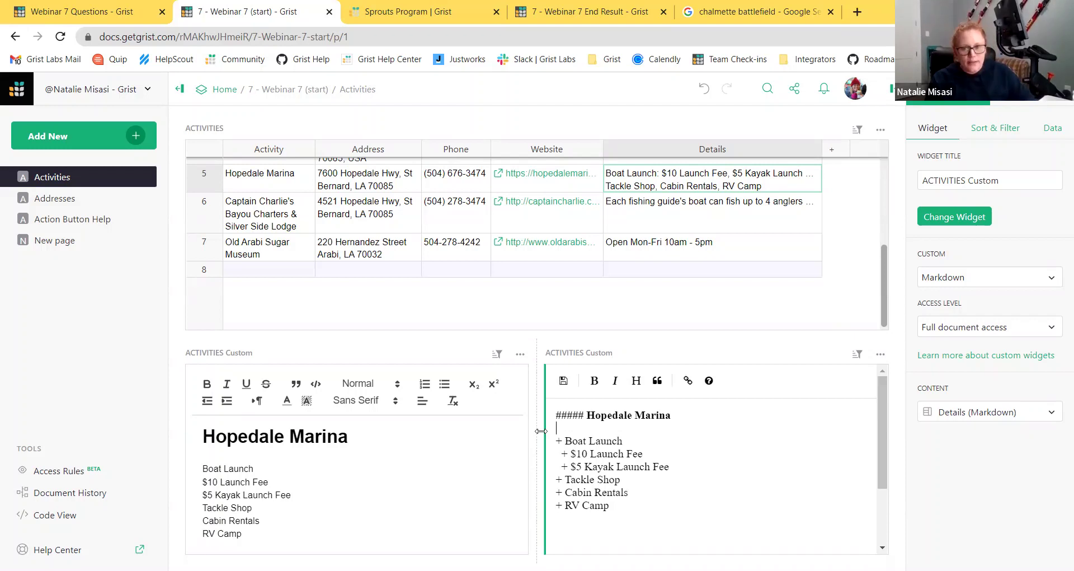
left_click(562, 382)
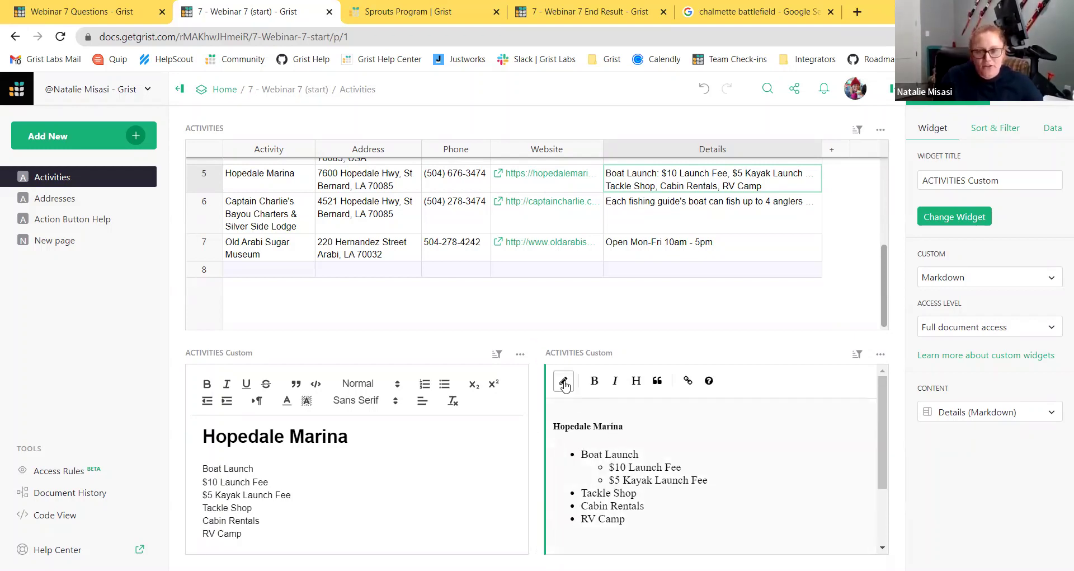
Restore the Hopedale Marina title to a level 3 heading, put the *** rule back beneath it, and save
left_click(563, 381)
left_click(583, 418)
key("BackSpace")
key("BackSpace")
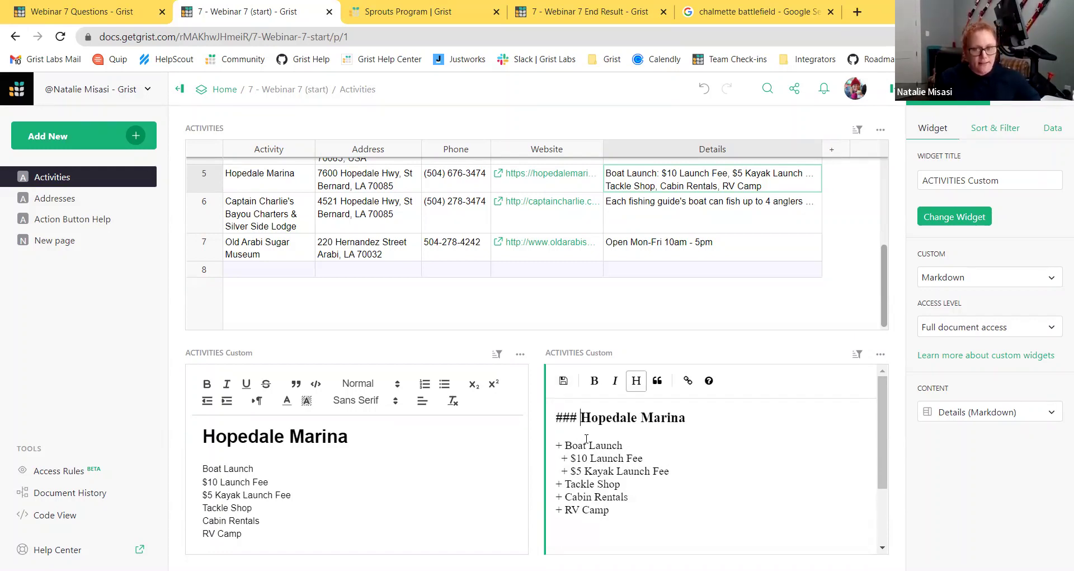
left_click(588, 437)
type("***")
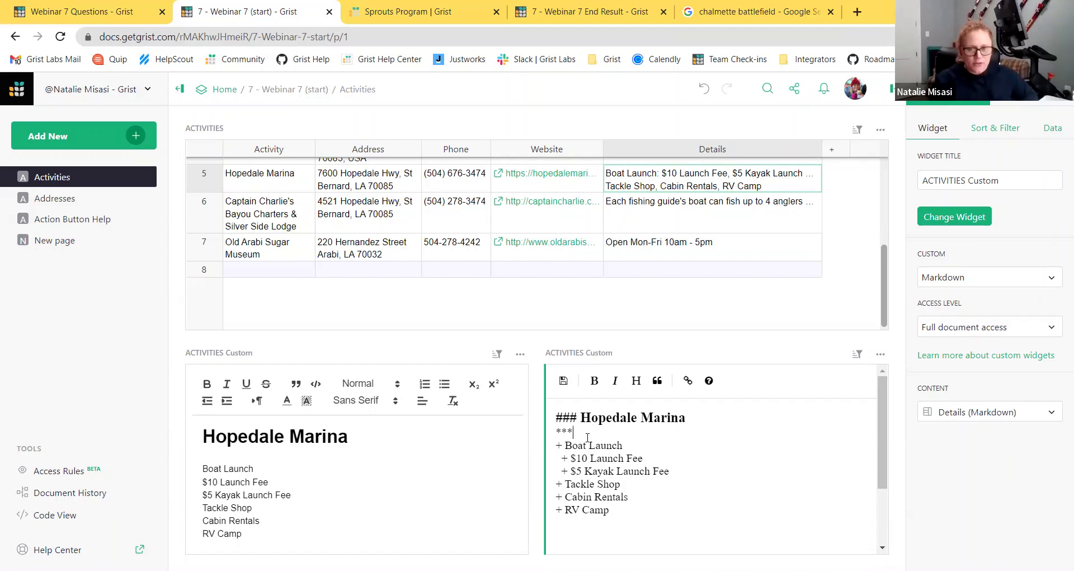
left_click(557, 385)
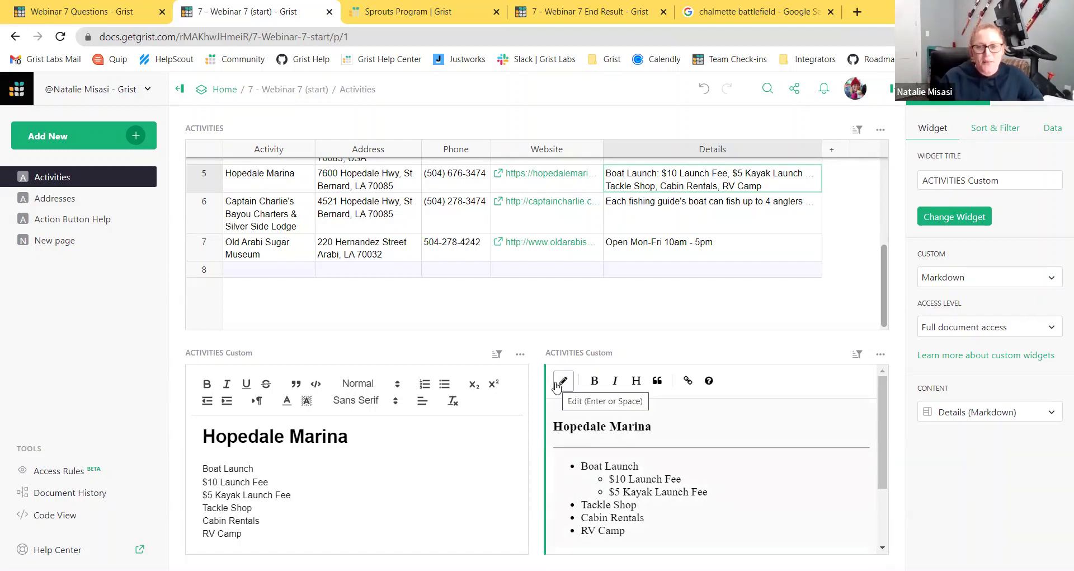
Open the Markdown Guide from the widget's help and examine the basic syntax for headings and paragraphs
left_click(709, 381)
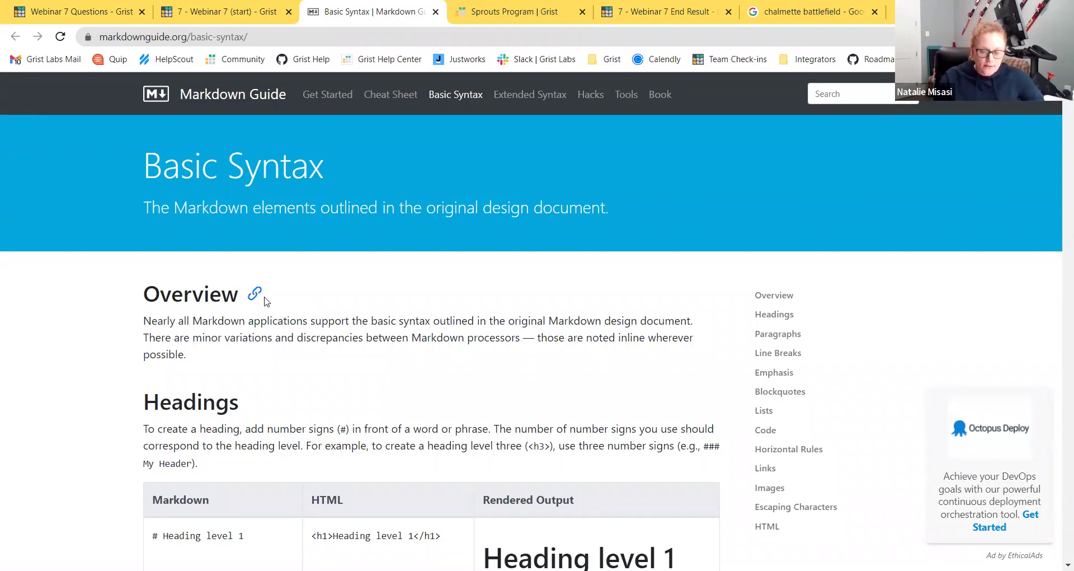
scroll(268, 313, "down", 3)
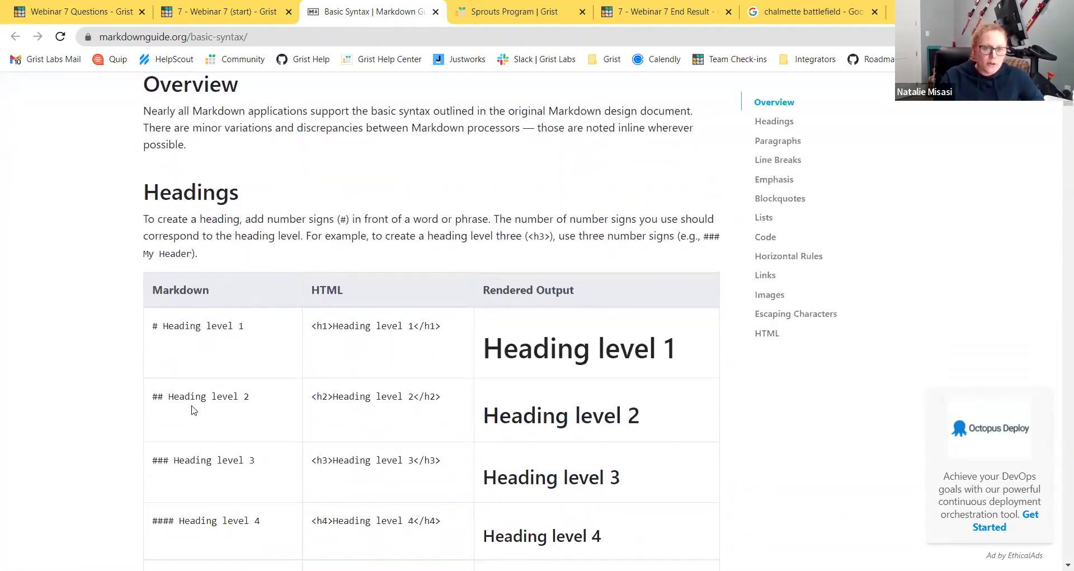
scroll(192, 407, "down", 3)
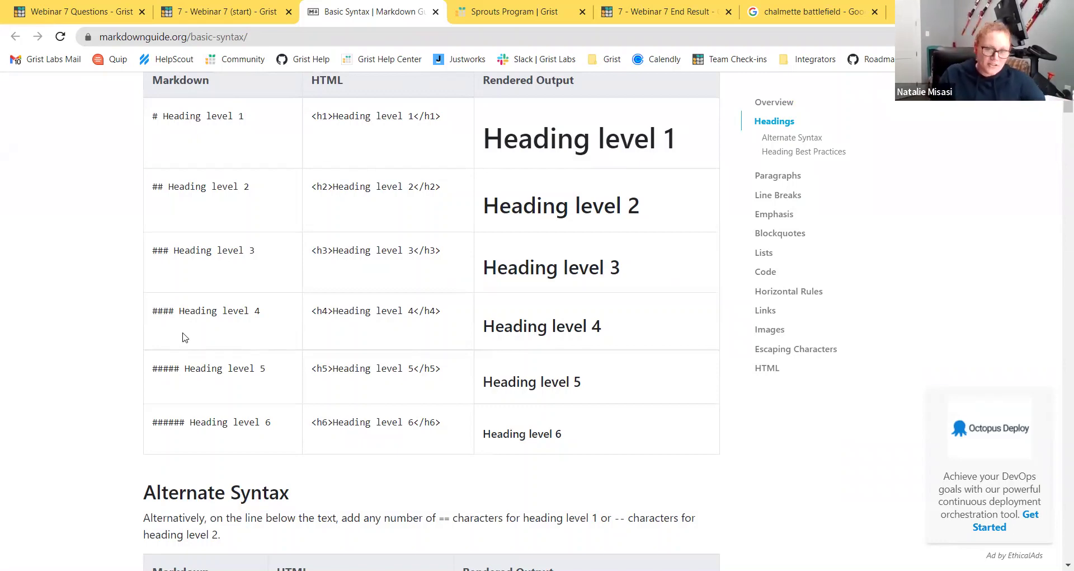
scroll(185, 338, "down", 7)
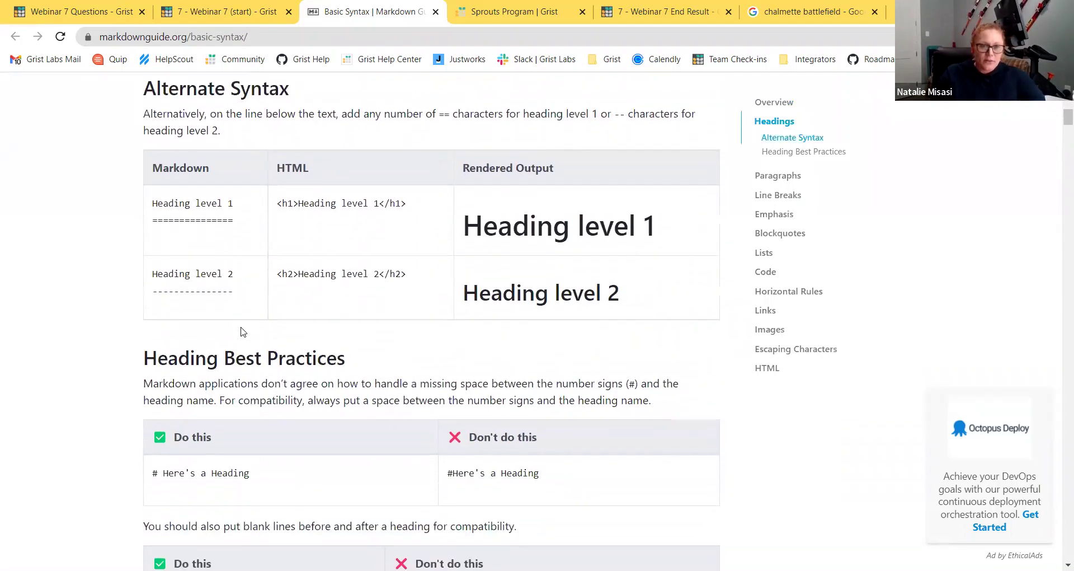
scroll(246, 330, "down", 5)
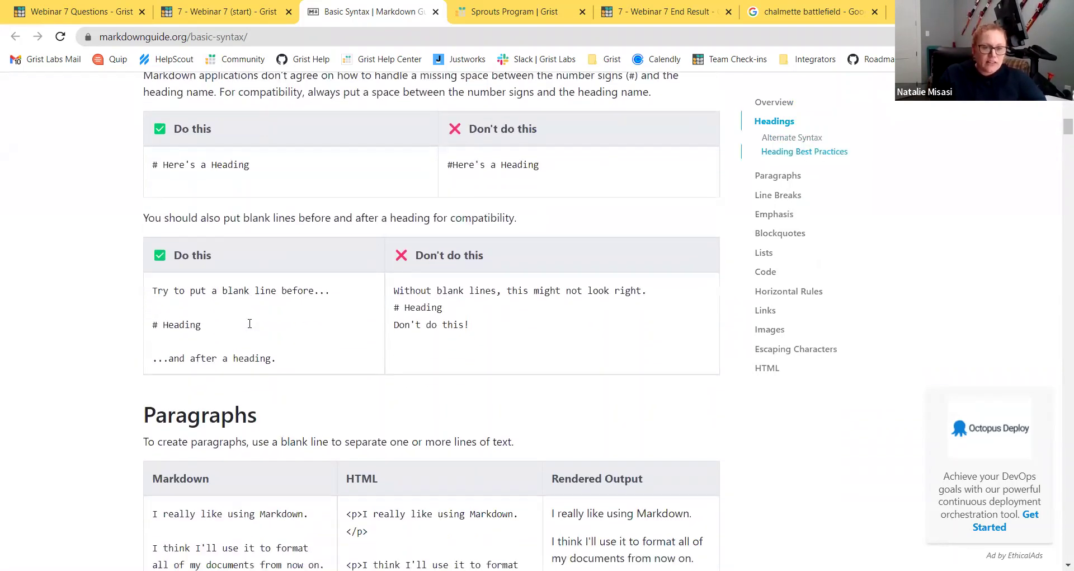
scroll(250, 323, "down", 4)
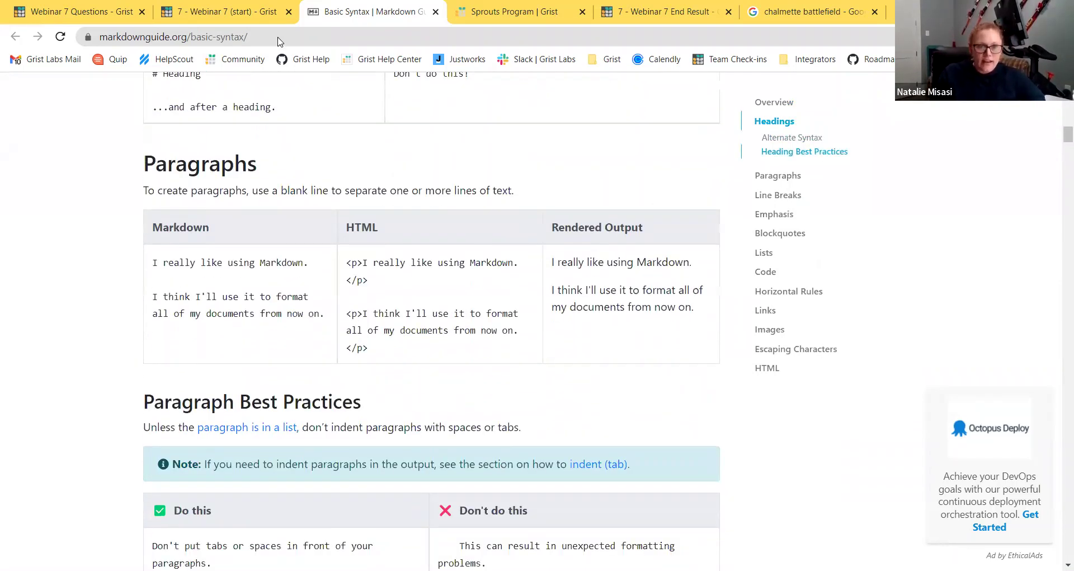
Return to the Grist document, select the Old Arabi Sugar Museum record, and examine the image tag in its Markdown source
left_click(238, 13)
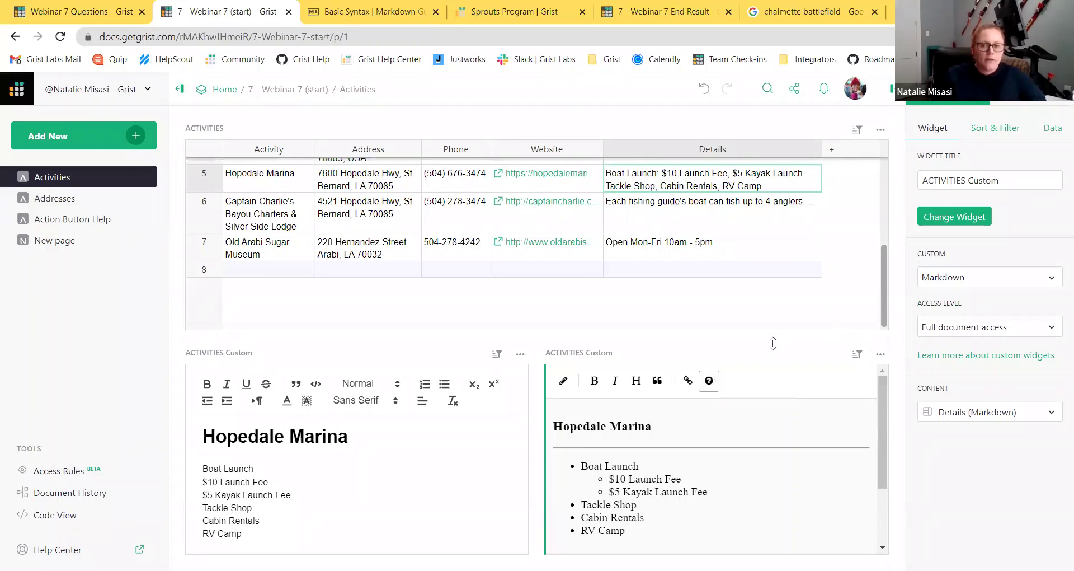
left_click(742, 252)
scroll(641, 470, "down", 1)
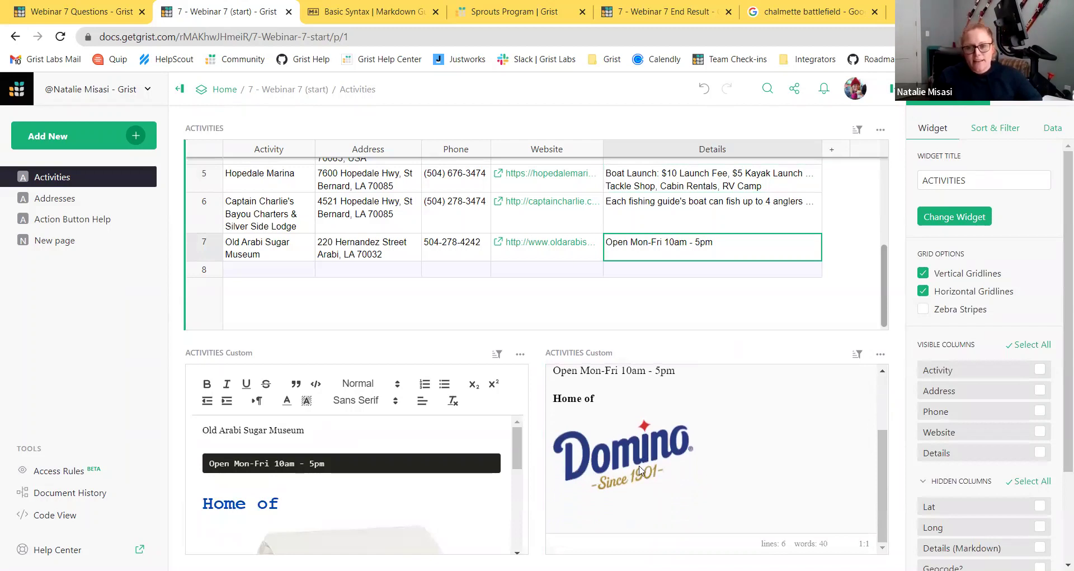
double_click(641, 470)
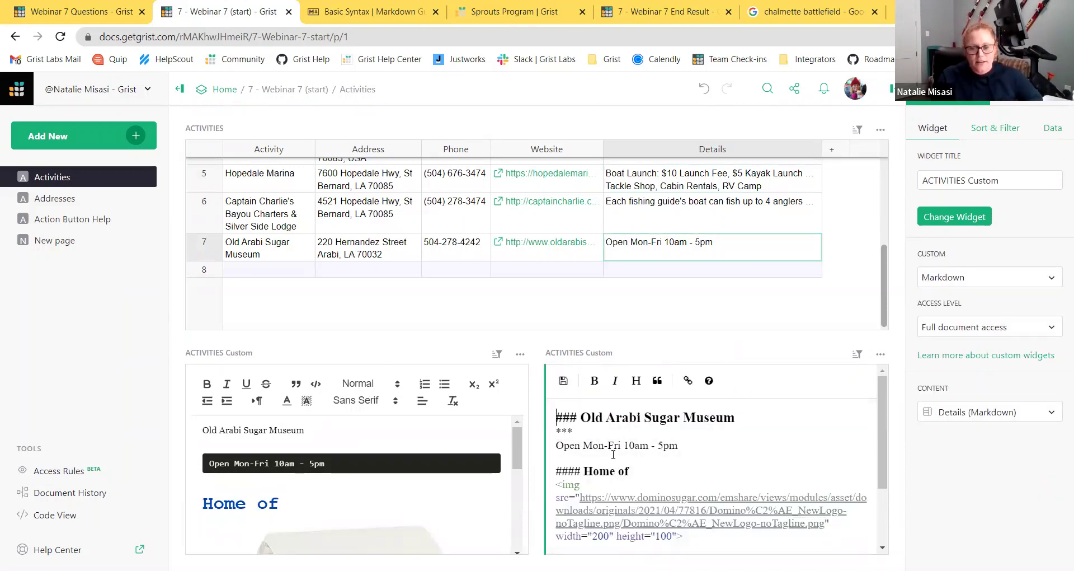
scroll(581, 419, "down", 2)
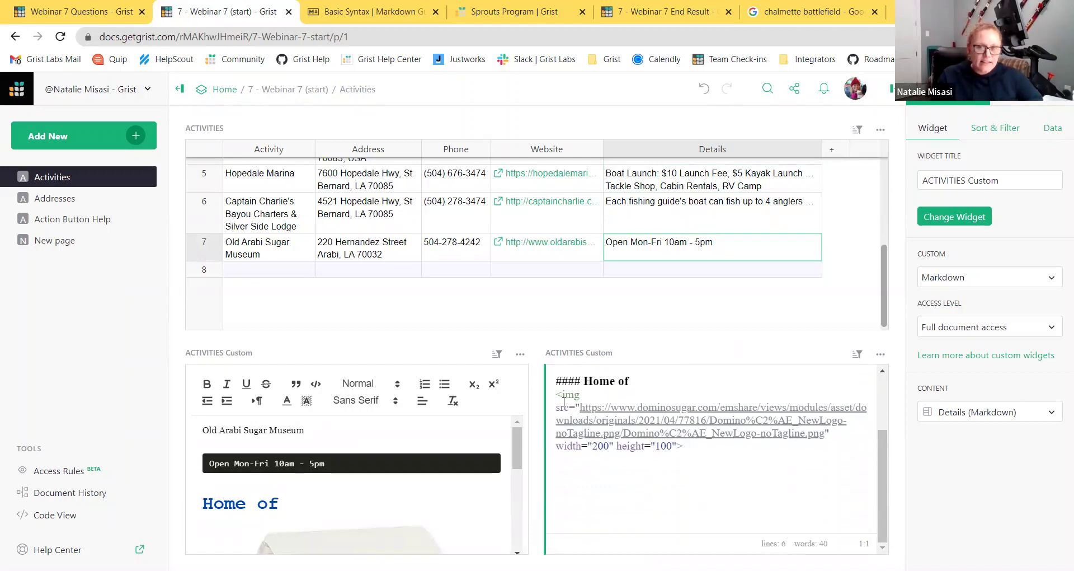
left_click_drag(557, 395, 678, 458)
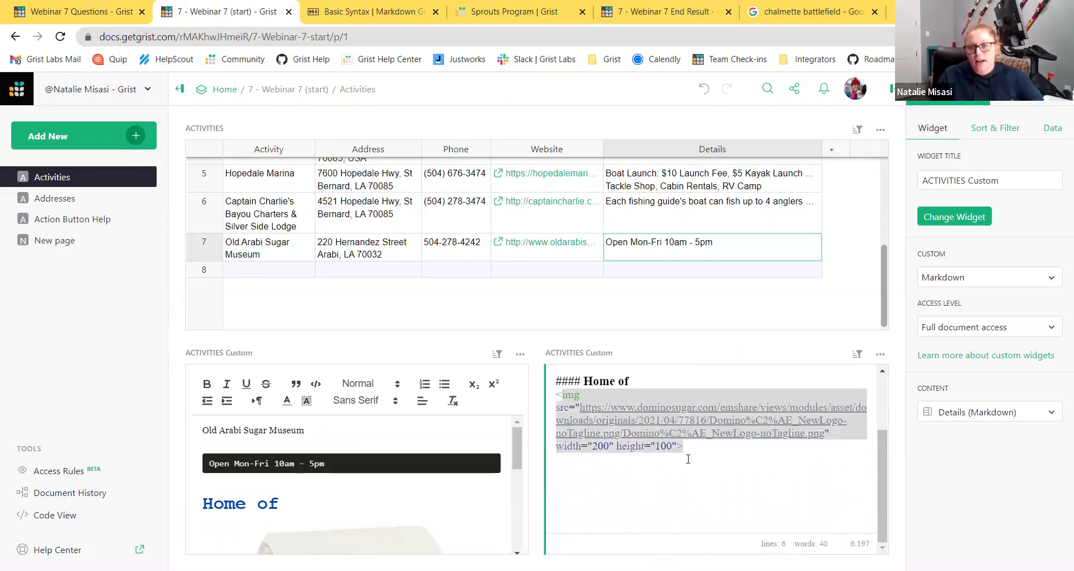
left_click(692, 459)
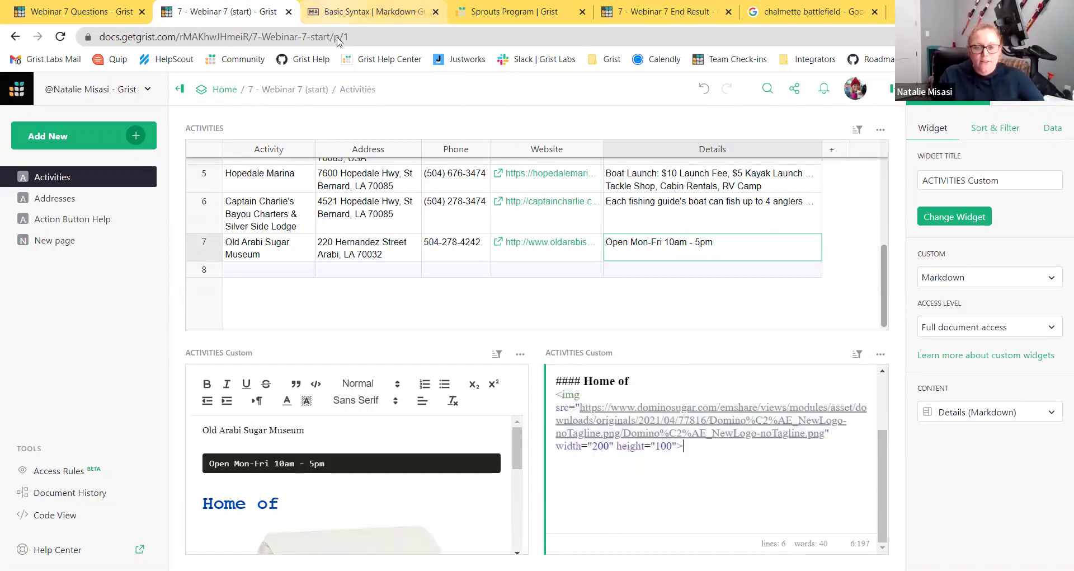
Switch to the Markdown Guide and examine its Images syntax and the Image Size section's img tag example
left_click(364, 11)
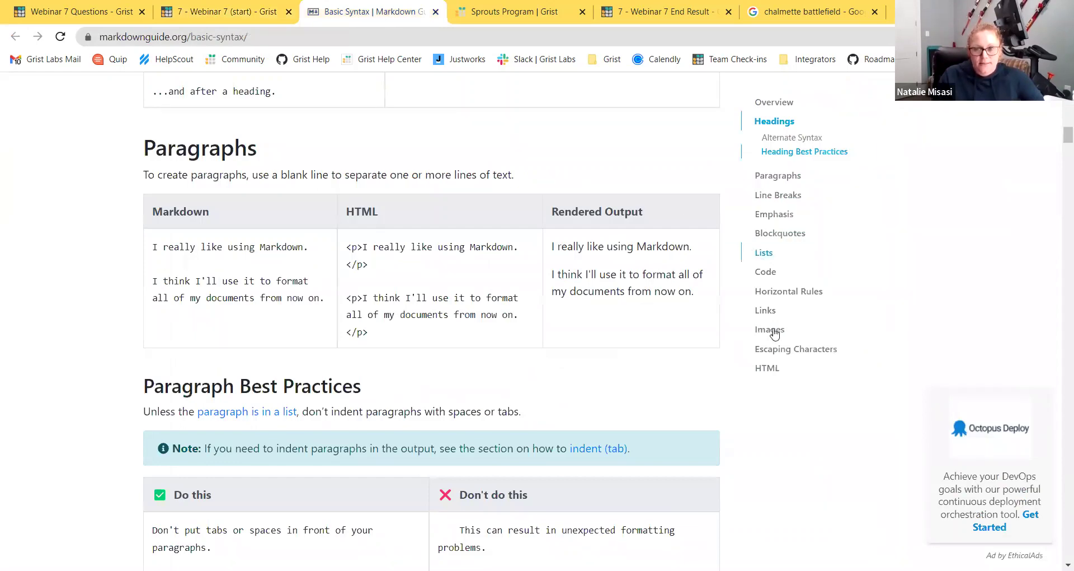
left_click(771, 330)
left_click_drag(696, 187, 157, 208)
left_click(392, 213)
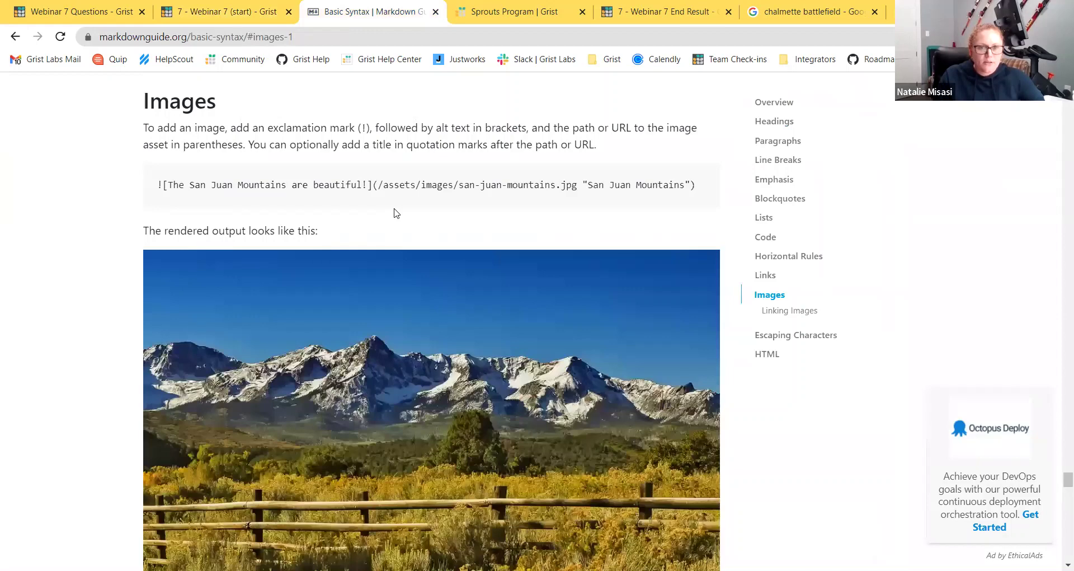
scroll(394, 209, "down", 4)
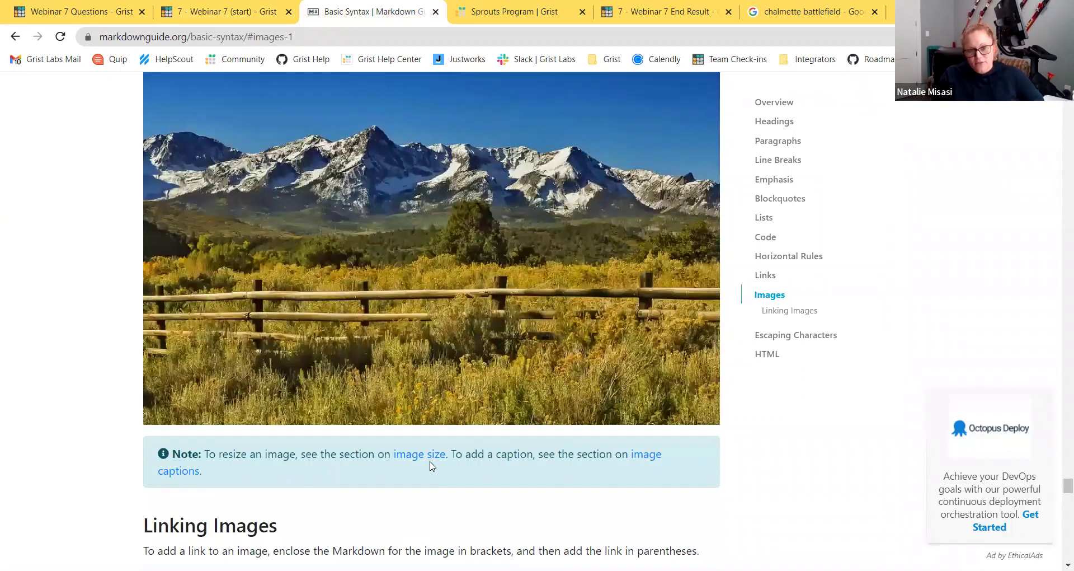
left_click(428, 462)
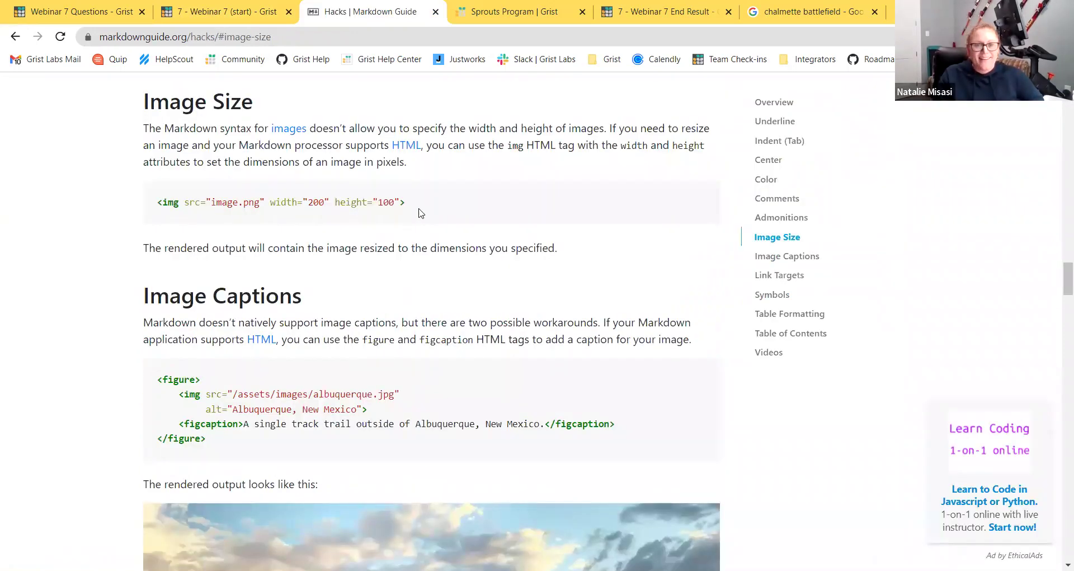
left_click_drag(418, 208, 149, 198)
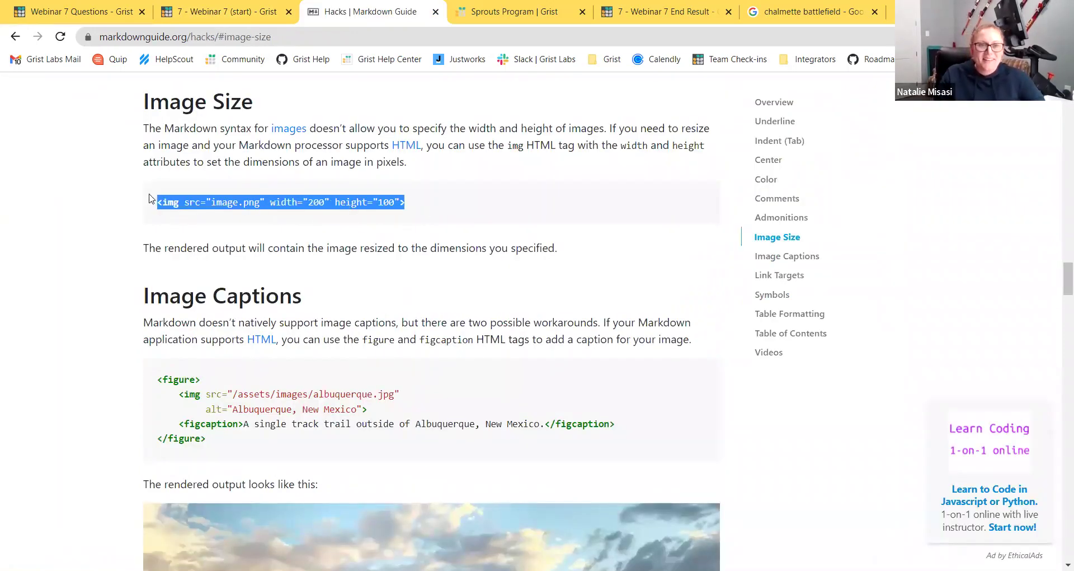
left_click(437, 171)
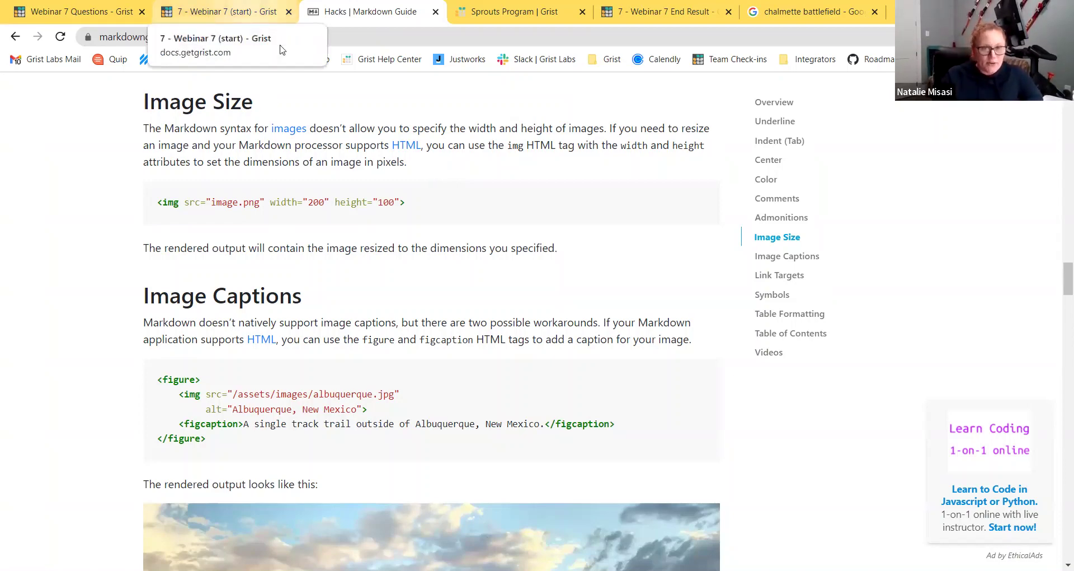
Return to the Grist document and save the Old Arabi Sugar Museum Markdown to show its rendered view
left_click(263, 11)
scroll(634, 402, "up", 2)
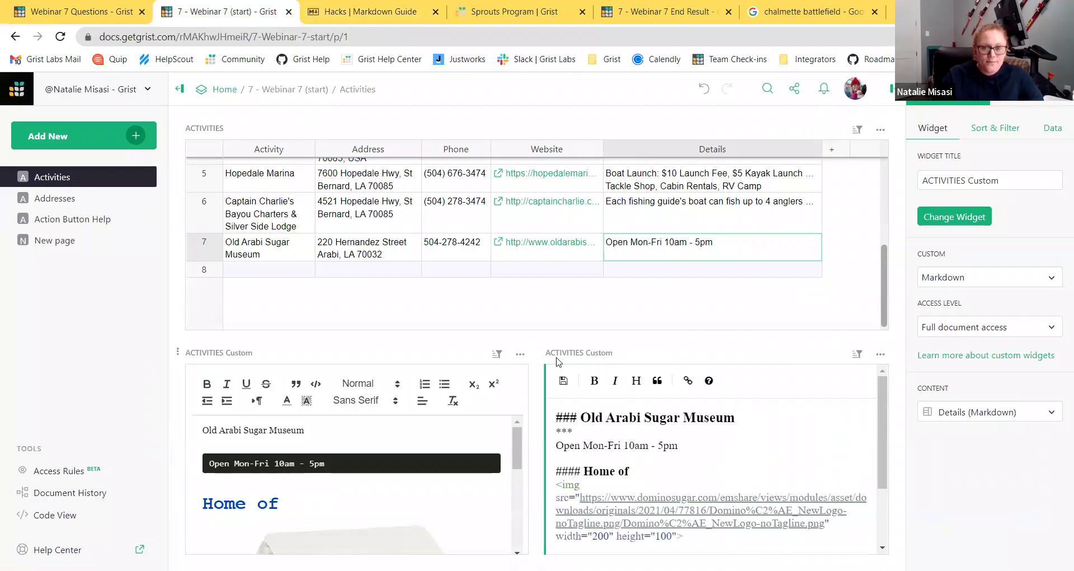
left_click(563, 373)
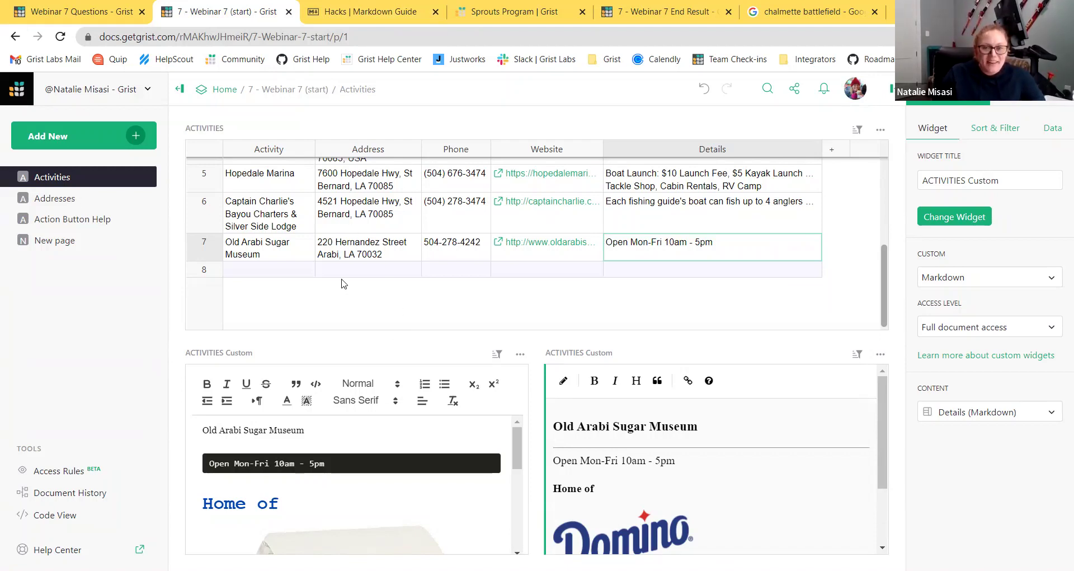
Add a third custom widget with Activities data, selected by the ACTIVITIES table, and place it beside the Markdown widget
left_click(110, 134)
left_click(106, 193)
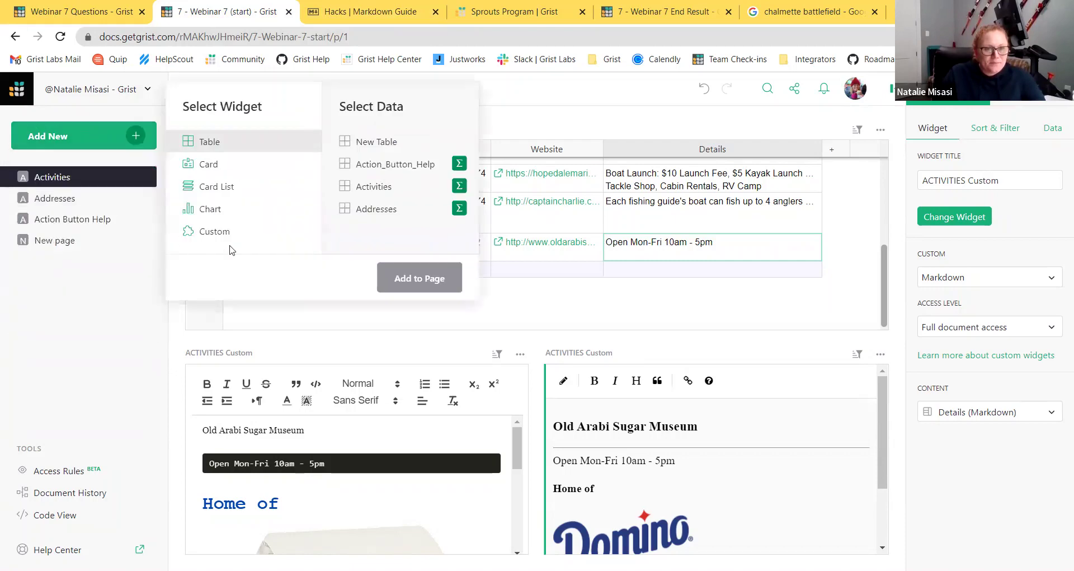
left_click(233, 235)
left_click(382, 189)
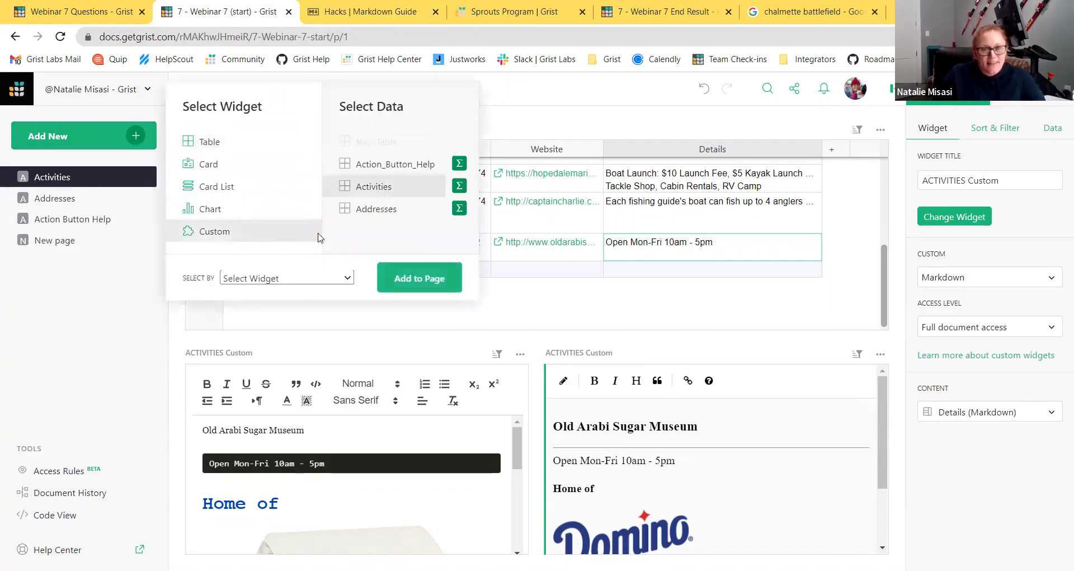
left_click(293, 278)
left_click(286, 302)
left_click(419, 277)
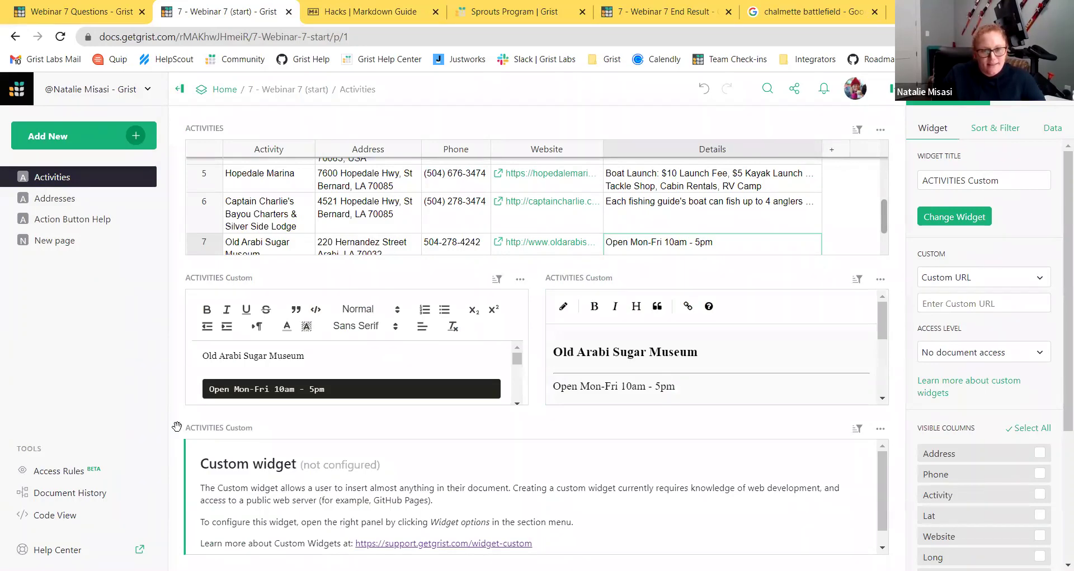
left_click_drag(177, 427, 699, 291)
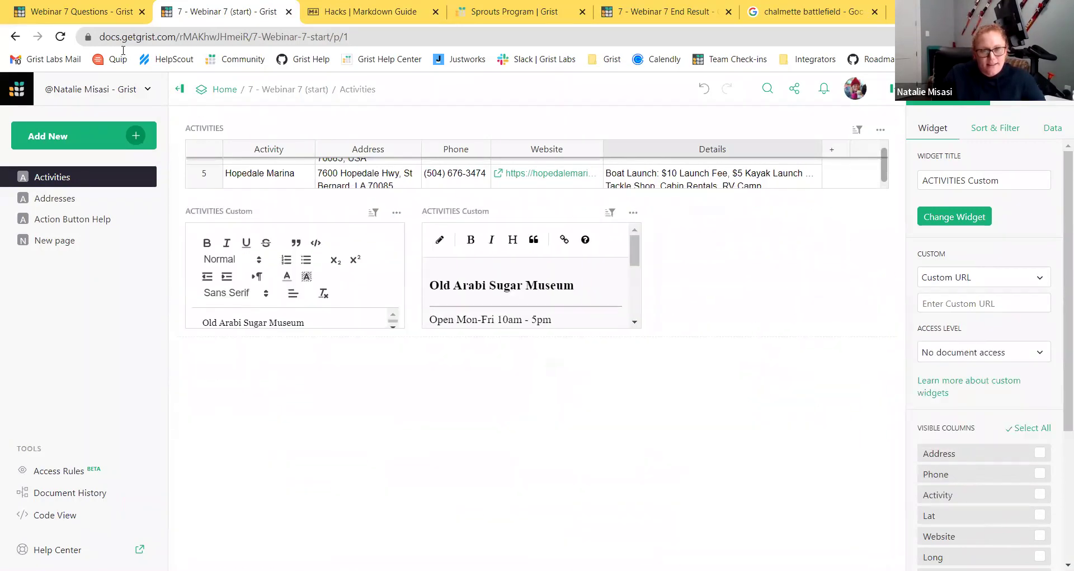
Configure the new custom widget as an HTML viewer with read access to the selected table, showing the Details (HTML) column
left_click(178, 88)
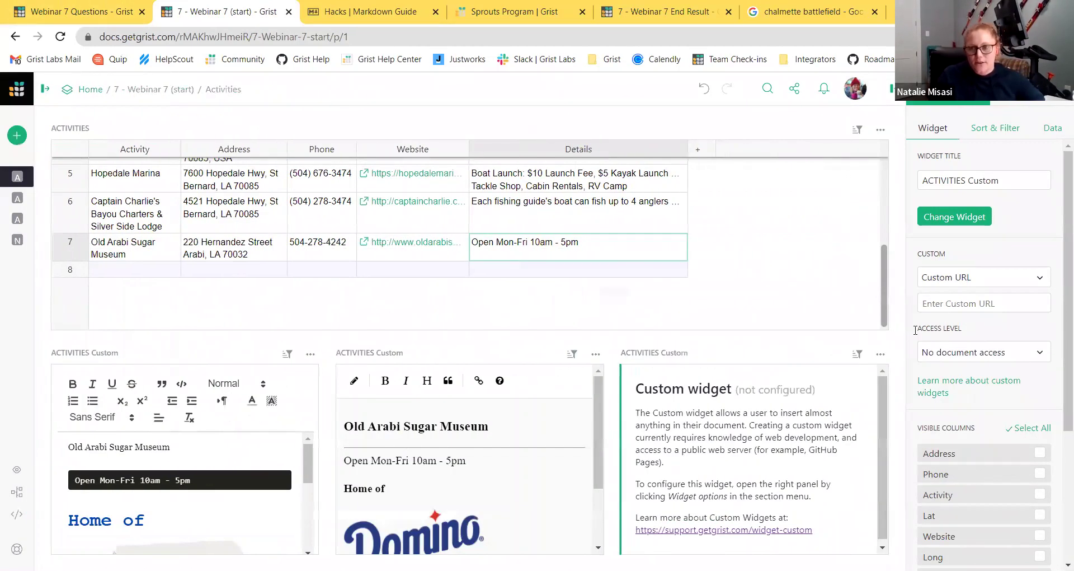
left_click(946, 277)
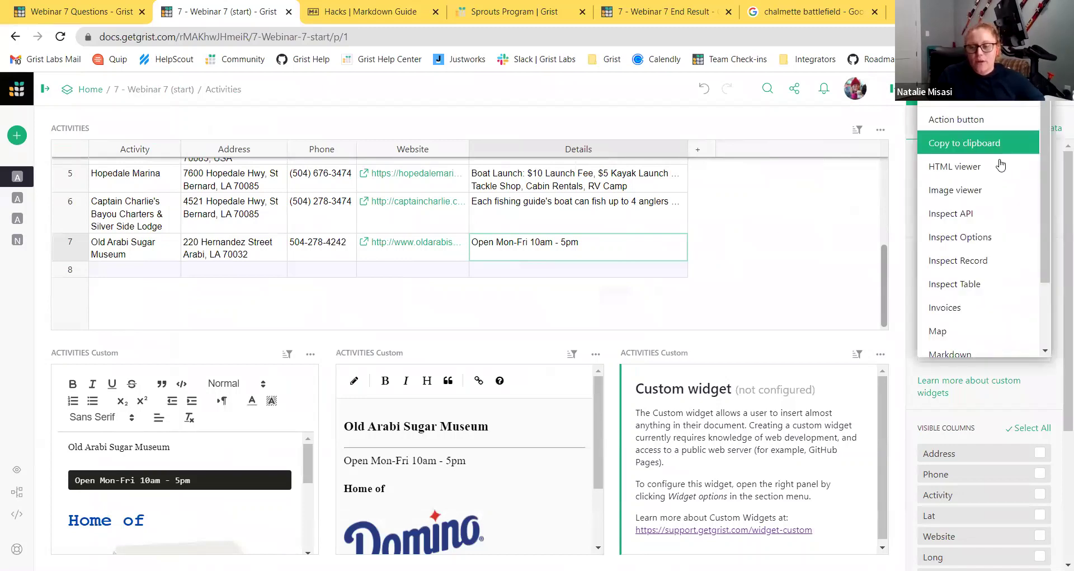
left_click(1001, 165)
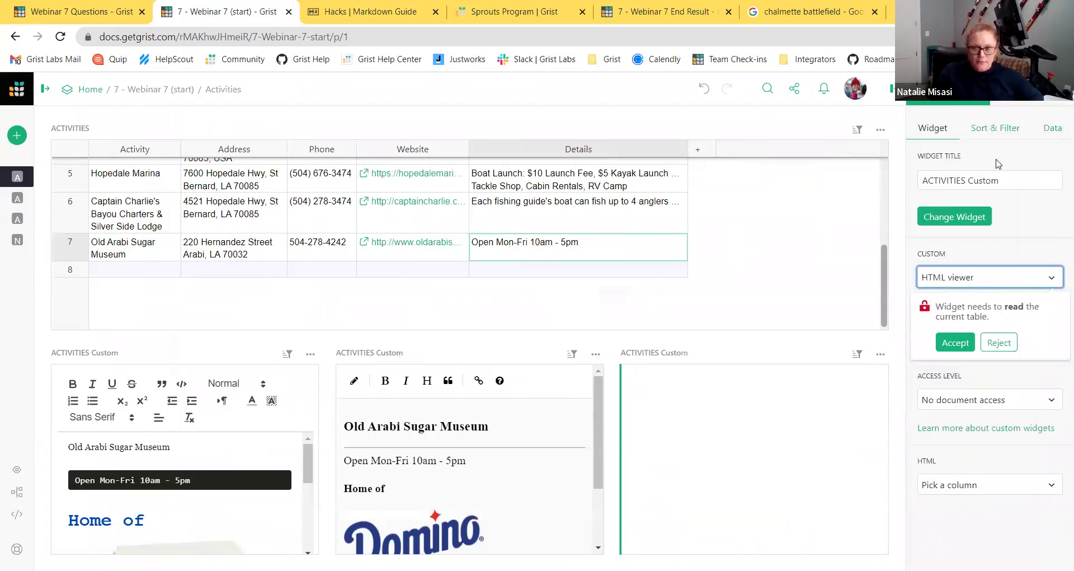
left_click(958, 343)
left_click(965, 414)
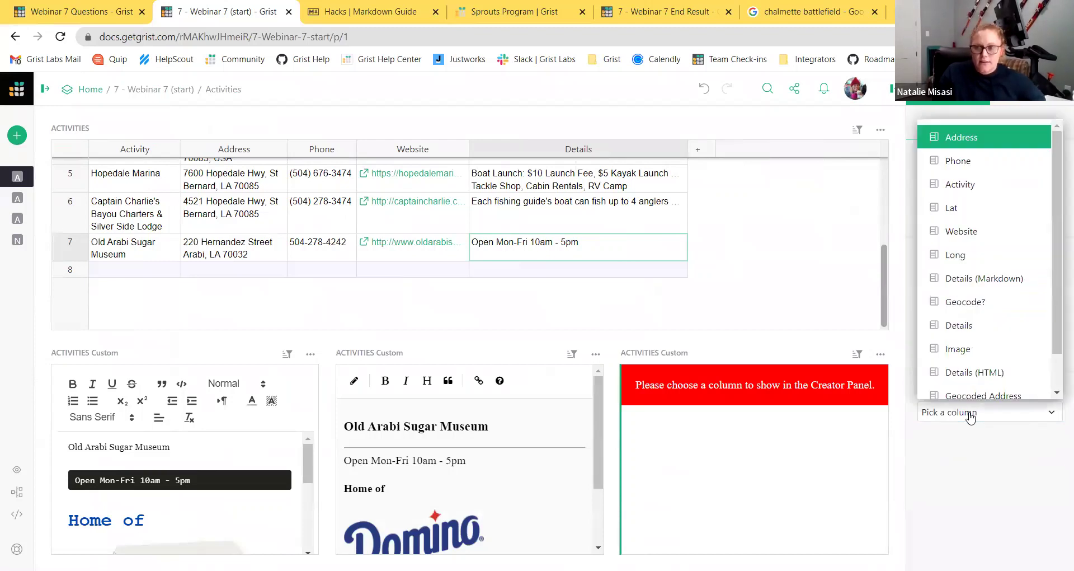
left_click(985, 330)
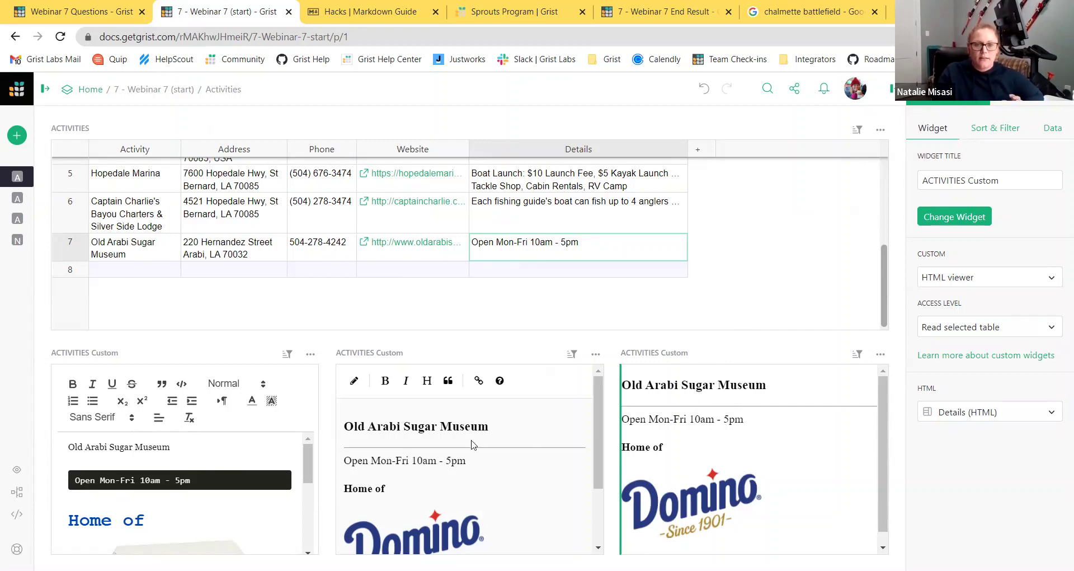
scroll(468, 473, "down", 2)
scroll(485, 466, "up", 2)
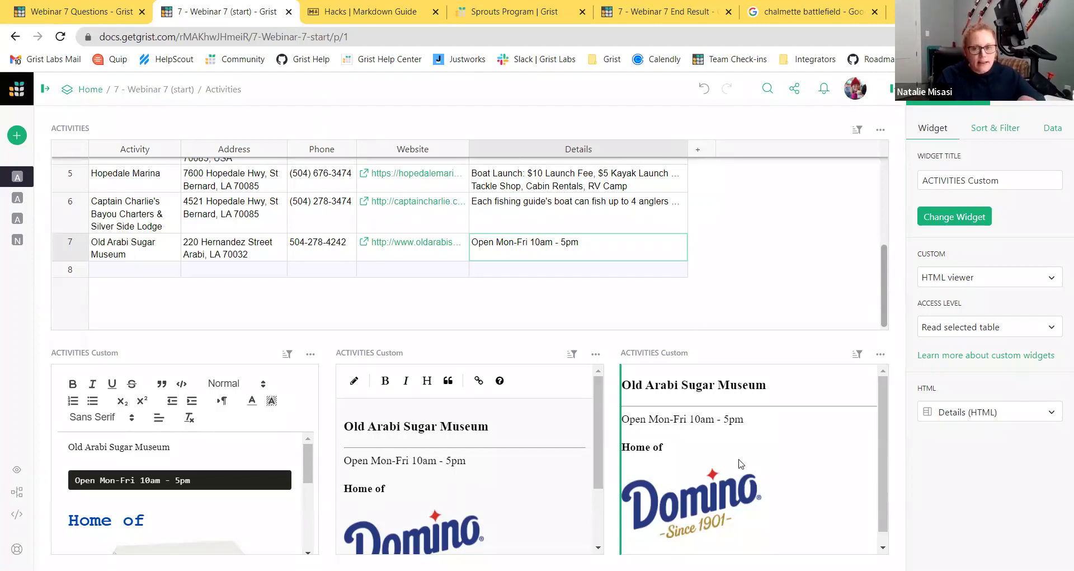
Show the hidden Details (HTML) column in the ACTIVITIES table and examine its HTML source from the Chalmette Battlefield record
left_click(700, 151)
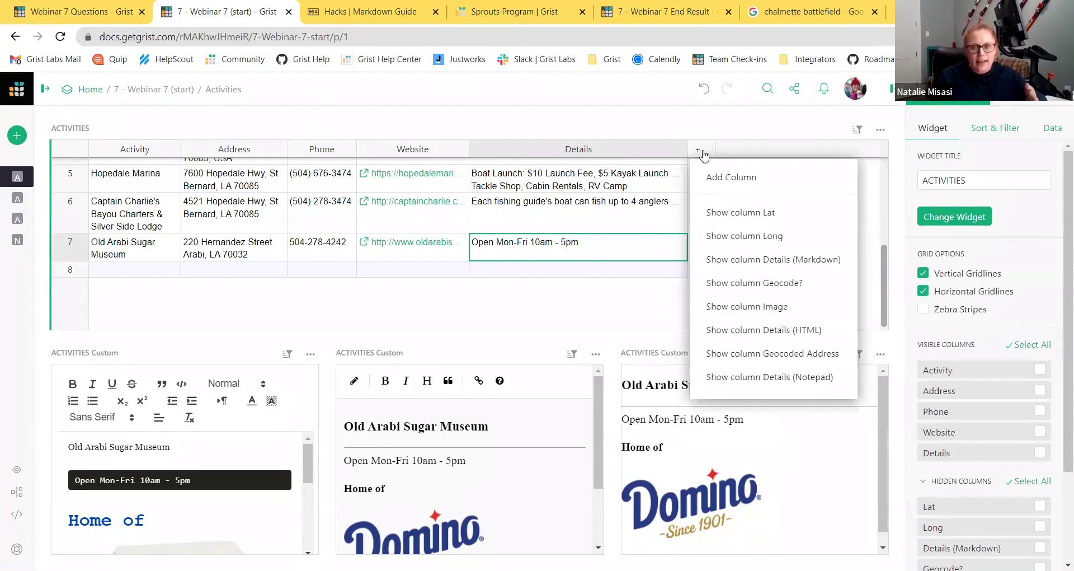
left_click(804, 336)
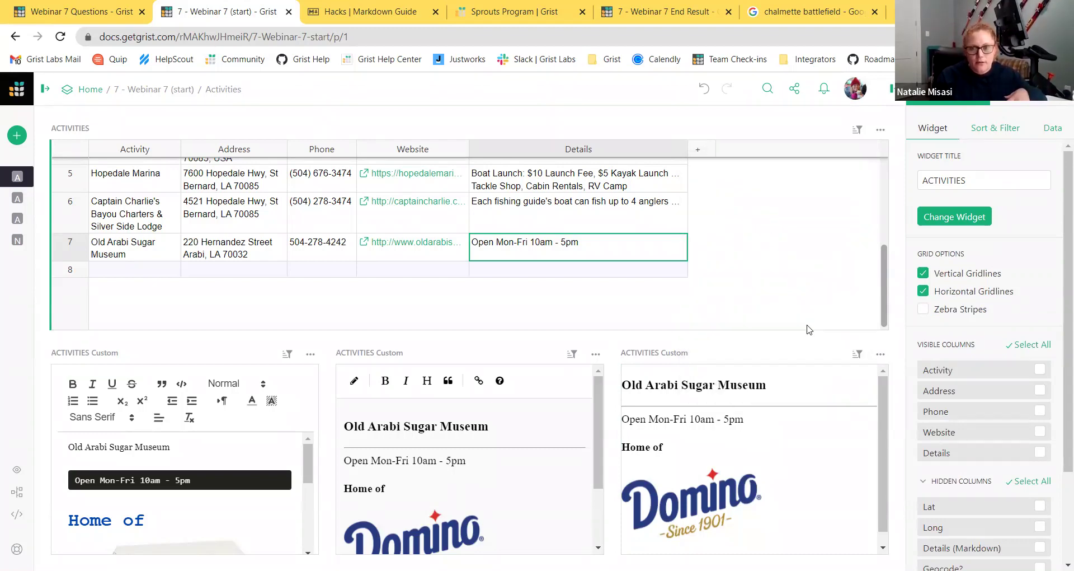
left_click_drag(757, 148, 958, 150)
scroll(758, 328, "right", 3)
scroll(718, 235, "up", 10)
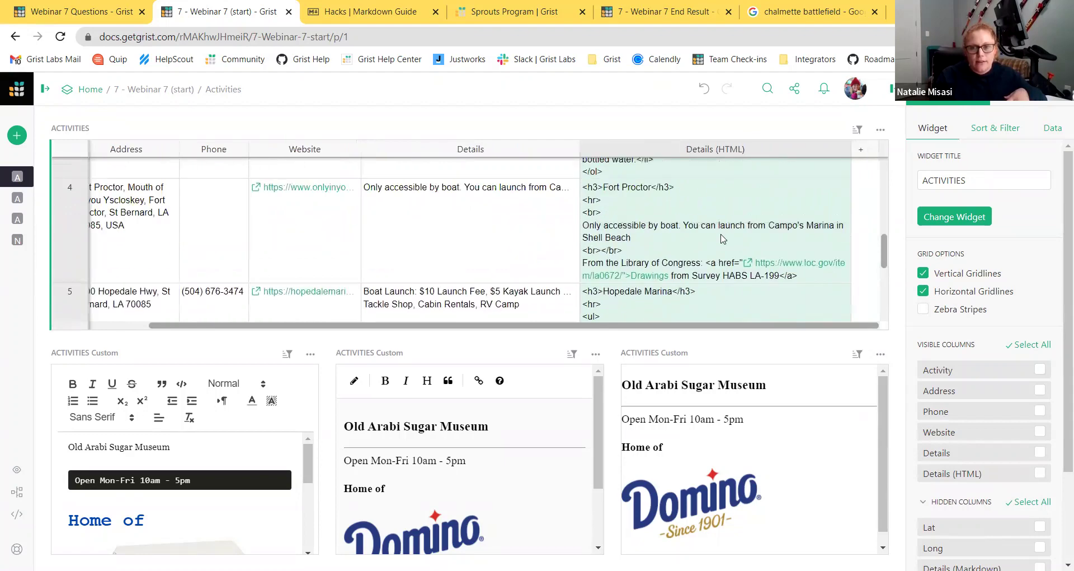
scroll(718, 235, "up", 3)
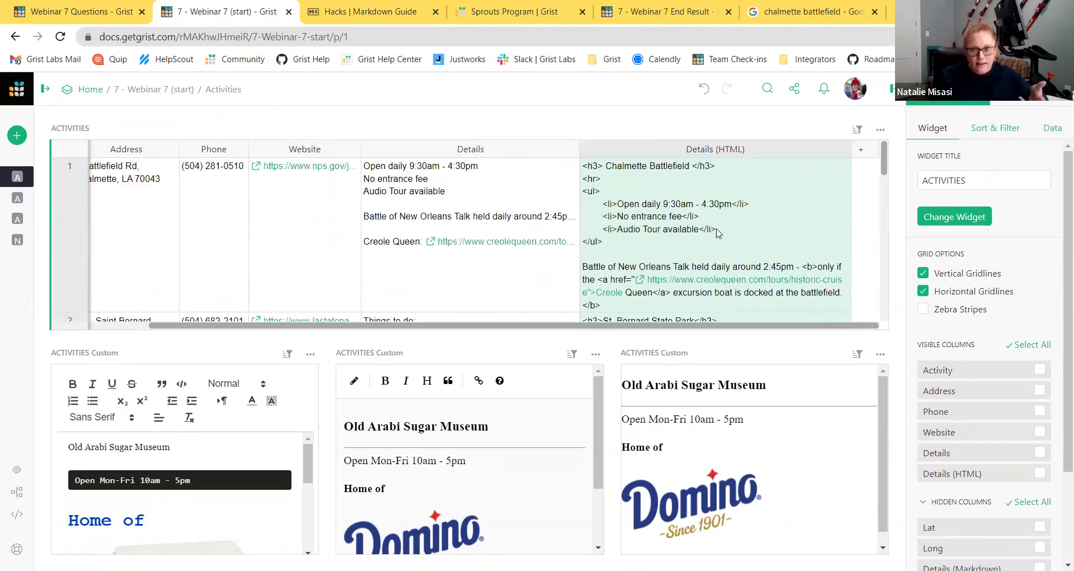
left_click(755, 433)
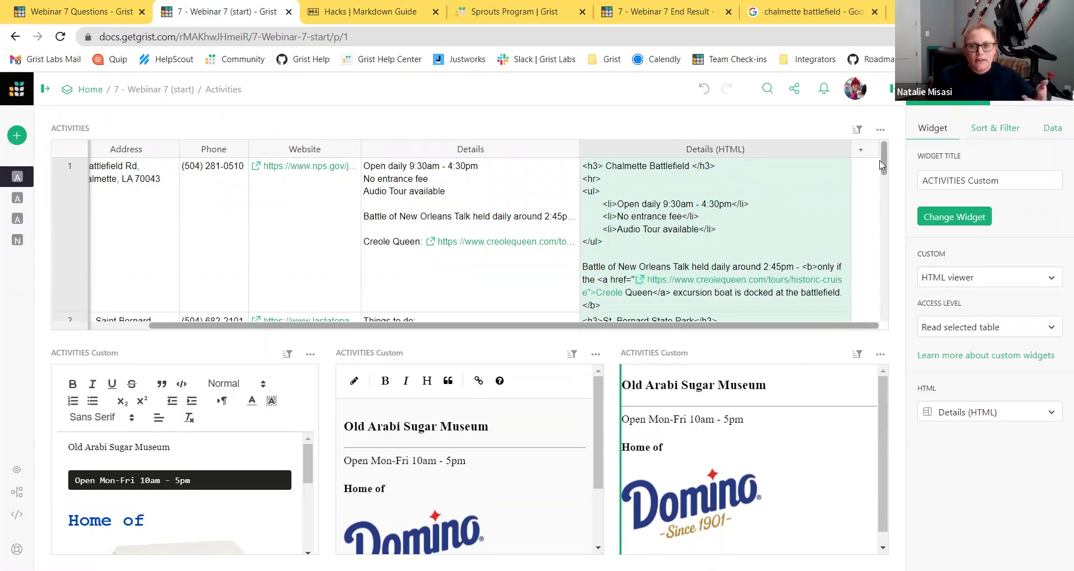
Show the hidden Details (Markdown) column in the ACTIVITIES table and compare its Chalmette Battlefield source with the HTML version
left_click(861, 149)
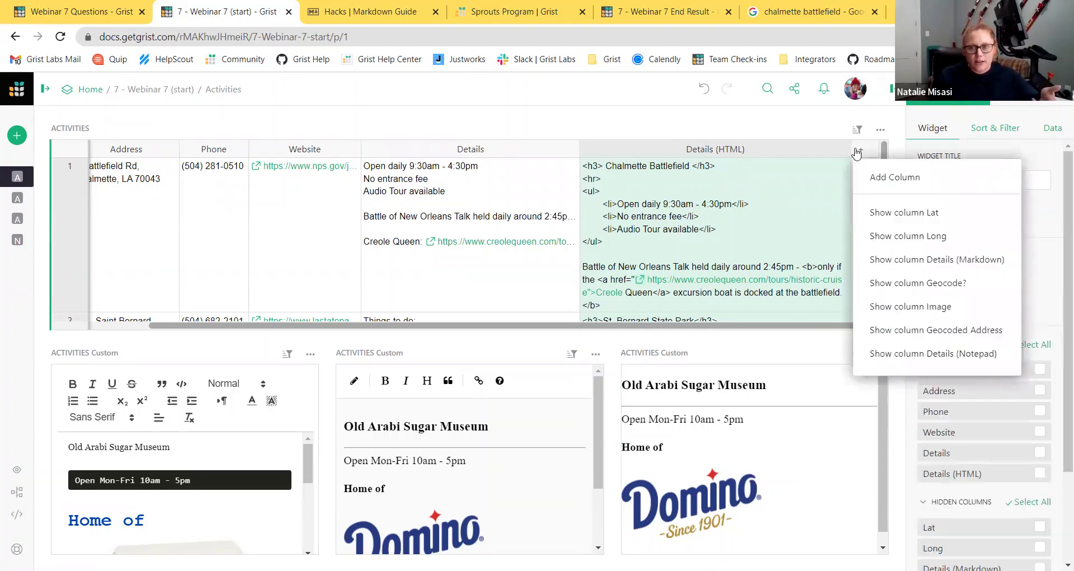
left_click(954, 267)
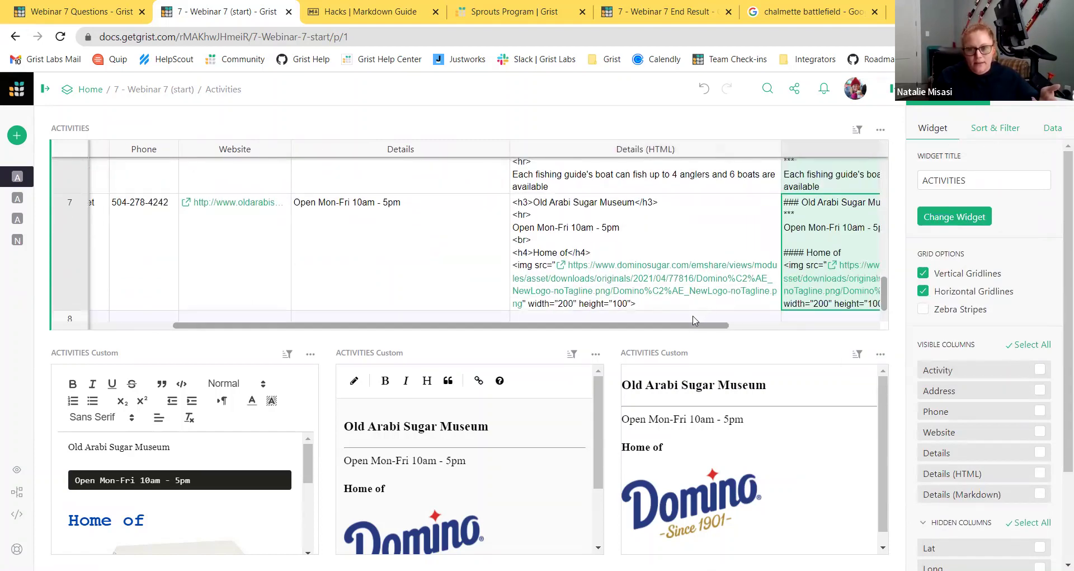
scroll(681, 255, "up", 10)
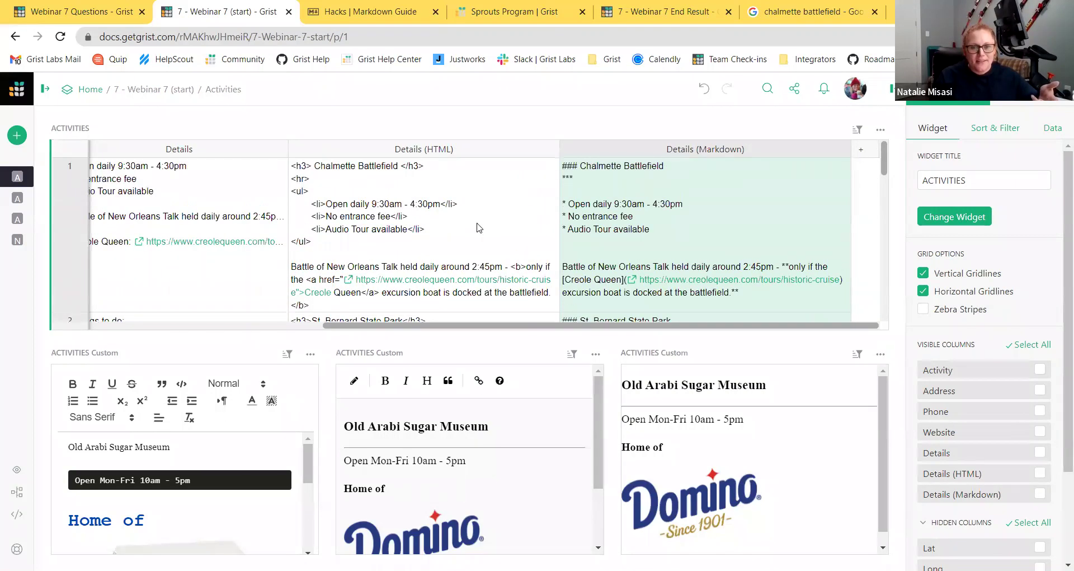
Compare the Chalmette Battlefield text in the Details (HTML) and Details (Markdown) cells of the Activities table
left_click(480, 225)
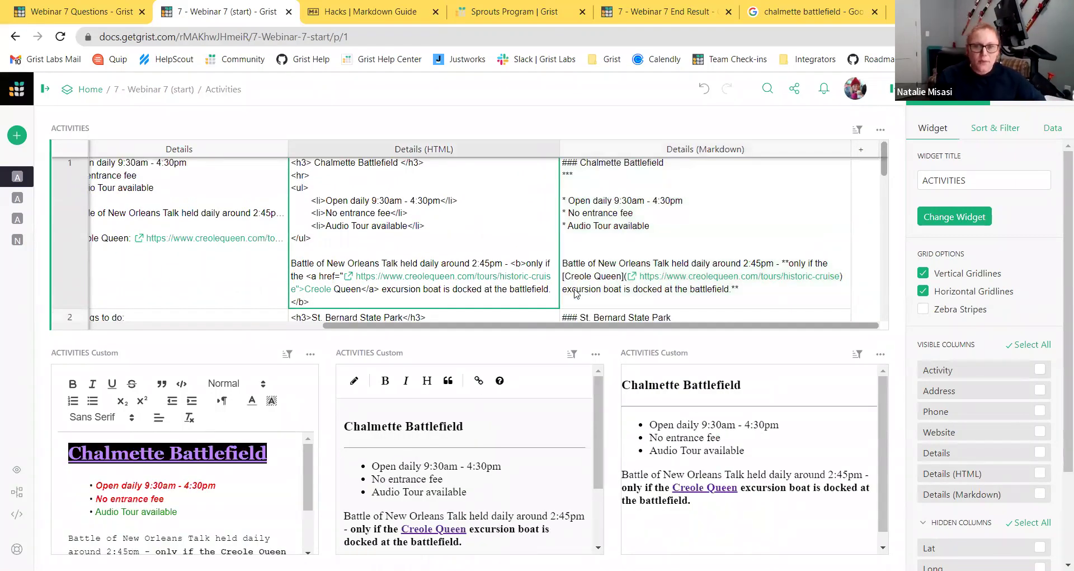
scroll(559, 280, "up", 1)
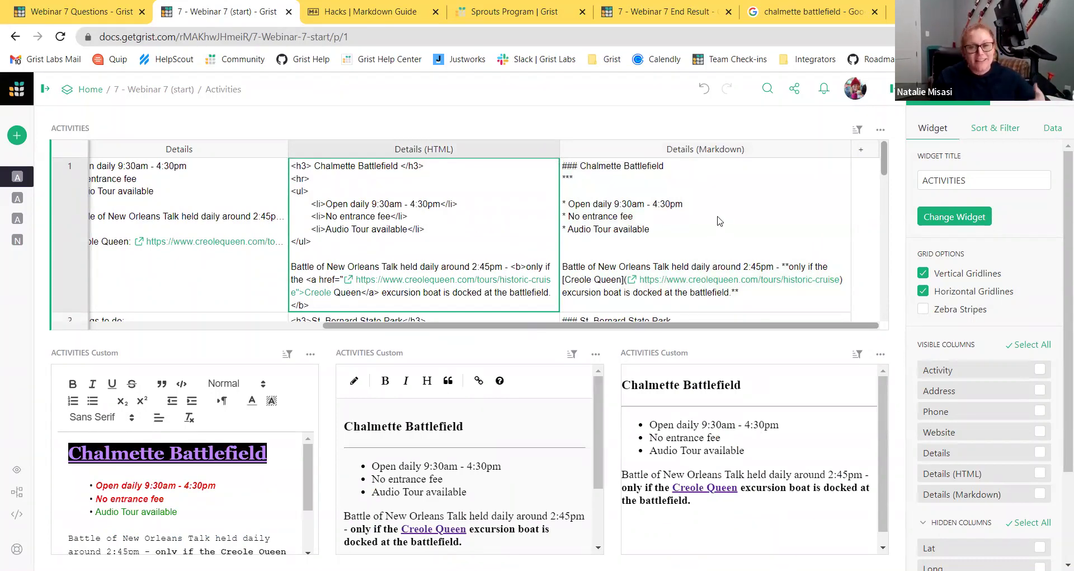
scroll(719, 221, "down", 1)
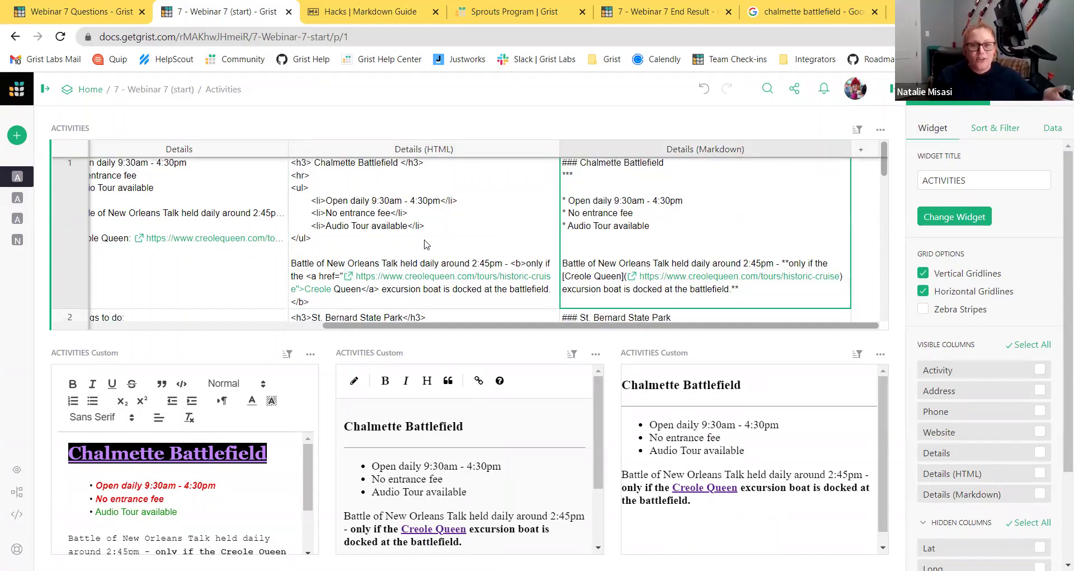
scroll(426, 244, "up", 1)
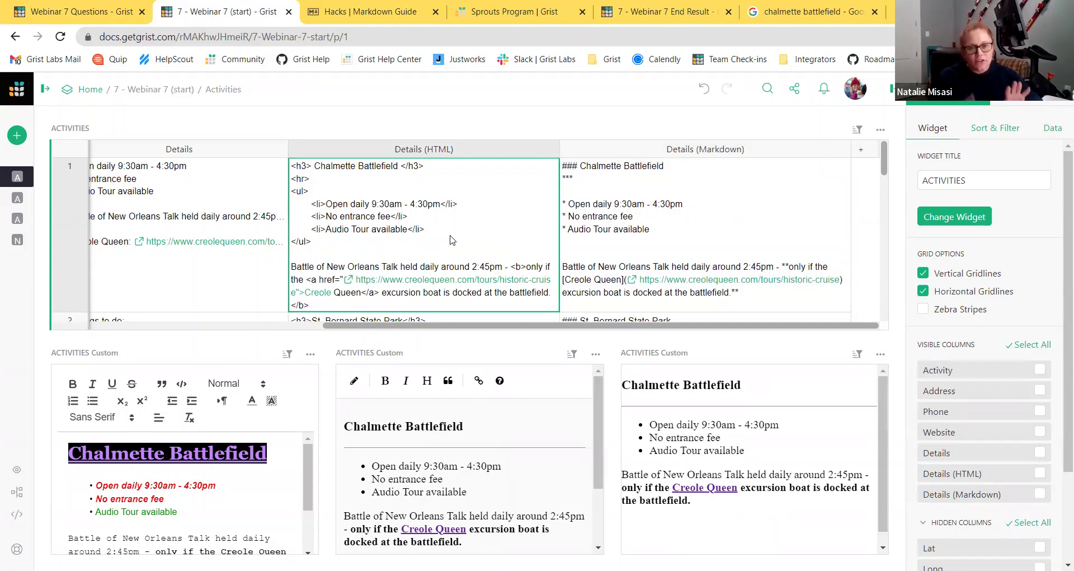
View the Markdown source of the Chalmette Battlefield details in the Markdown widget, and return to the formatted preview
left_click(572, 496)
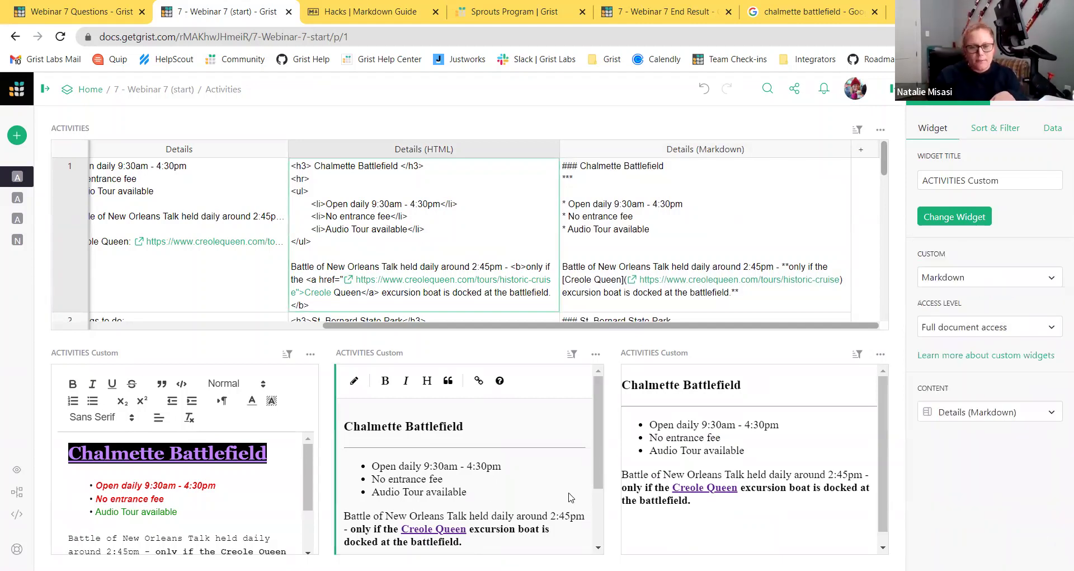
left_click(355, 380)
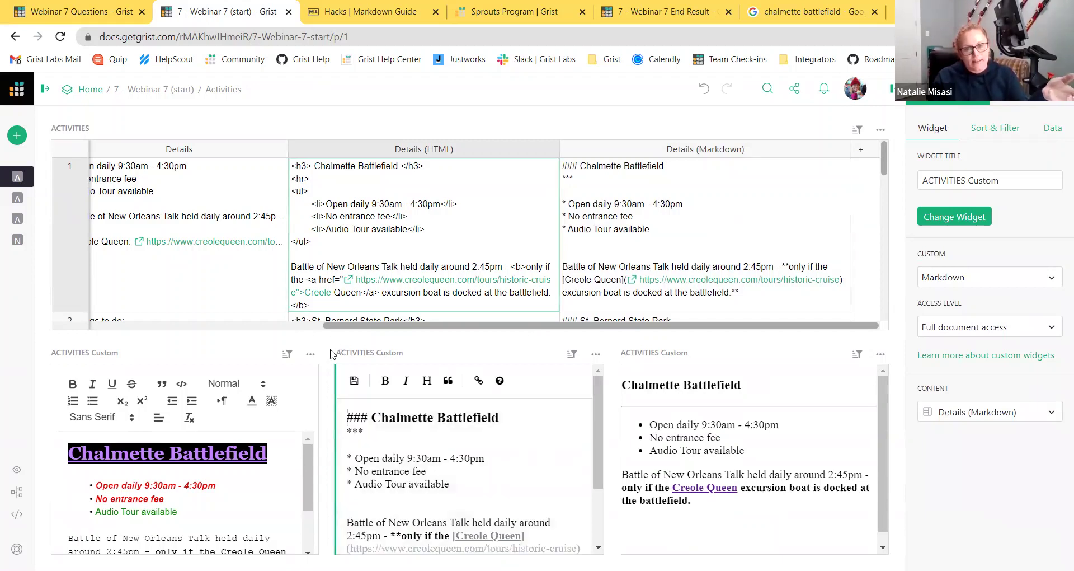
left_click(354, 380)
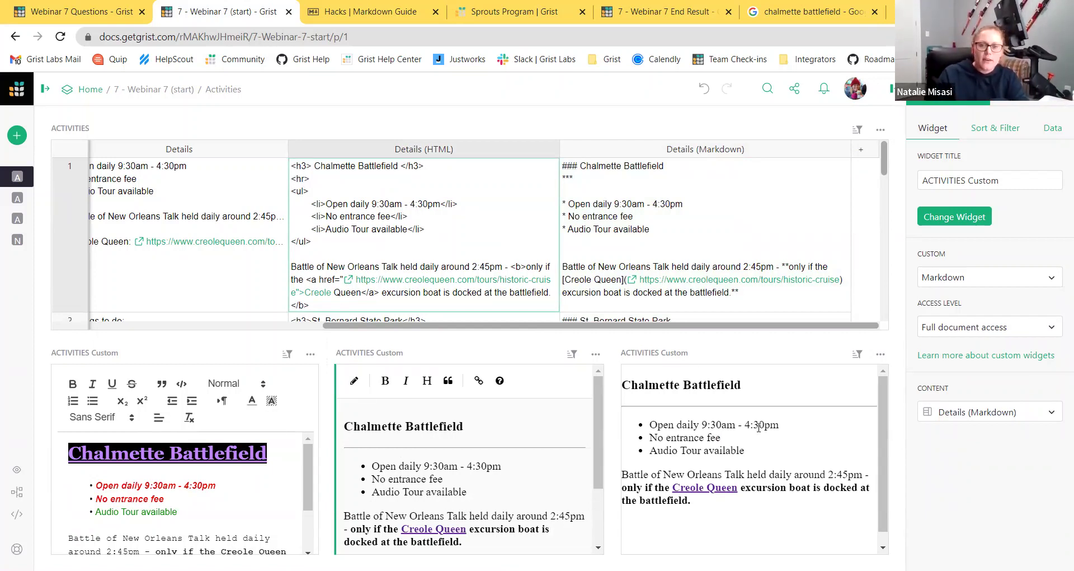
Set the Markdown widget's content column to Details (HTML)
left_click(734, 408)
left_click(483, 434)
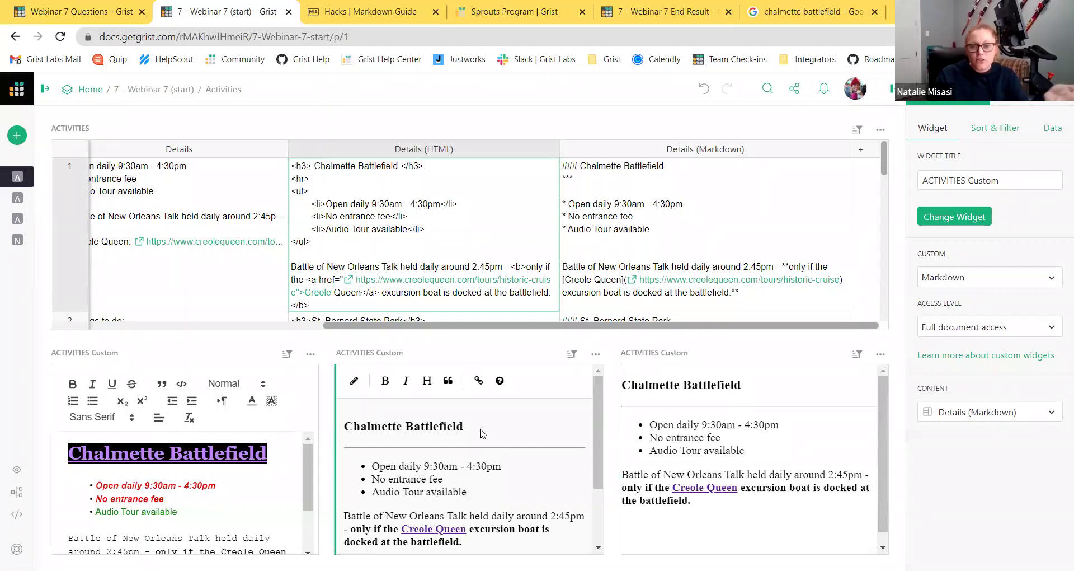
left_click(985, 414)
left_click(945, 329)
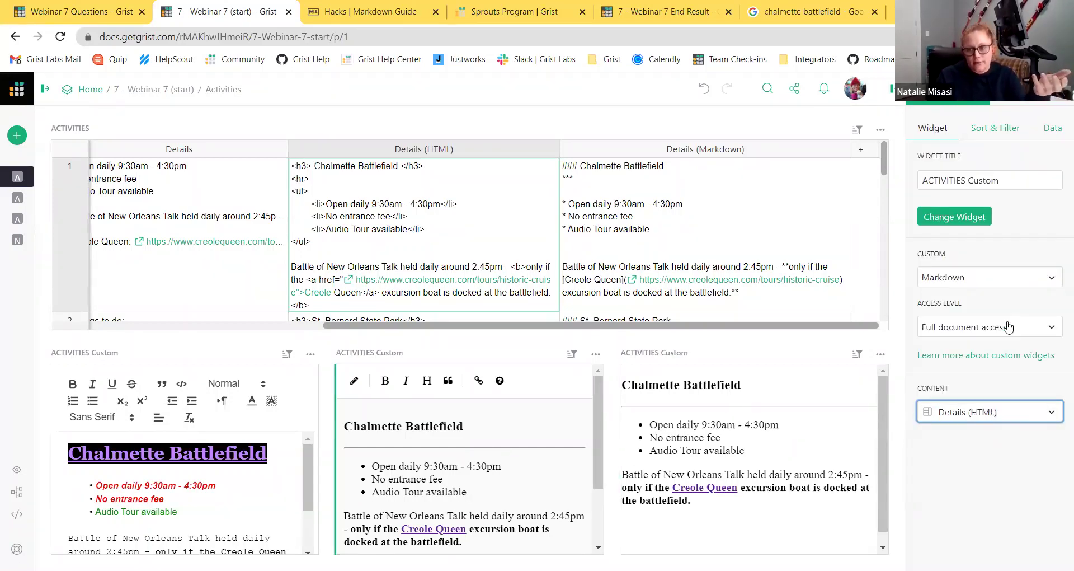
Check the HTML source of the Chalmette Battlefield details in the Markdown widget, switching between source editing and preview
left_click(457, 458)
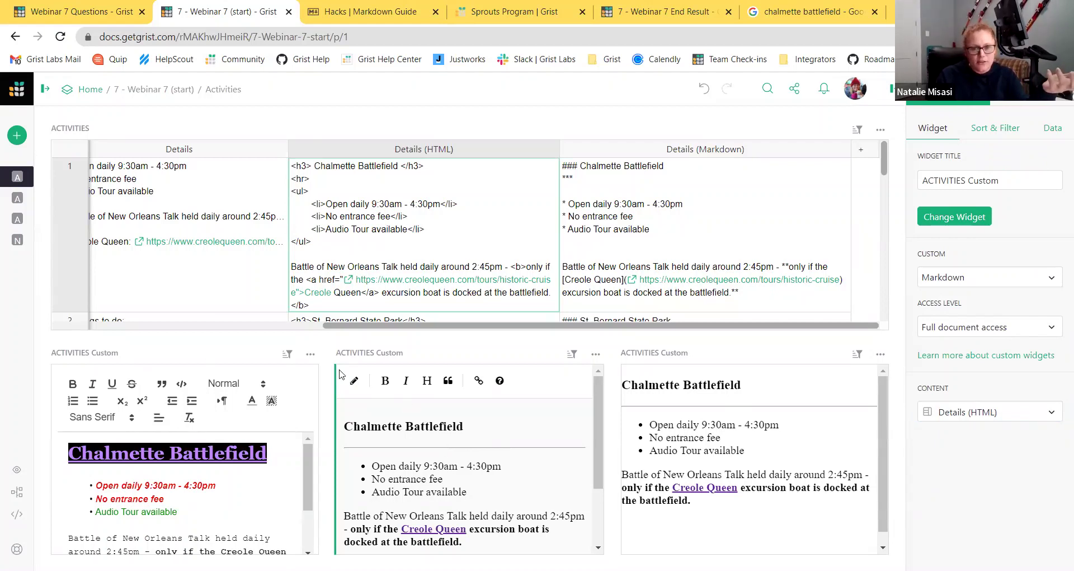
left_click(351, 382)
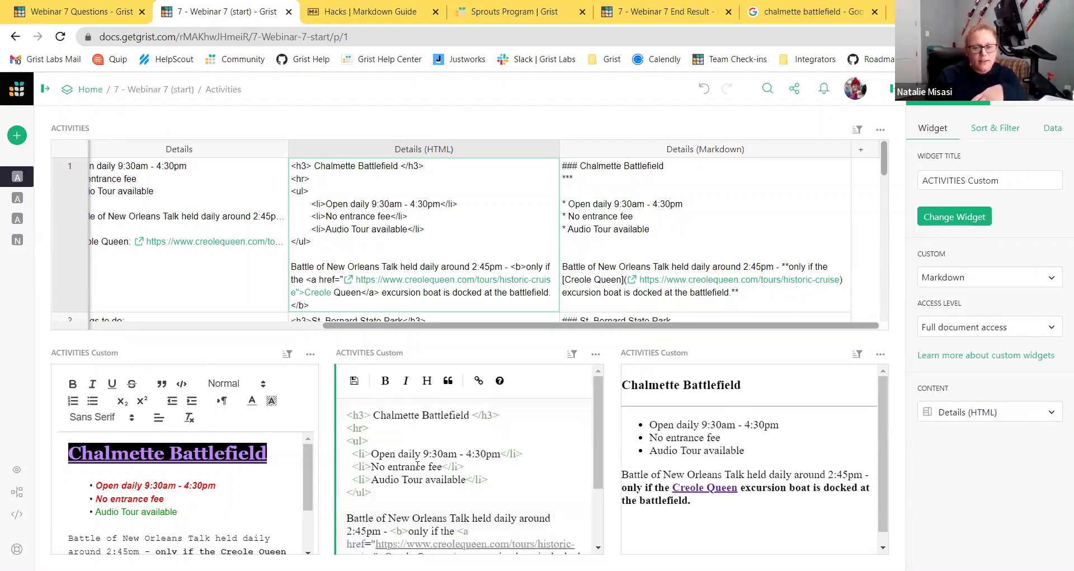
left_click(354, 382)
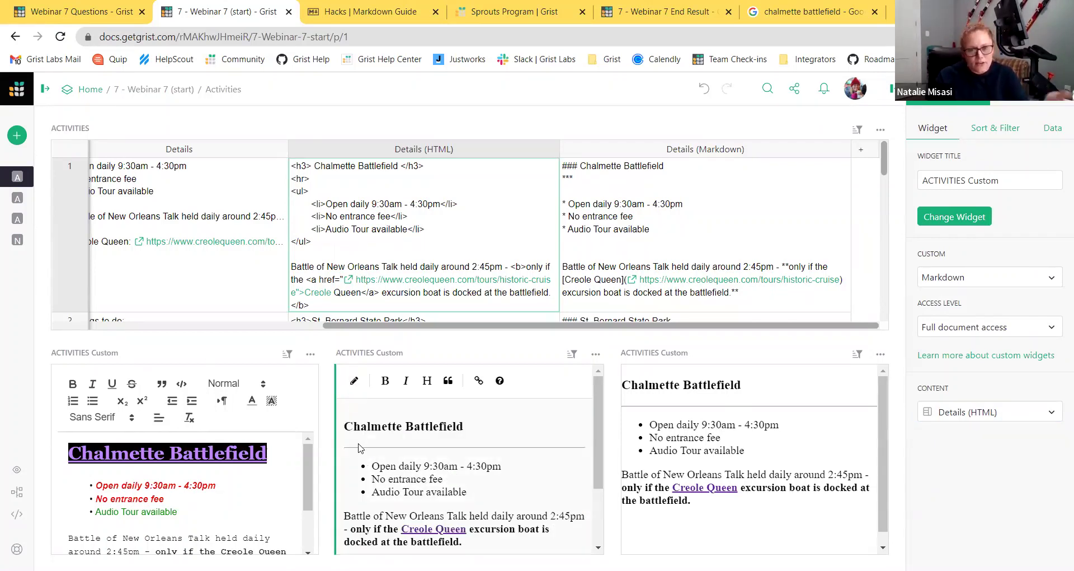
left_click(355, 384)
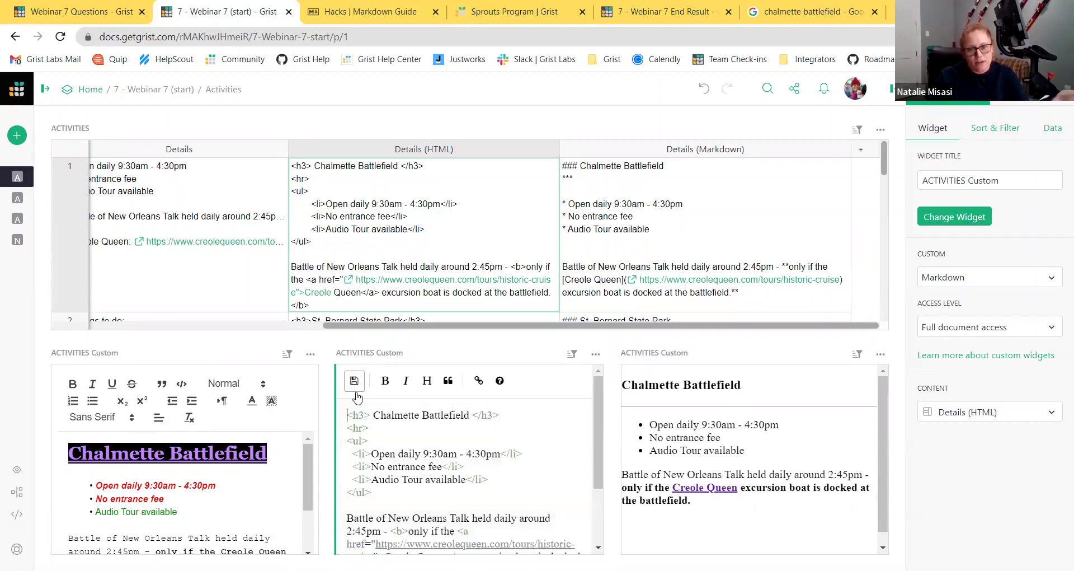
left_click(354, 382)
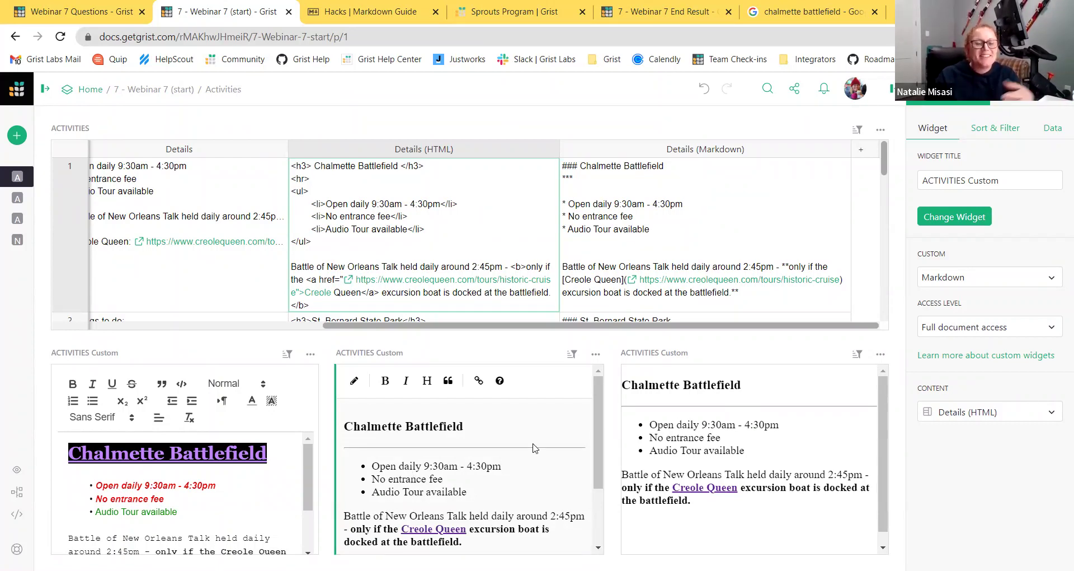
Compare the configuration of the Notepad, Markdown and HTML viewer widgets on the Activities page
left_click(239, 480)
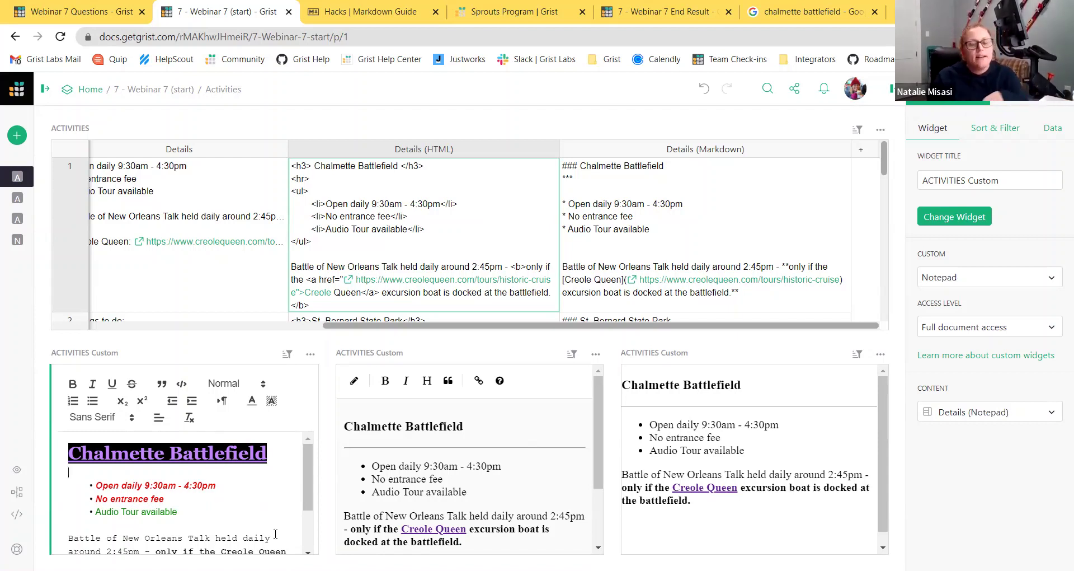
left_click(474, 471)
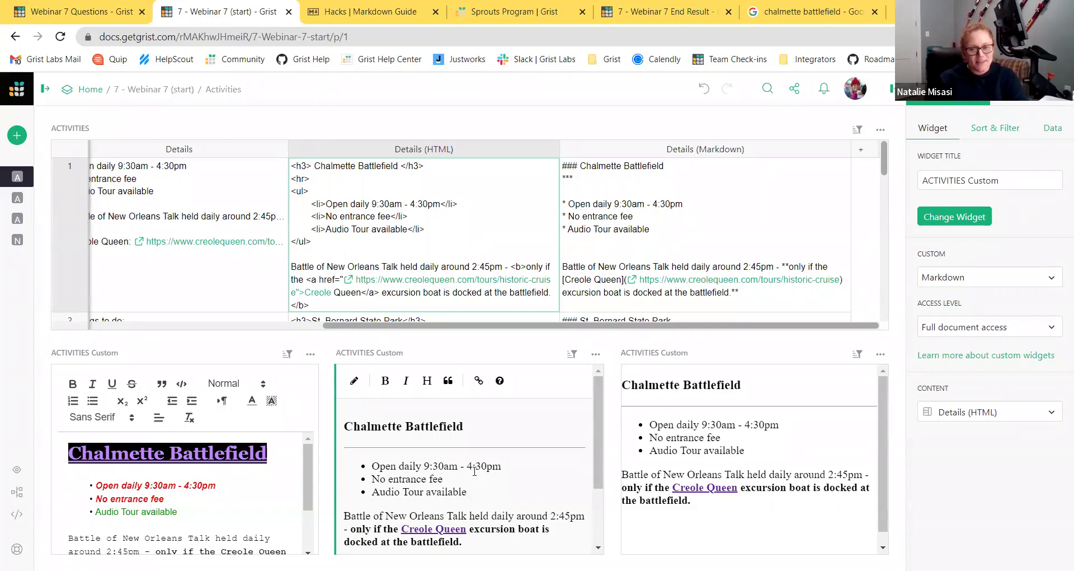
left_click(757, 453)
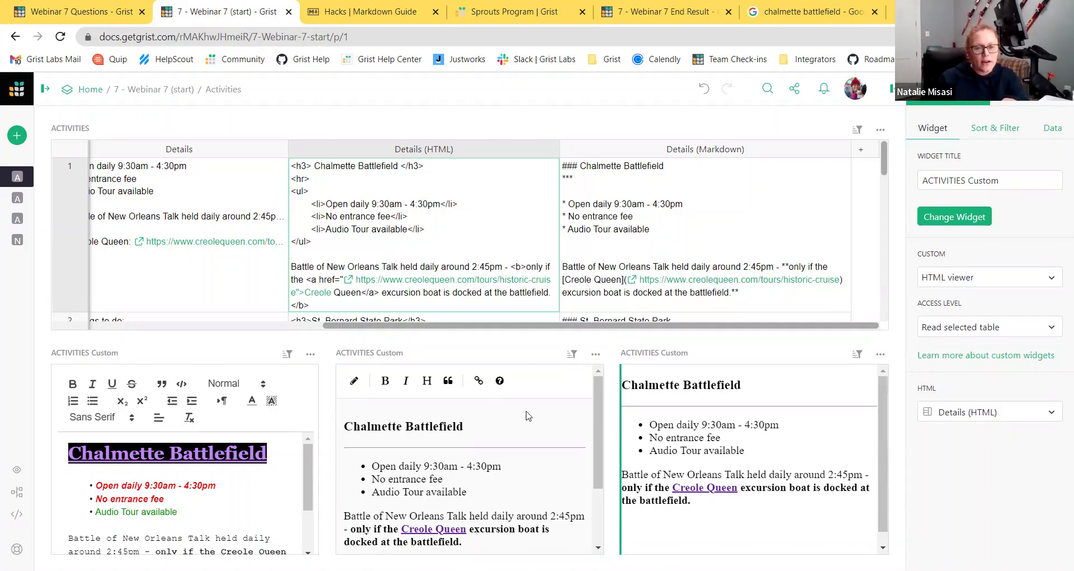
left_click(551, 478)
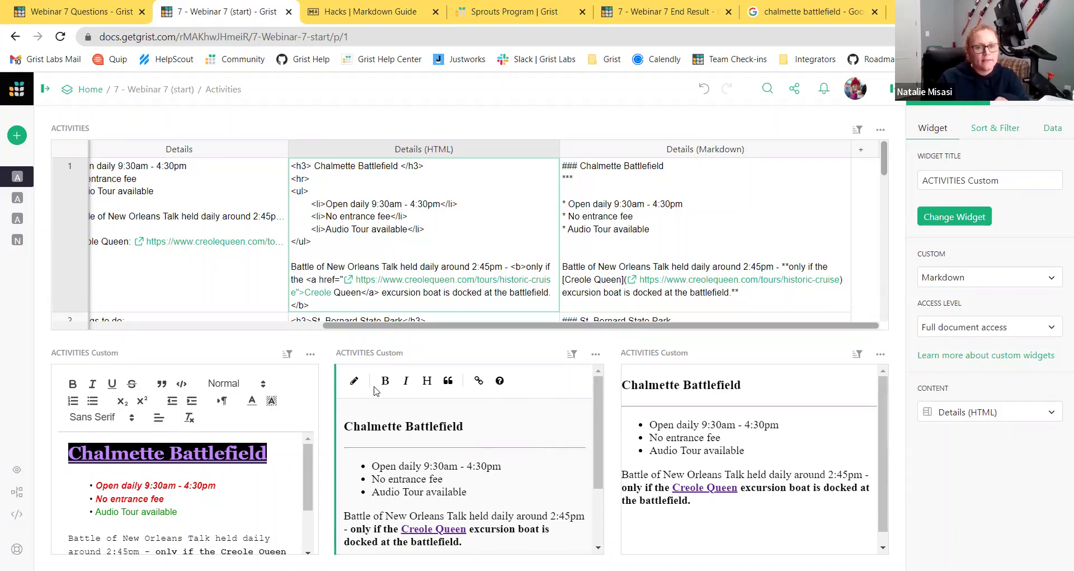
Add a custom widget based on the Activities table to the page named New page
left_click(45, 88)
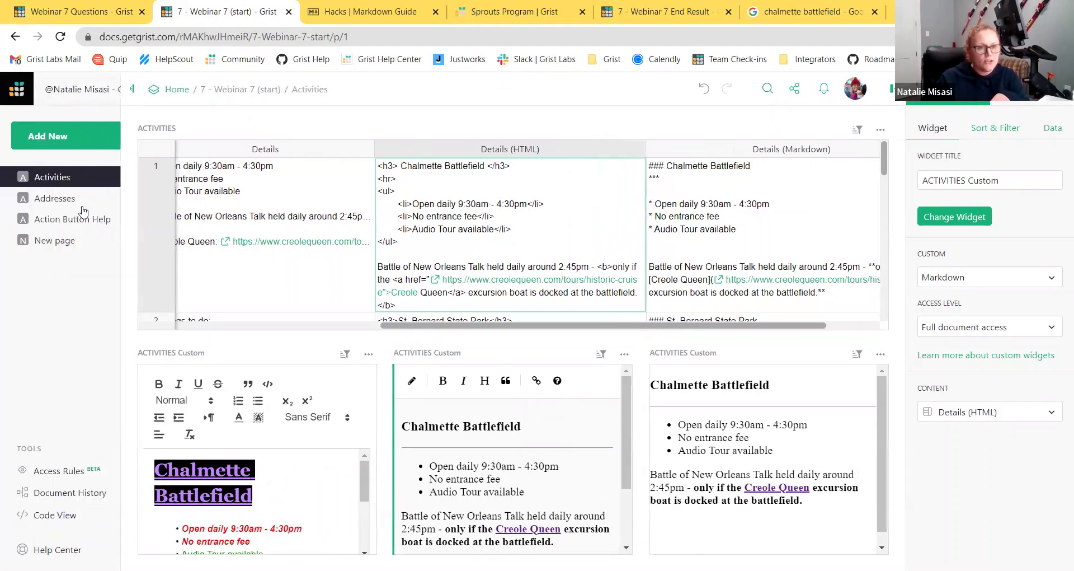
left_click(68, 240)
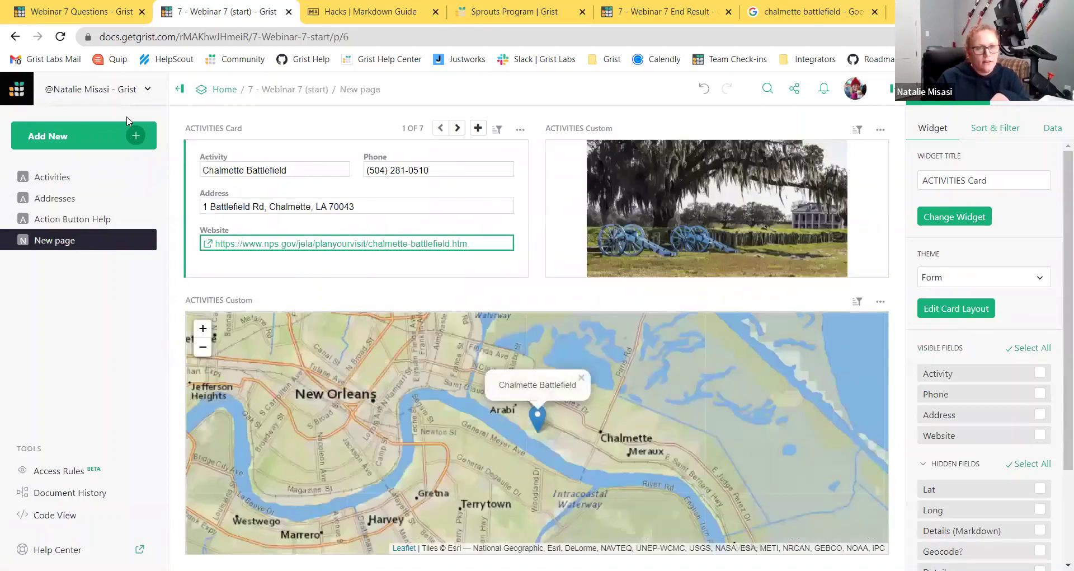
left_click(125, 136)
left_click(135, 182)
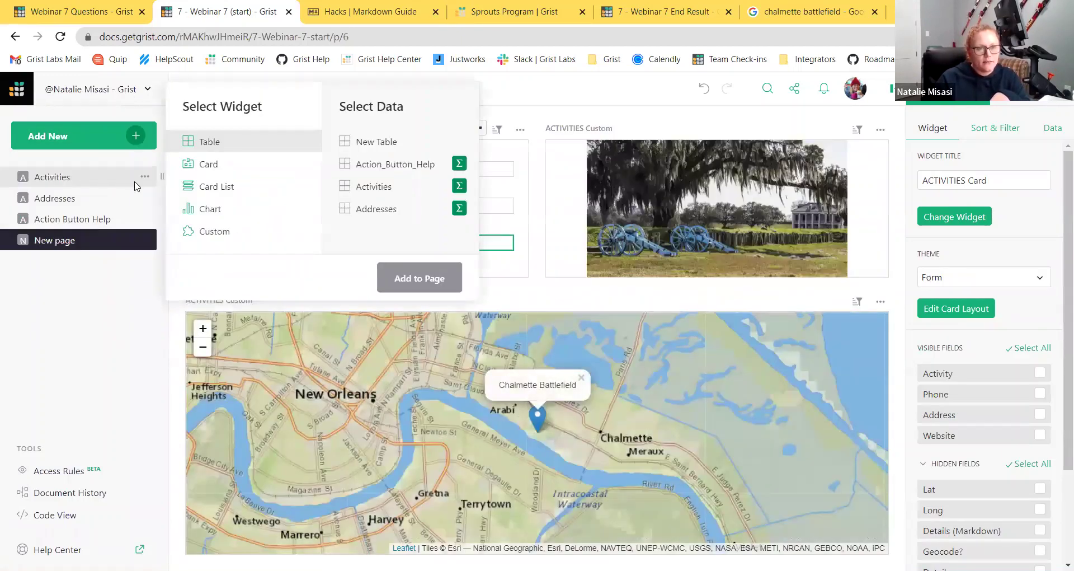
left_click(278, 234)
left_click(372, 187)
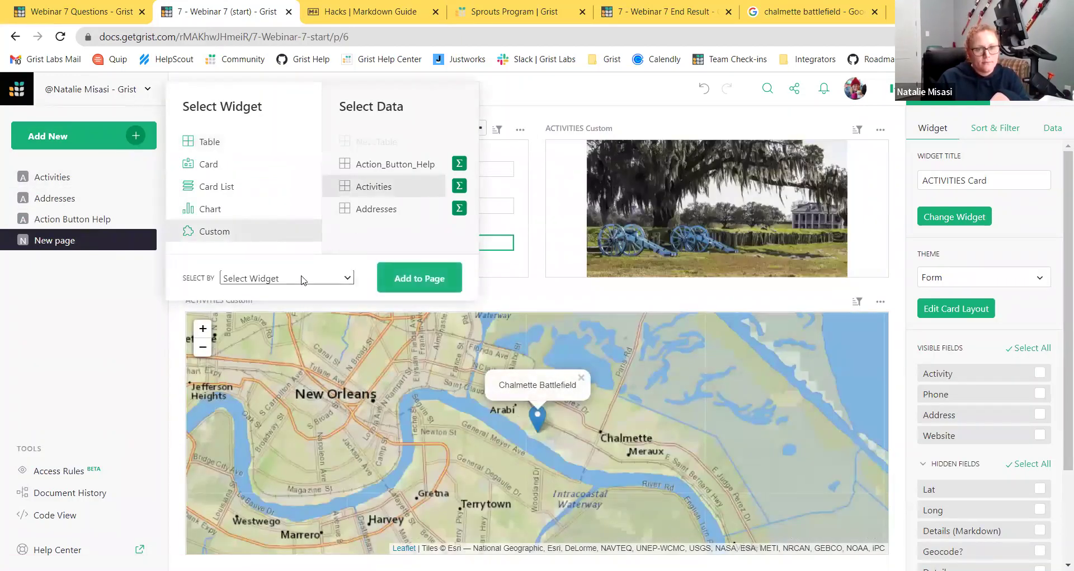
left_click(419, 278)
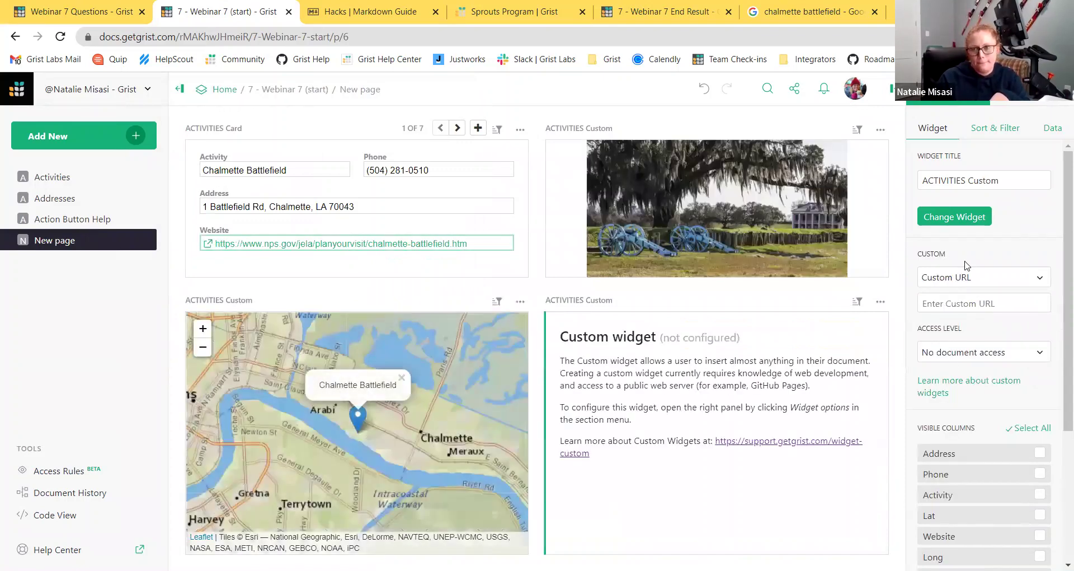
Configure the new widget as Markdown with full document access and the Details (Markdown) column, and place it left of the map
left_click(967, 277)
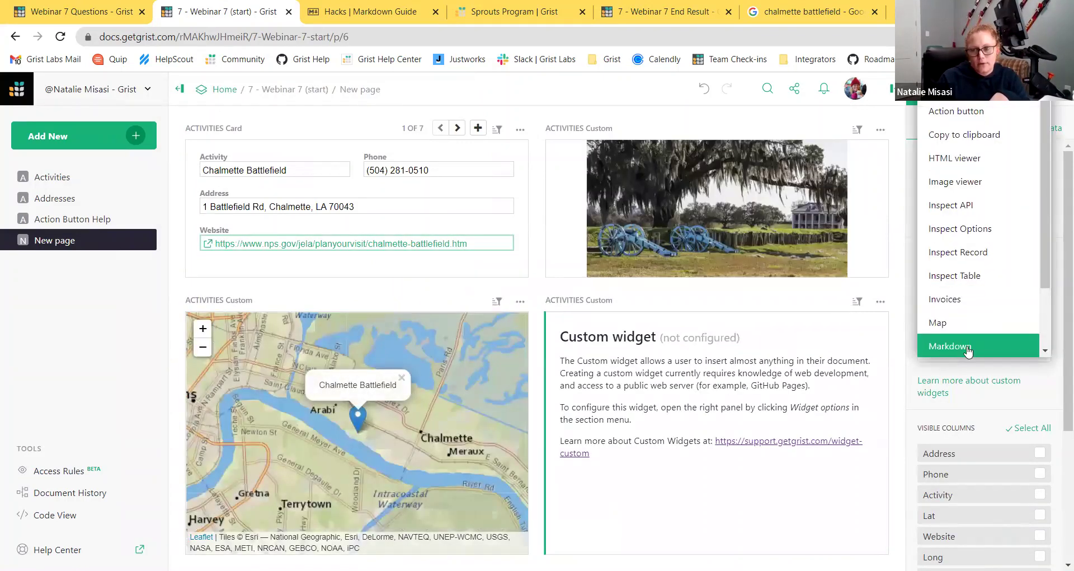
left_click(968, 351)
left_click(958, 342)
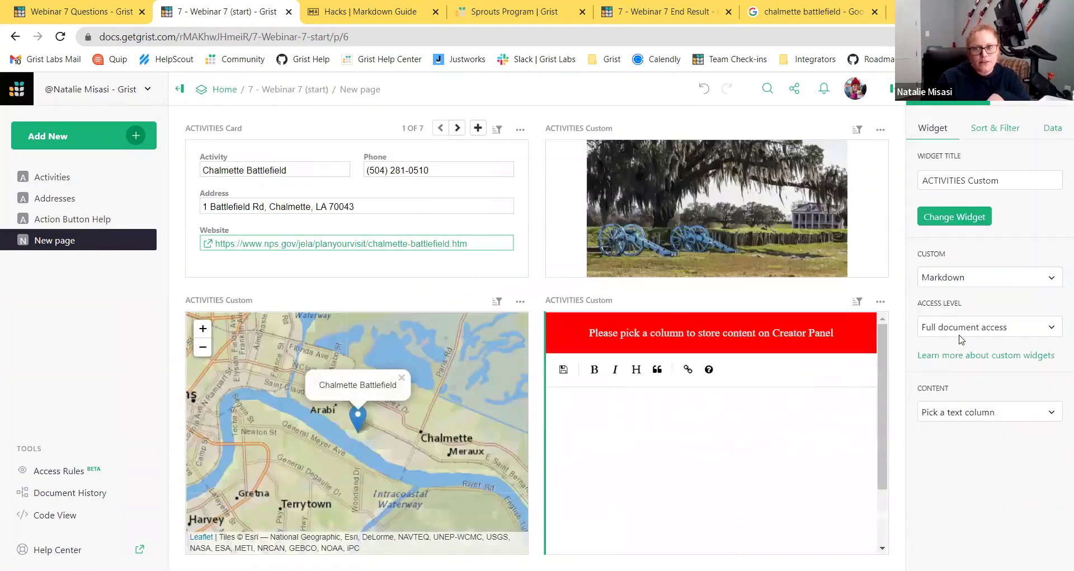
left_click(978, 412)
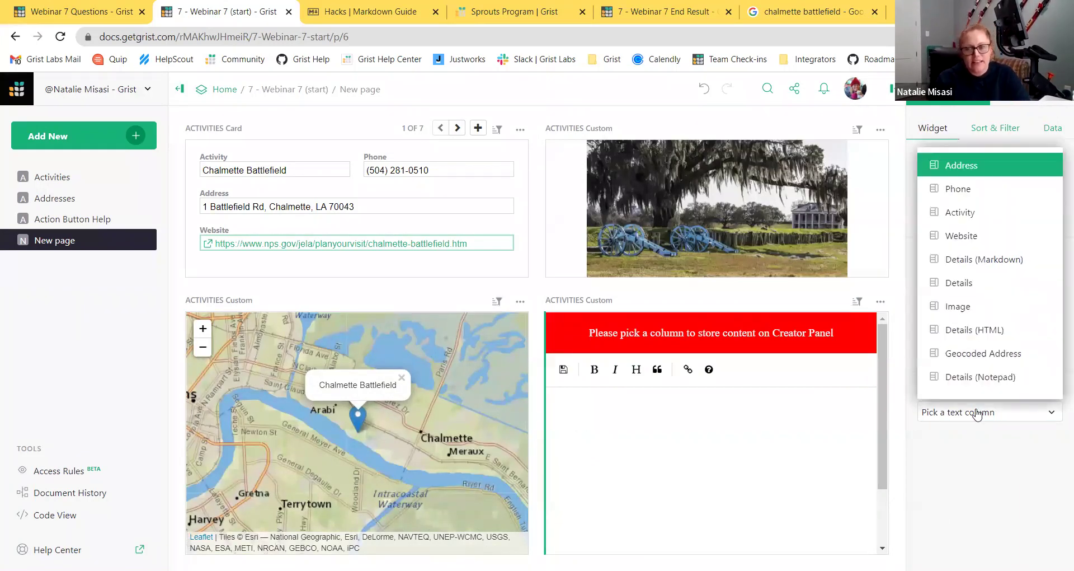
left_click(984, 259)
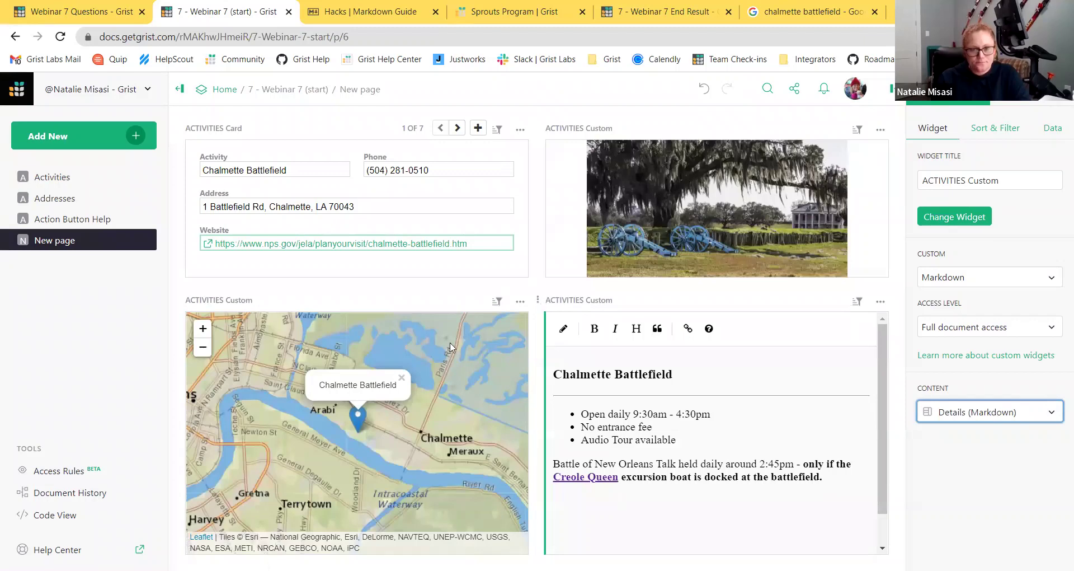
left_click_drag(538, 300, 351, 357)
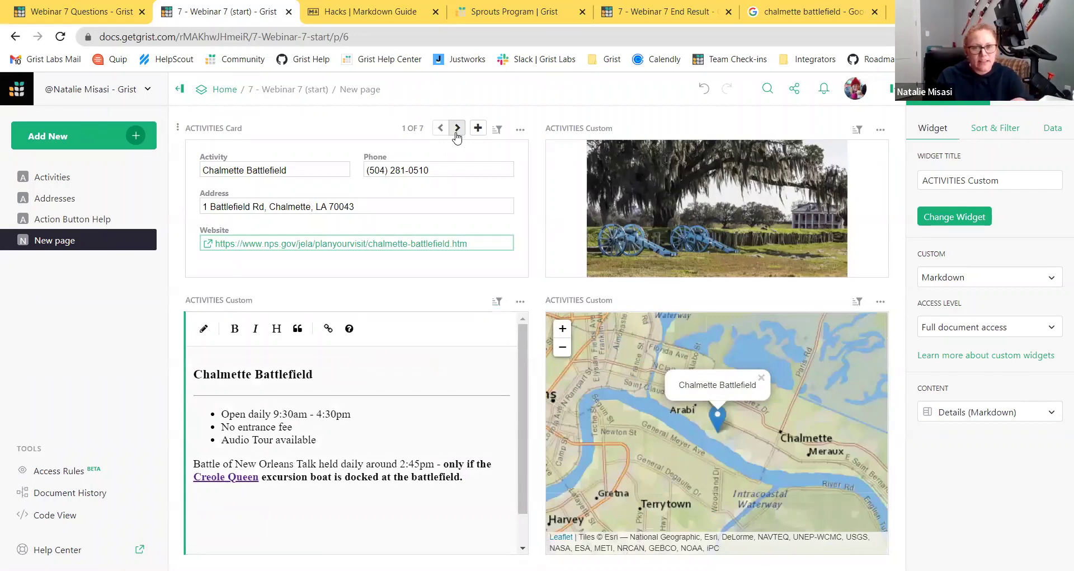
Browse forward through the activity cards to Fort Proctor to see the linked details, image and map
left_click(457, 132)
left_click(456, 128)
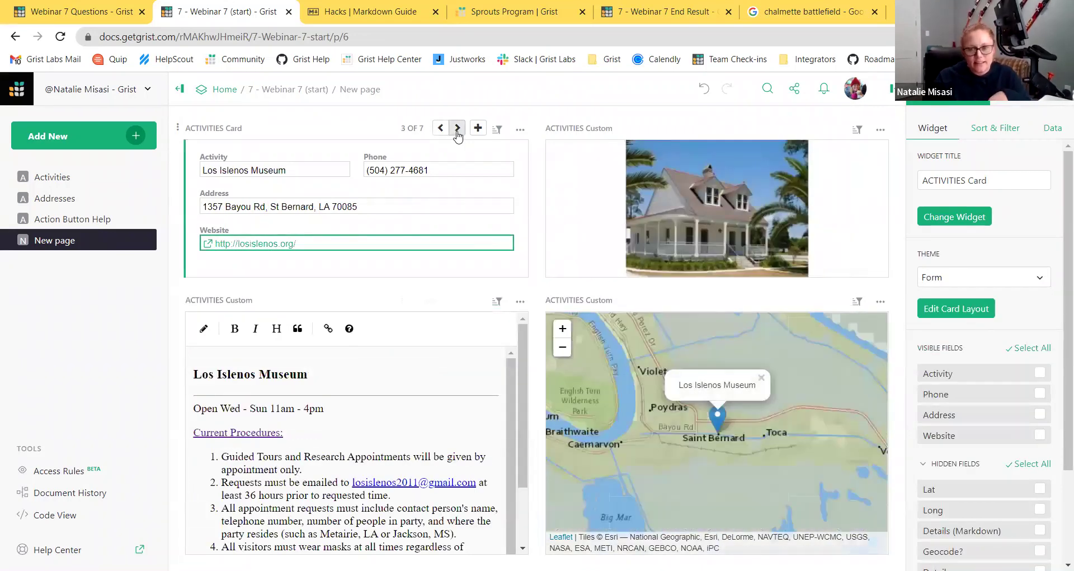
left_click(457, 129)
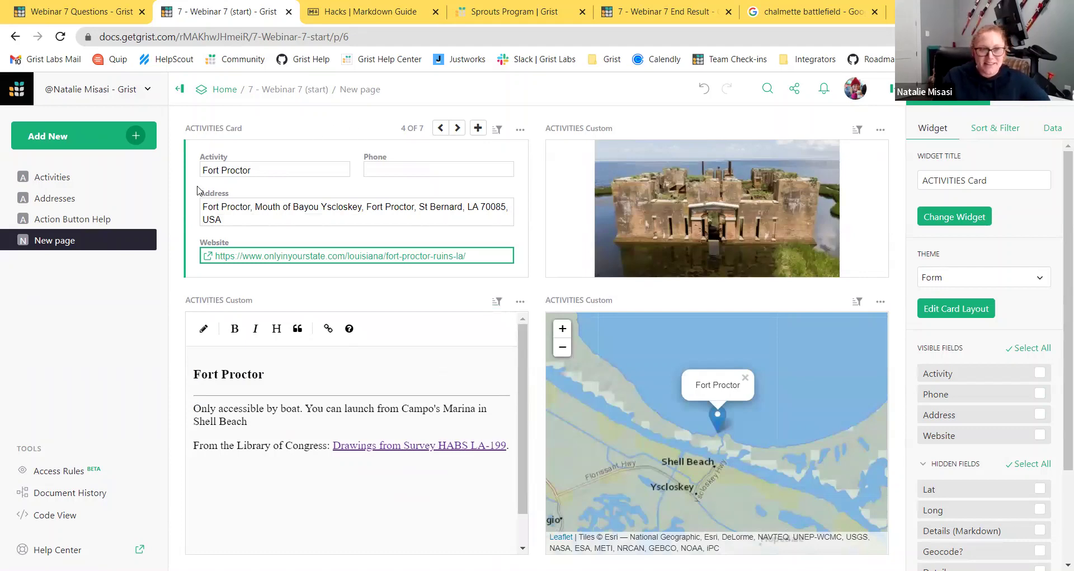
Delete the map widget from the Addresses page
left_click(92, 203)
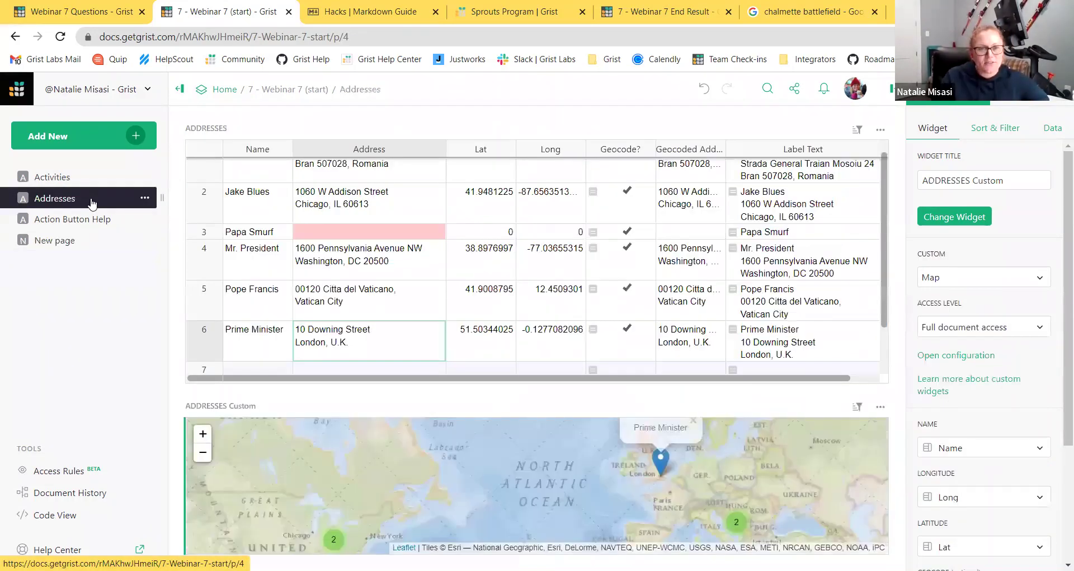
left_click(880, 406)
key("Escape")
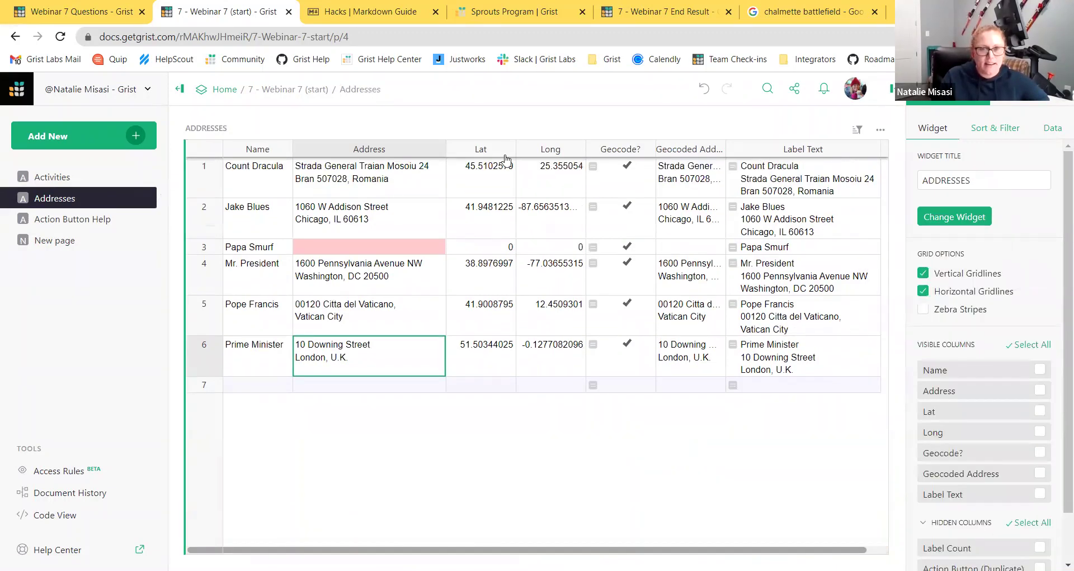
Hide the Lat, Long, Geocode? and Geocoded Address columns in the Addresses table
left_click(508, 148)
left_click(550, 302)
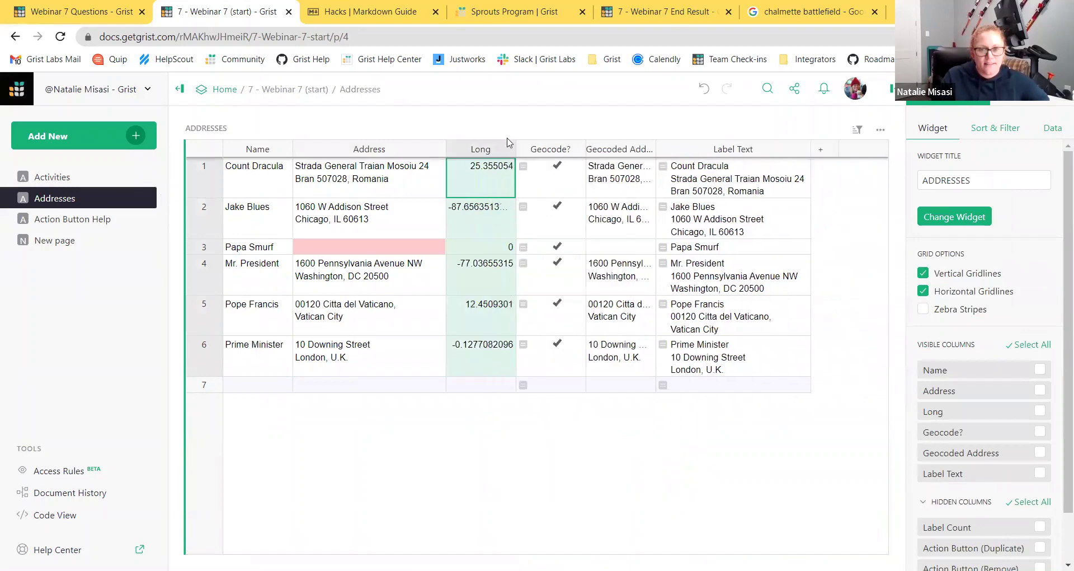
left_click(507, 149)
left_click(568, 307)
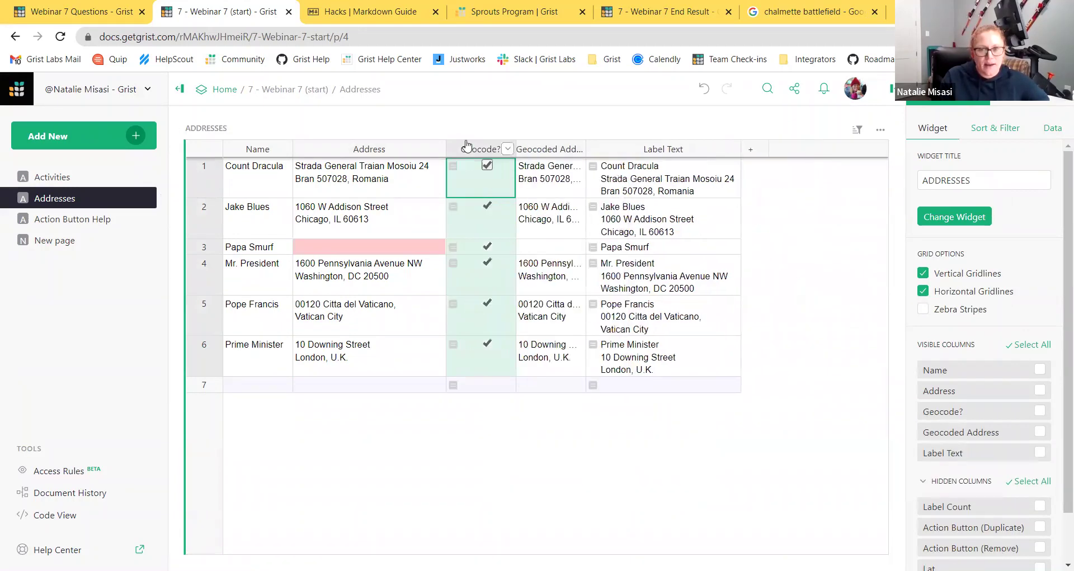
left_click(508, 148)
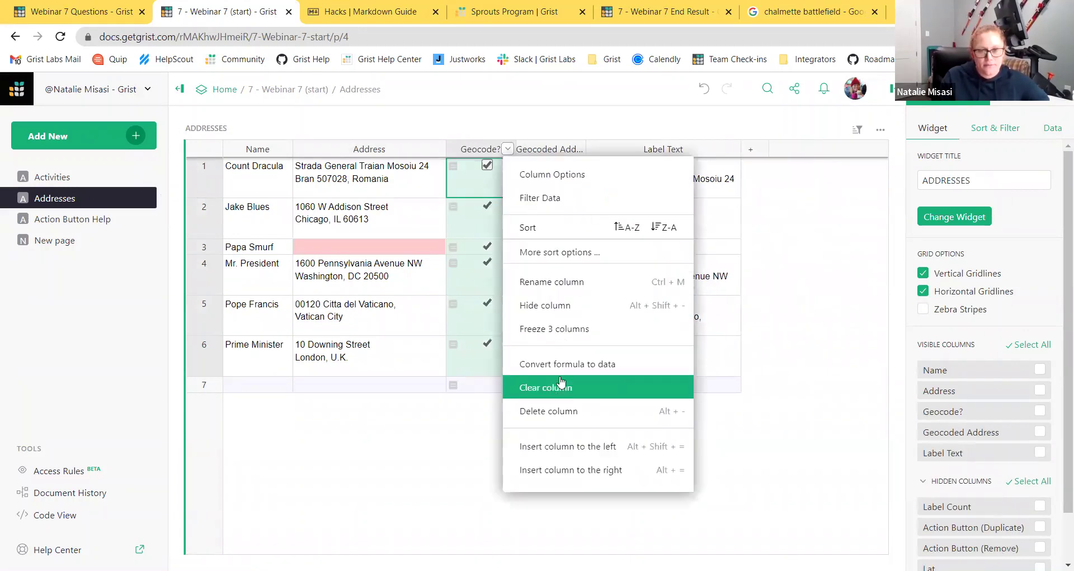
left_click(559, 306)
left_click(508, 148)
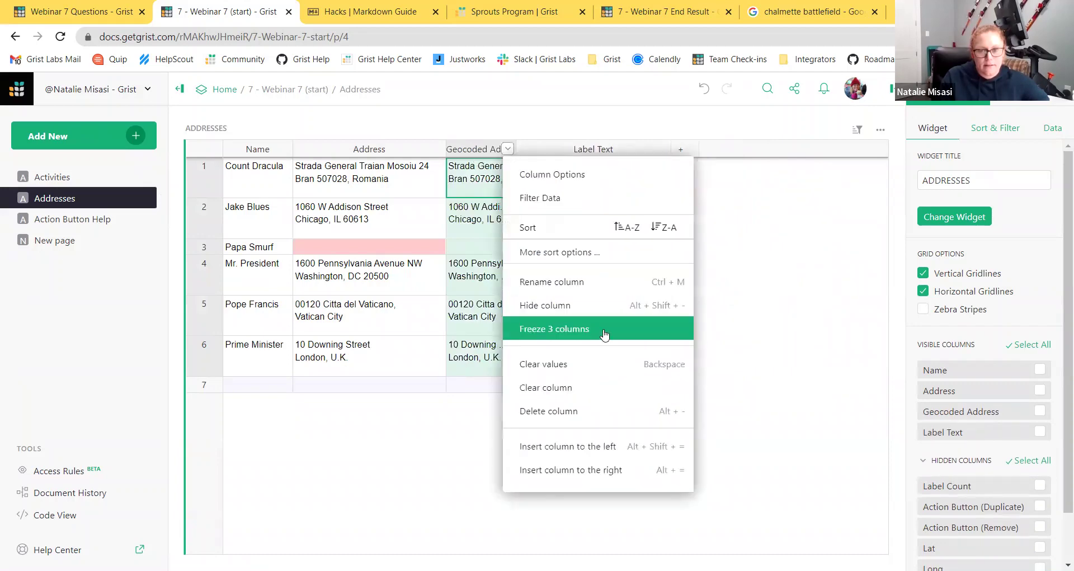
left_click(572, 308)
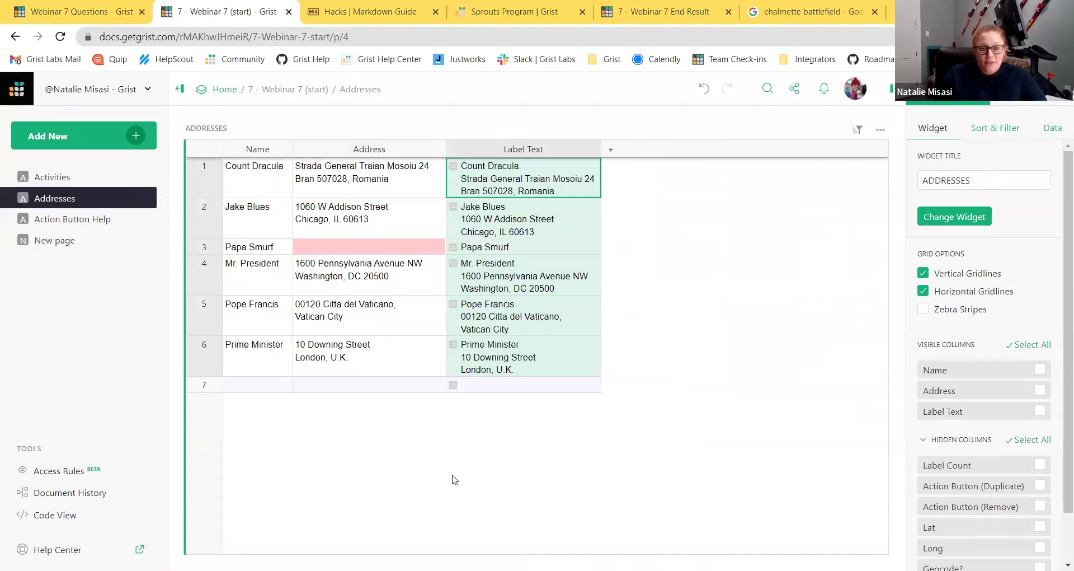
Add a custom widget based on the Addresses table to the Addresses page without linking it to another widget
left_click(89, 132)
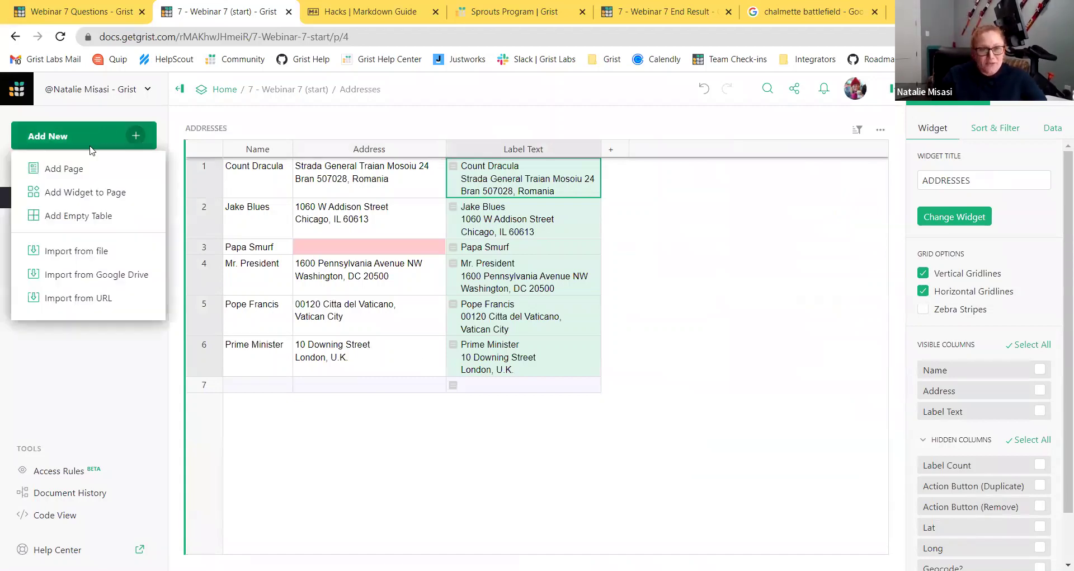
left_click(88, 184)
left_click(246, 230)
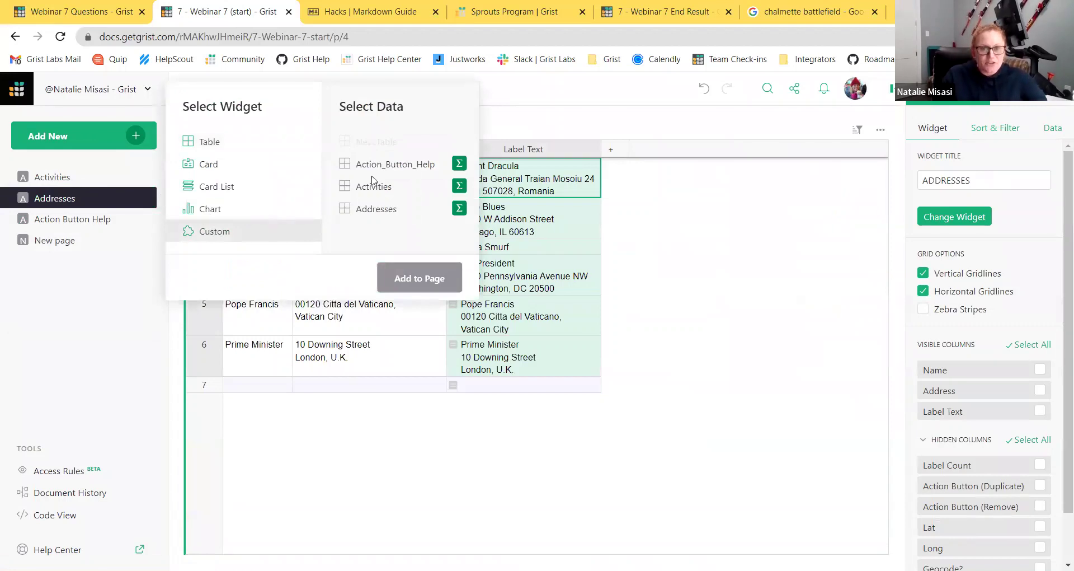
left_click(382, 207)
left_click(283, 278)
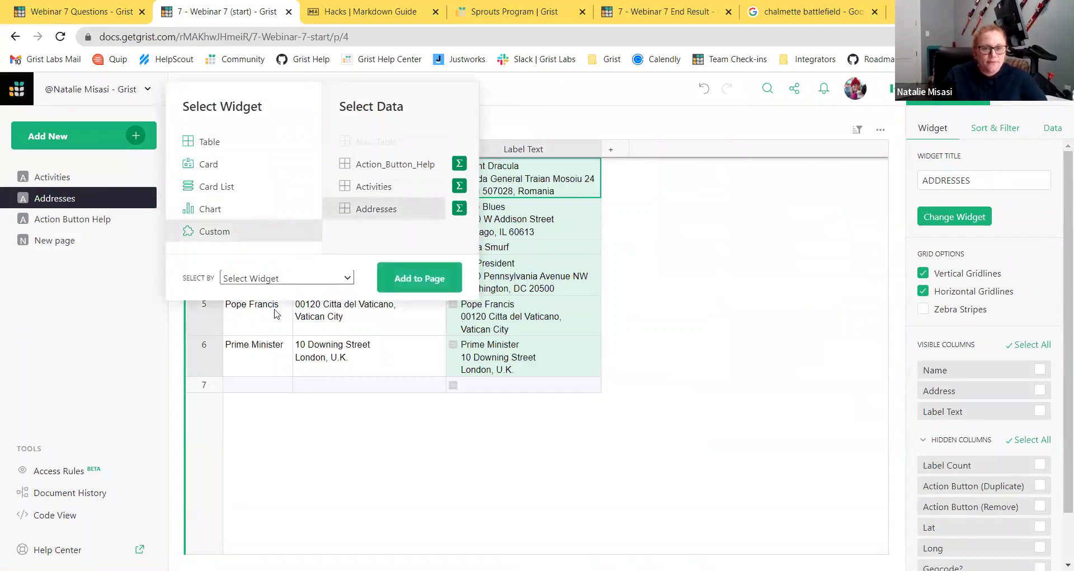
left_click(275, 305)
left_click(418, 278)
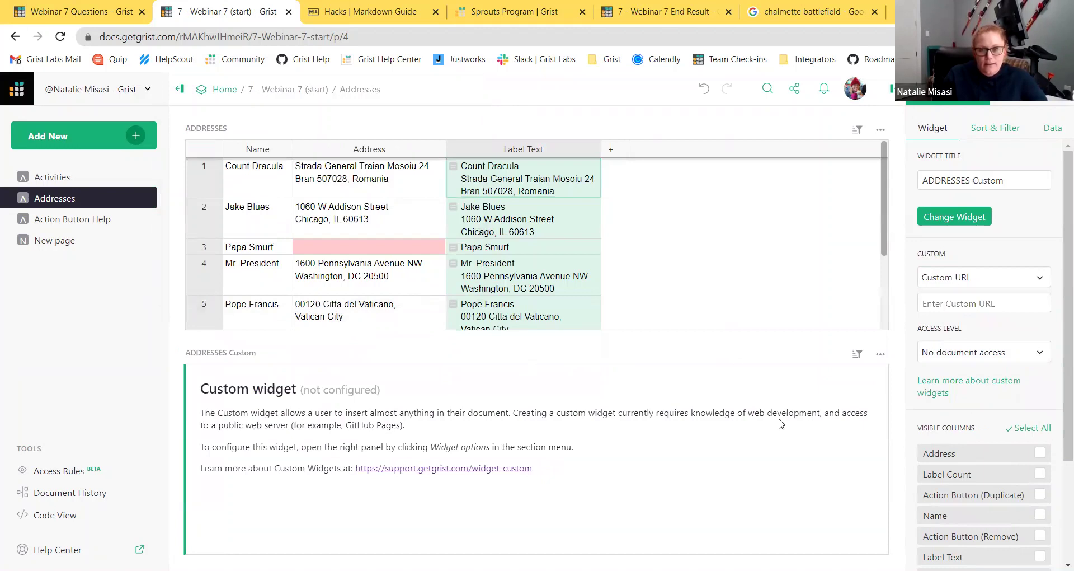
Set the new custom widget to Print labels and grant it read access to the selected table
left_click(969, 283)
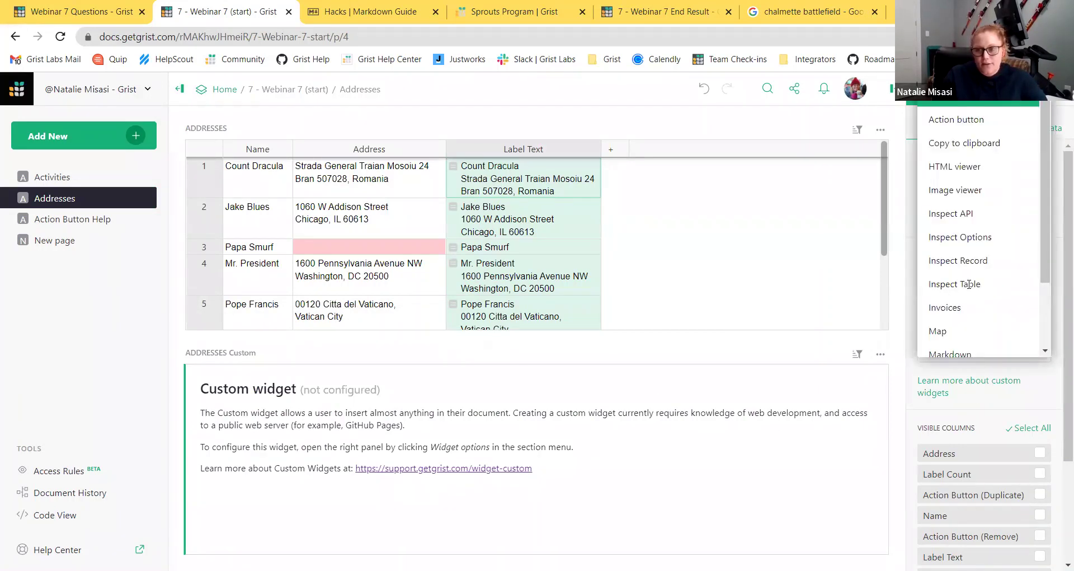
scroll(969, 285, "down", 3)
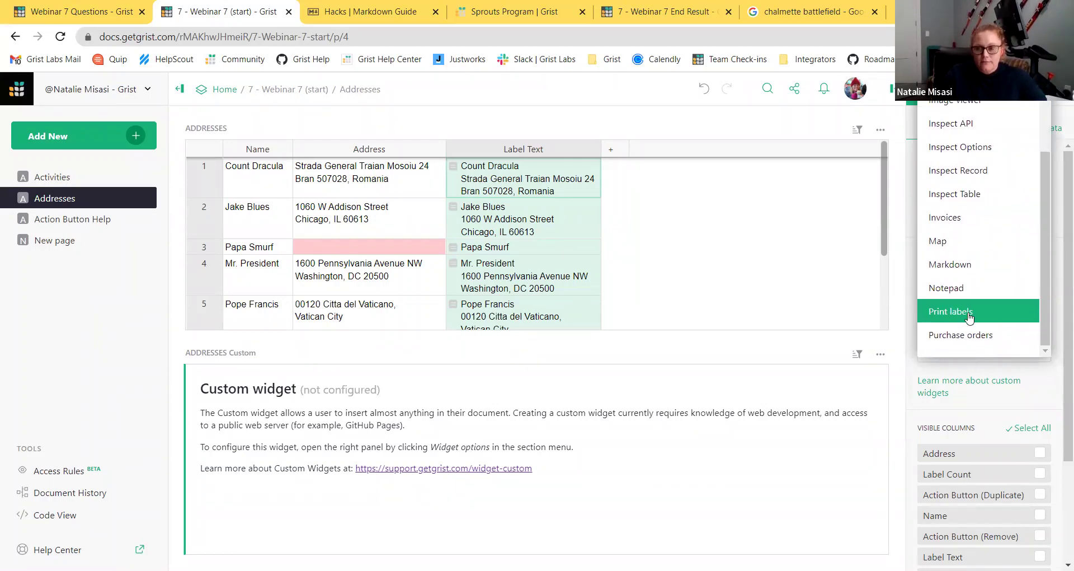
left_click(970, 316)
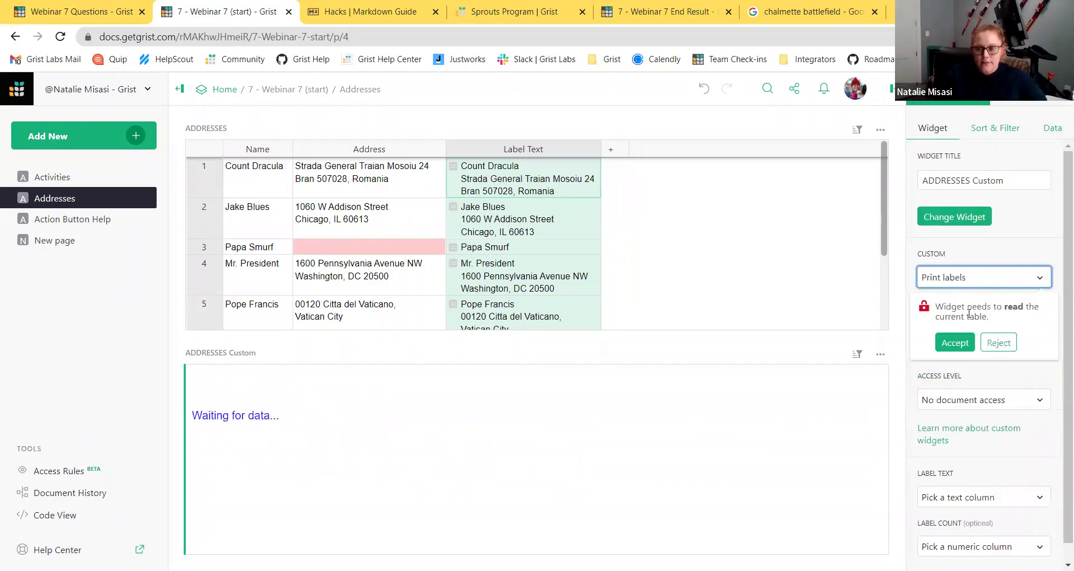
left_click(955, 343)
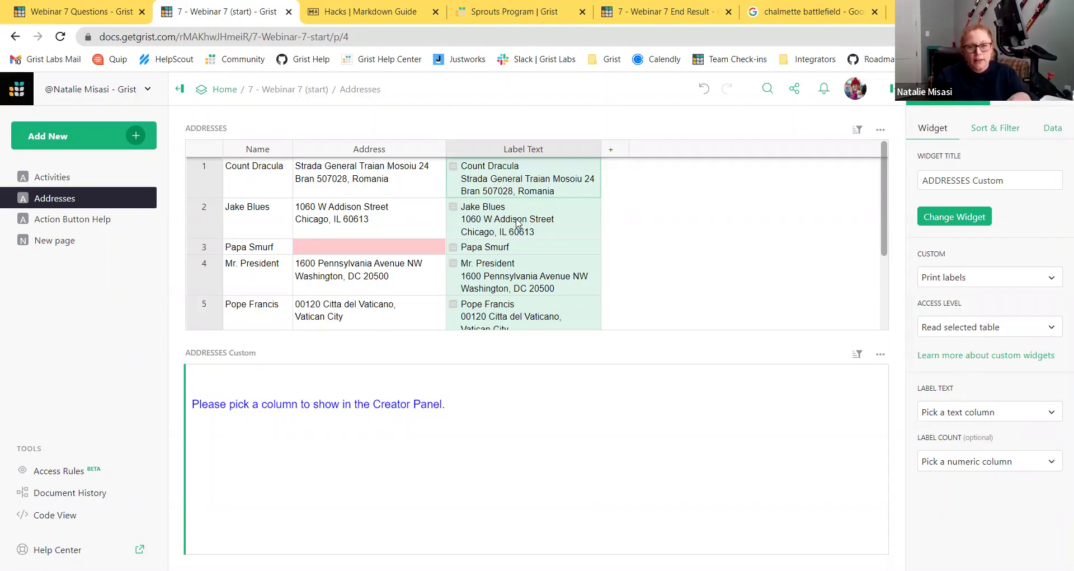
Examine the Name and Address cells and the Label Text formula that combines them in the Addresses table
double_click(256, 218)
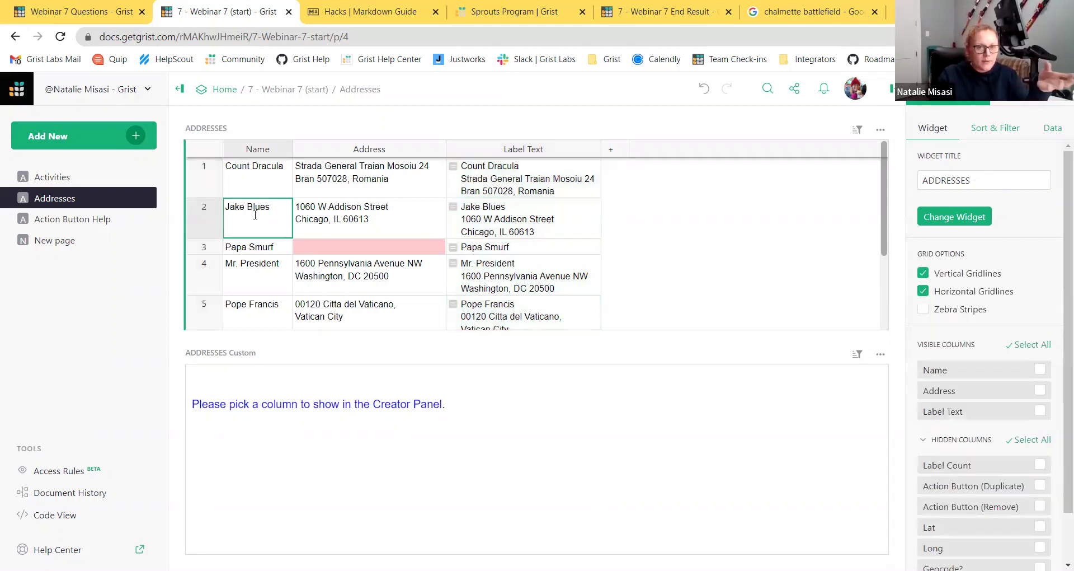
left_click(423, 230)
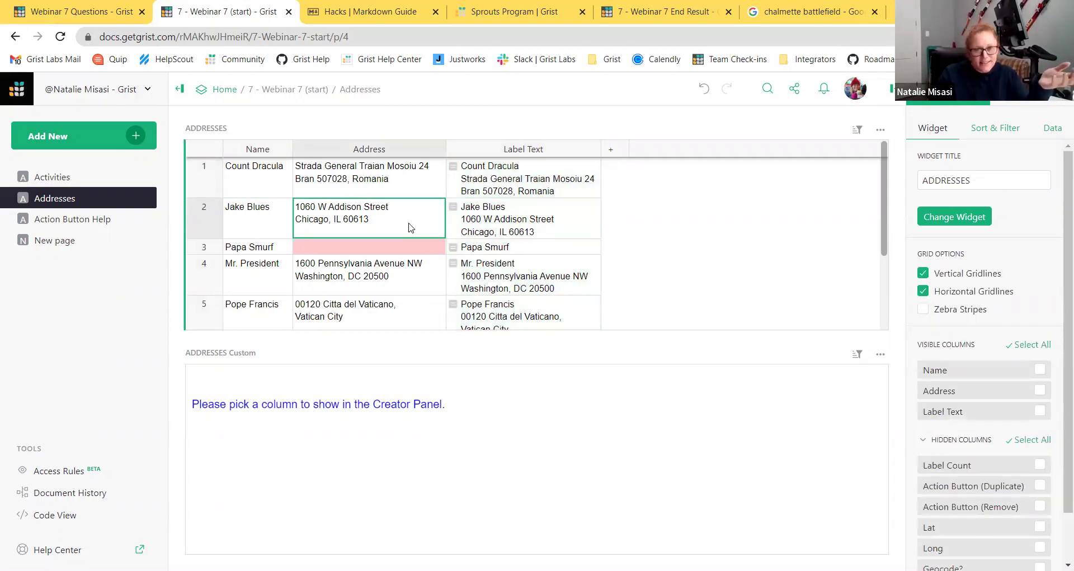
left_click(372, 253)
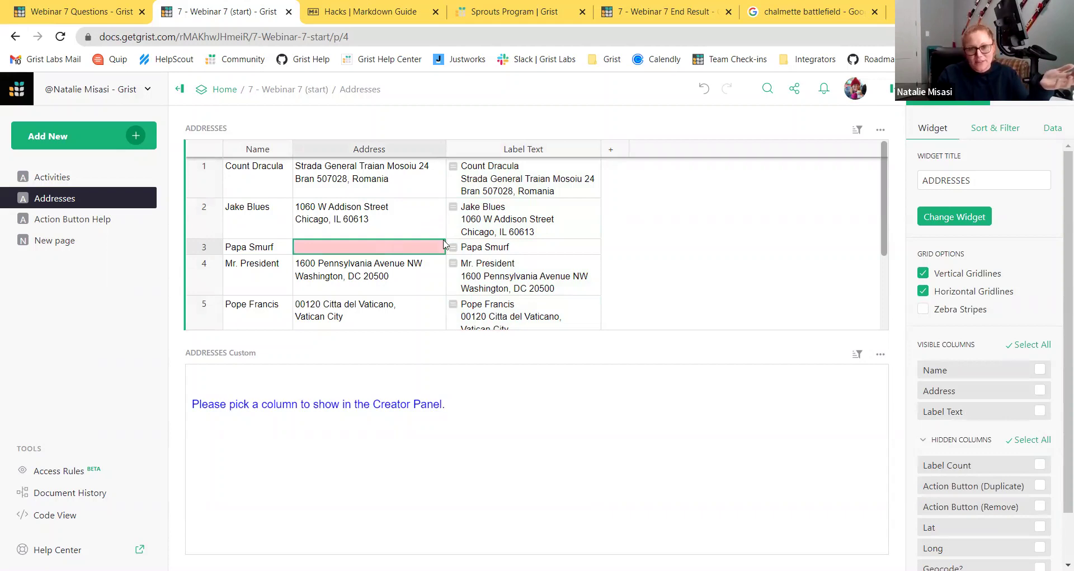
double_click(505, 215)
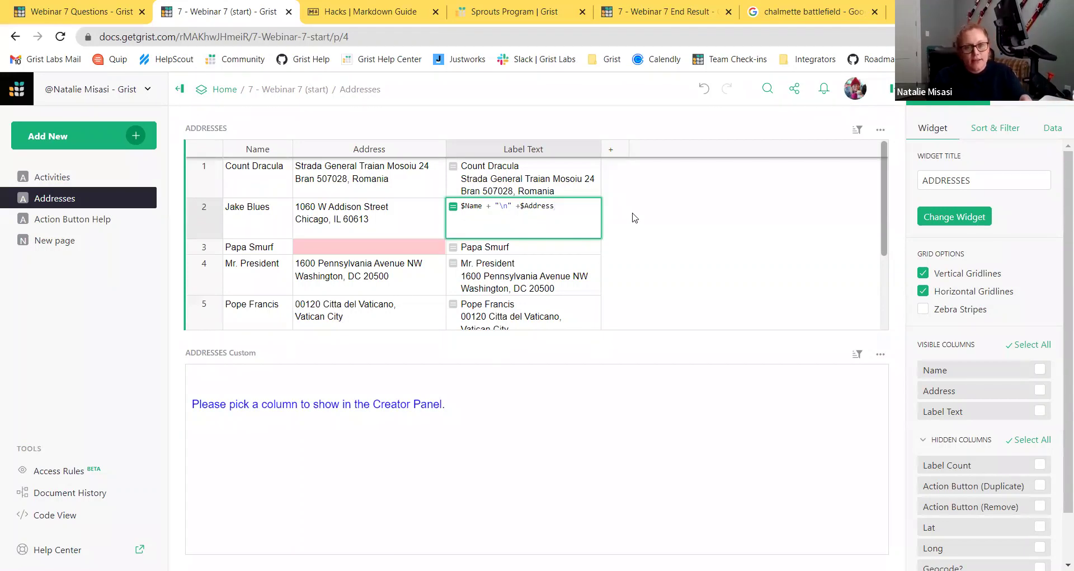
key("Return")
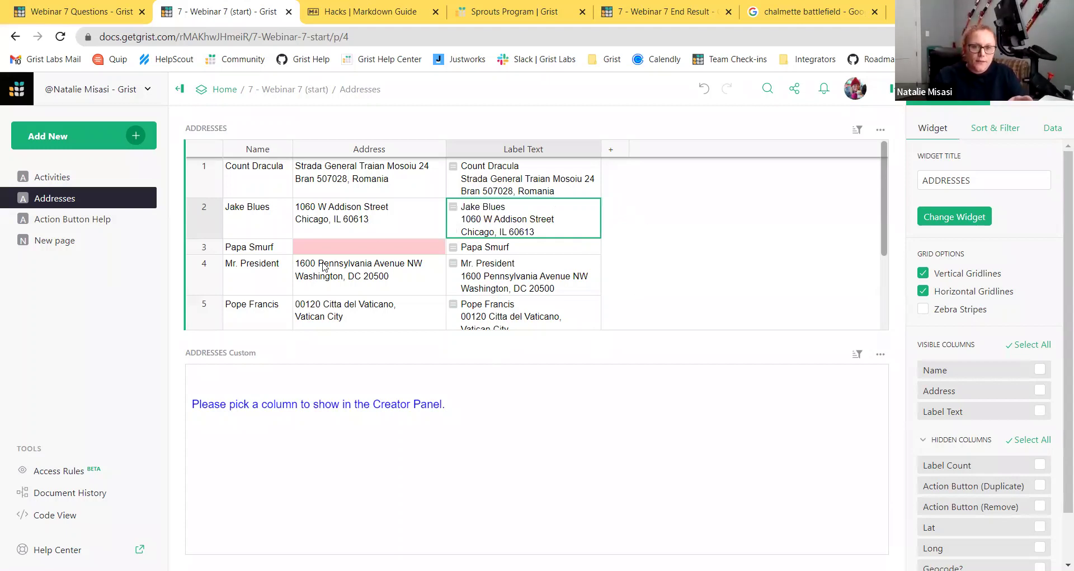
Use the Label Text column as the widget's label text and place the widget to the right of the Addresses table
left_click(772, 445)
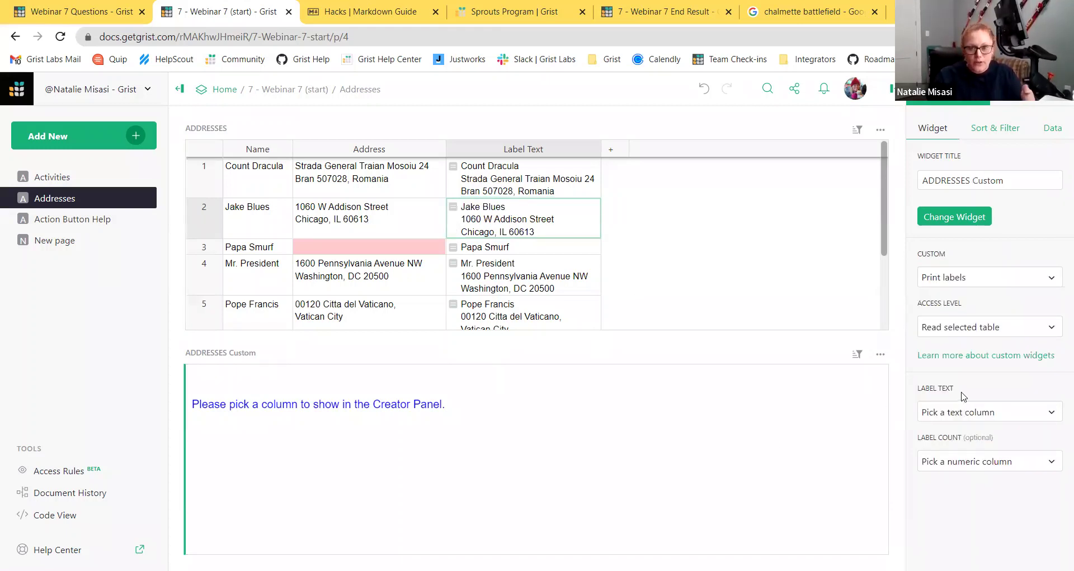
left_click(982, 411)
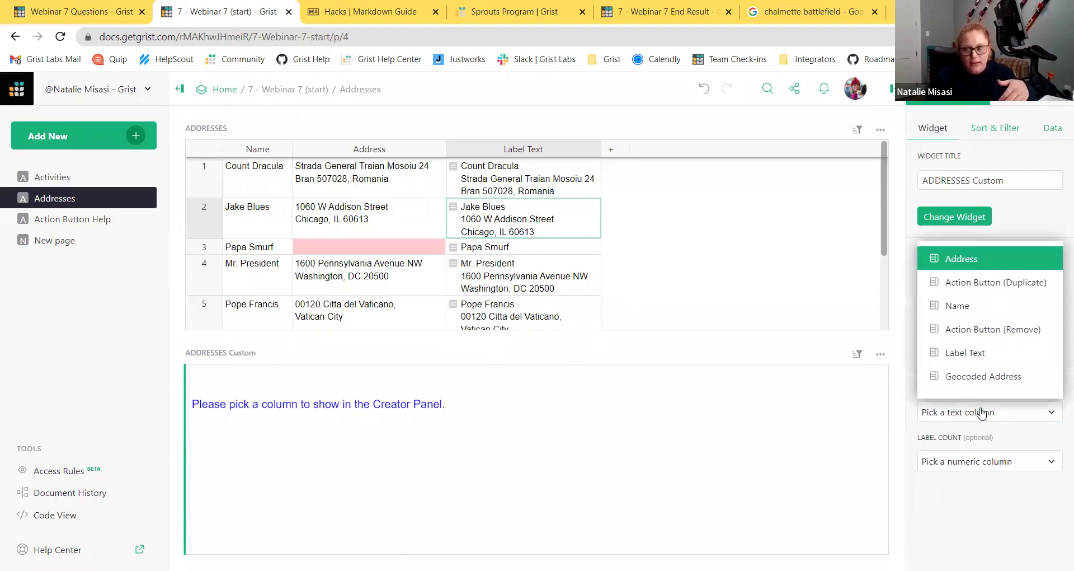
left_click(995, 351)
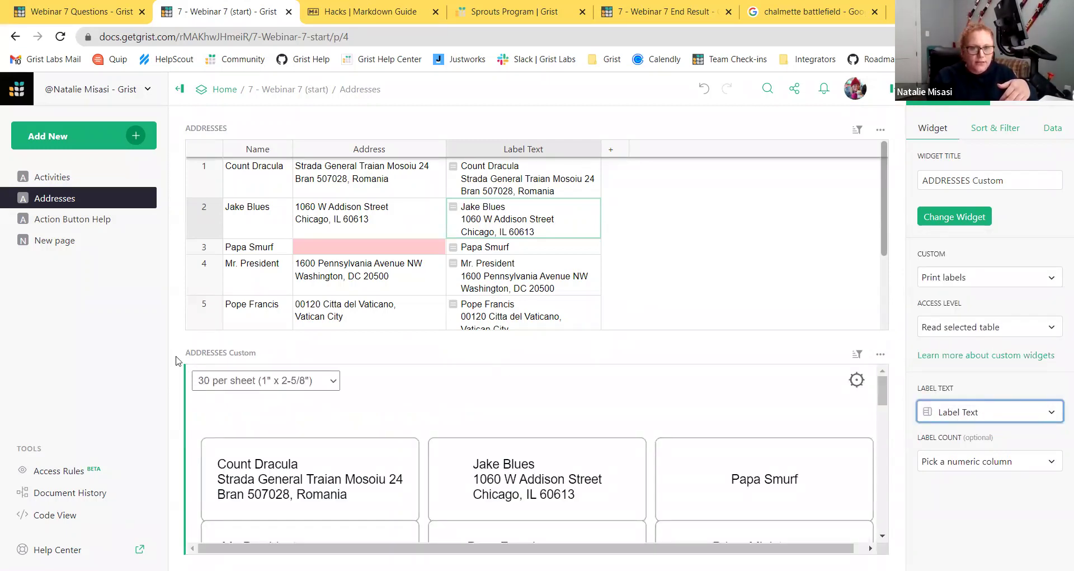
left_click_drag(180, 348, 779, 245)
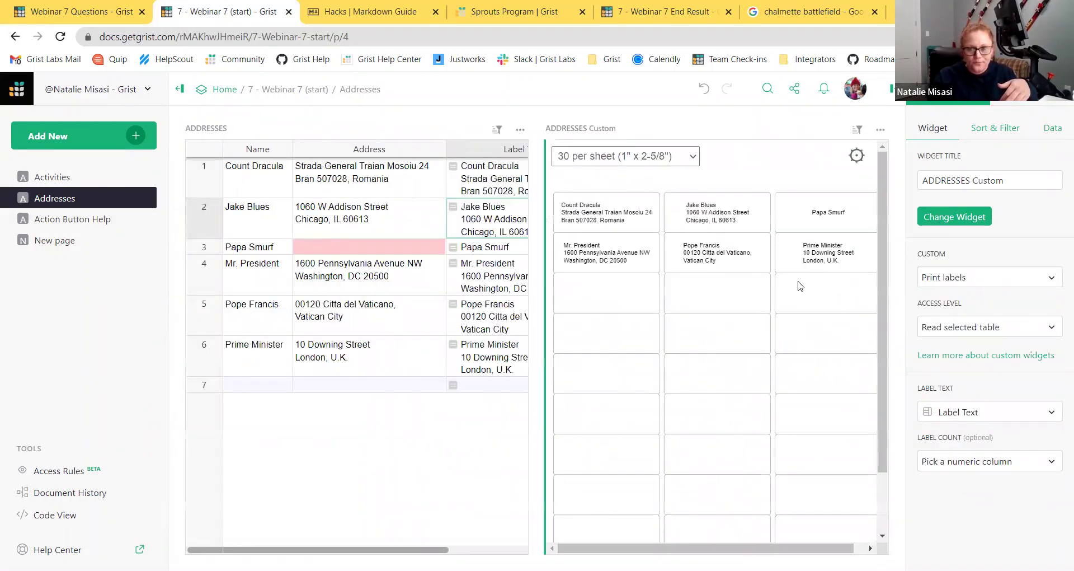
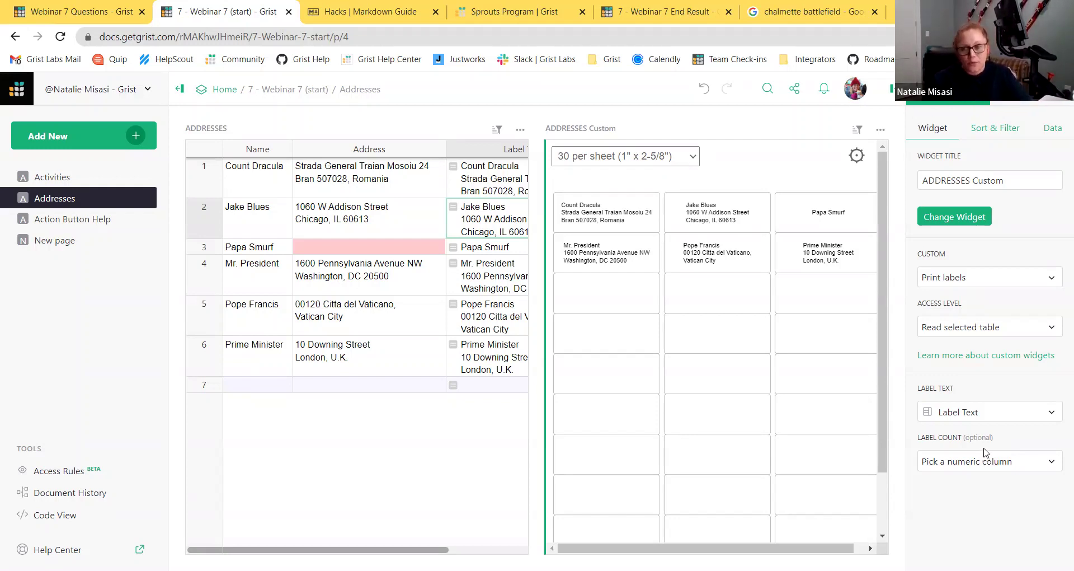
Use the Label Count column as the widget's label count and show that column in the Addresses table
left_click(969, 455)
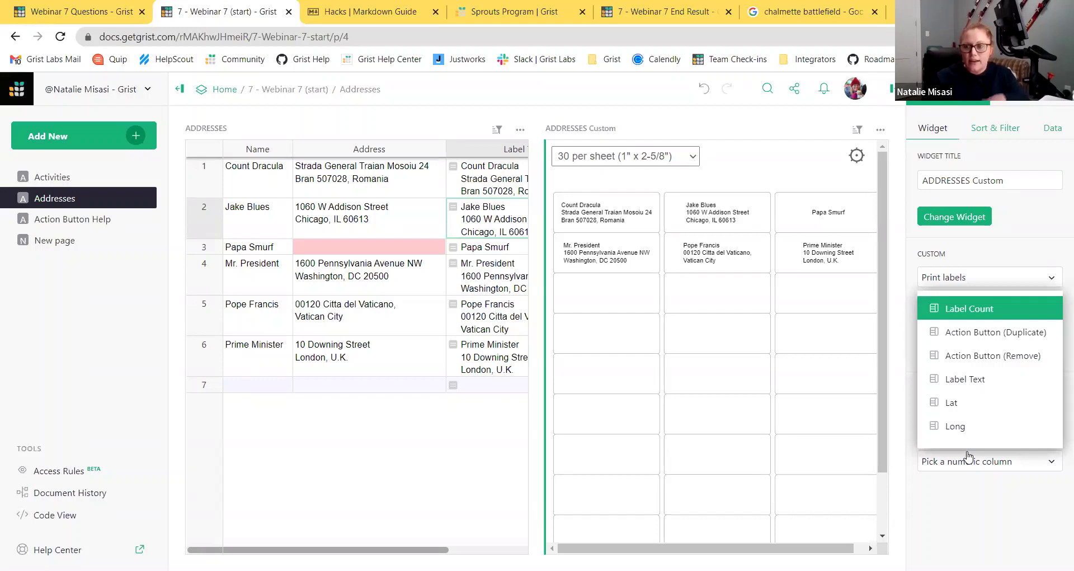
left_click(980, 308)
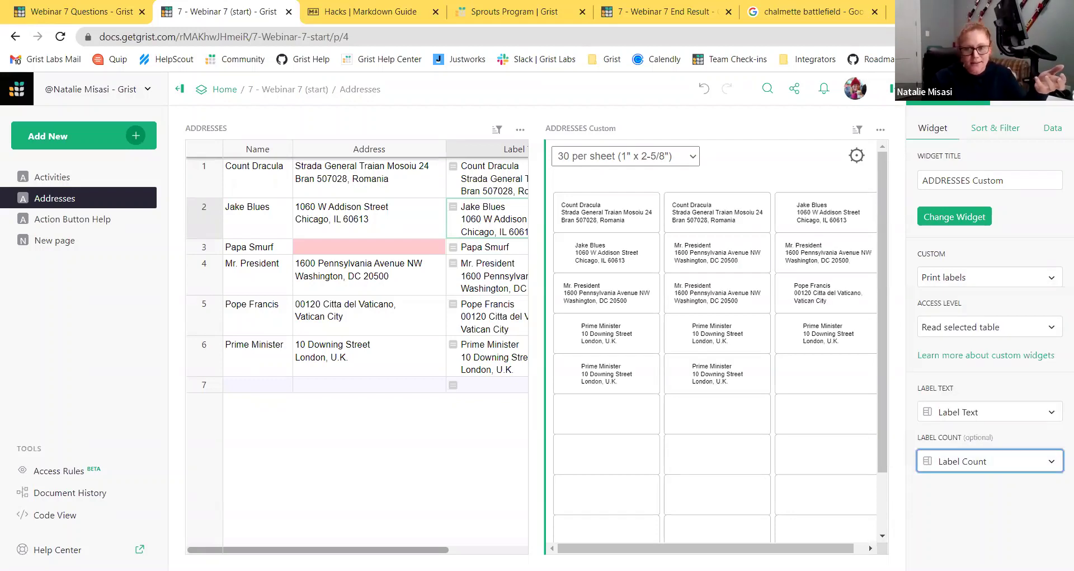
left_click_drag(318, 550, 396, 550)
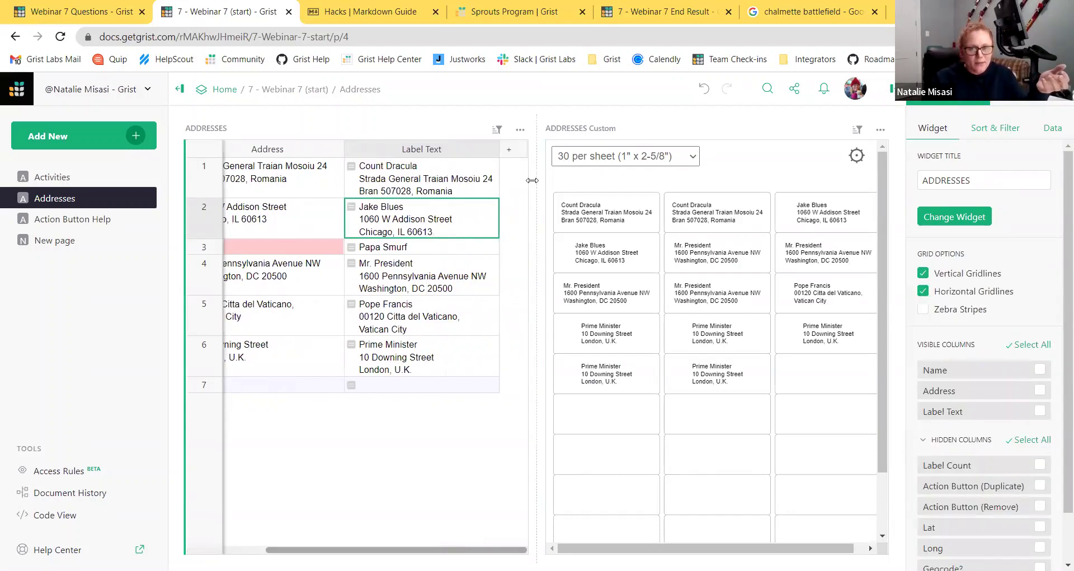
left_click(510, 150)
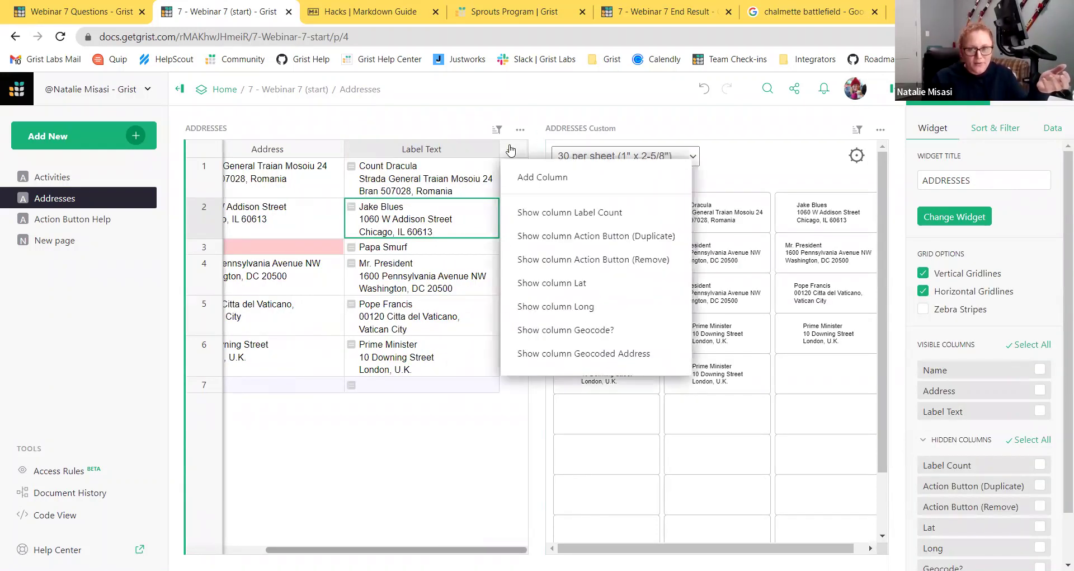
left_click(524, 215)
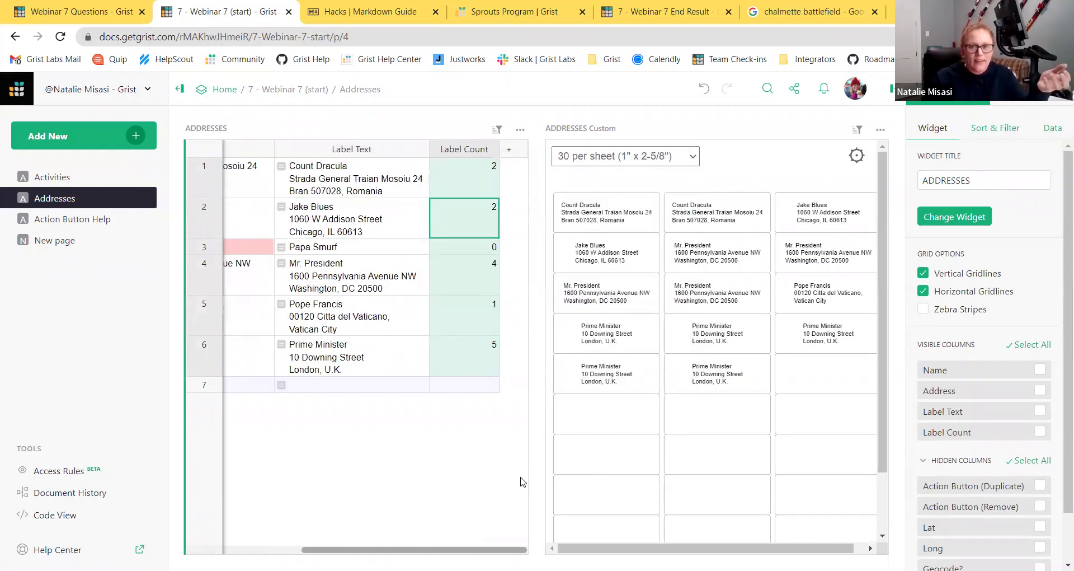
Test the label quantity by setting the Label Count in row 4 to 8, and return it to 4
left_click(457, 177)
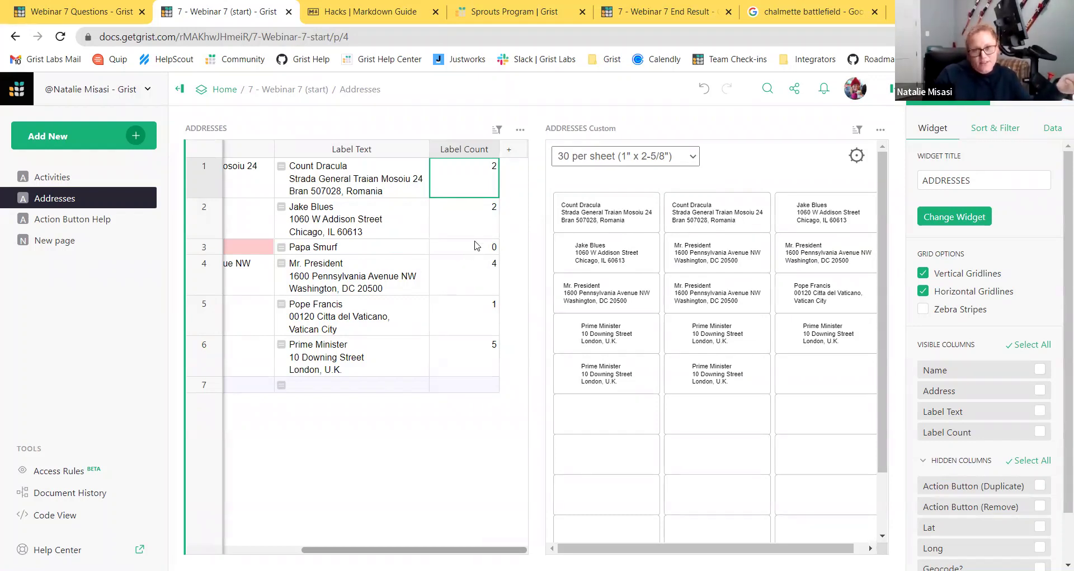
left_click(470, 274)
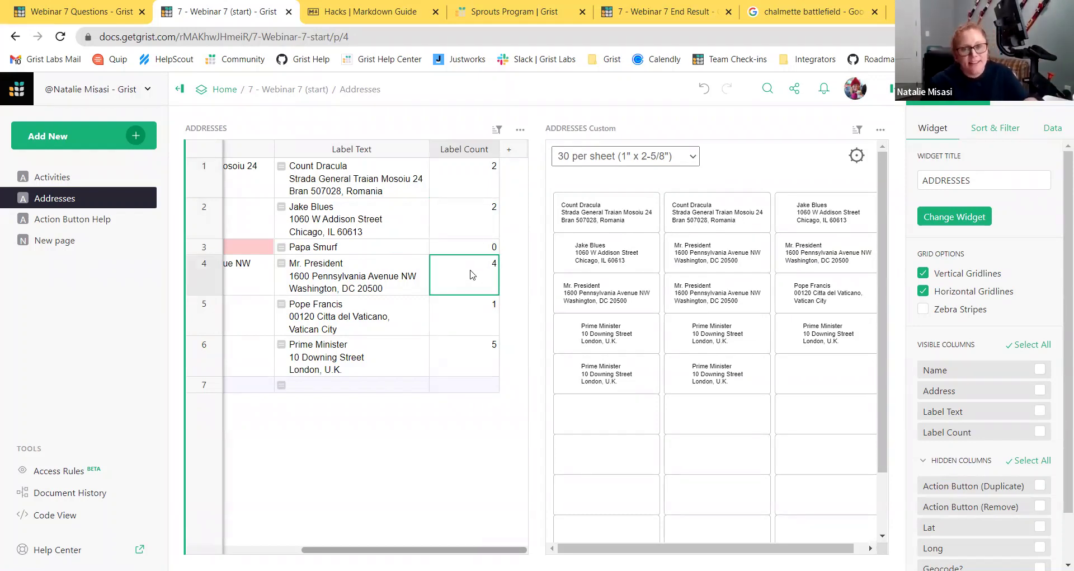
type("8")
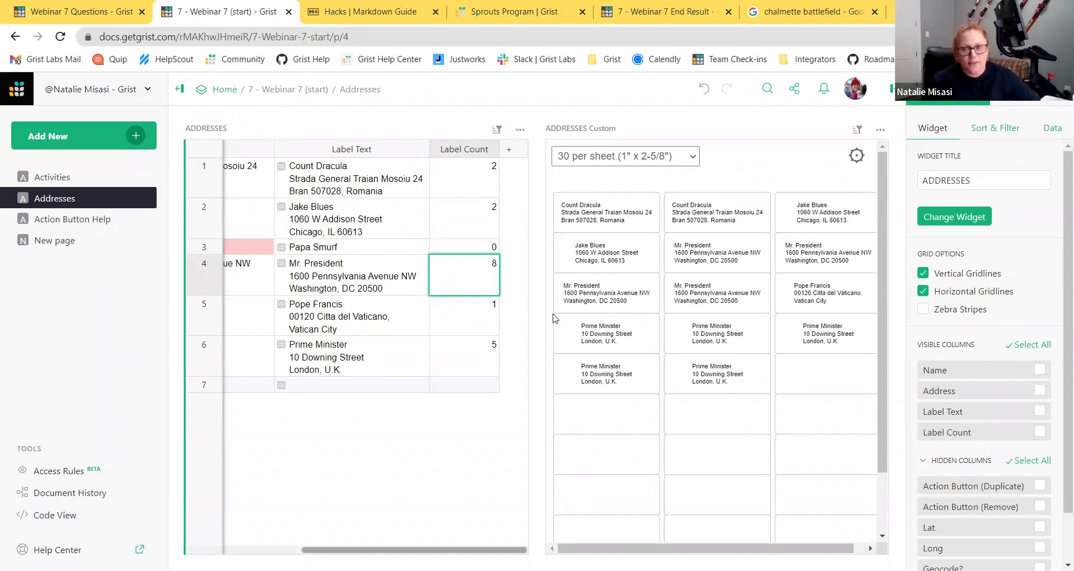
key("Return")
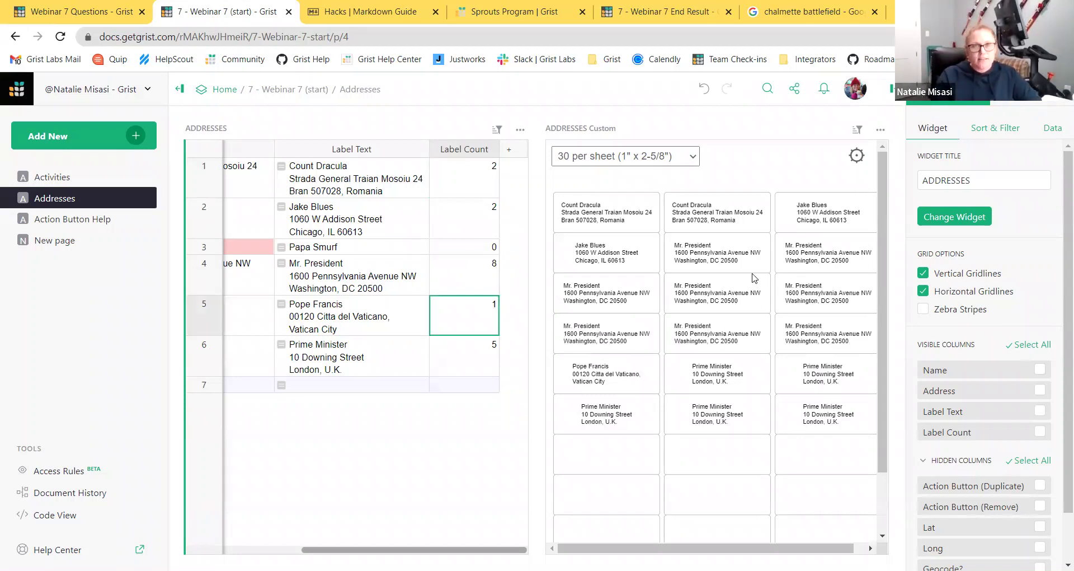
left_click(463, 283)
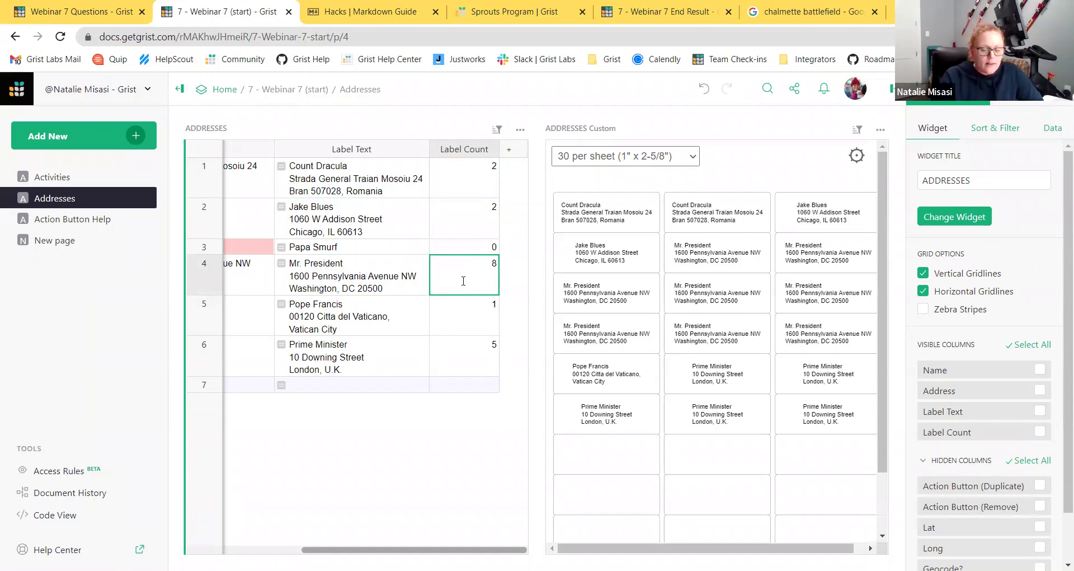
type("4")
key("Return")
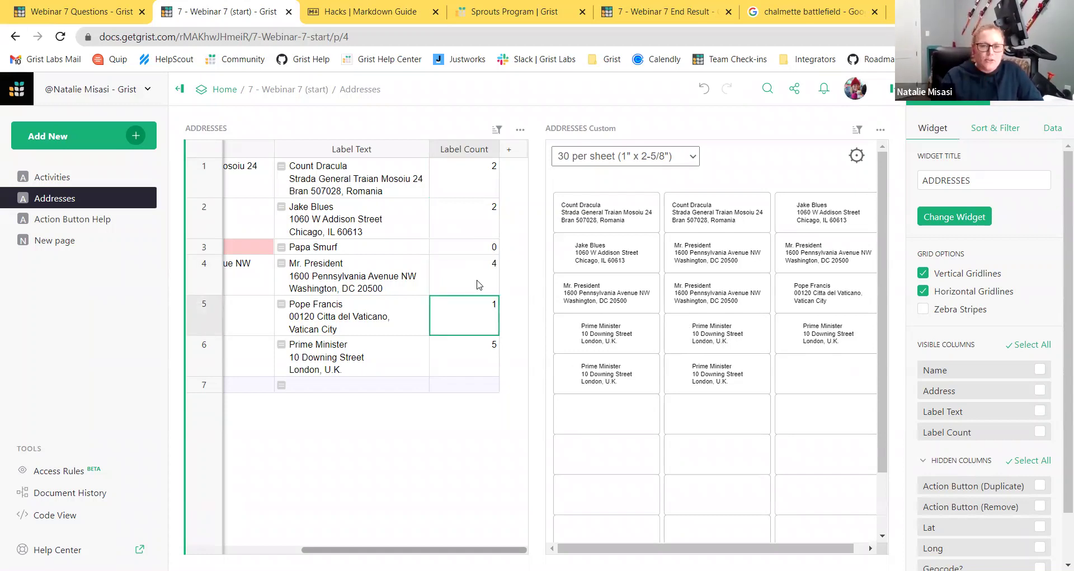
Set the Label Count in row 4 to 0 to leave that address off the label sheet
left_click(483, 277)
type("0")
key("Return")
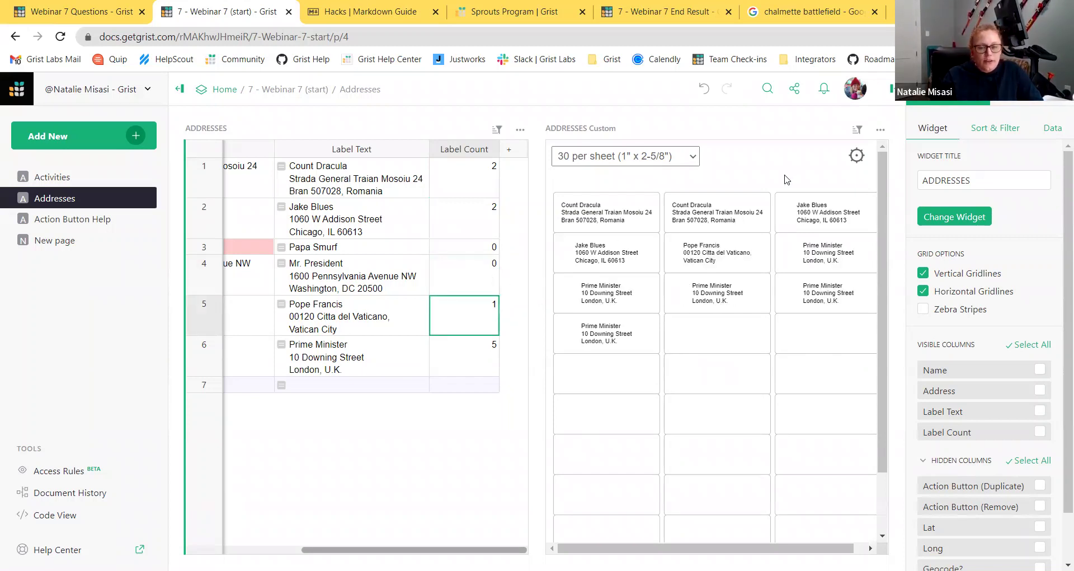
Set the label sheet to leave 5 initial blanks and save the widget's settings
left_click(857, 157)
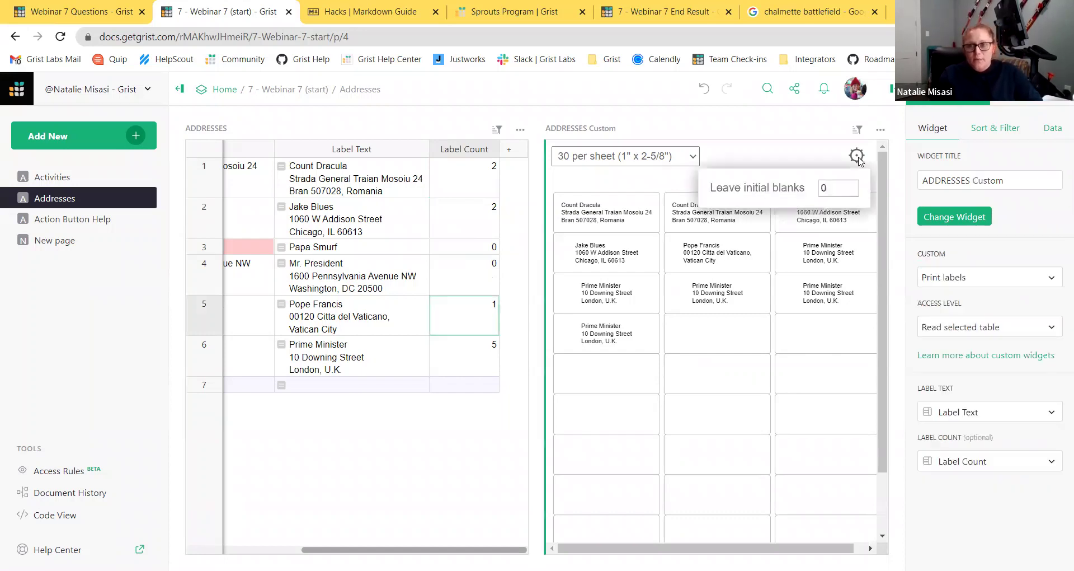
left_click(836, 188)
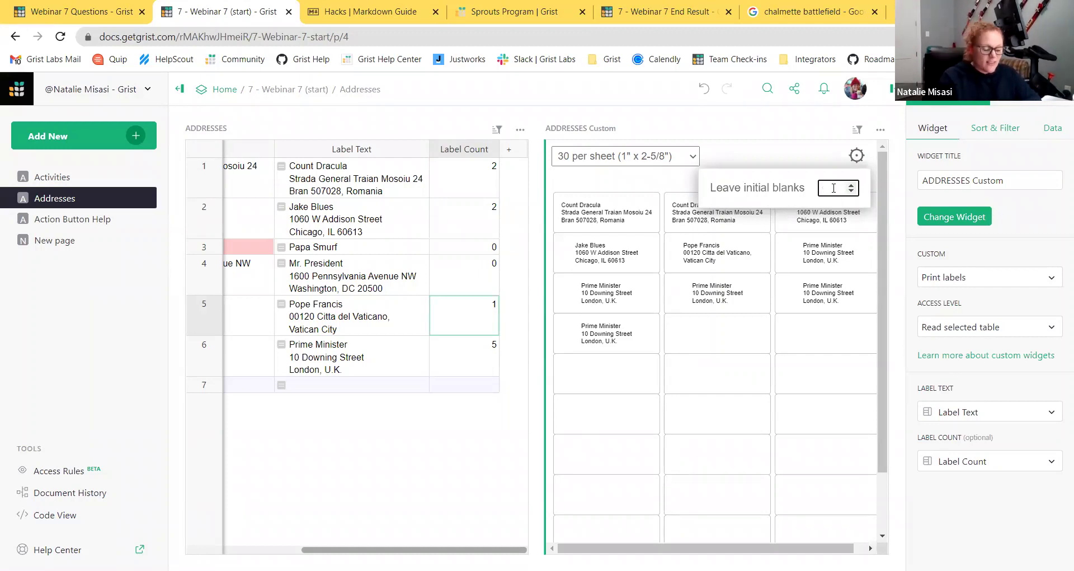
key("BackSpace")
type("5")
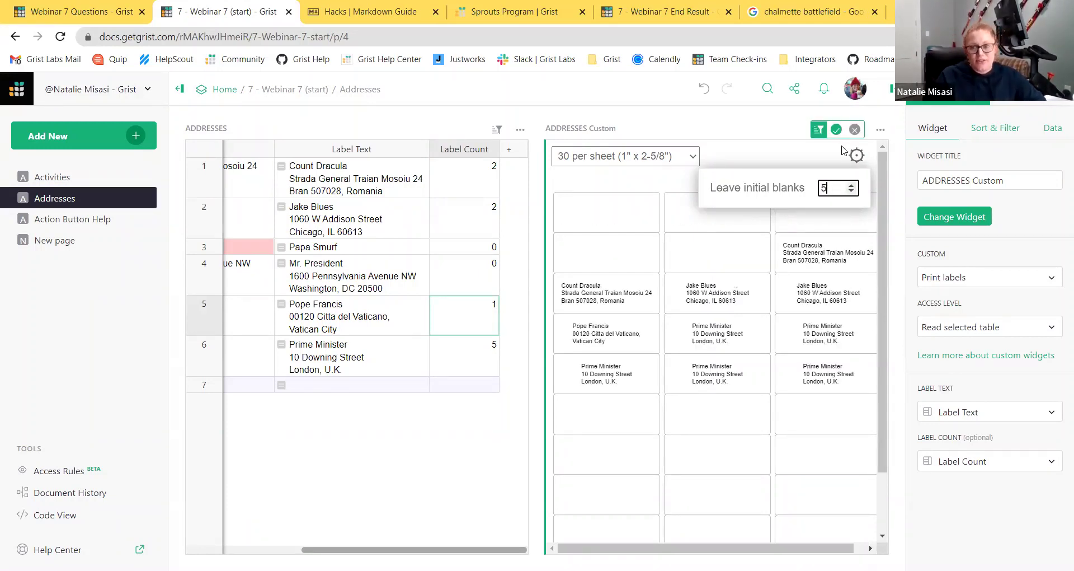
left_click(835, 131)
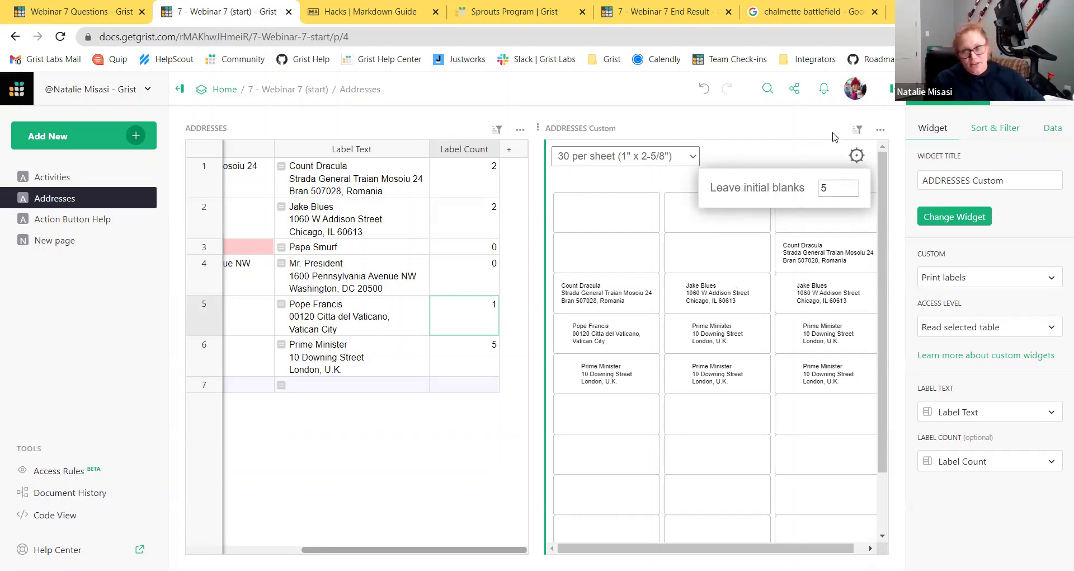
left_click(773, 150)
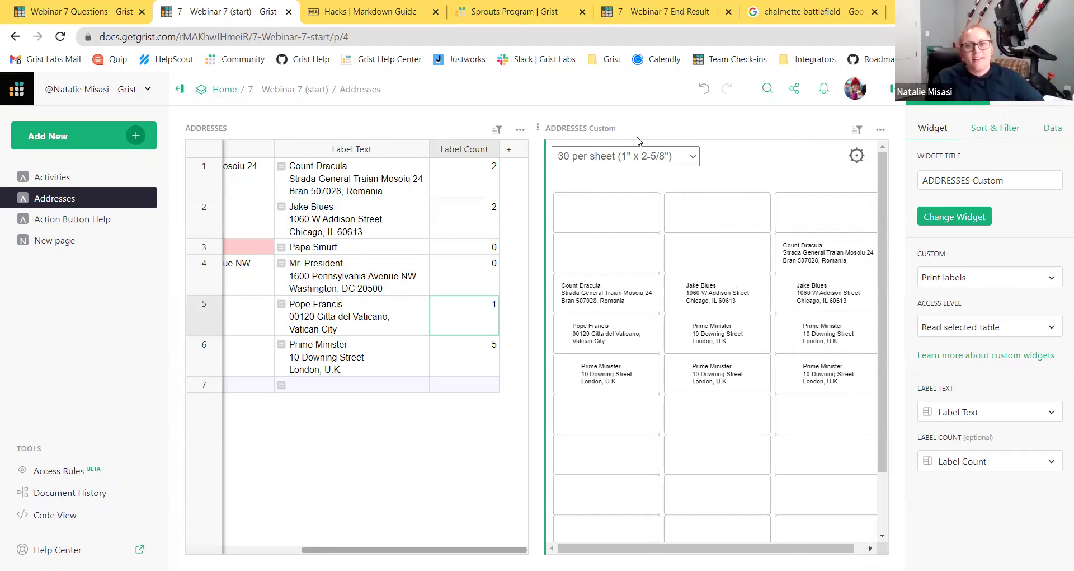
Preview the label sheet at 10 per sheet (2" x 4"), return it to 30 per sheet (1" x 2-5/8"), and save
left_click(672, 157)
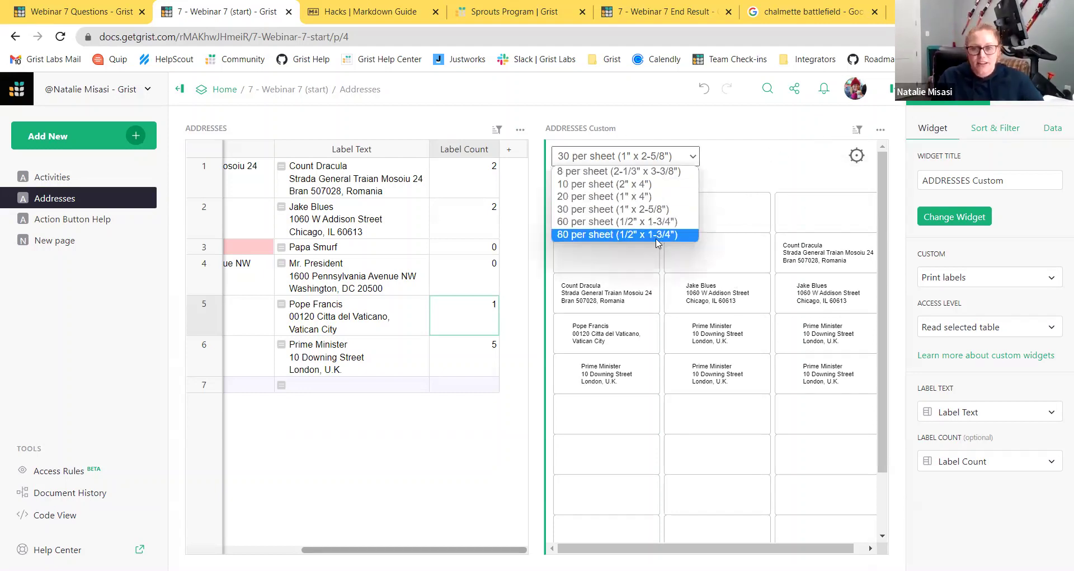
left_click(666, 184)
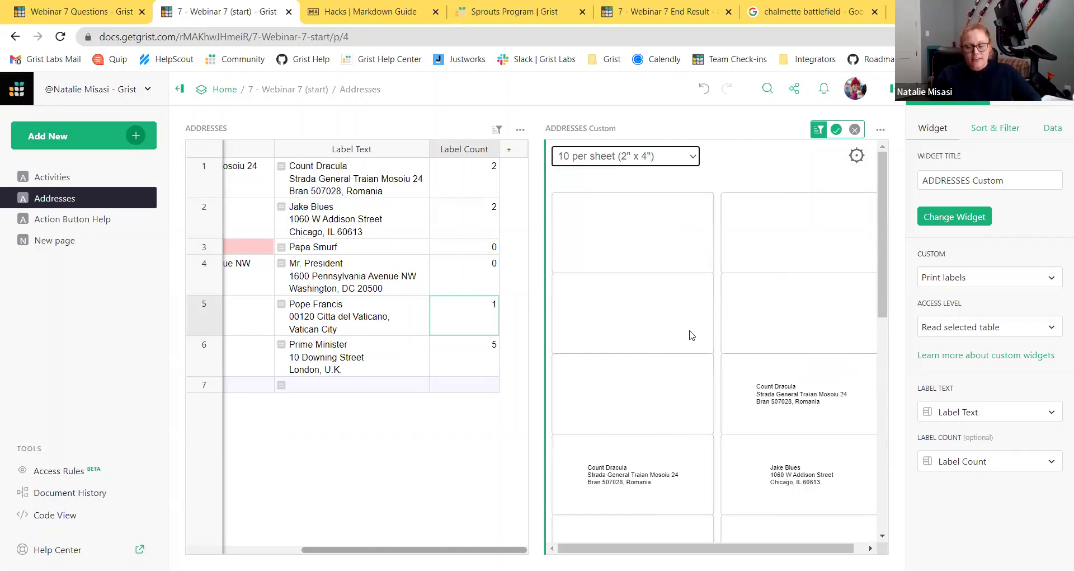
scroll(692, 335, "down", 8)
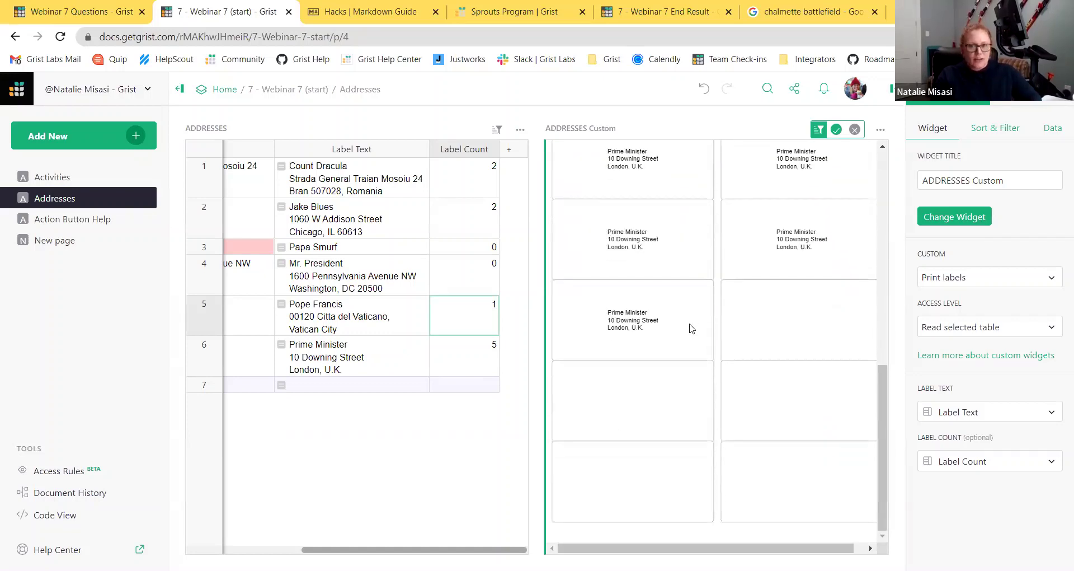
scroll(692, 329, "up", 8)
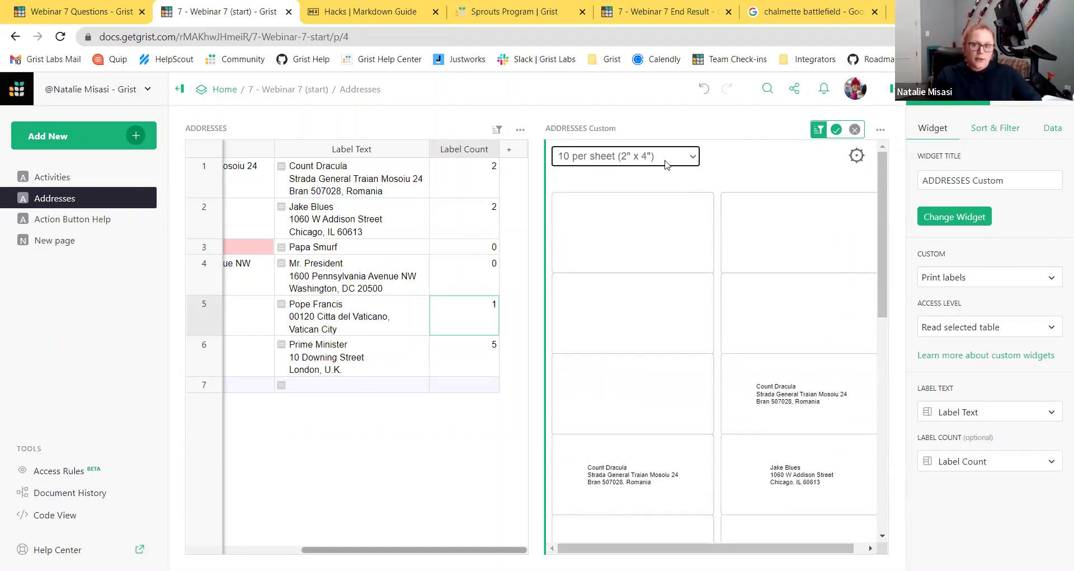
left_click(665, 161)
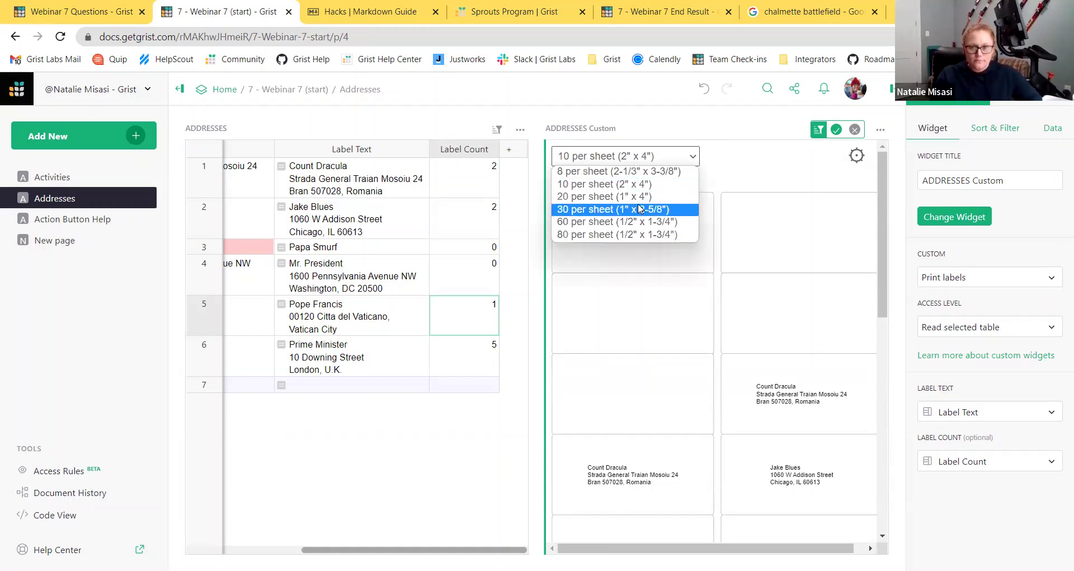
left_click(659, 210)
left_click(837, 130)
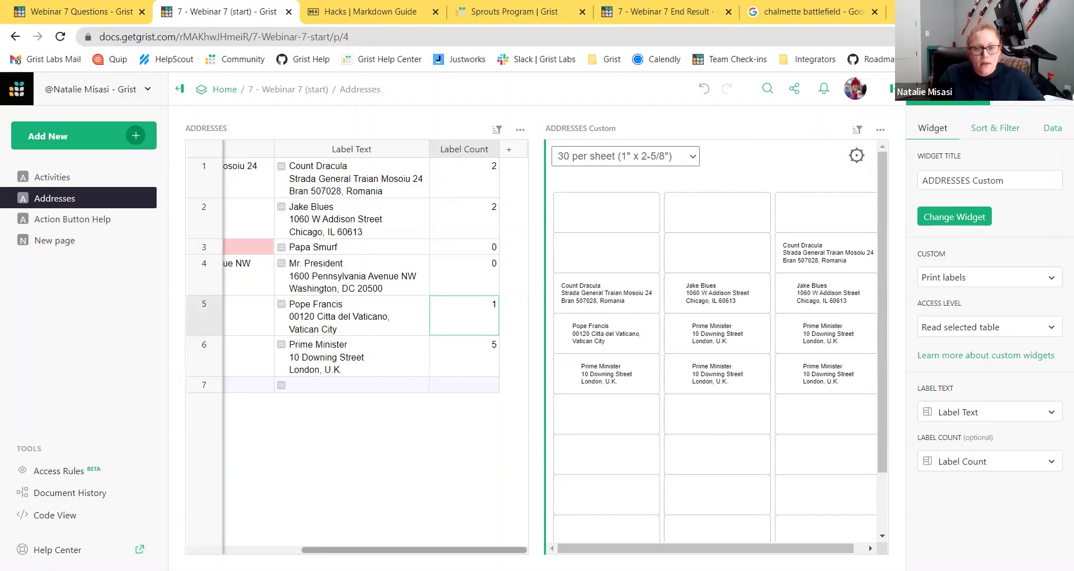
Examine the Address column's conditional cell style rule that colors cells without an address
left_click_drag(442, 550, 327, 549)
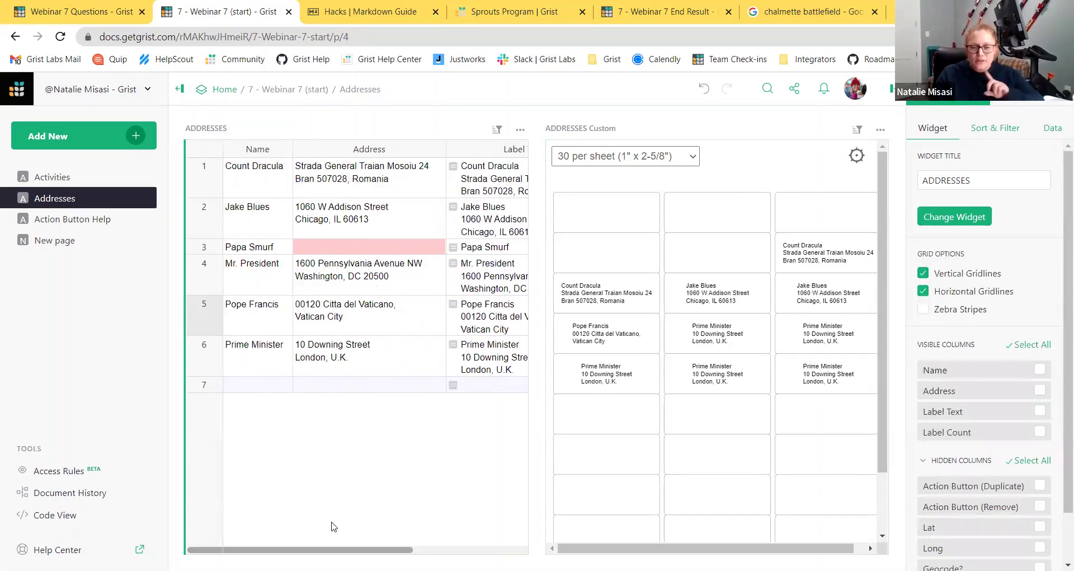
left_click(371, 251)
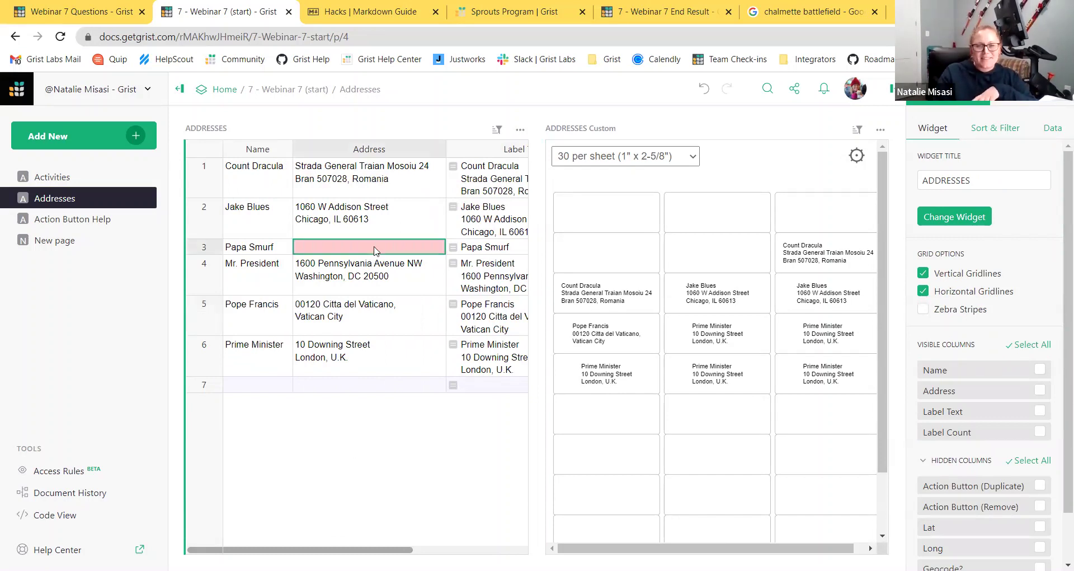
double_click(376, 247)
left_click(348, 290)
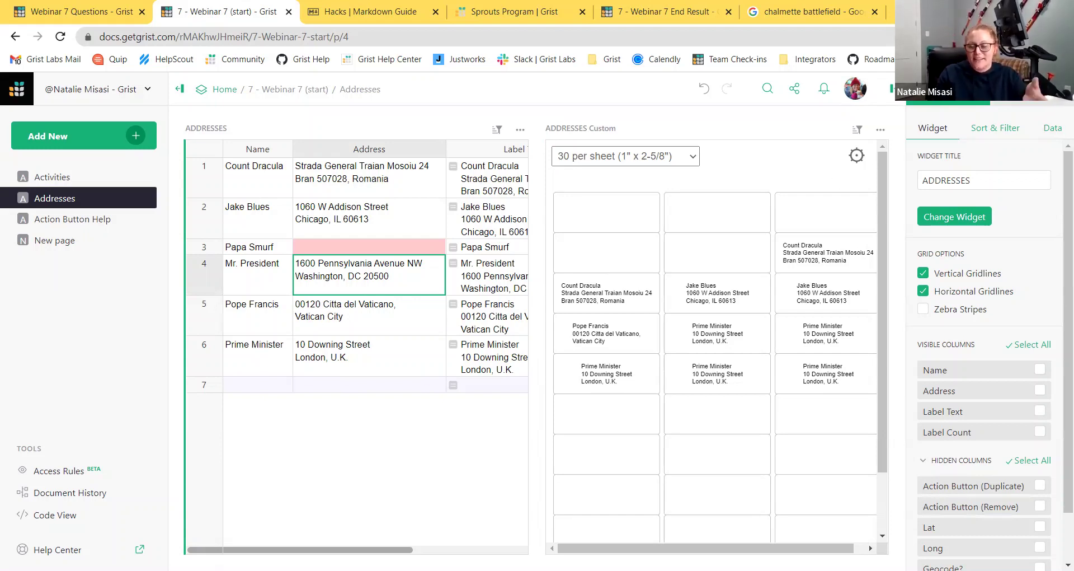
left_click(1031, 89)
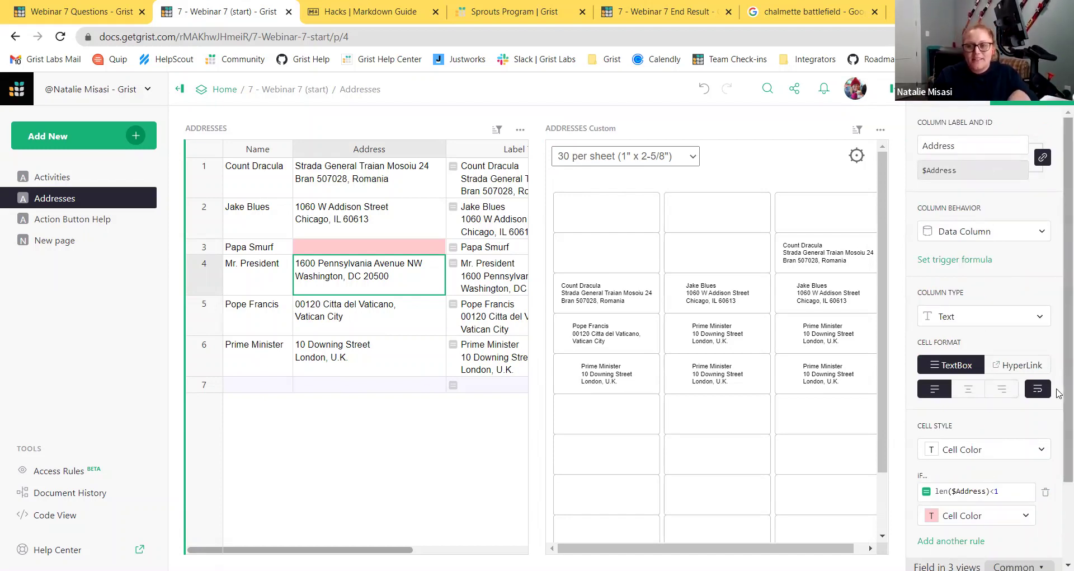
scroll(1059, 394, "down", 3)
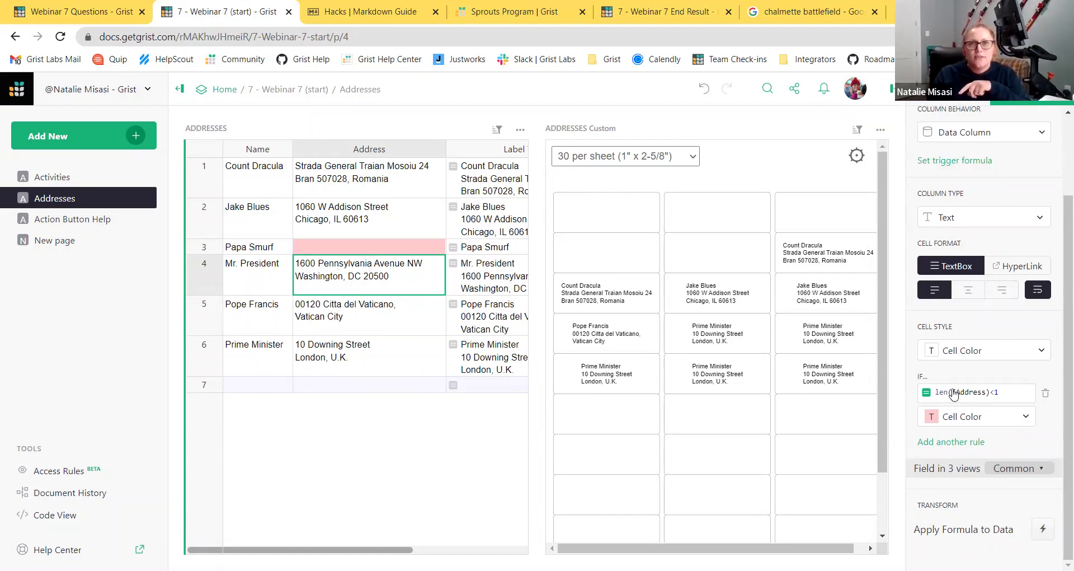
Set the number of initial blanks on the label sheet to 3
left_click(856, 156)
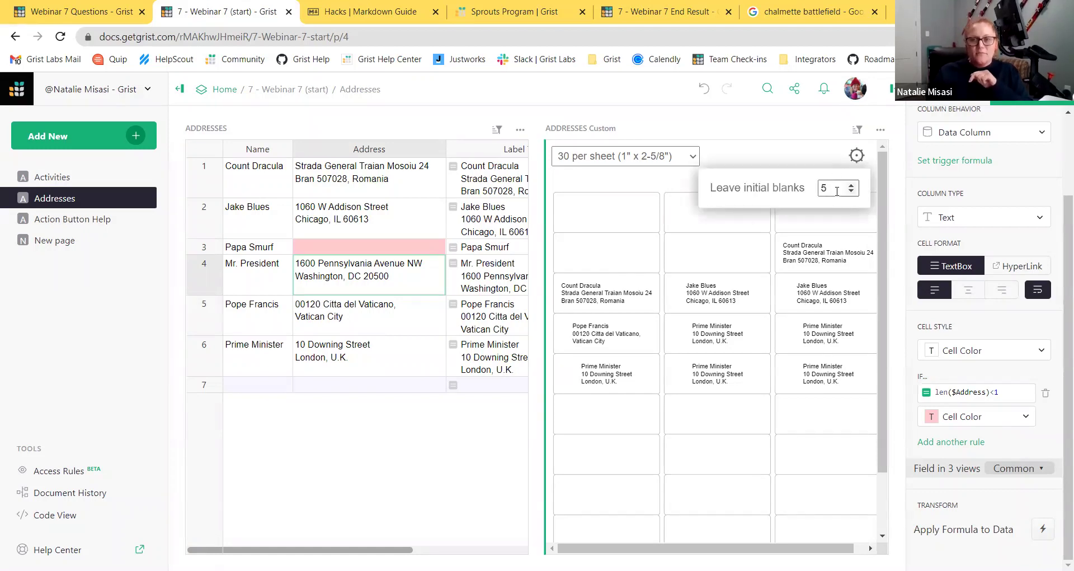
left_click(857, 154)
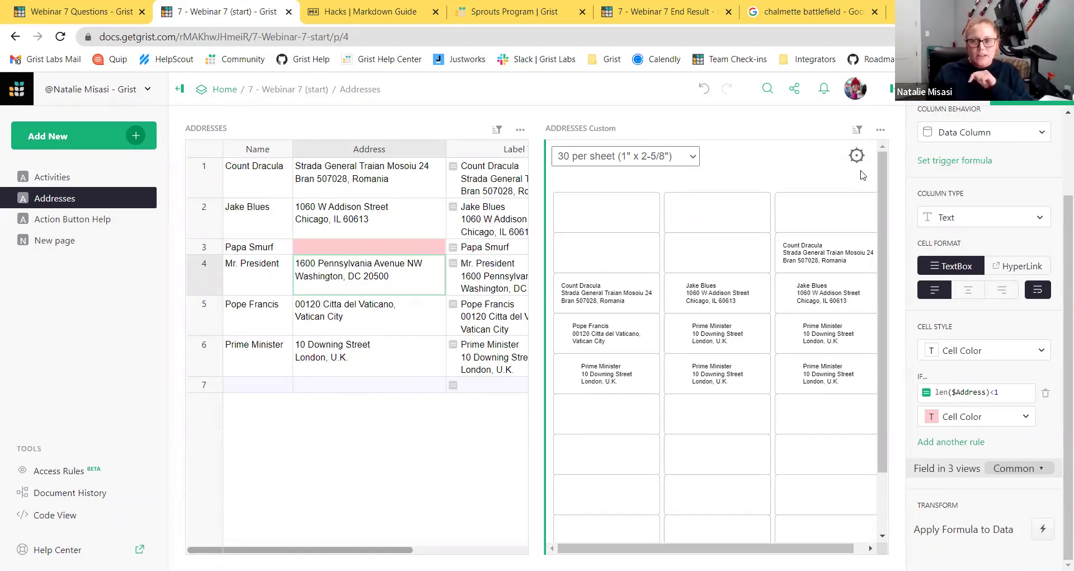
left_click(856, 156)
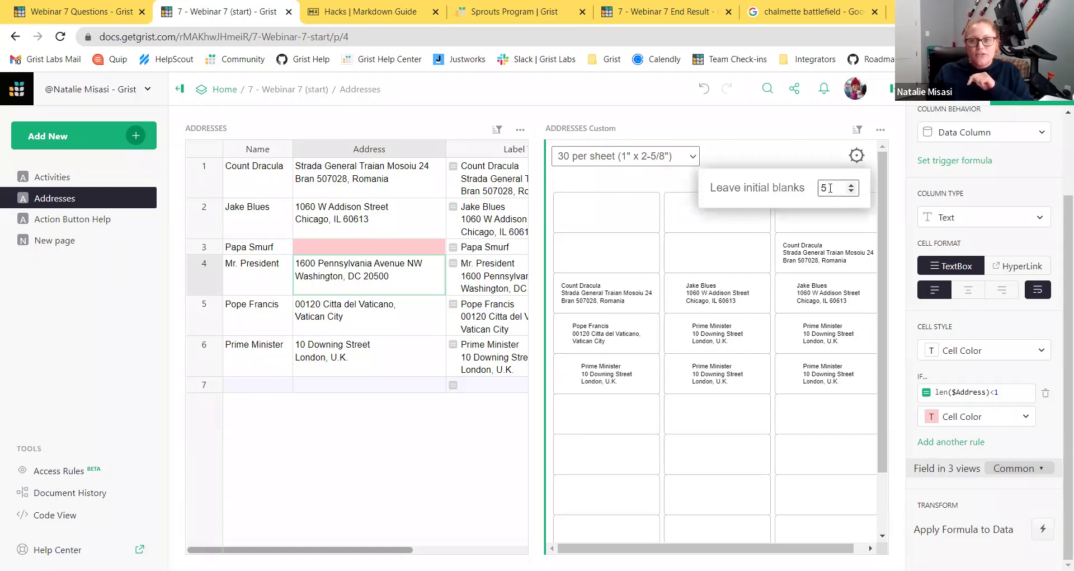
left_click(830, 188)
key("BackSpace")
type("3")
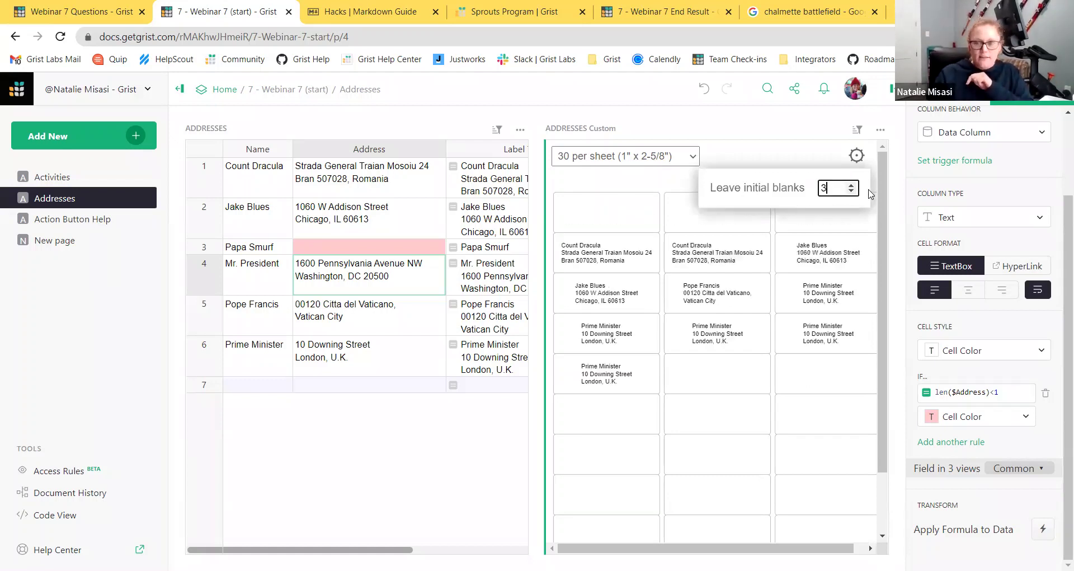
left_click(861, 155)
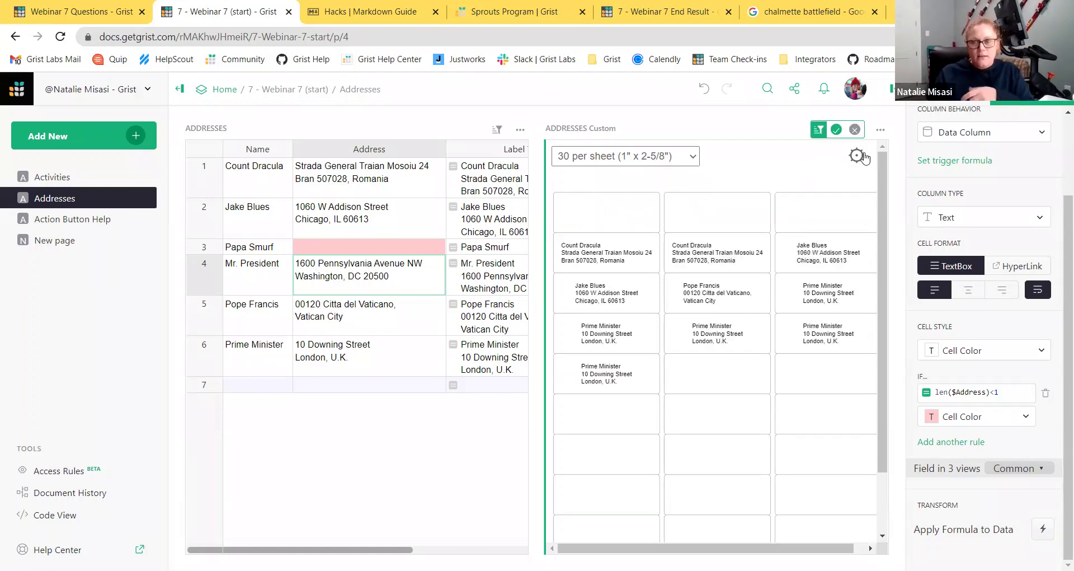
Raise the label sheet's initial blanks to 5 and then to 7
left_click(863, 157)
left_click(849, 185)
left_click(850, 184)
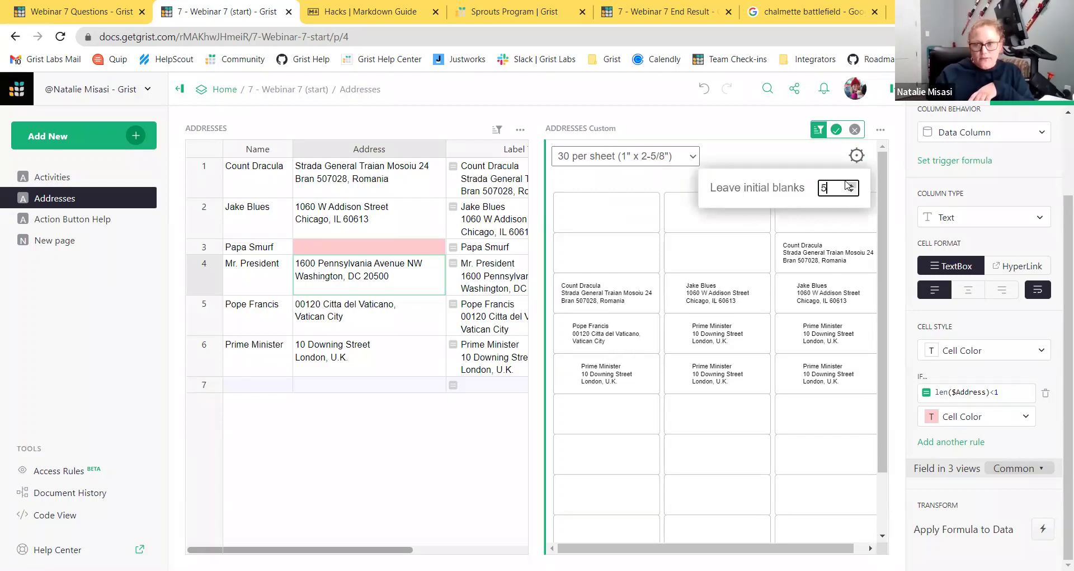
double_click(822, 188)
type("7")
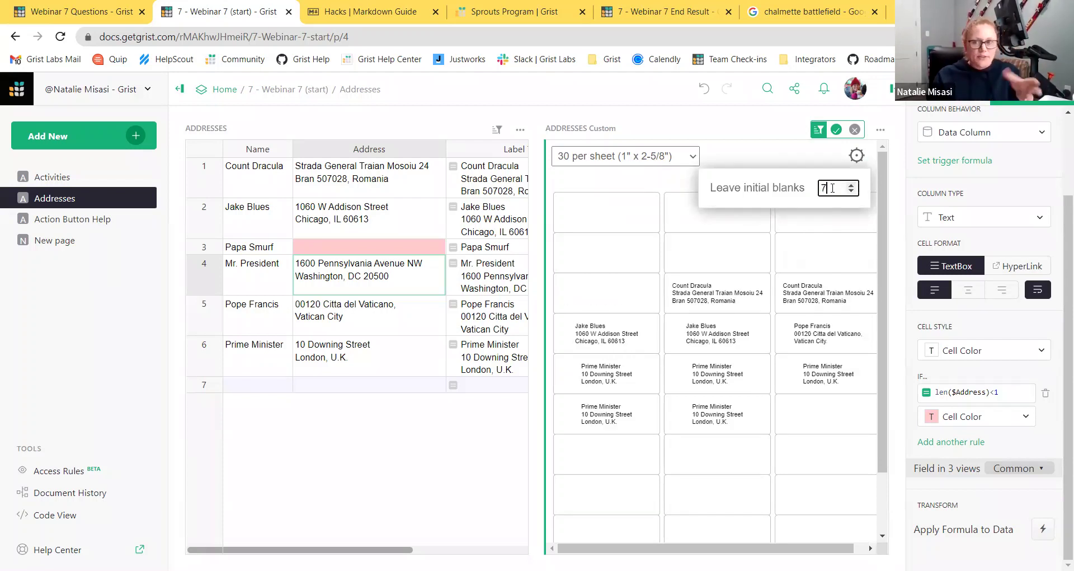
Reset the label sheet's initial blanks to 0 and save the widget's settings
left_click_drag(833, 188, 811, 191)
type("0")
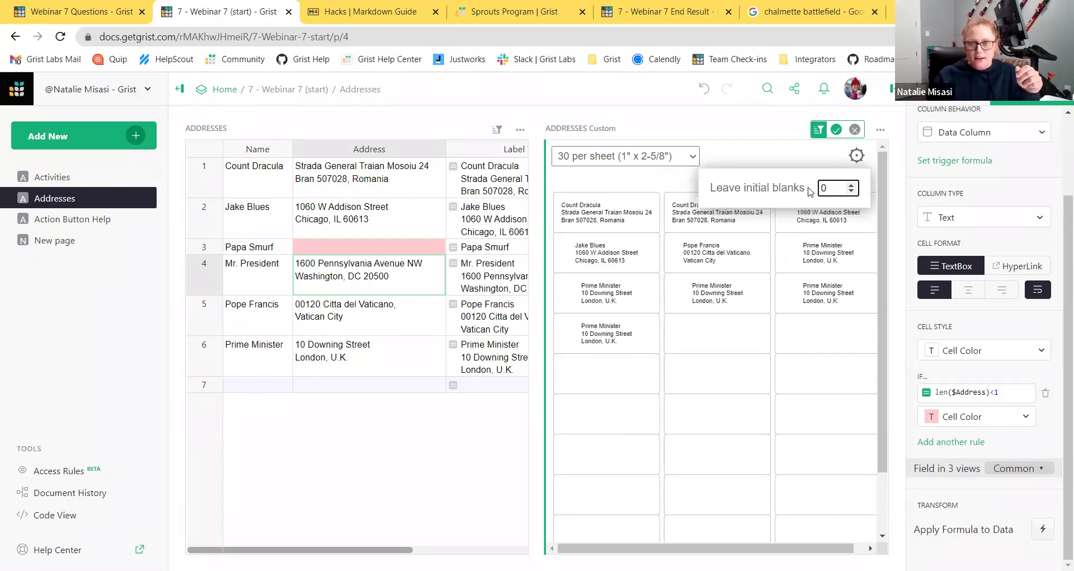
left_click(853, 157)
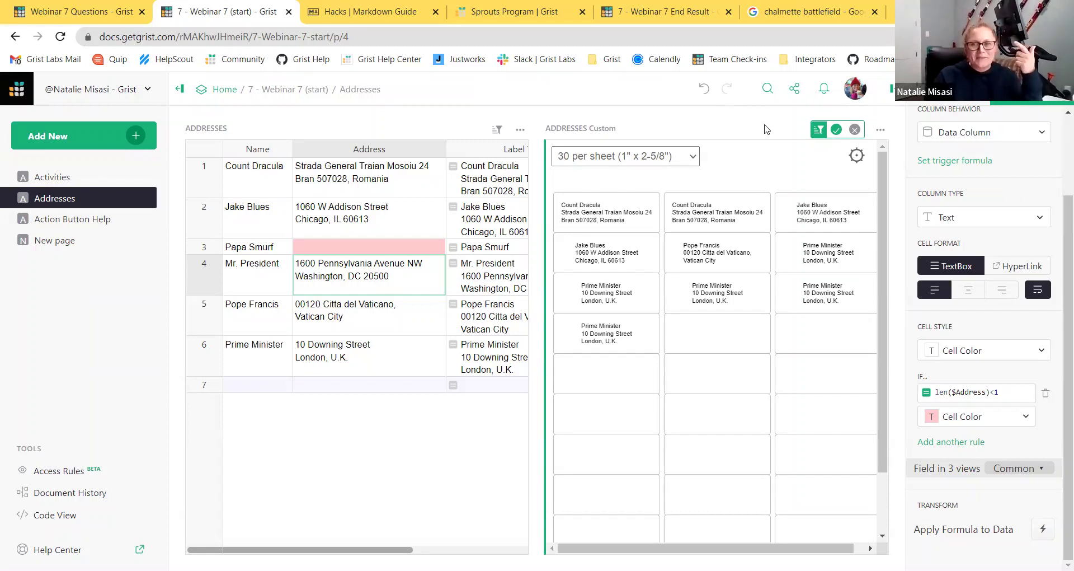
left_click(834, 130)
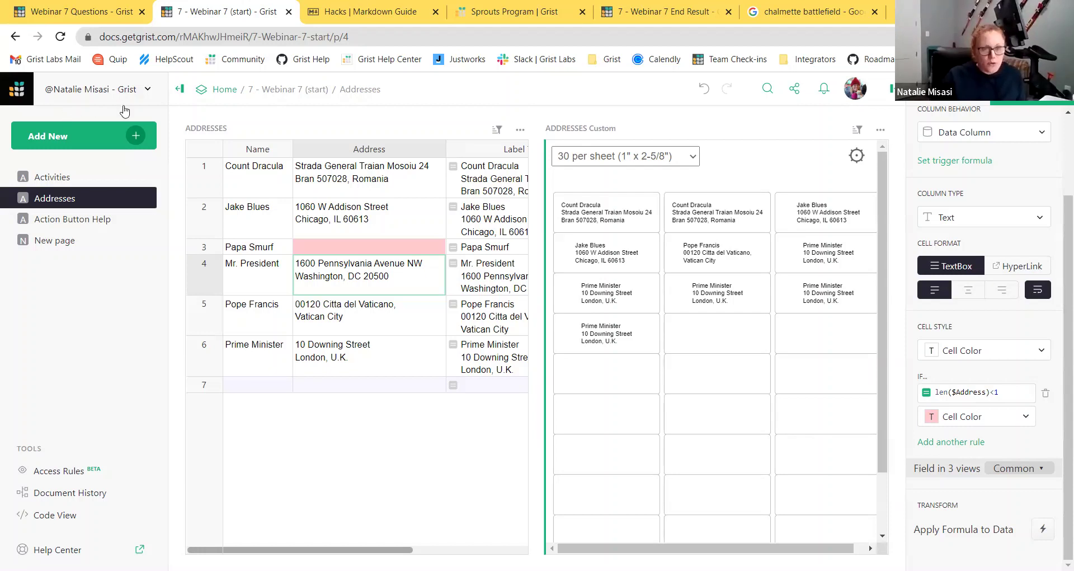
Add a custom widget with Addresses data to the page, selected by the ADDRESSES table
left_click(111, 132)
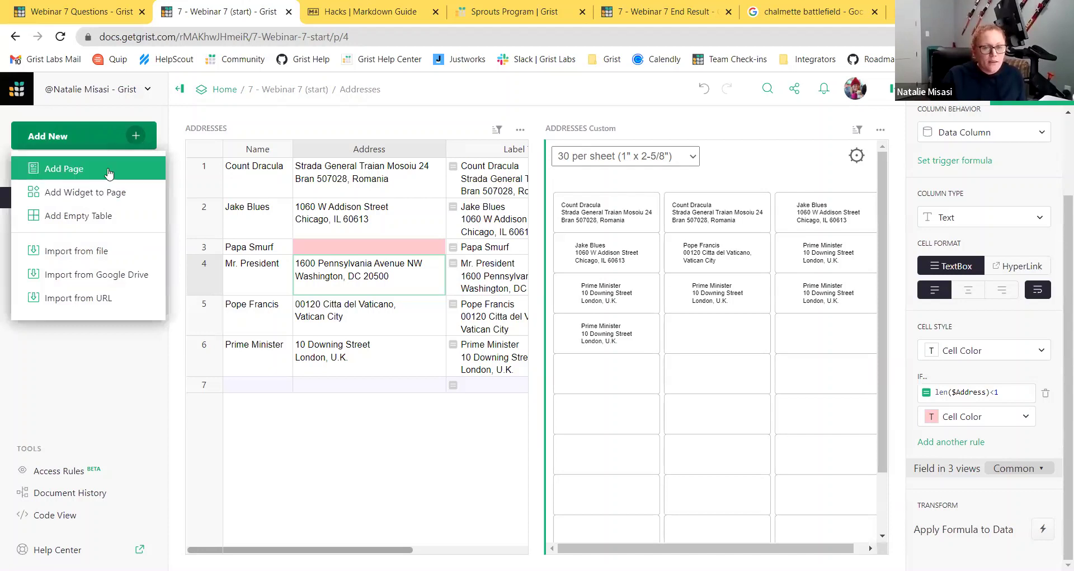
left_click(95, 190)
left_click(192, 234)
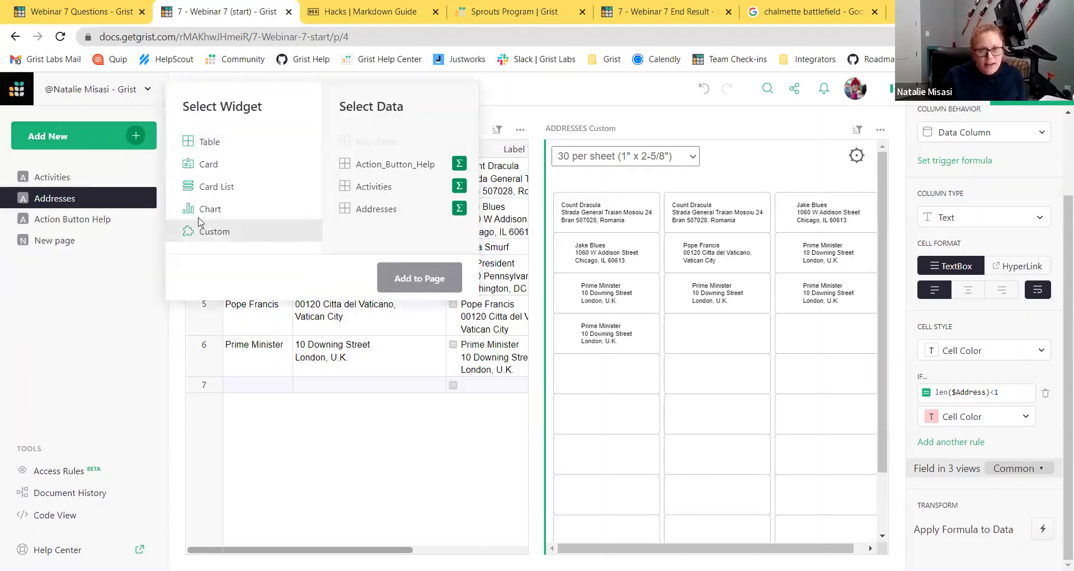
left_click(372, 208)
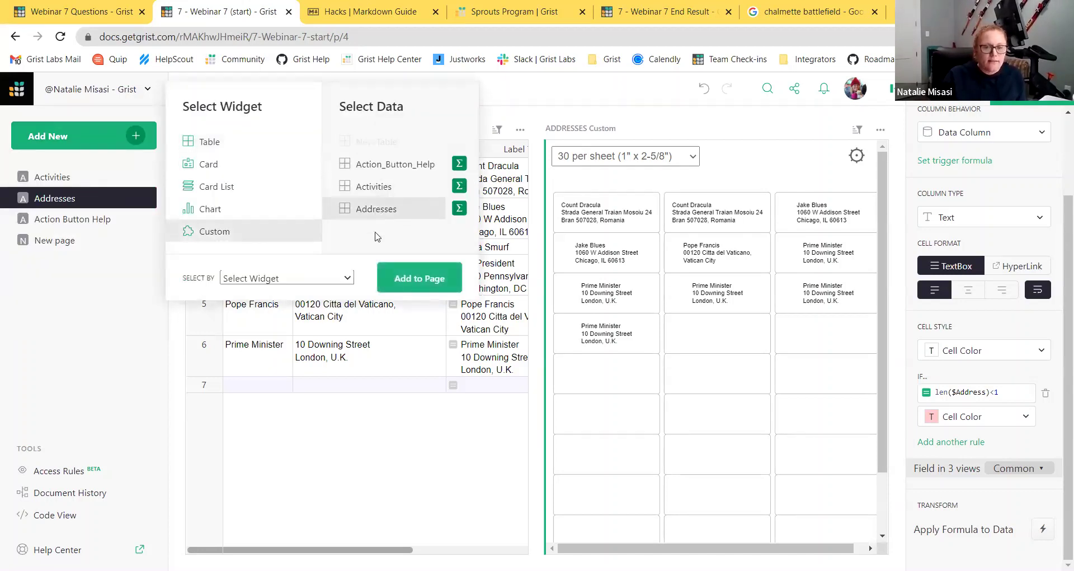
left_click(339, 280)
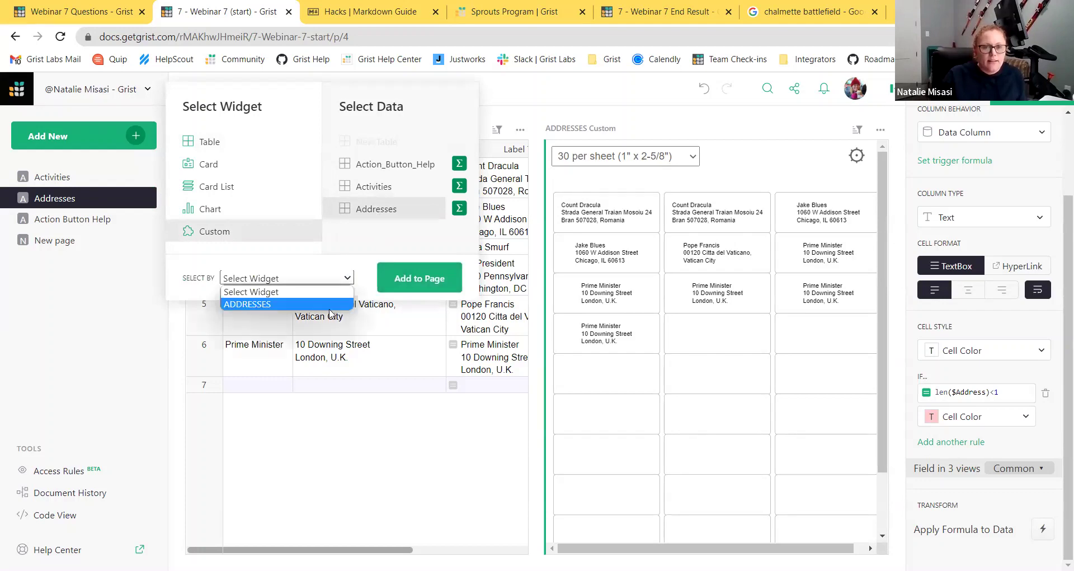
left_click(330, 305)
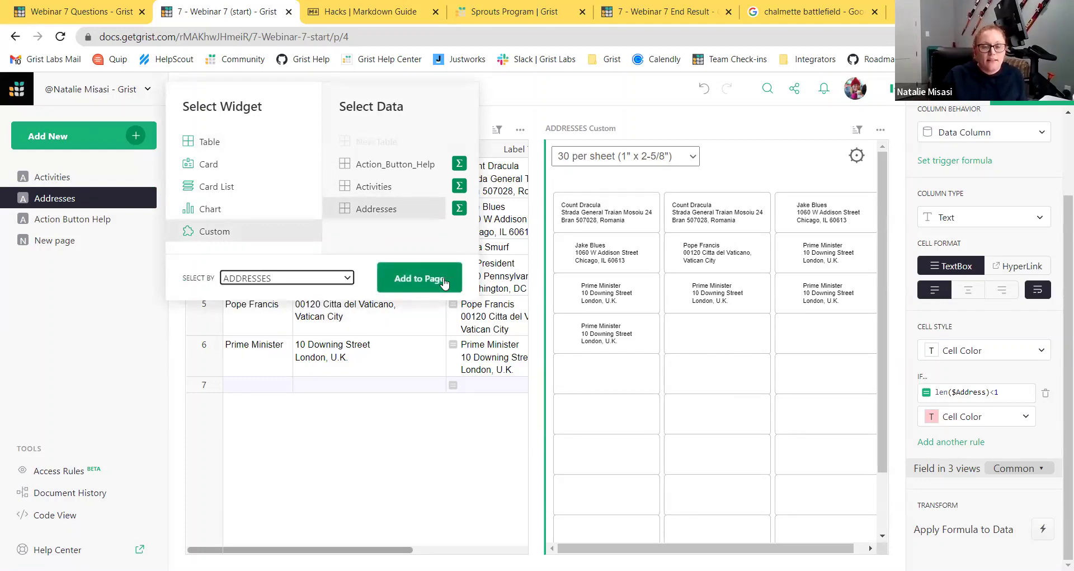
left_click(444, 282)
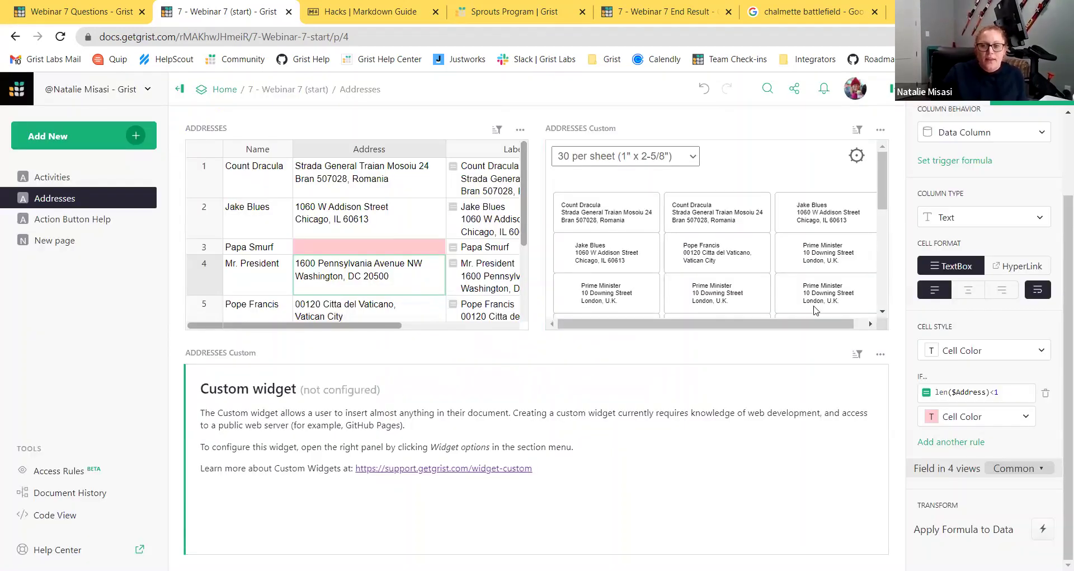
Configure the new custom widget as Copy to clipboard, accept read access to the current table, and map it to the Address column
left_click(947, 90)
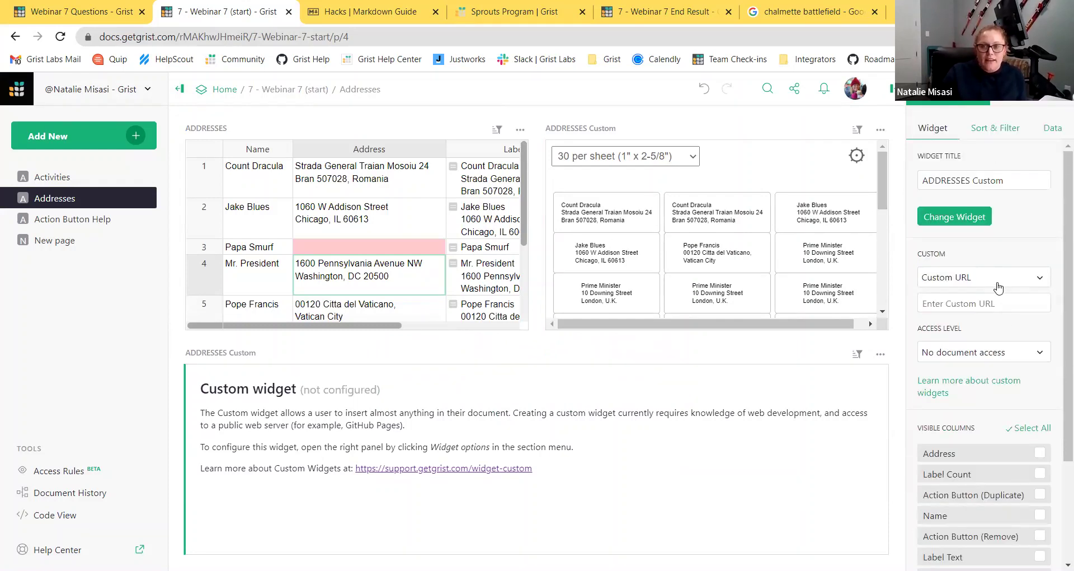
left_click(1000, 282)
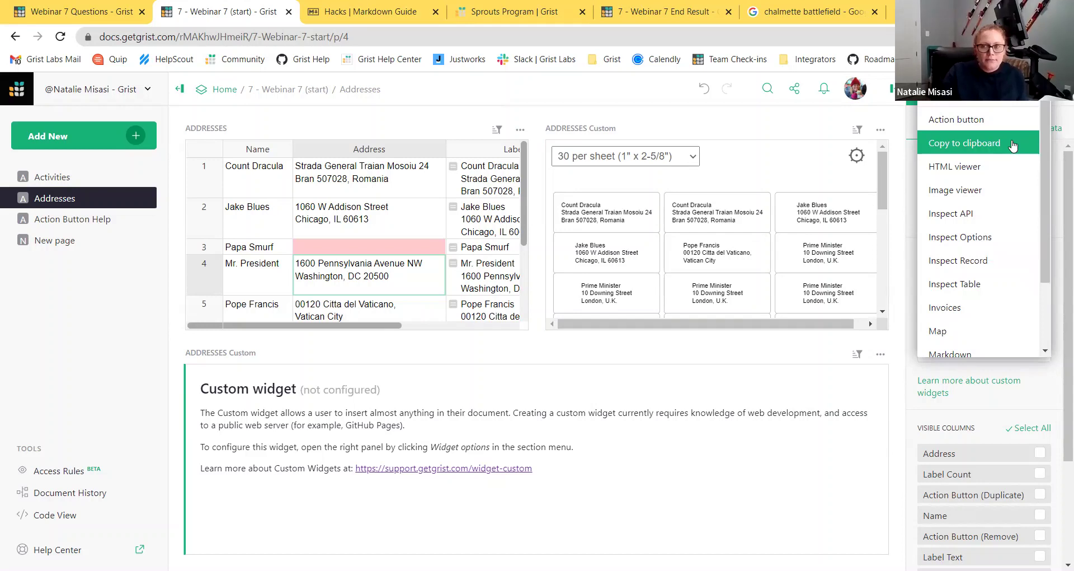
left_click(1013, 145)
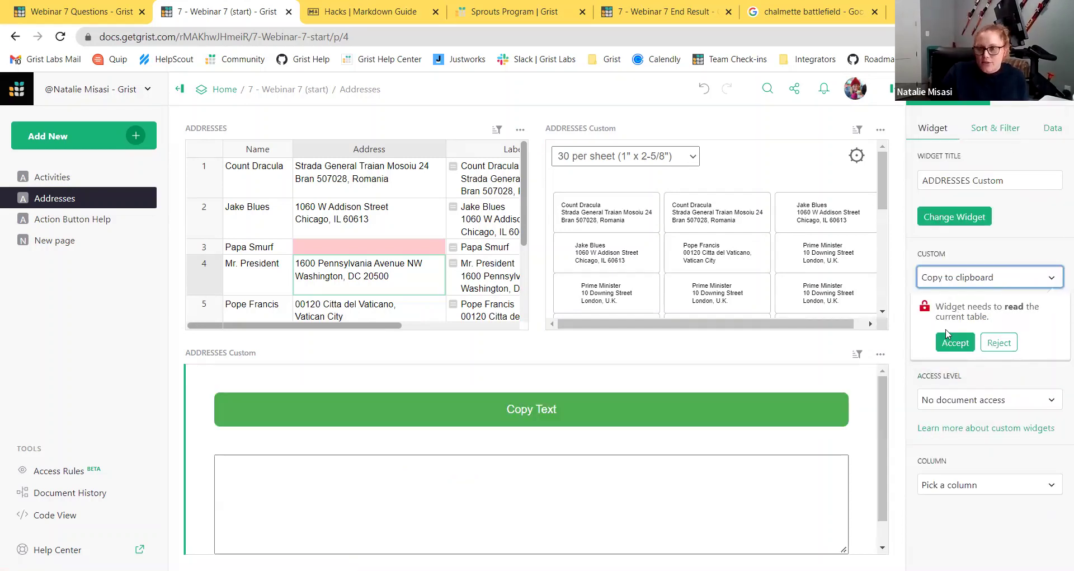
left_click(956, 342)
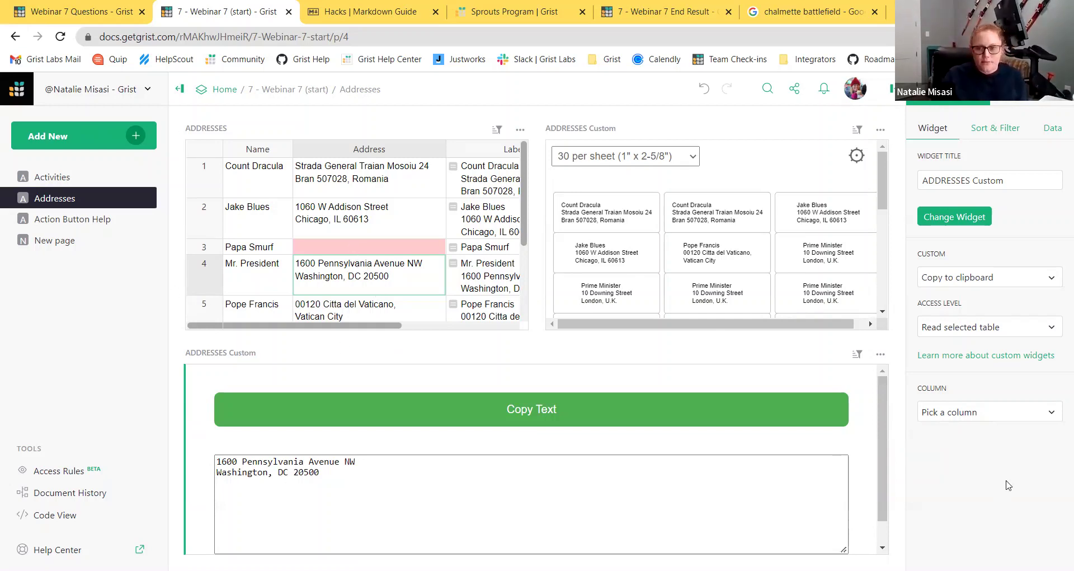
left_click(990, 420)
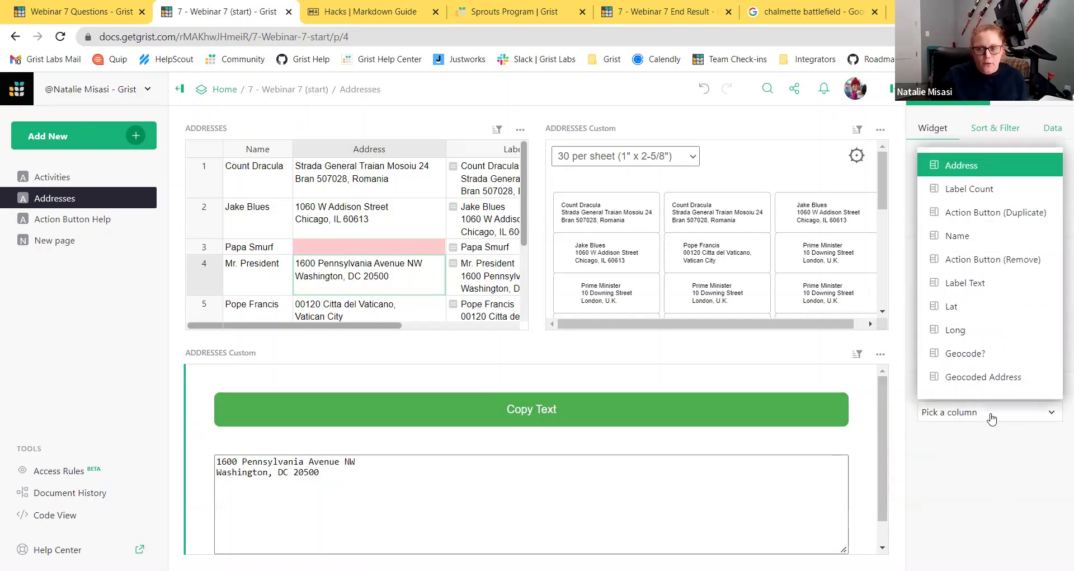
left_click(1018, 177)
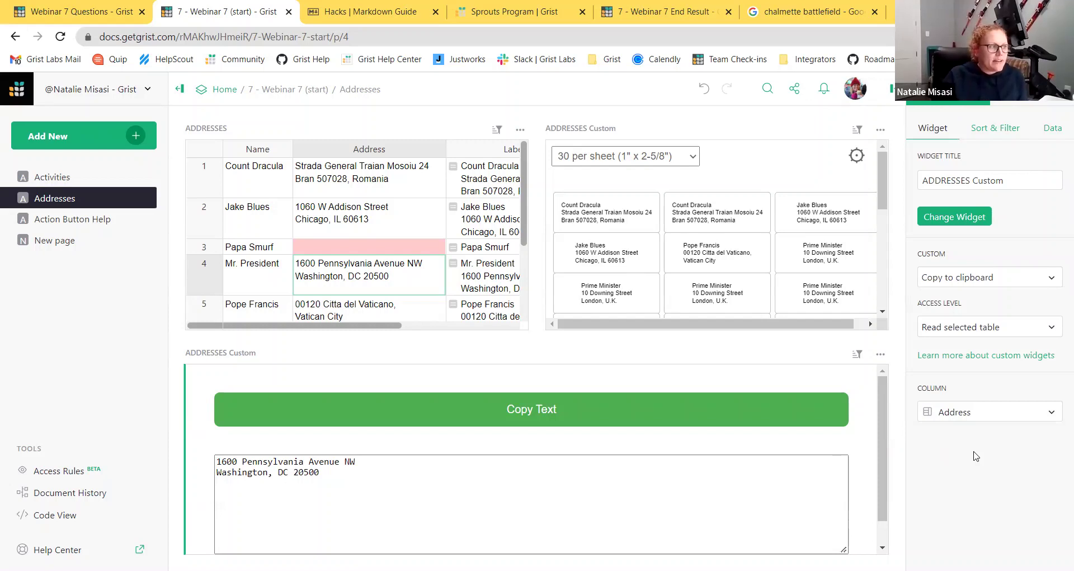
Copy the row 4 address with the Copy to clipboard widget and paste it into the Address cell of the new row 7
left_click(483, 404)
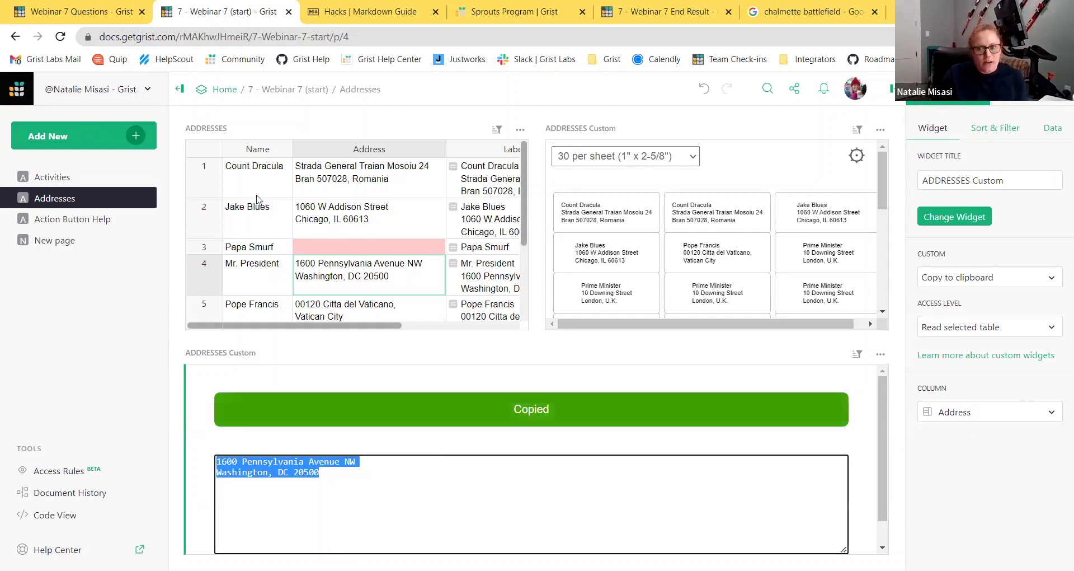
scroll(279, 207, "down", 3)
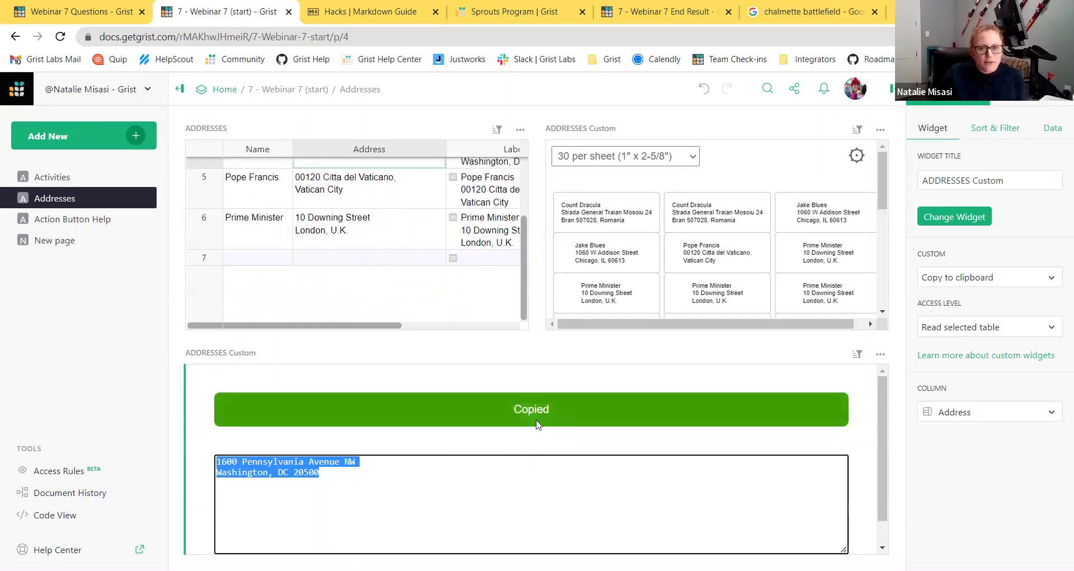
left_click(323, 258)
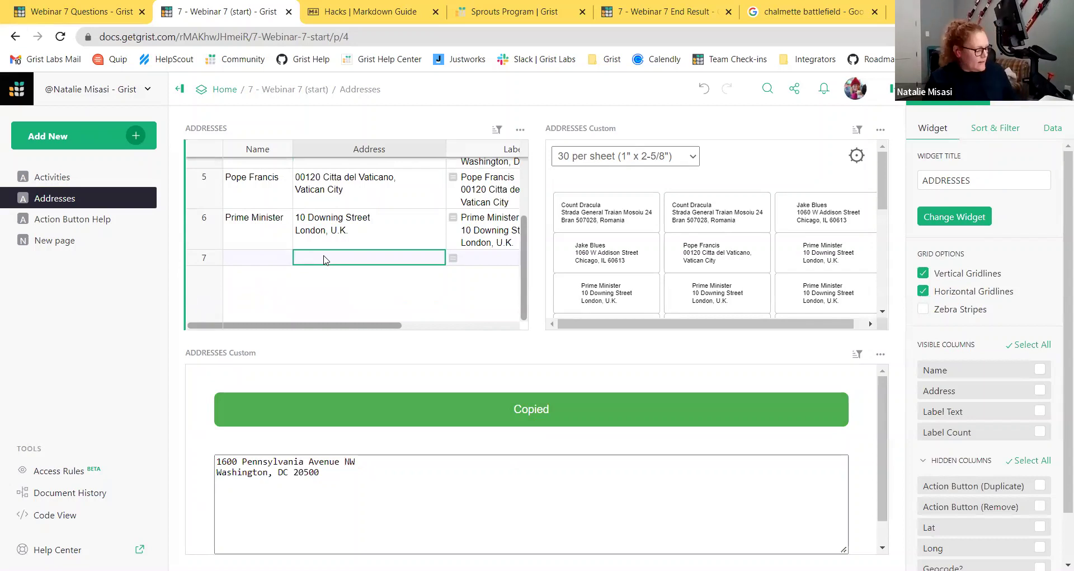
key("ctrl+v")
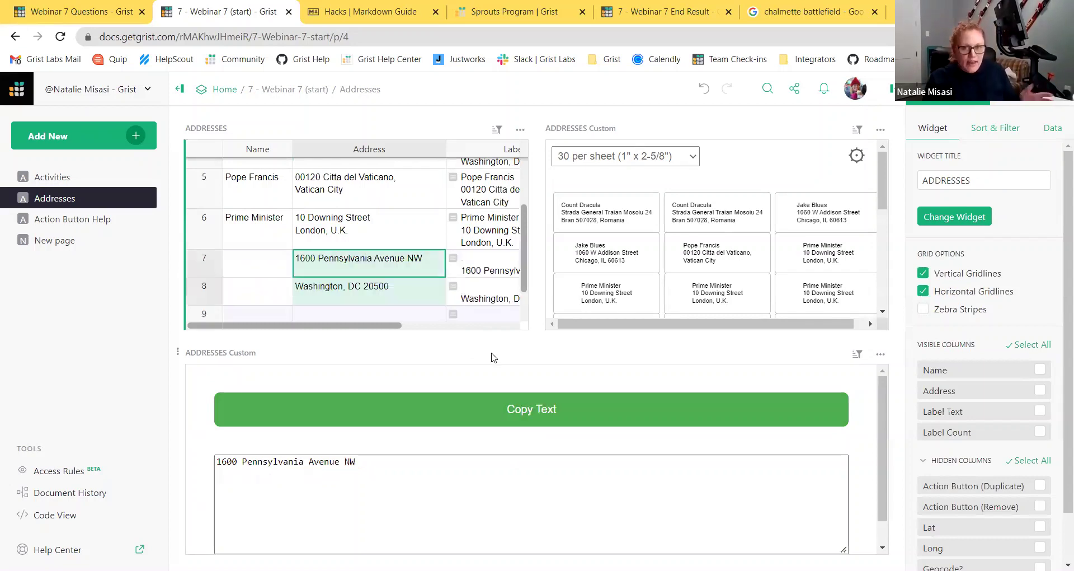
Try pasting the copied address inside the row 7 Address cell, discard that edit, and undo the earlier paste
left_click(378, 262)
key("Return")
key("ctrl+v")
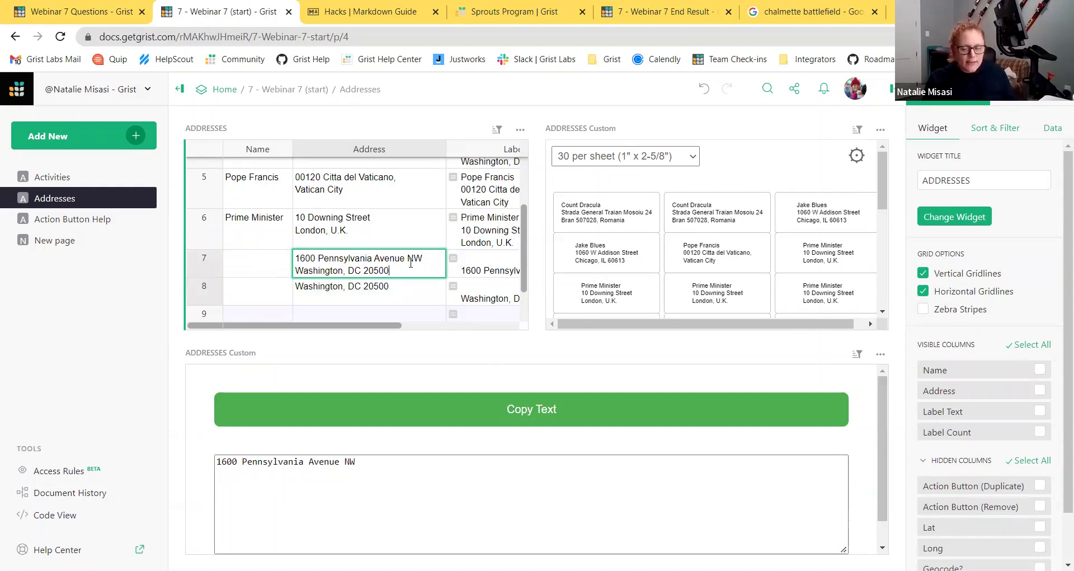
key("Escape")
key("ctrl+z")
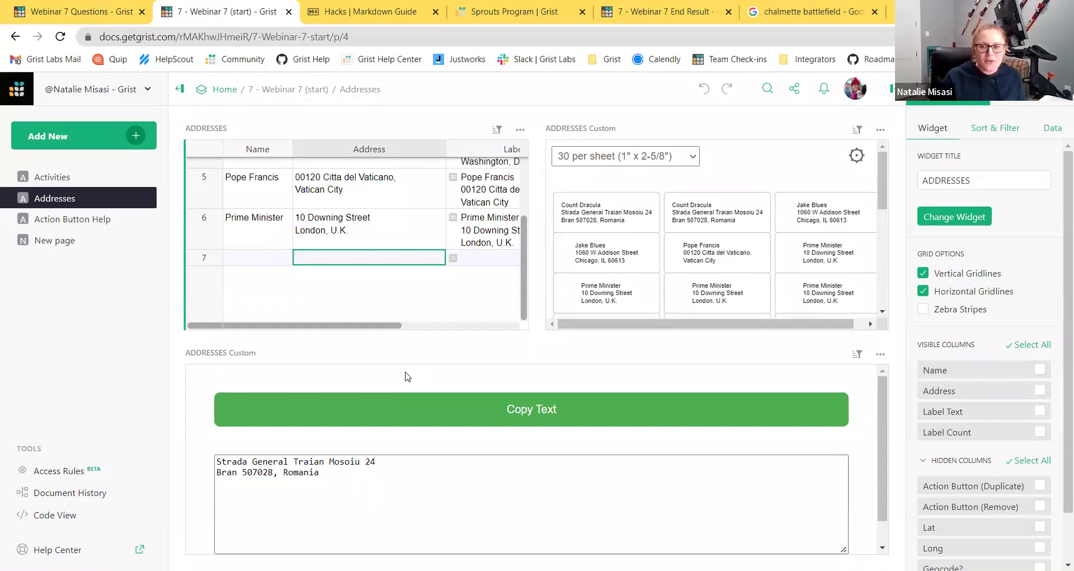
Move the Copy to clipboard widget below the label sheet, beside the table, and make the label sheet widget taller
left_click(356, 387)
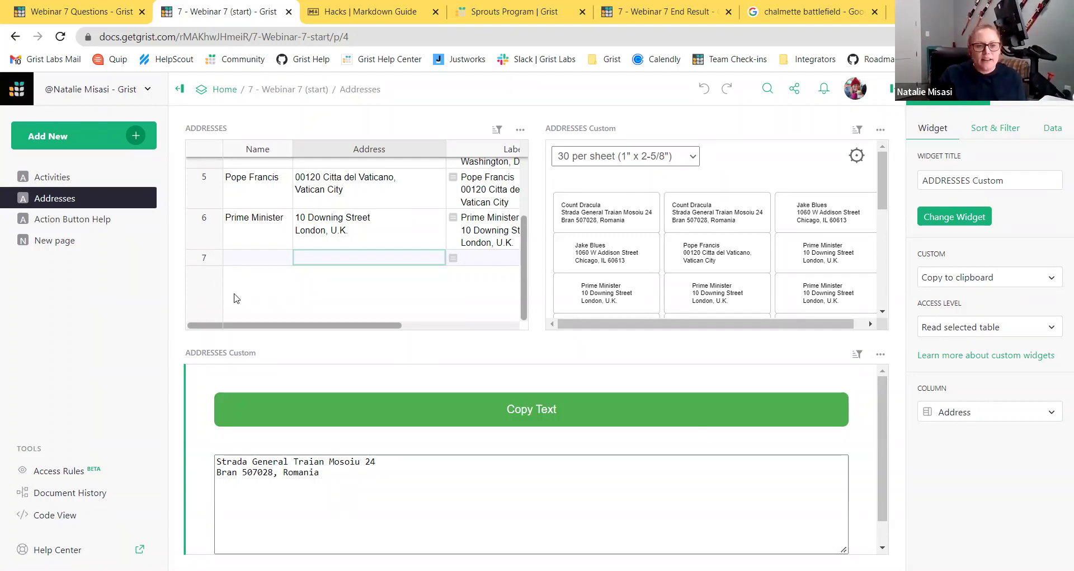
left_click_drag(180, 354, 726, 329)
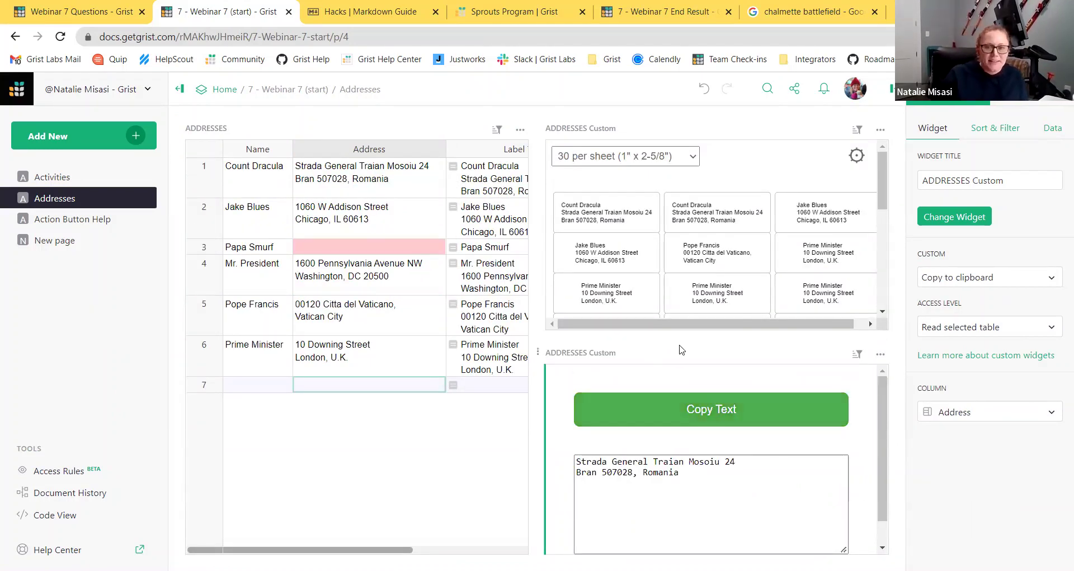
left_click_drag(675, 341, 671, 426)
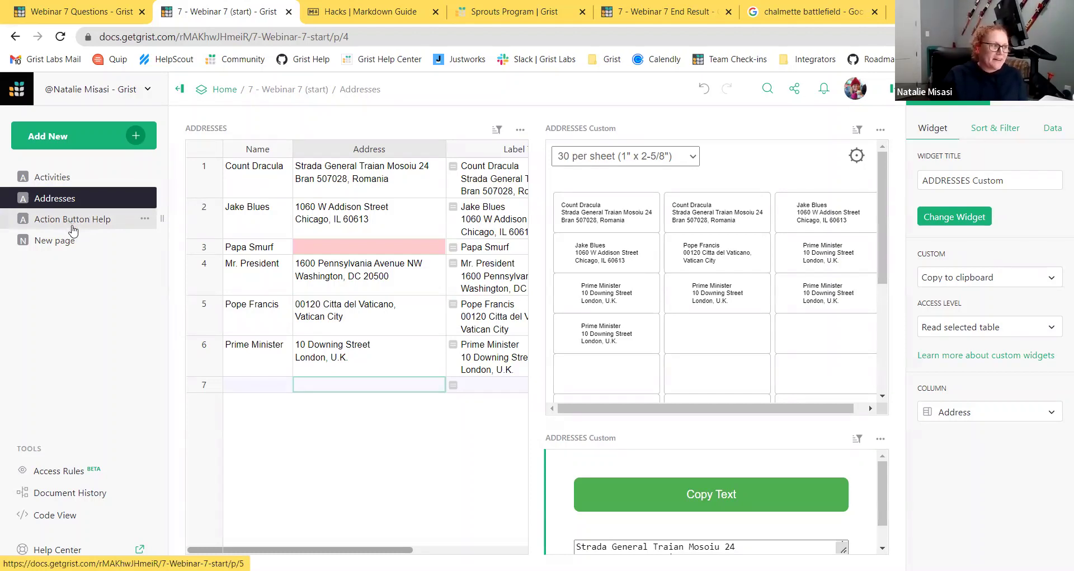
Add another custom widget with Addresses data to the page, selected by the ADDRESSES table
left_click(74, 130)
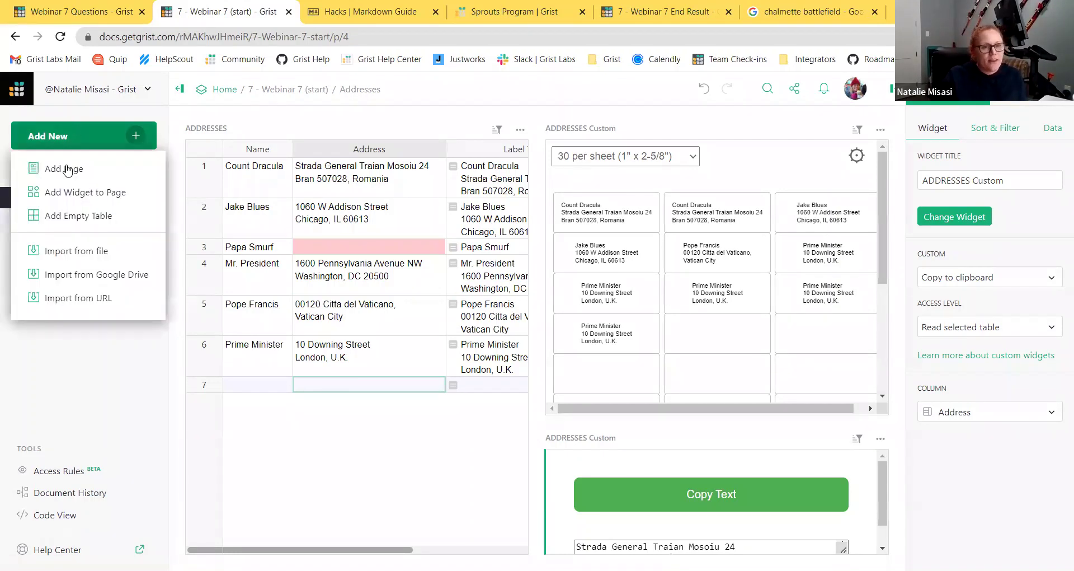
left_click(61, 192)
left_click(220, 227)
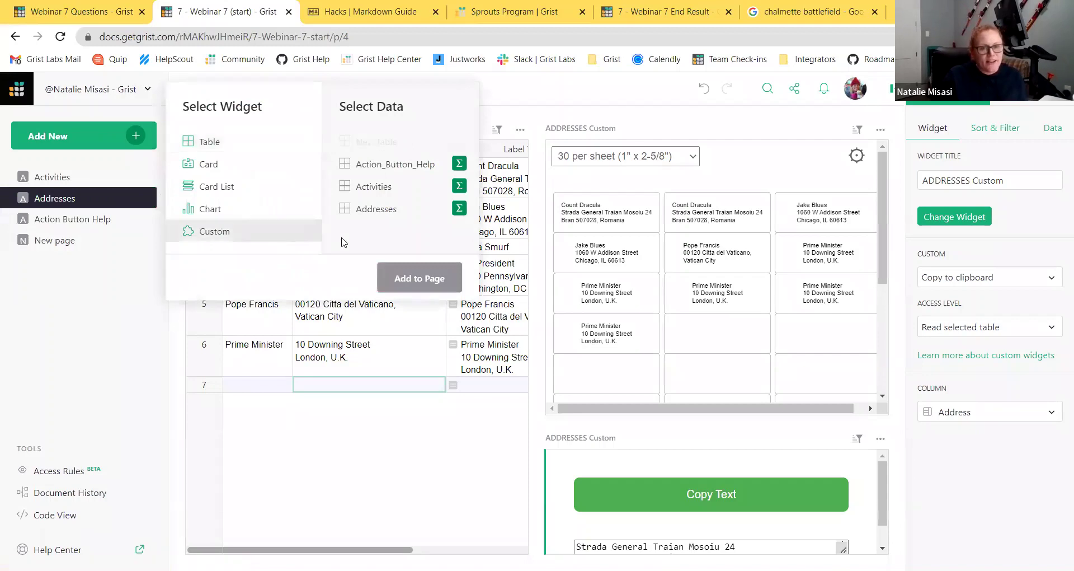
left_click(383, 210)
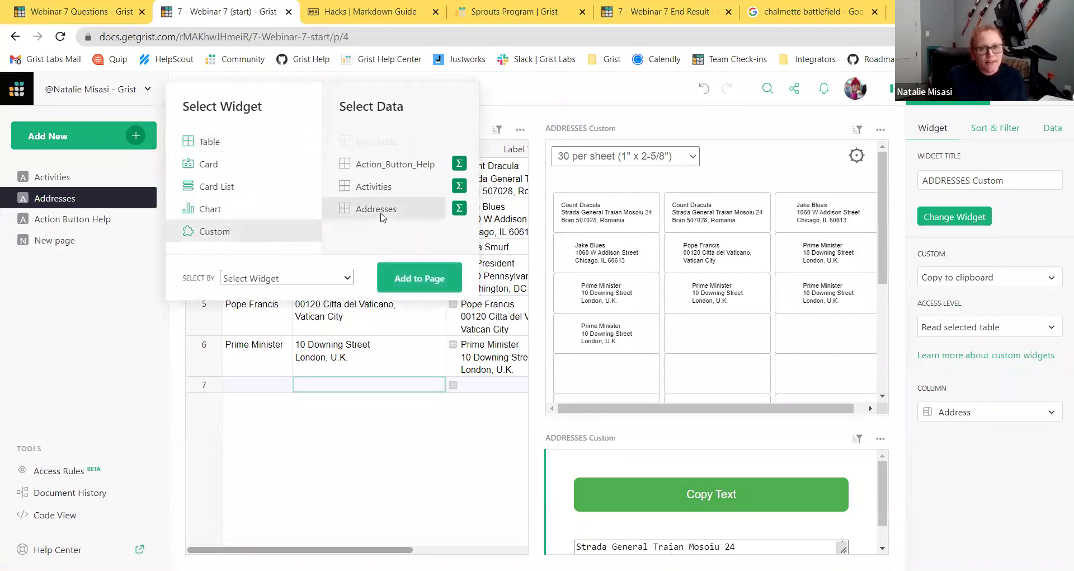
left_click(314, 284)
left_click(427, 282)
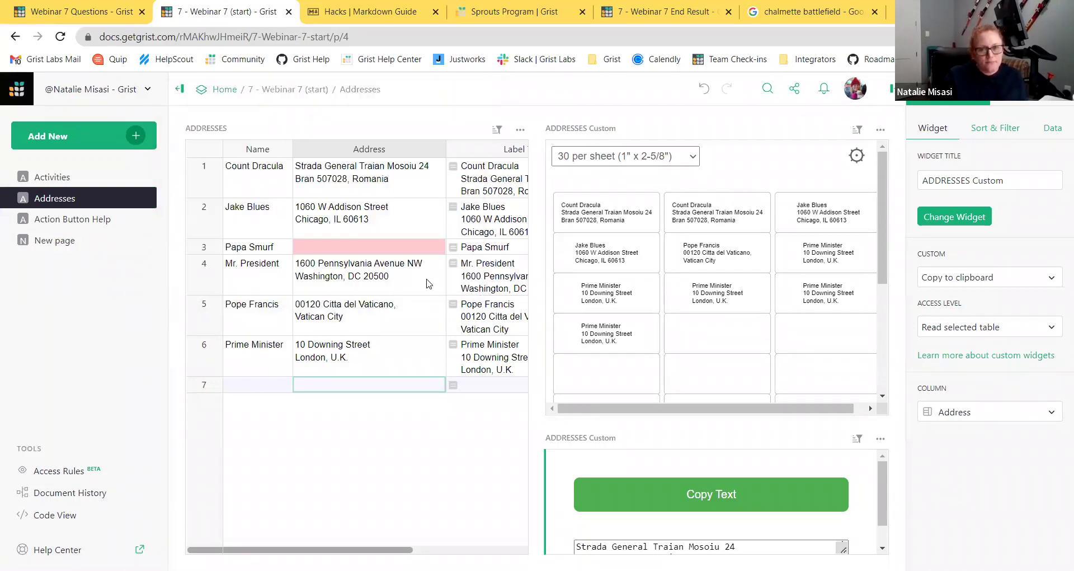
Configure the new widget as Action button with full document access and map its action to the Action Button (Duplicate) column
left_click(1001, 278)
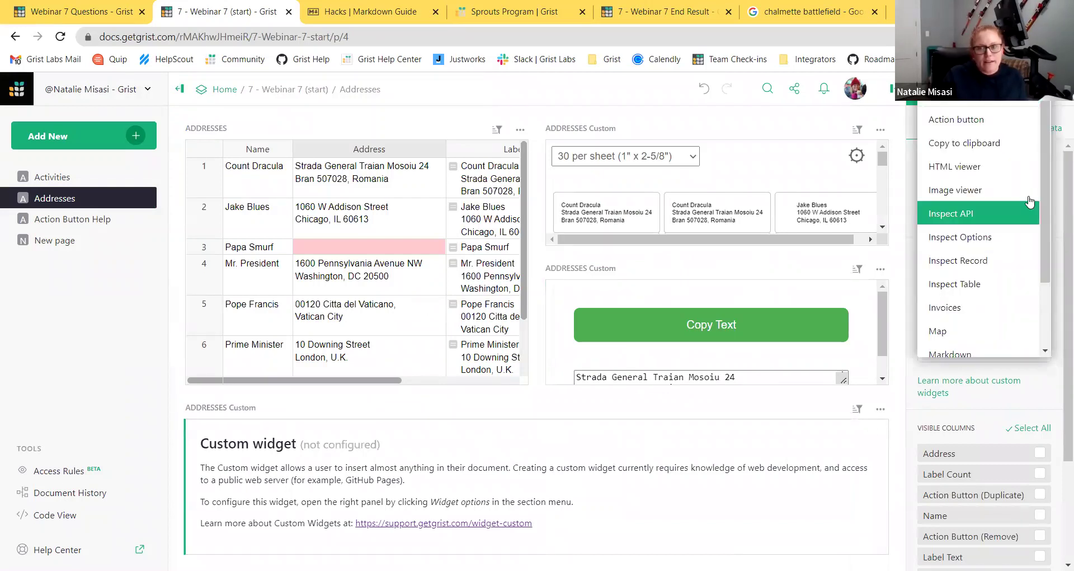
left_click(1003, 132)
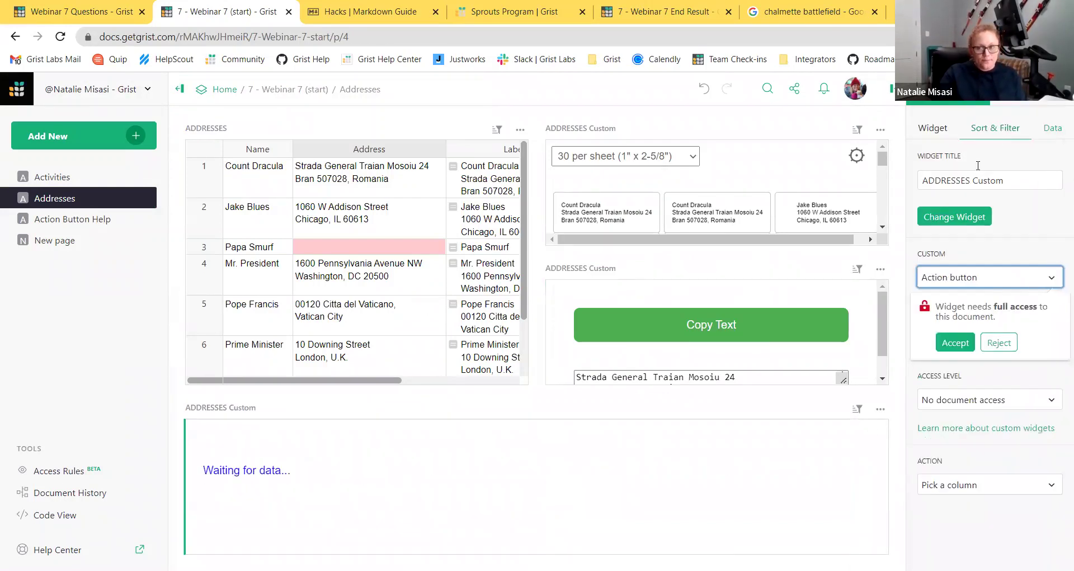
left_click(956, 342)
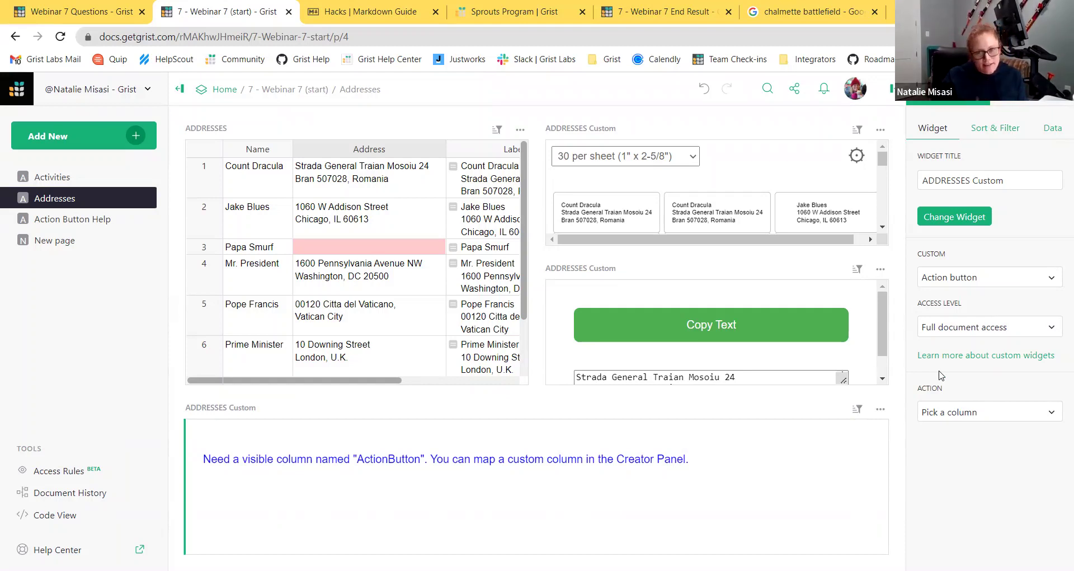
left_click(1003, 412)
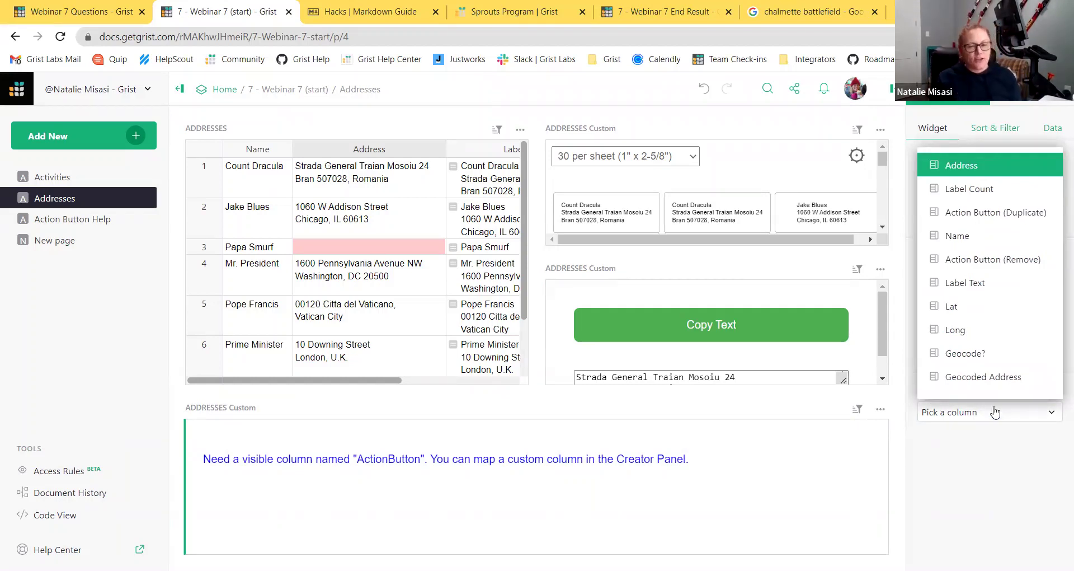
left_click(999, 216)
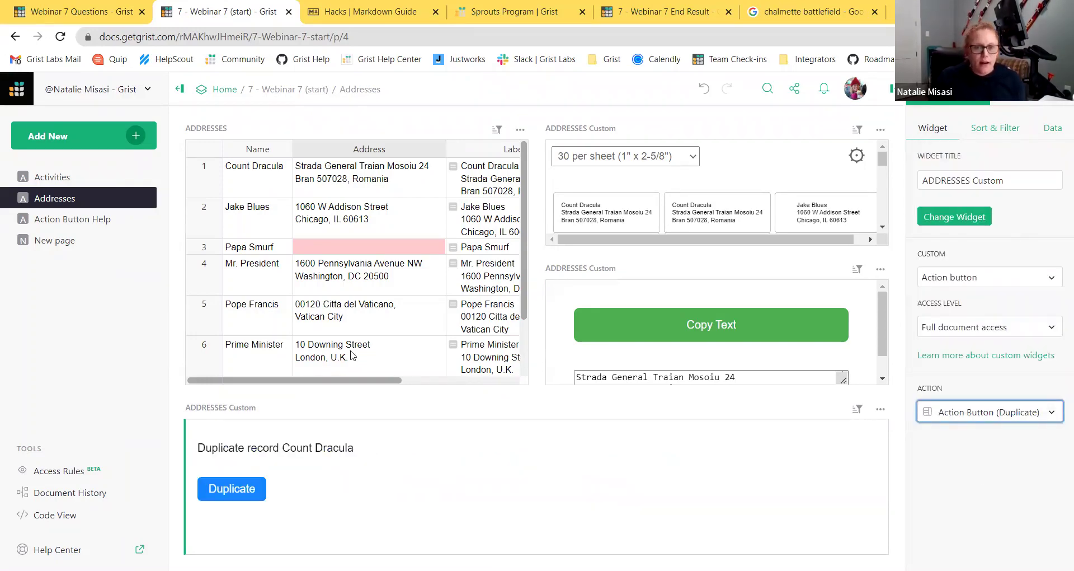
Show the hidden Action Button (Duplicate) column in the ADDRESSES table
left_click_drag(313, 380, 430, 380)
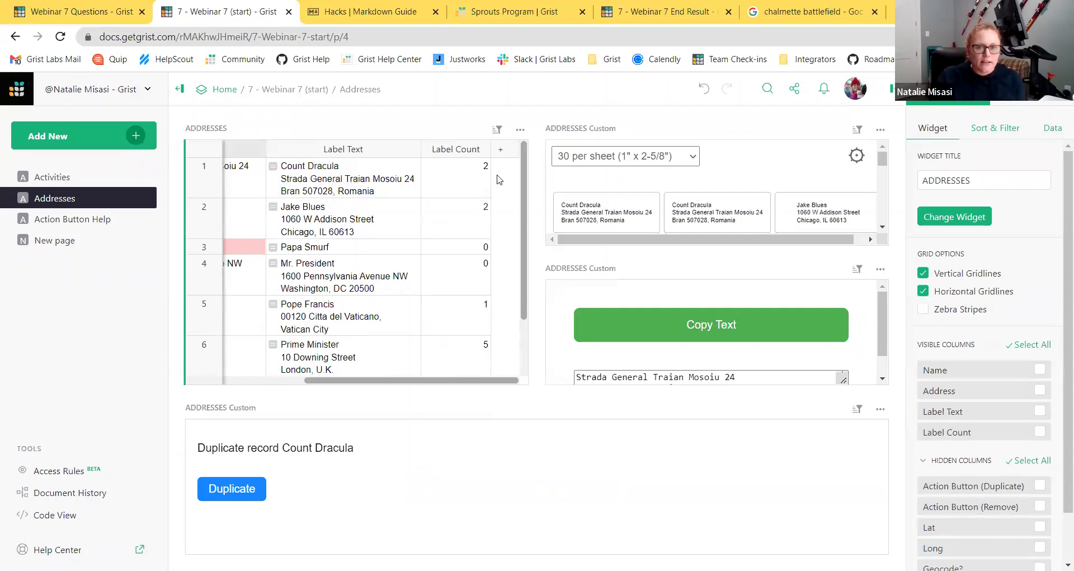
left_click(501, 152)
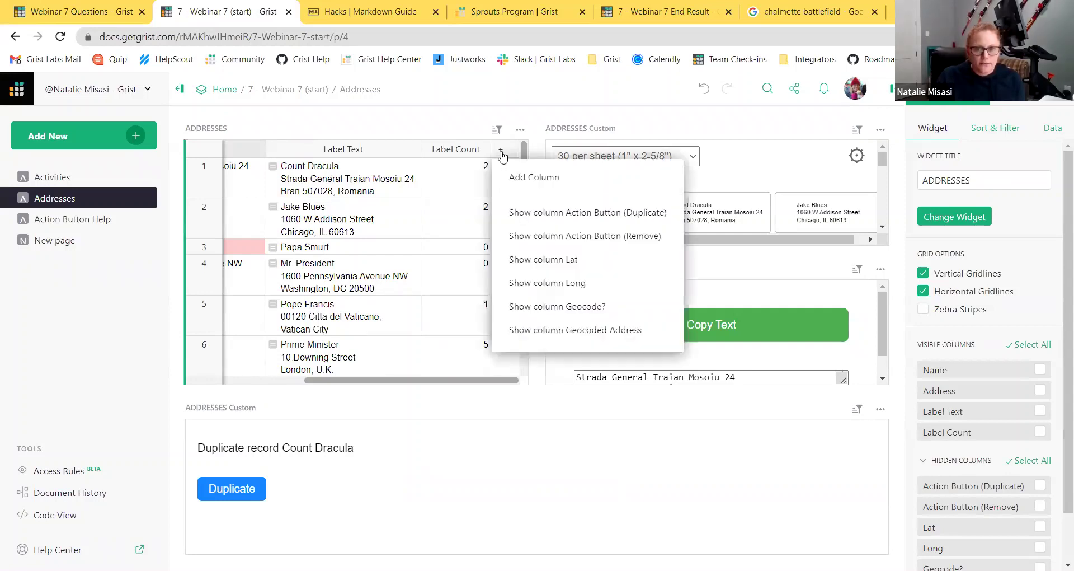
left_click(531, 216)
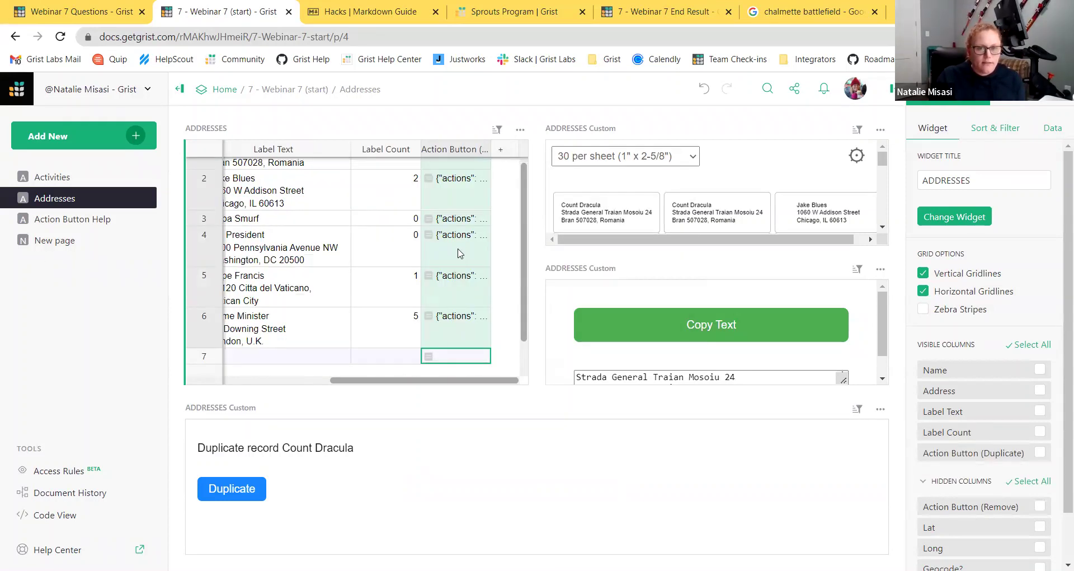
left_click(456, 149)
left_click(456, 149)
key("BackSpace")
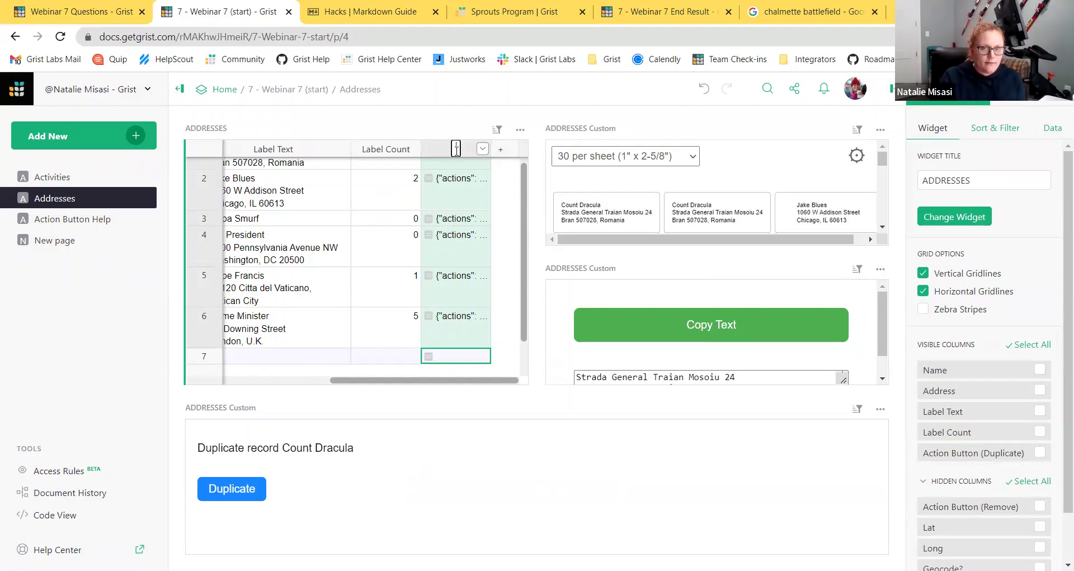
key("Escape")
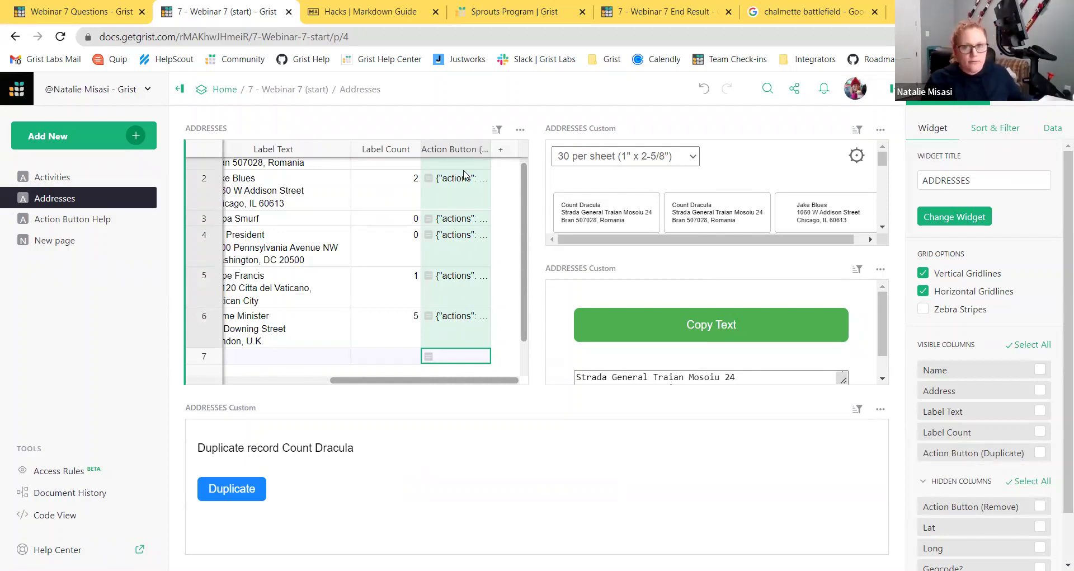
Select the row 2 Action Button (Duplicate) cell, then examine the Duplicate Record formula on the Action Button Help page and return to Addresses
left_click(464, 180)
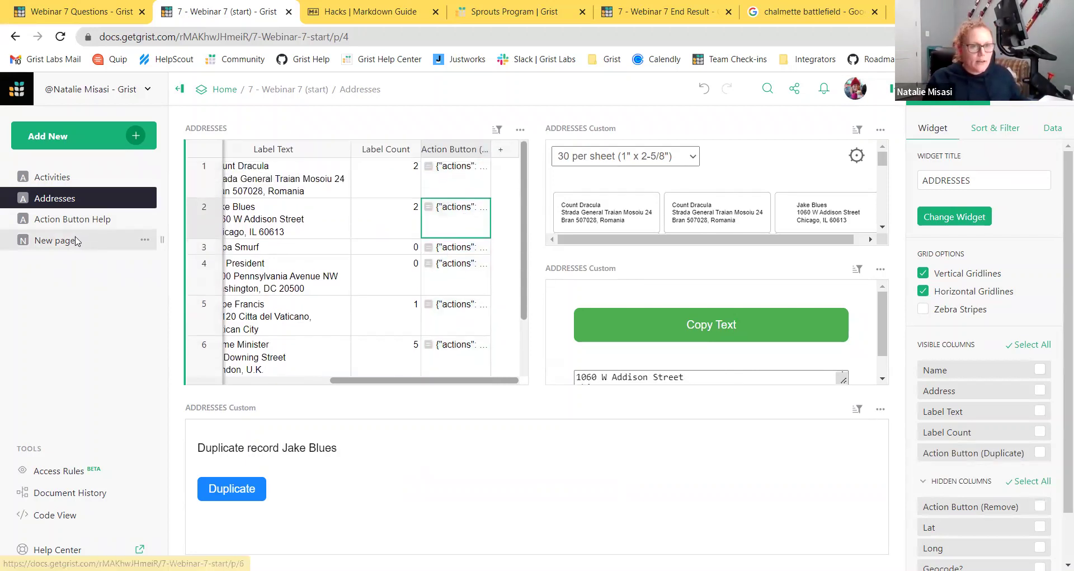
left_click(74, 236)
left_click(76, 218)
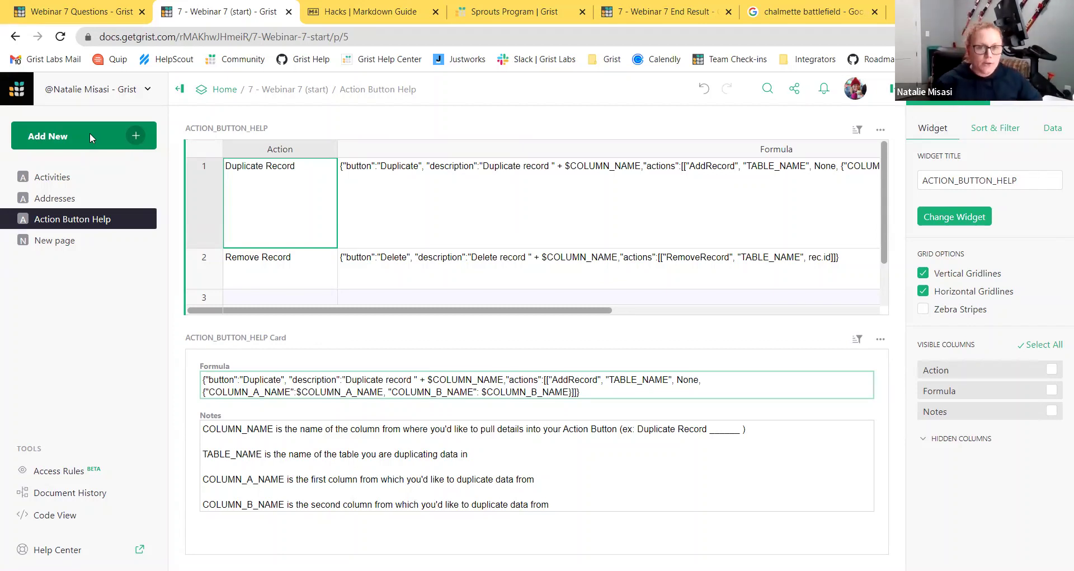
left_click(607, 218)
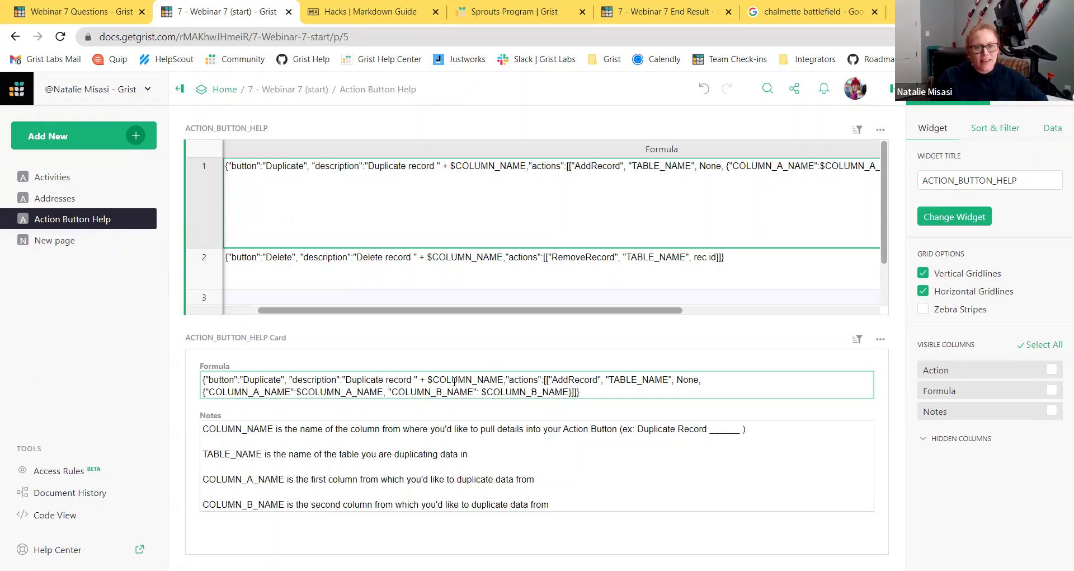
left_click(437, 380)
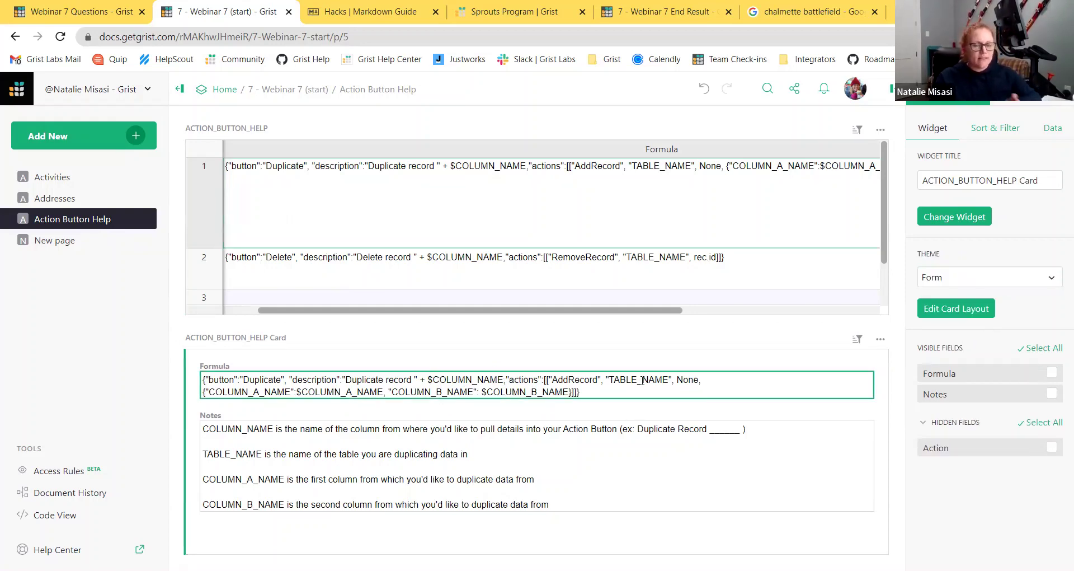
left_click(56, 173)
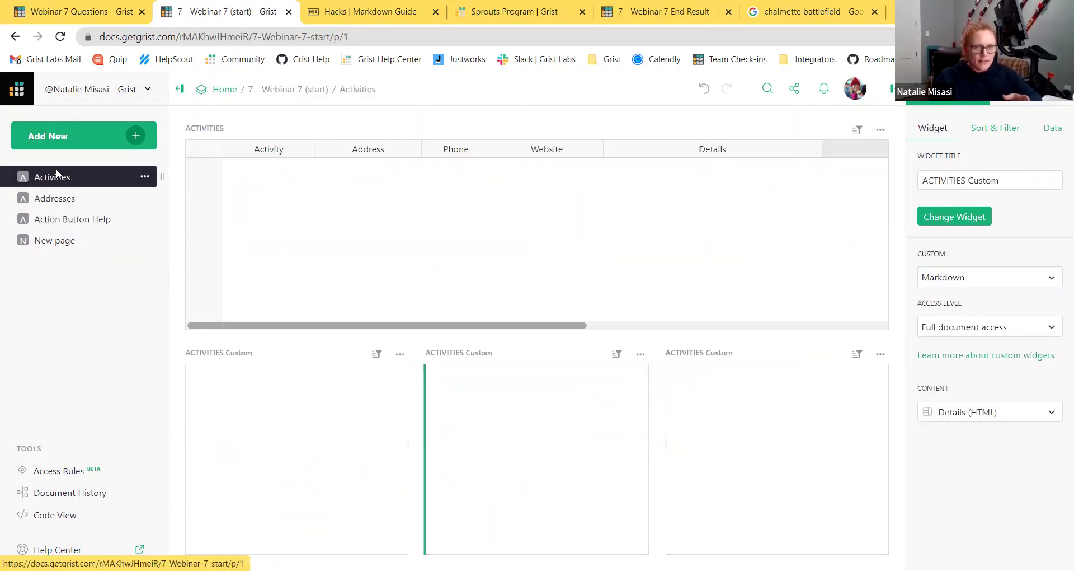
left_click(65, 200)
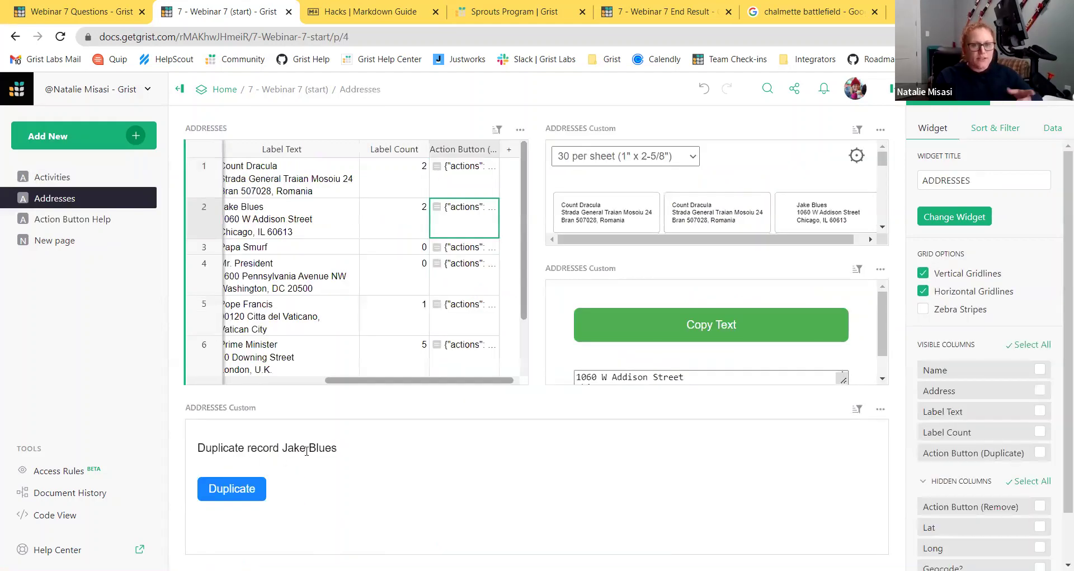
Copy the Duplicate Record template formula from Action Button Help and paste it over the row 1 Action Button (Duplicate) formula in ADDRESSES
left_click(72, 223)
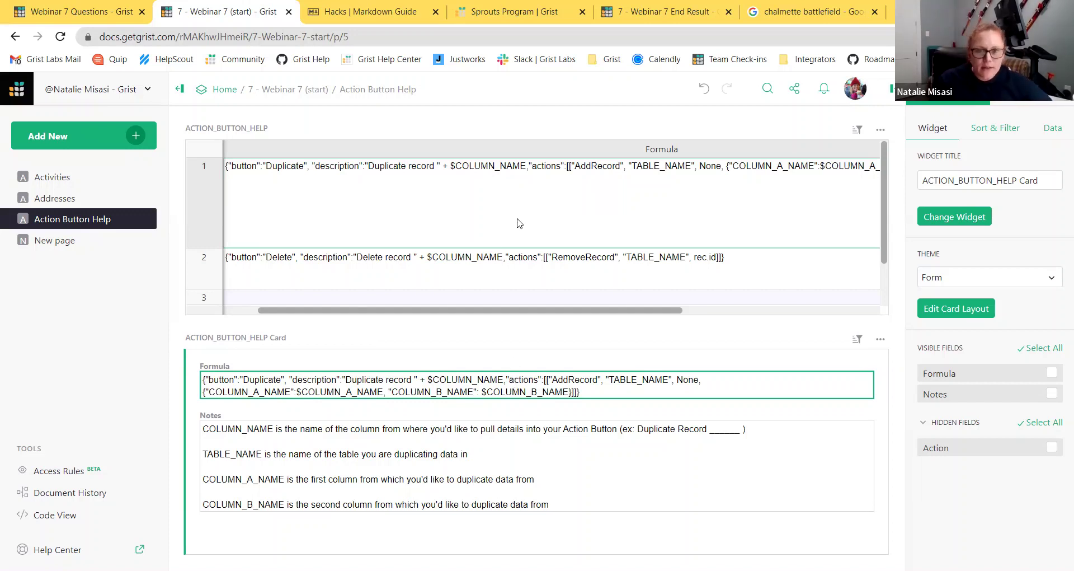
left_click(632, 218)
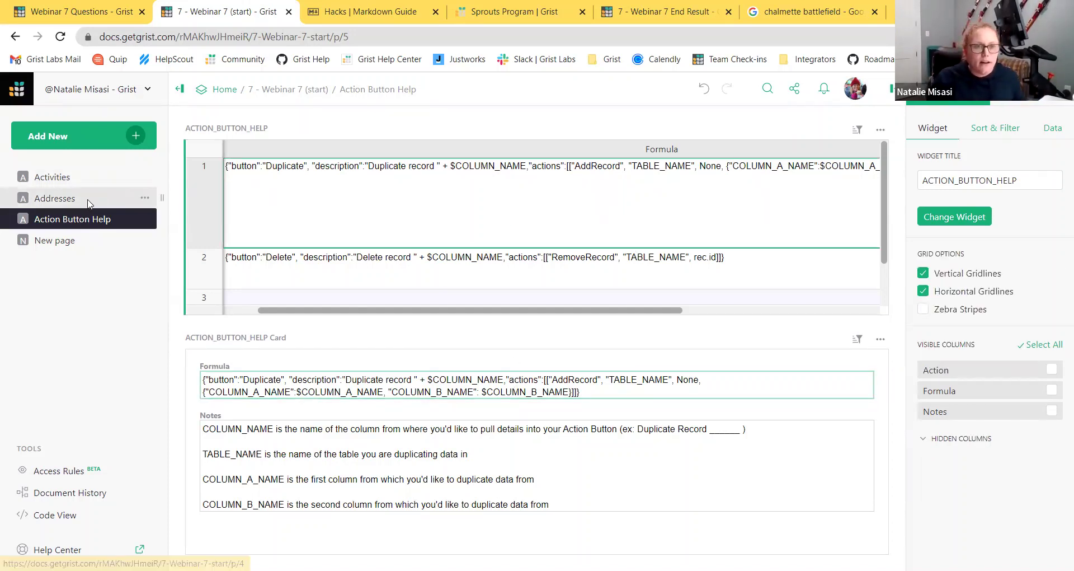
left_click(87, 202)
double_click(483, 180)
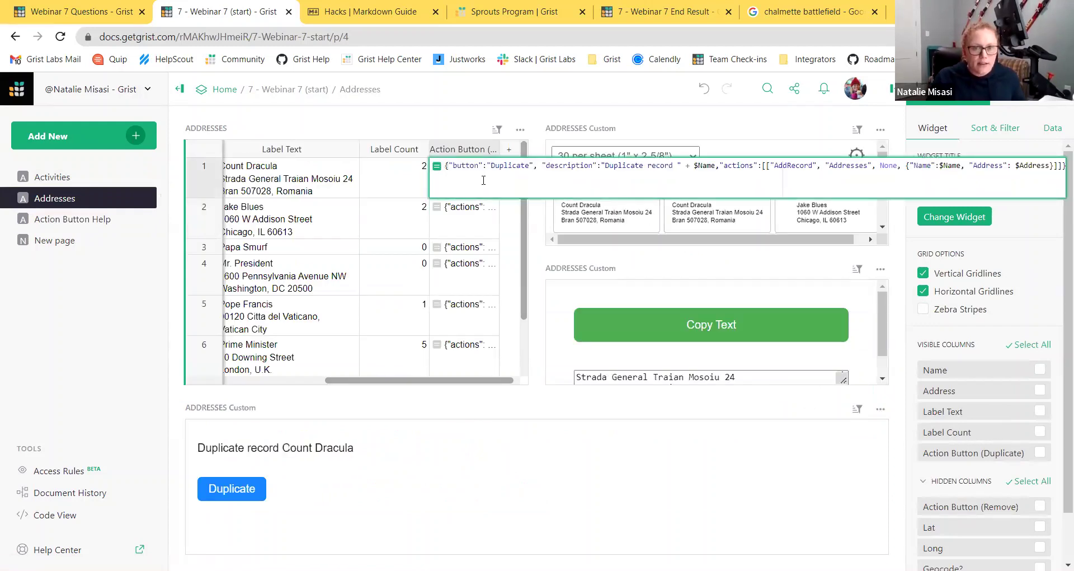
key("ctrl+a")
type("{\"button\":\"Duplicate\", \"description\":\"Duplicate record \" + $COLUMN_NAME,\"actions\":[[\"AddRecord\", \"TABLE_NAME\", None, {\"COLUMN_A_NAME\":$COLUMN_A_NAME, \"COLUMN_B_NAME\": $COLUMN_B_NAME}]]}")
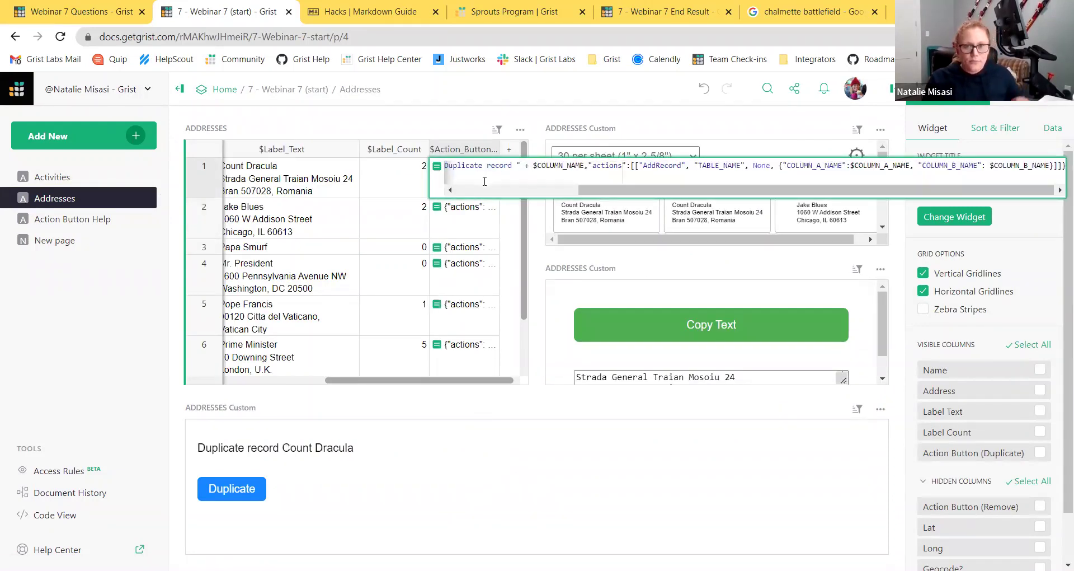
Replace the COLUMN_NAME placeholder in the formula's description with Name, keeping the $ prefix
left_click_drag(621, 194, 447, 196)
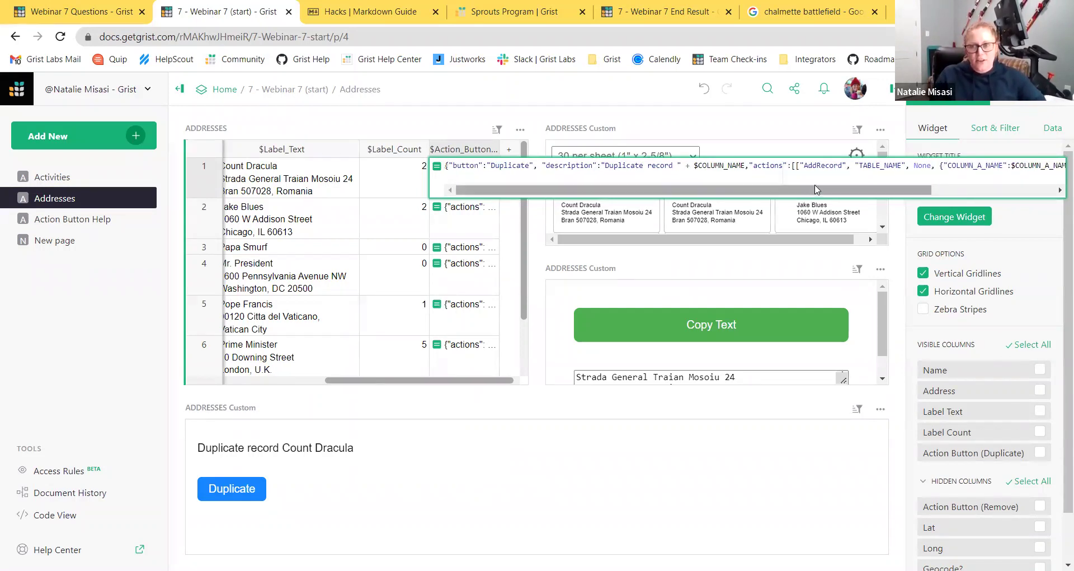
left_click_drag(818, 191, 993, 193)
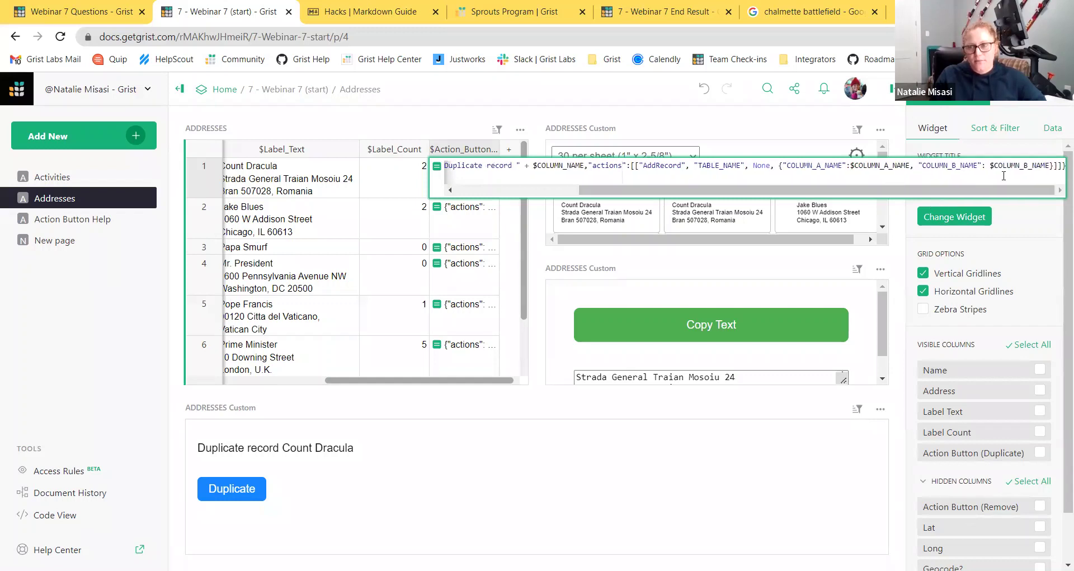
left_click_drag(819, 192, 730, 192)
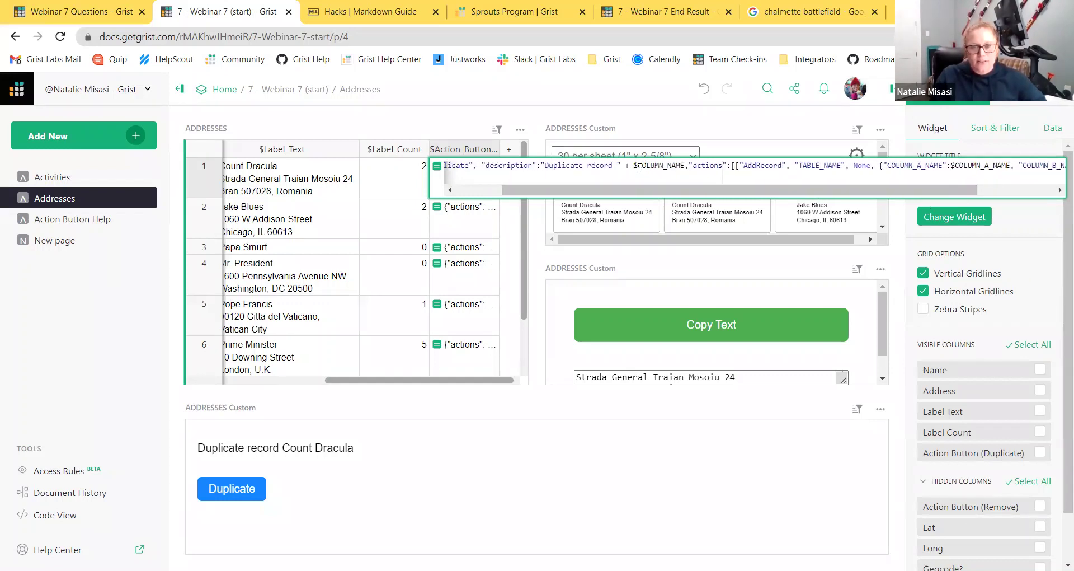
scroll(644, 165, "left", 2)
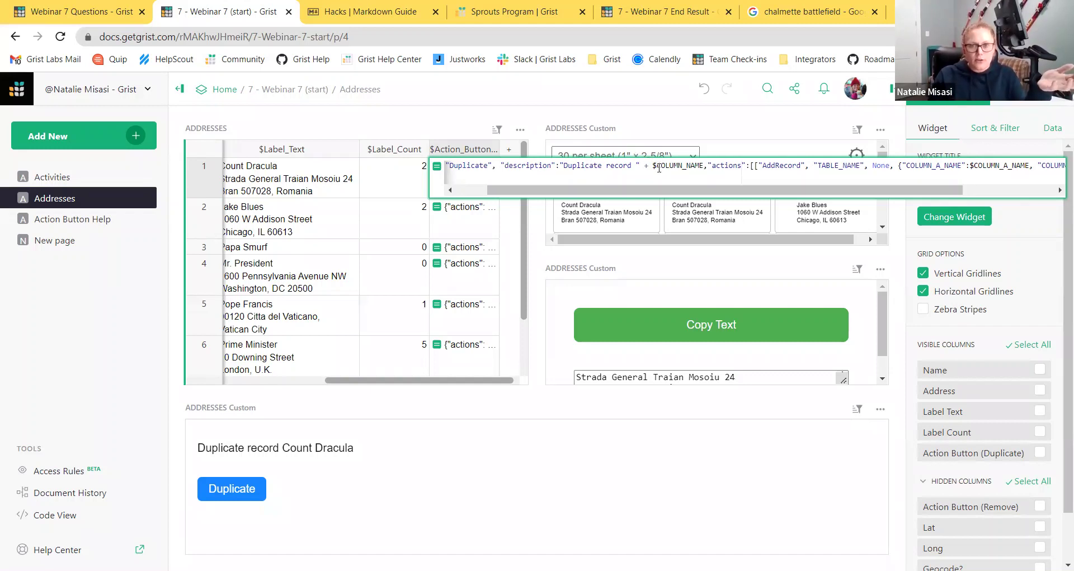
left_click_drag(659, 167, 748, 163)
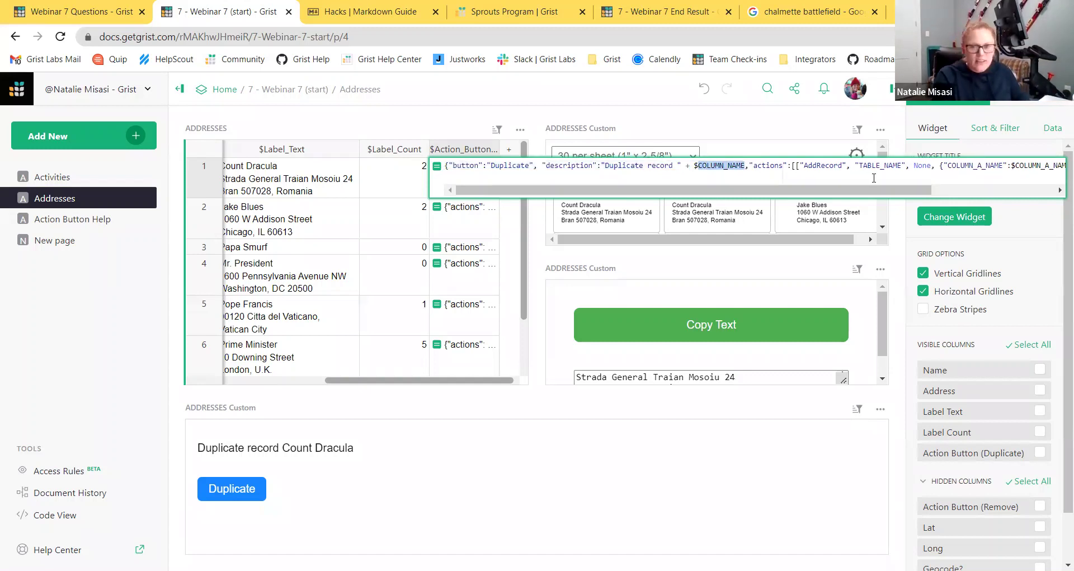
type("Name")
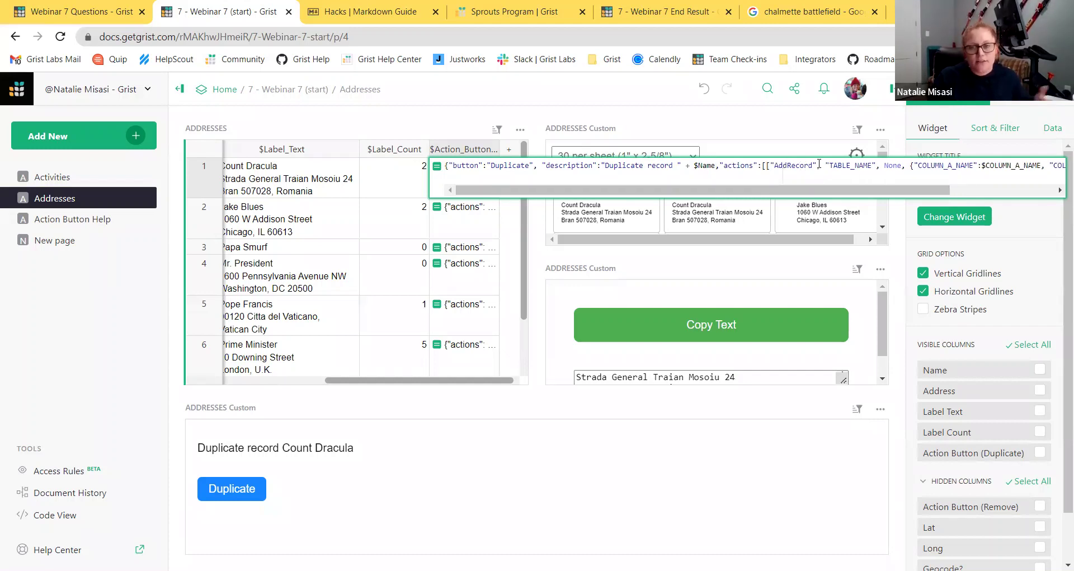
Replace the TABLE_NAME placeholder in the formula's AddRecord action with Addresses
scroll(819, 163, "right", 3)
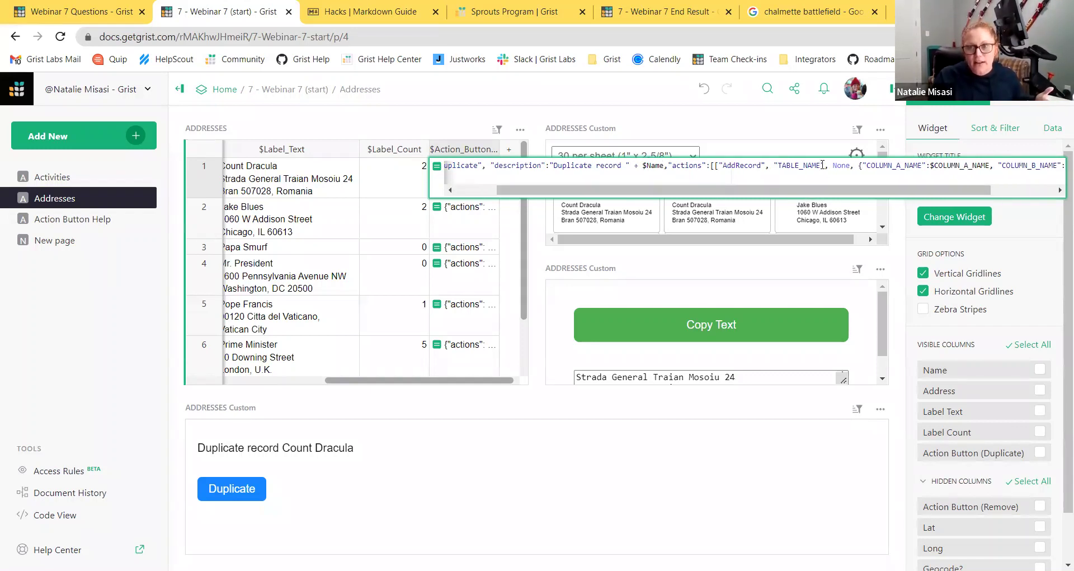
left_click_drag(822, 165, 778, 165)
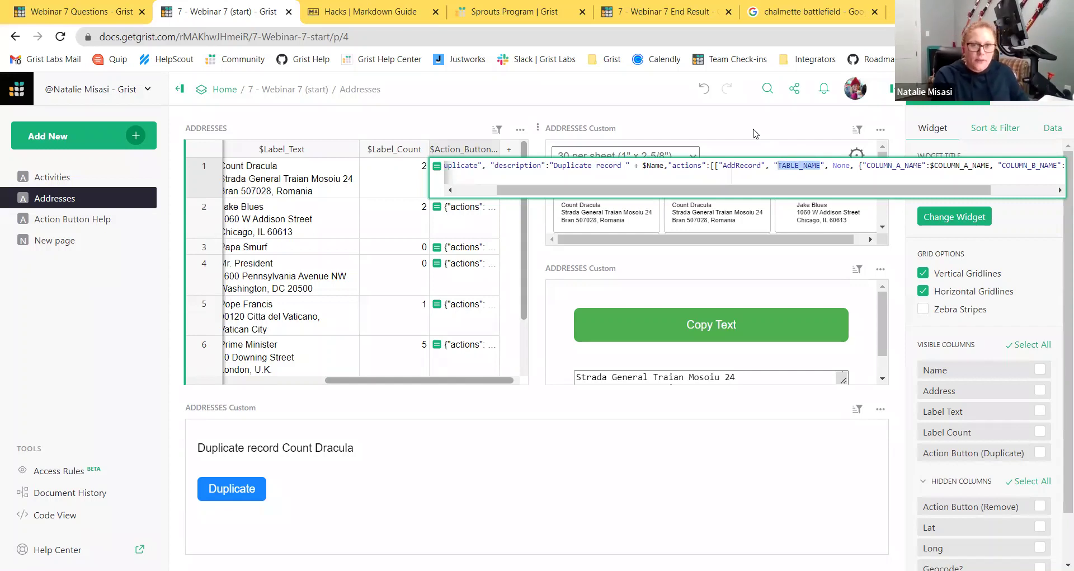
type("Addre")
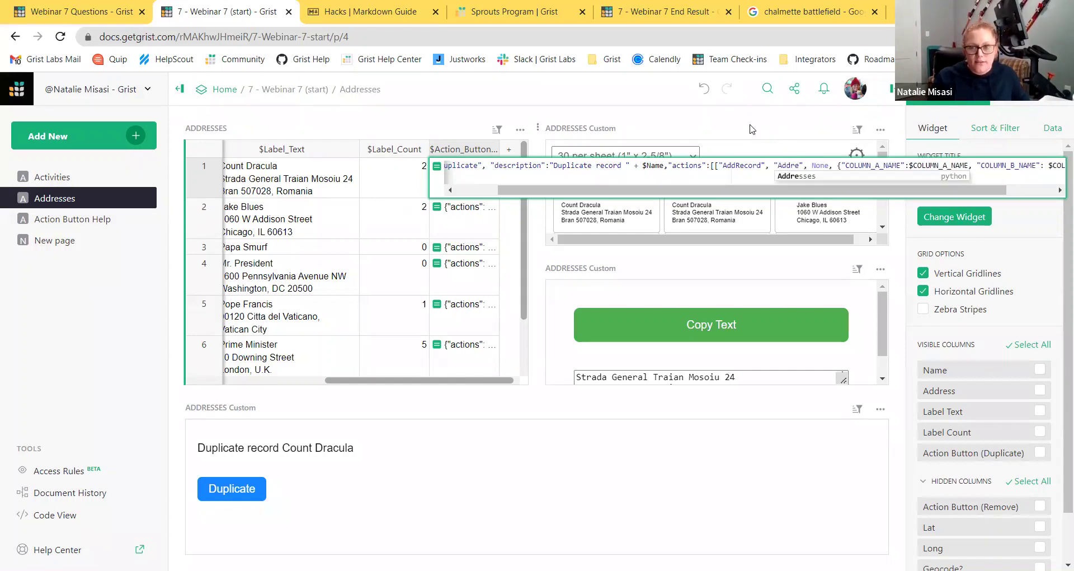
type("sses")
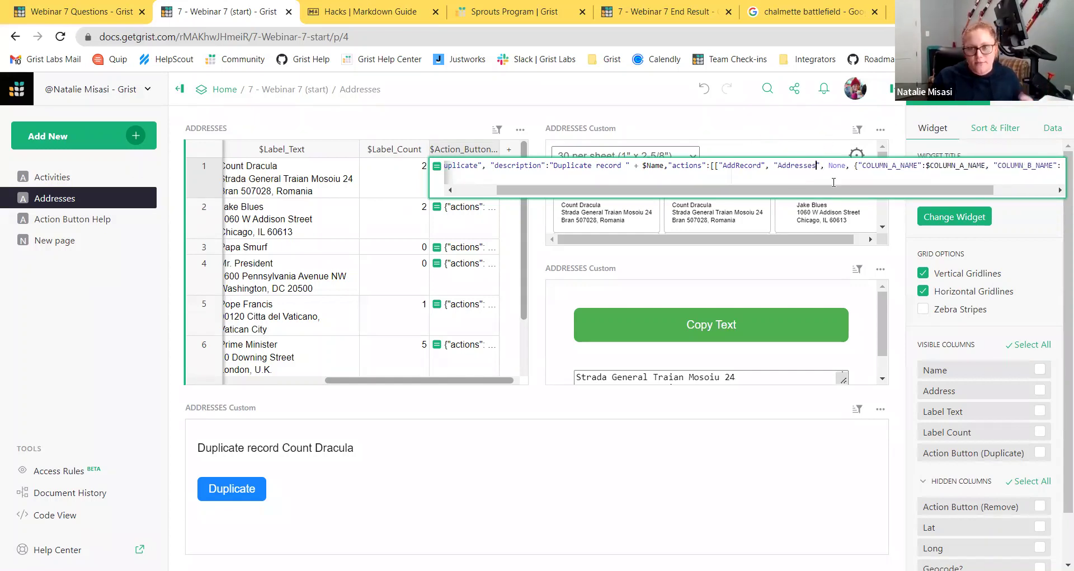
Replace both COLUMN_A_NAME placeholders in the formula so that the first duplicated field reads "Name":$Name
scroll(835, 176, "right", 3)
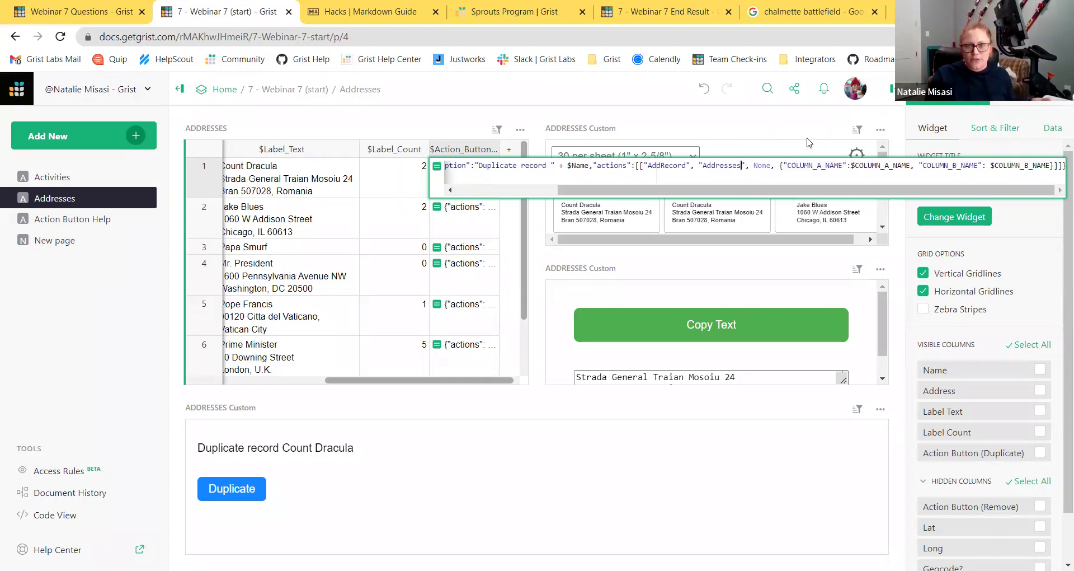
left_click_drag(788, 166, 843, 165)
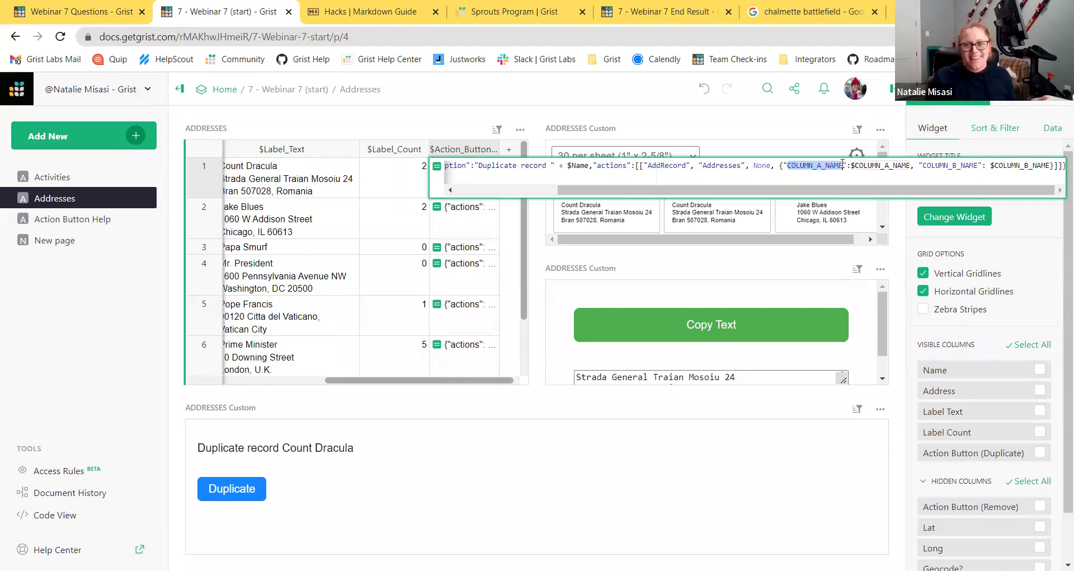
type("Name")
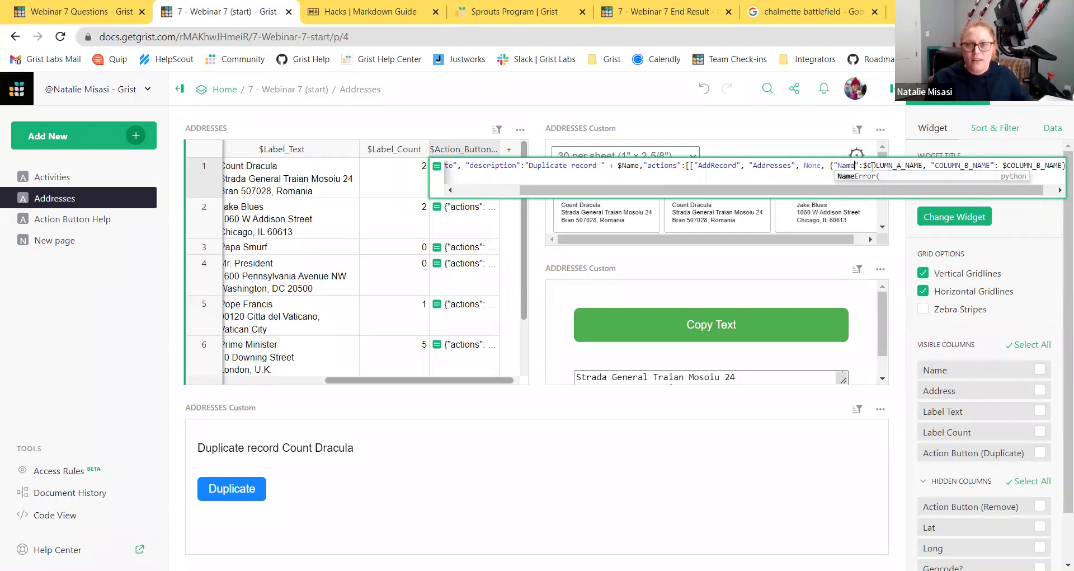
left_click_drag(867, 165, 923, 165)
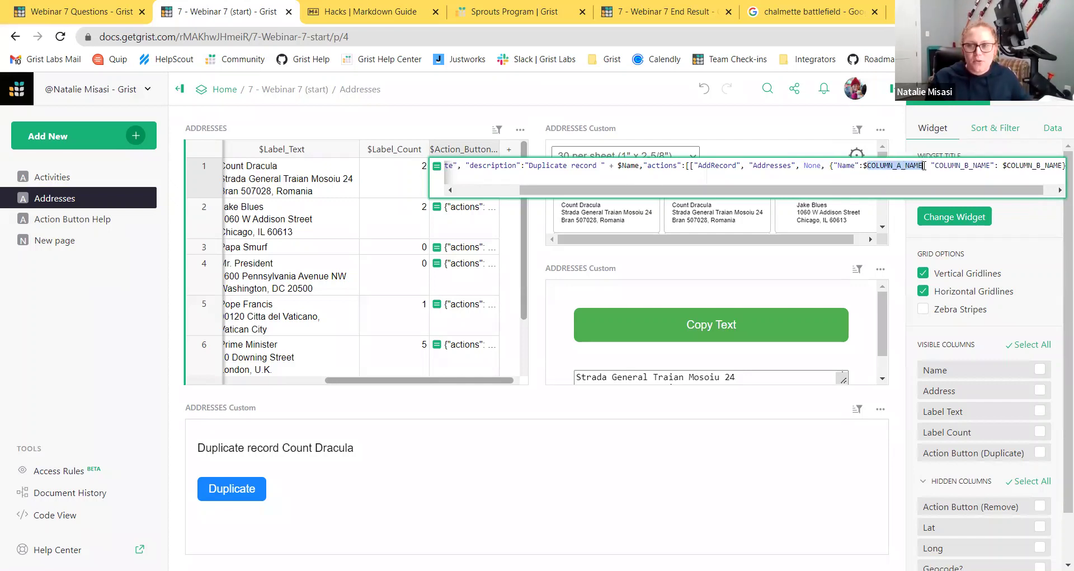
type("Name")
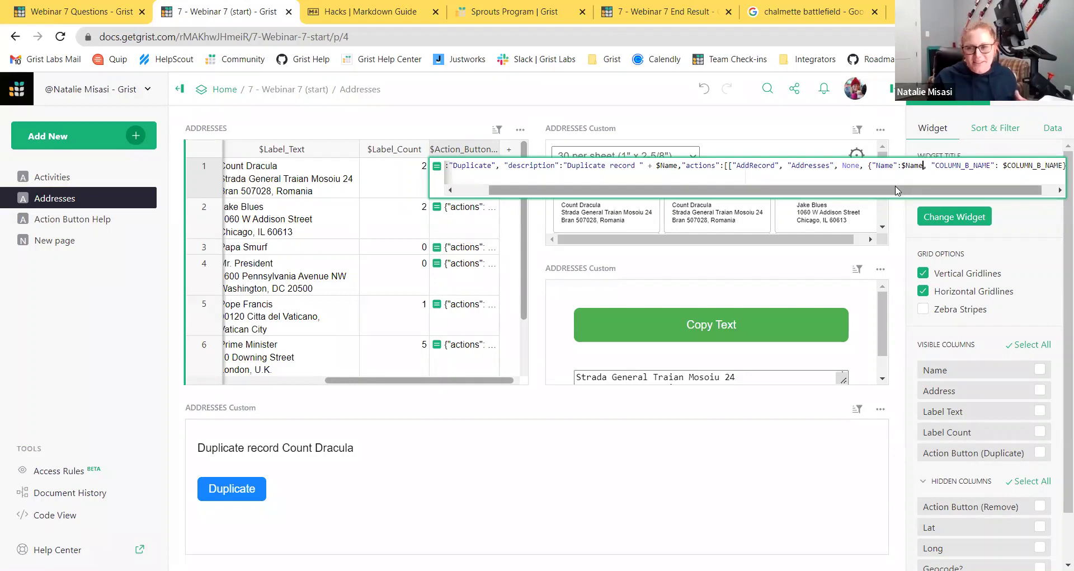
Replace both COLUMN_B_NAME placeholders so that the second duplicated field reads "Address": $Address, and save the formula
left_click_drag(899, 191, 915, 190)
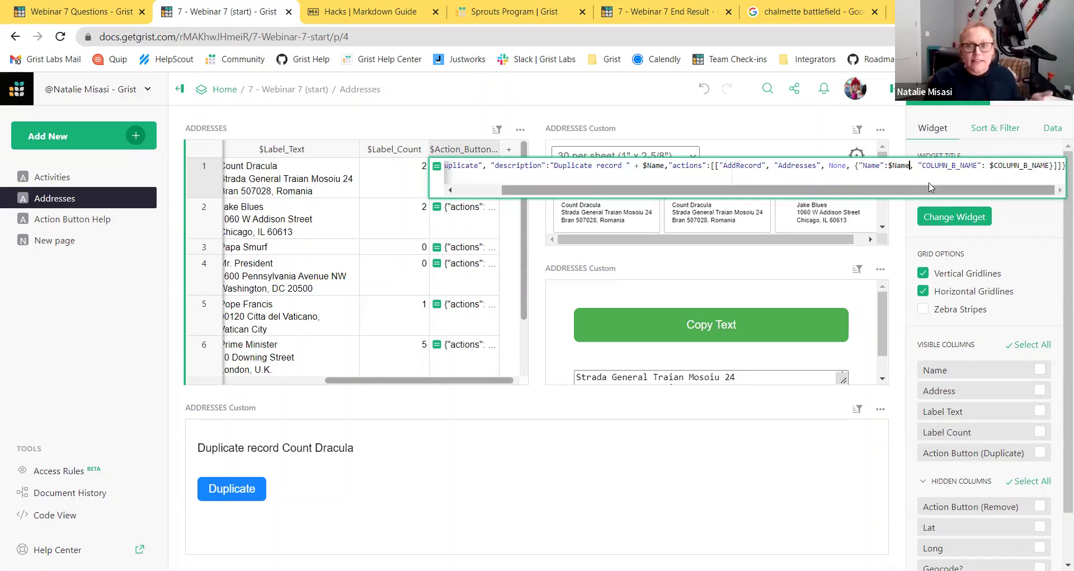
left_click_drag(922, 166, 978, 168)
type("Address")
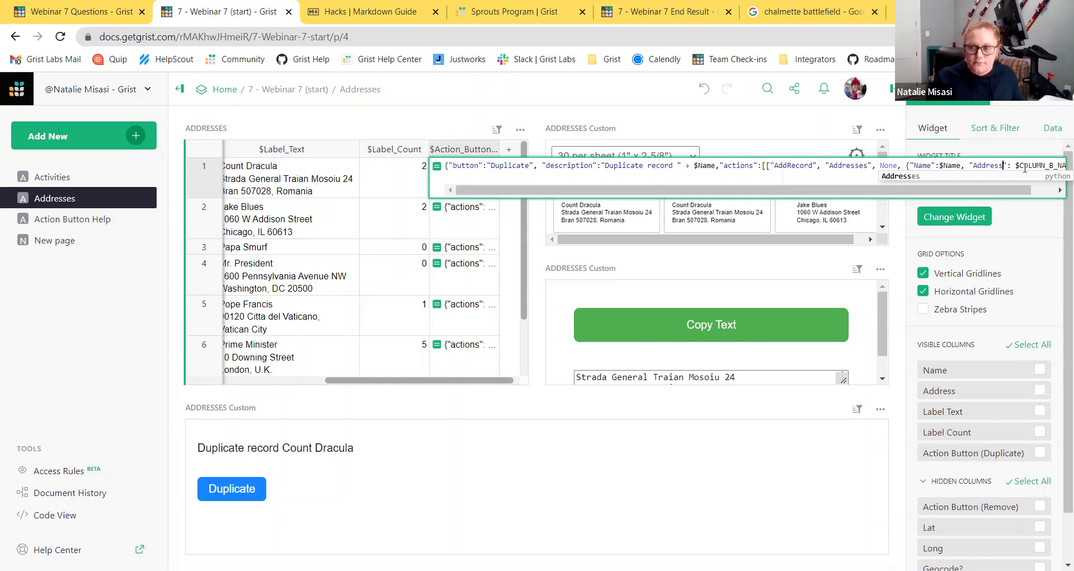
left_click_drag(1021, 166, 1050, 168)
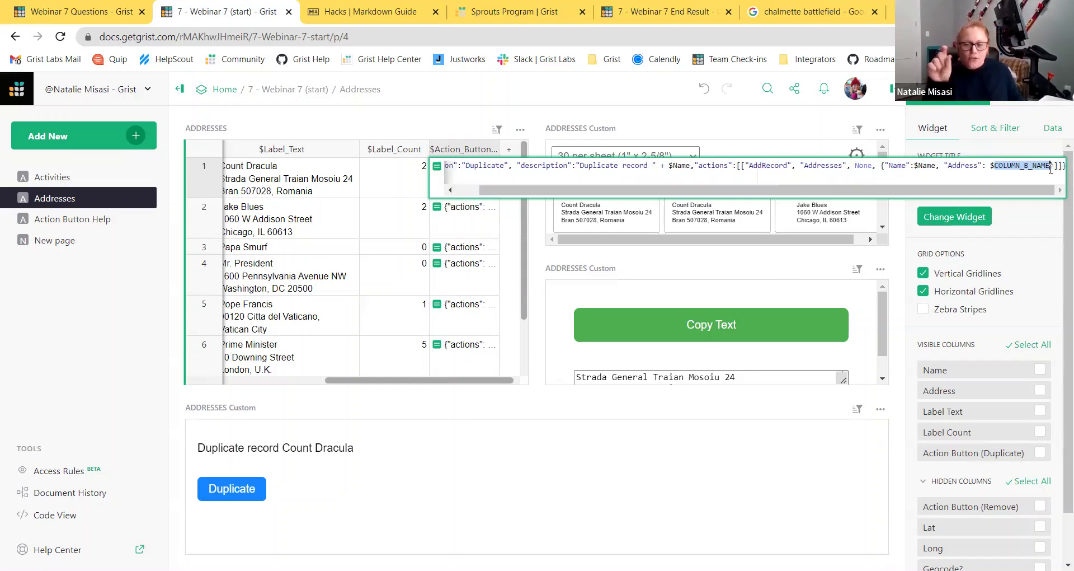
type("Address")
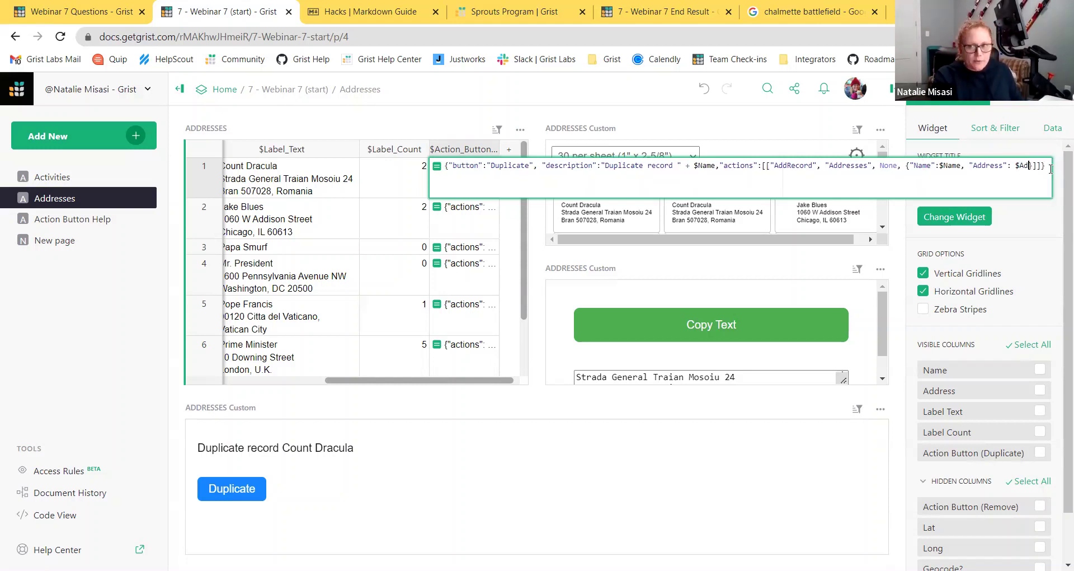
key("Return")
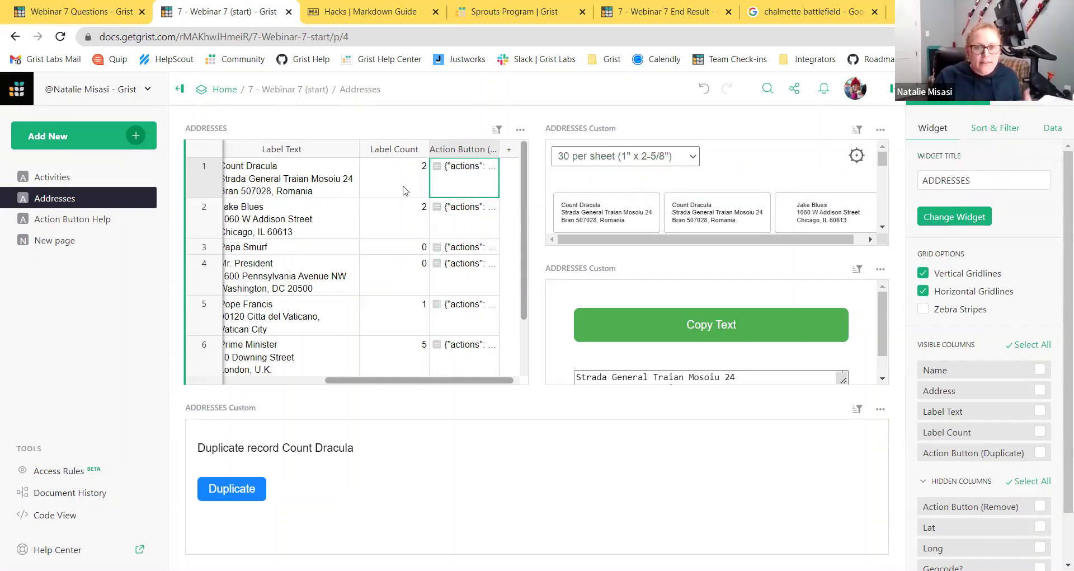
Review the finished duplicate formula, then select the row 5 Pope Francis record and duplicate it with the Action button widget
double_click(477, 186)
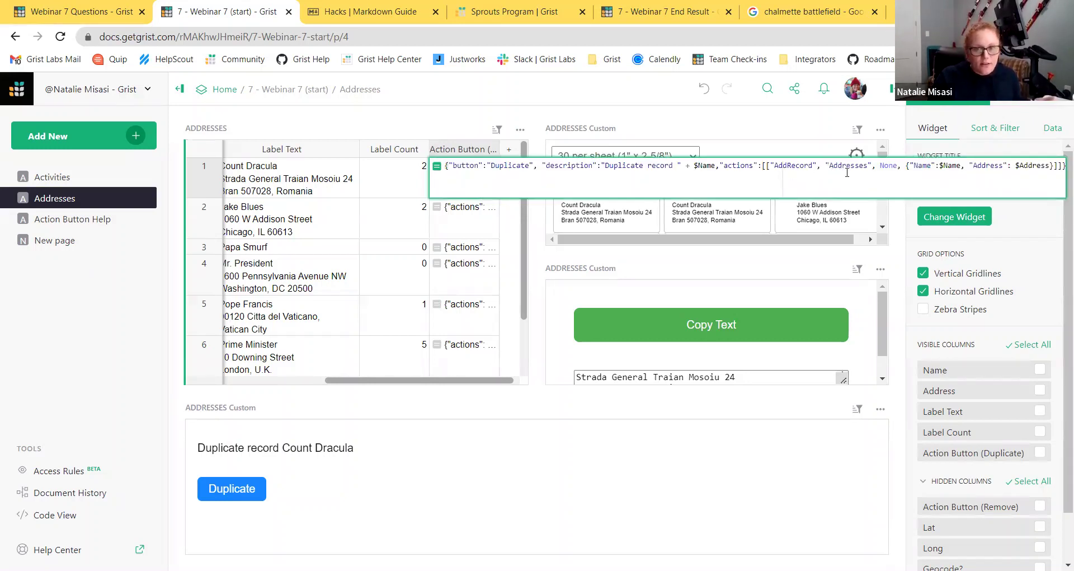
left_click(676, 504)
left_click_drag(339, 380, 15, 342)
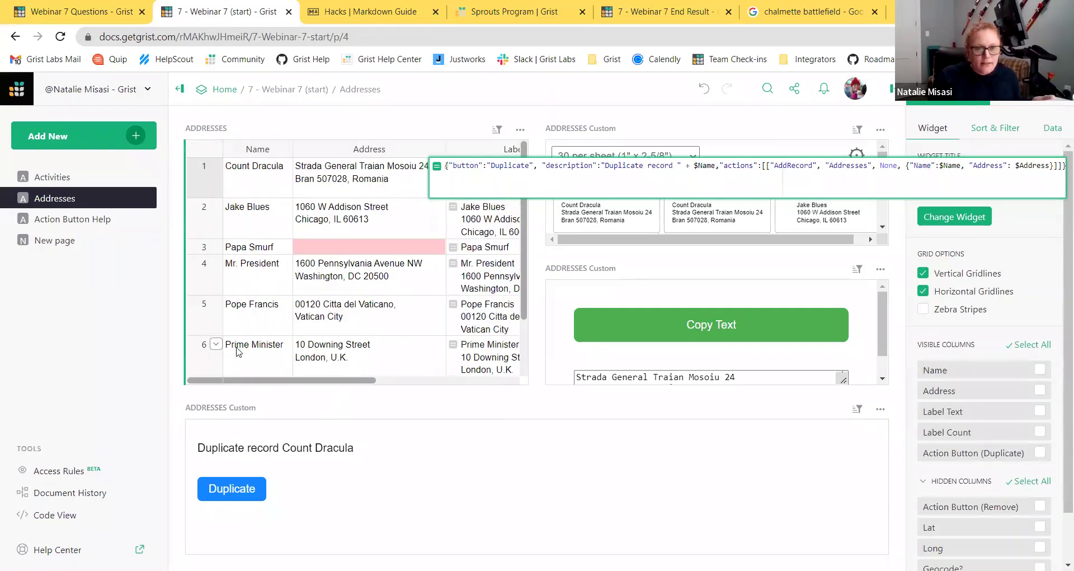
scroll(246, 347, "down", 2)
left_click(263, 241)
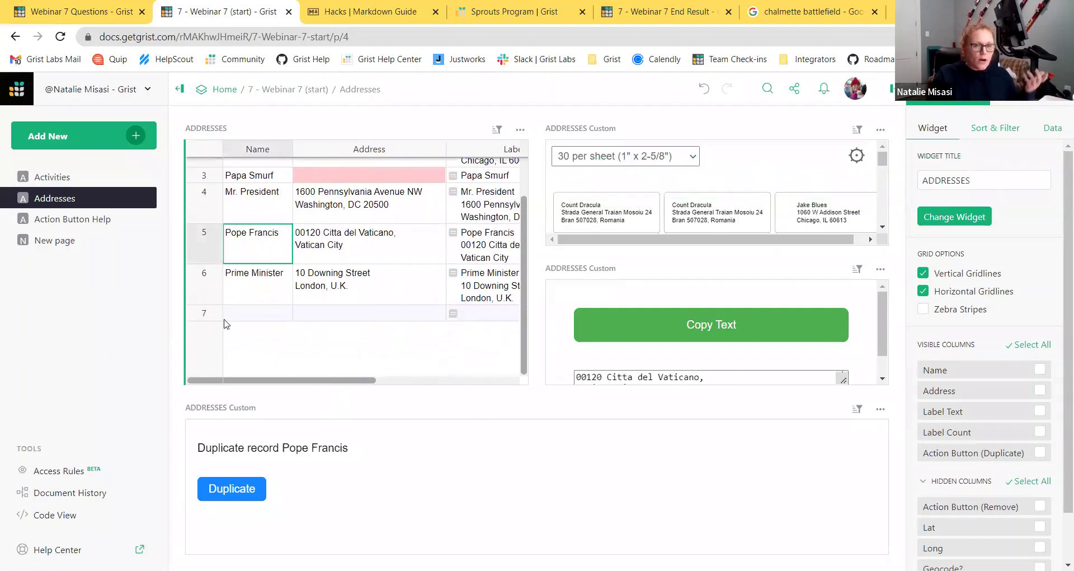
left_click(224, 500)
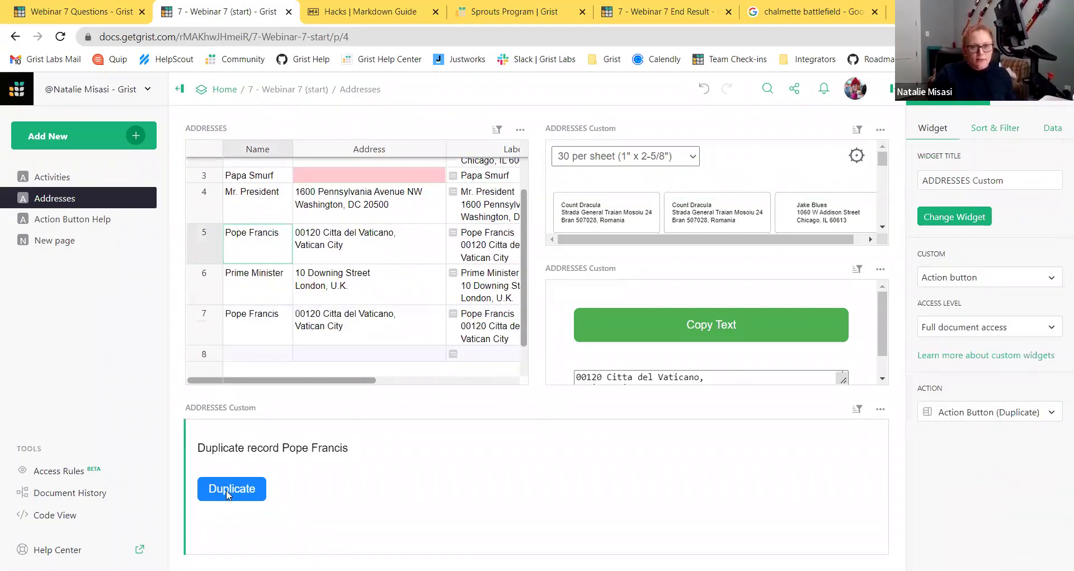
Examine the duplicated record in row 7 across the ADDRESSES columns, including its Name and Address cells
left_click_drag(278, 384, 422, 382)
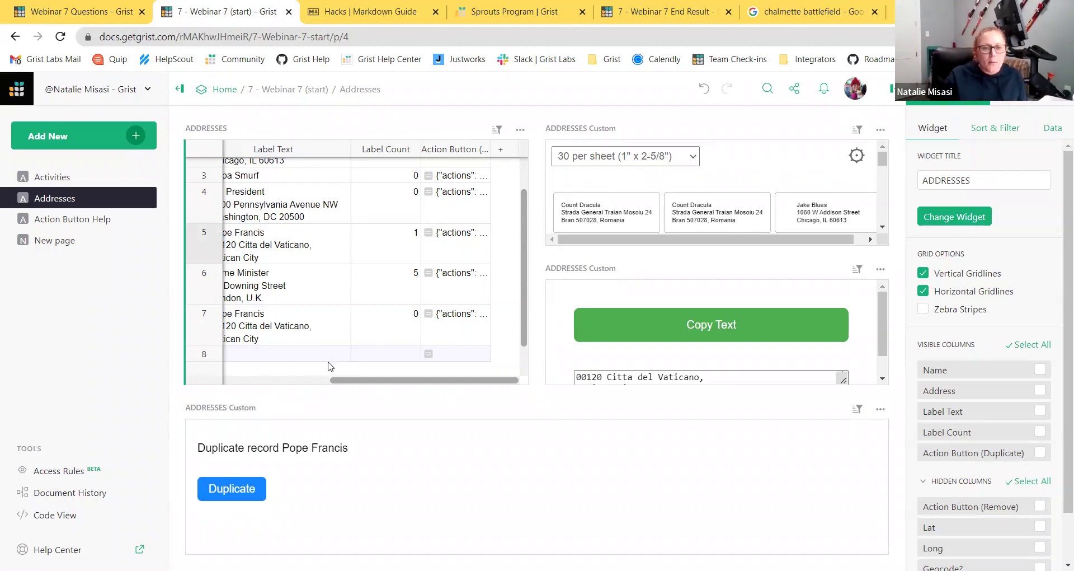
scroll(341, 375, "left", 3)
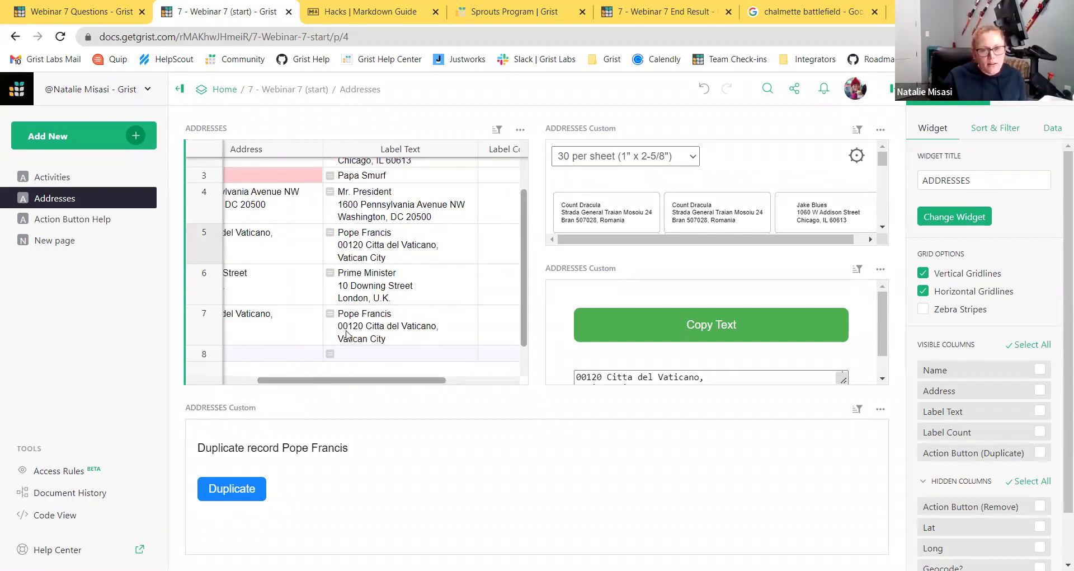
left_click_drag(336, 386, 209, 374)
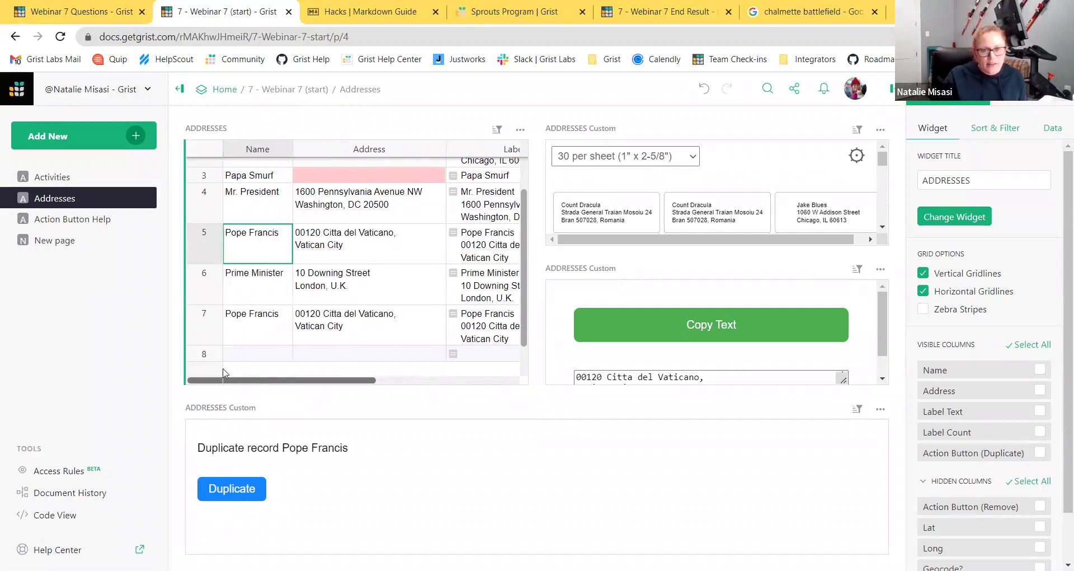
left_click(240, 336)
left_click(335, 332)
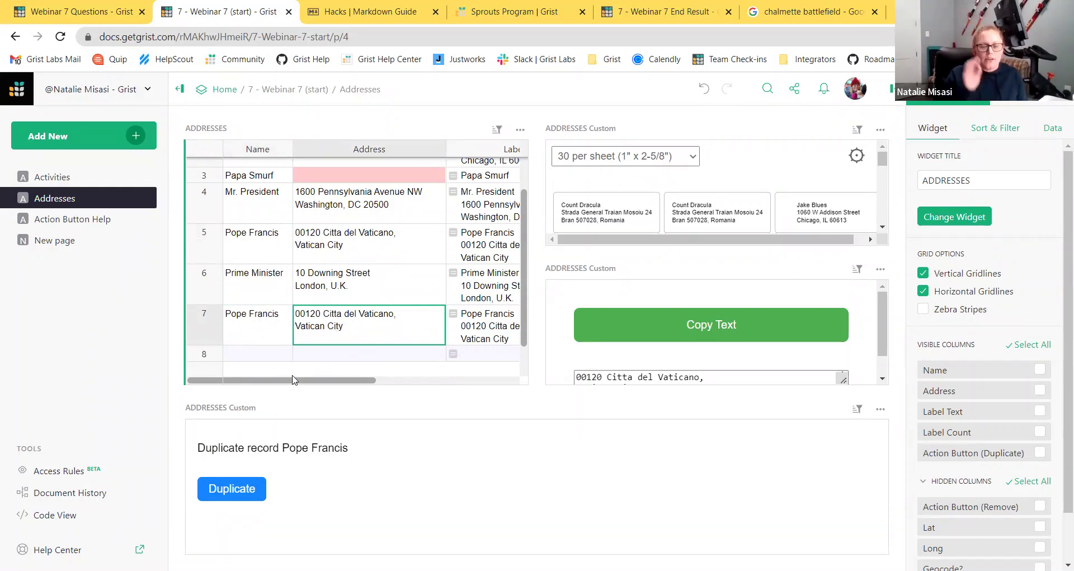
Look at the Remove Record entry on the Action Button Help page and return to Addresses
left_click(101, 219)
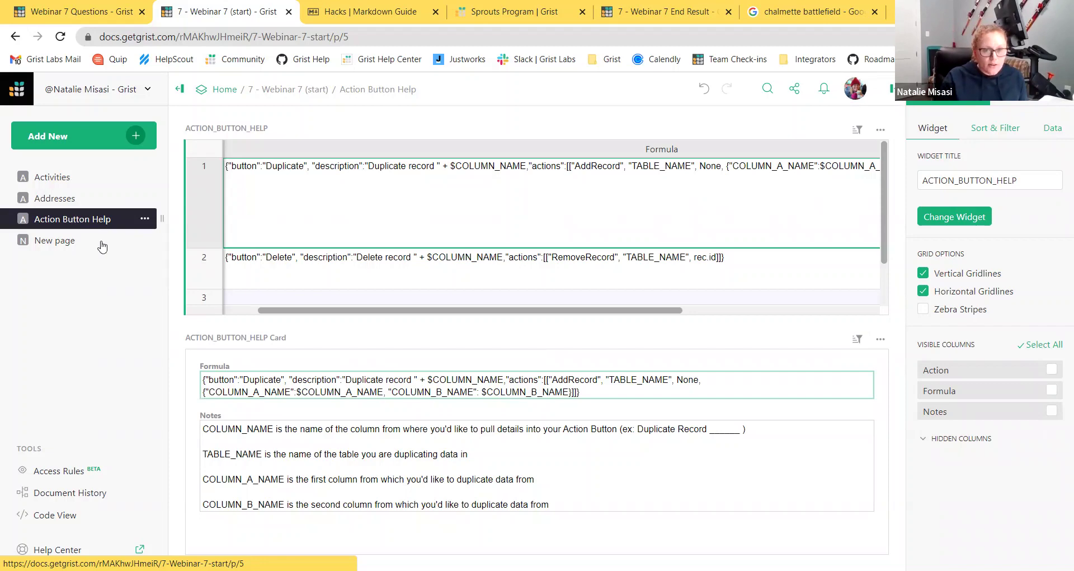
scroll(294, 310, "left", 3)
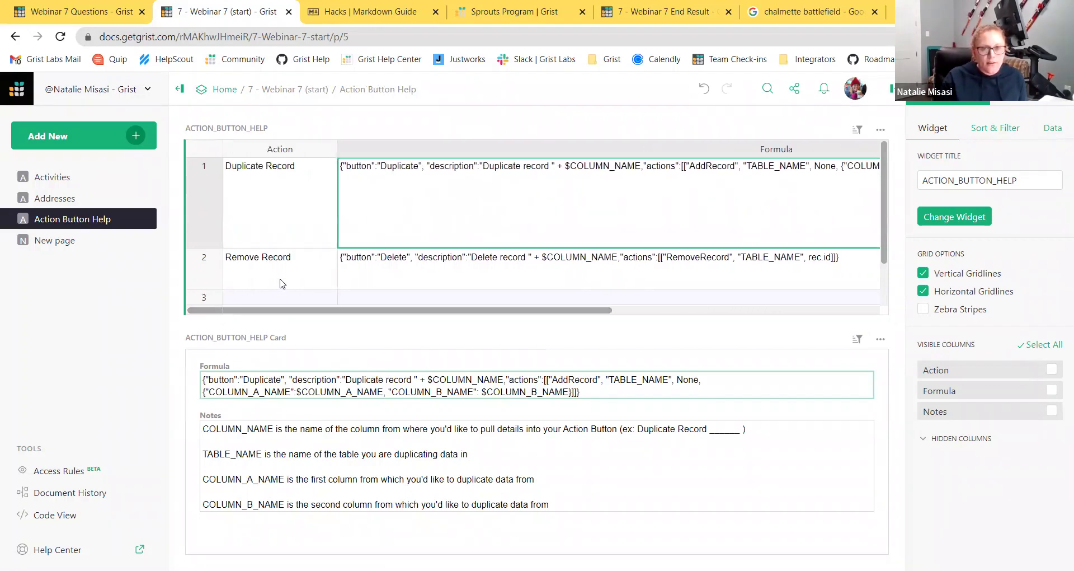
left_click(67, 199)
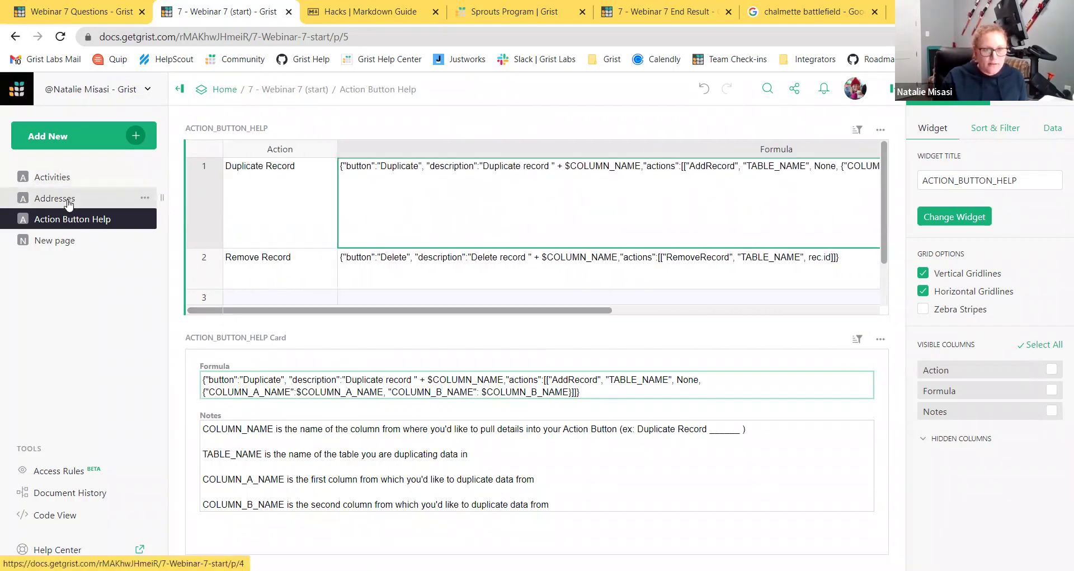
Add a custom widget based on the Addresses table and place it beside the Duplicate widget below the ADDRESSES table
left_click(62, 143)
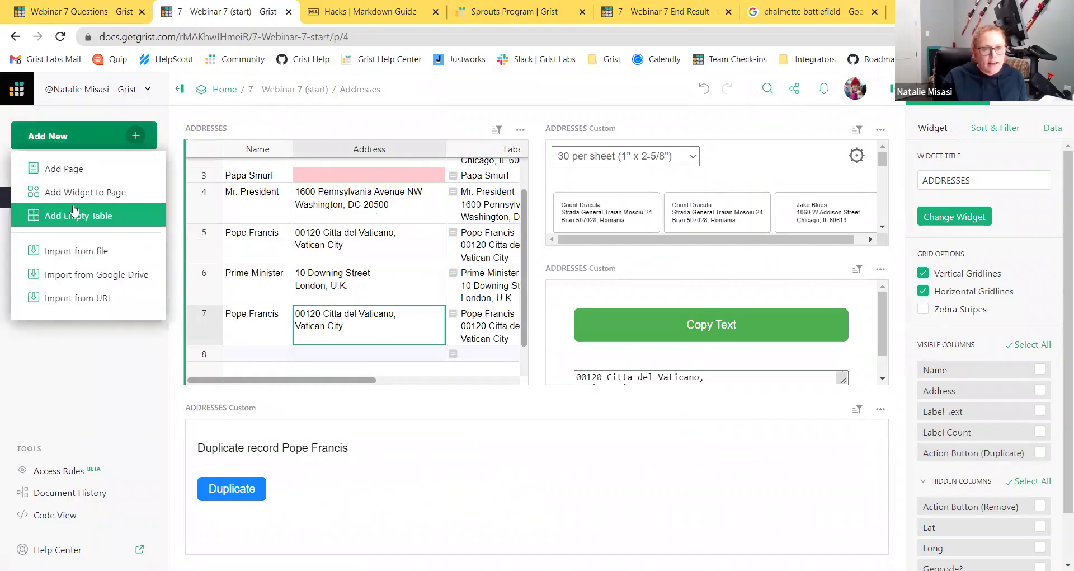
left_click(72, 191)
left_click(236, 236)
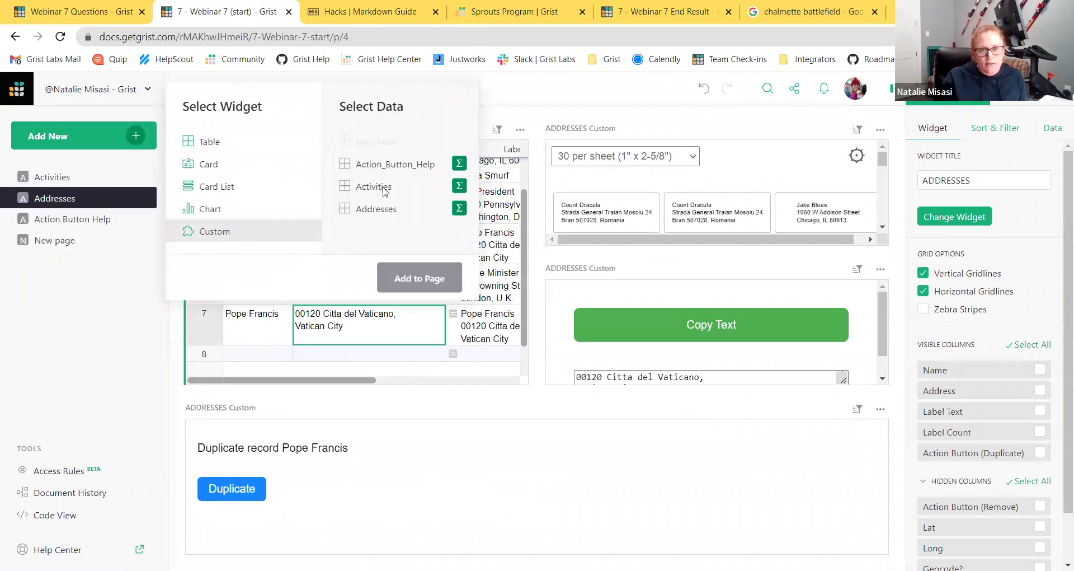
left_click(375, 209)
left_click(400, 282)
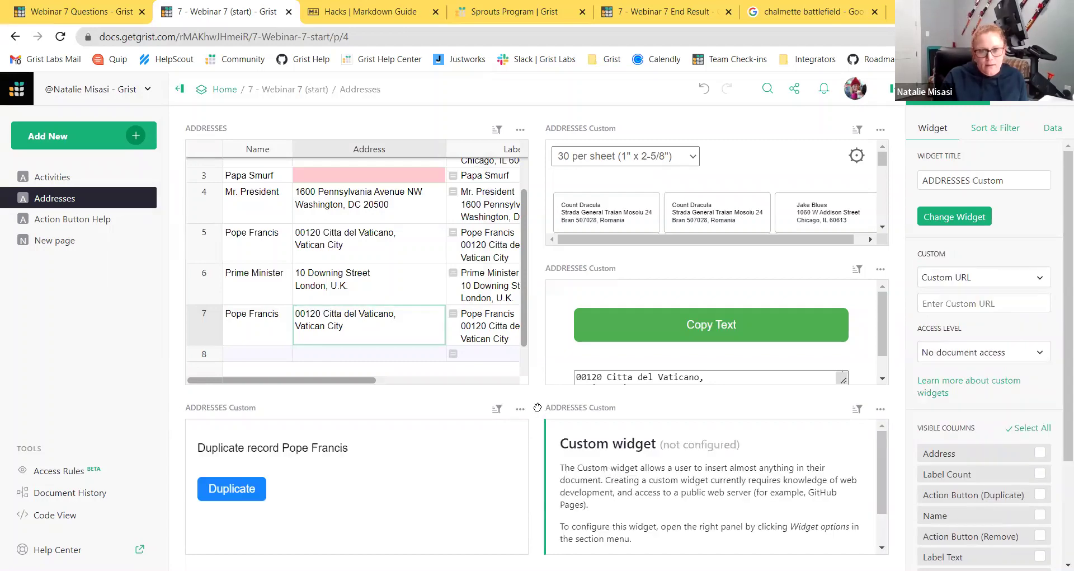
left_click_drag(537, 406, 439, 369)
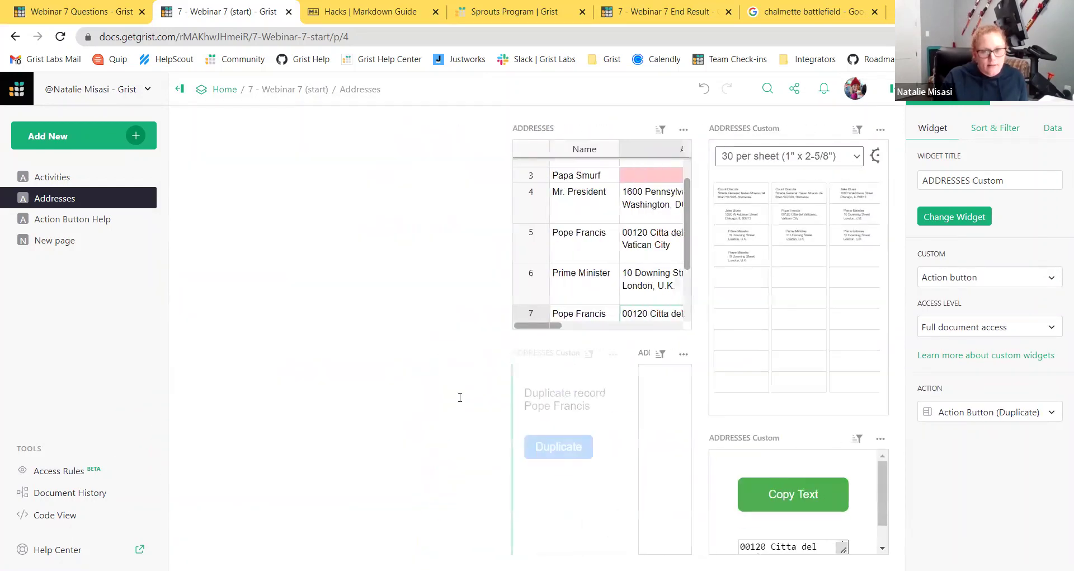
left_click(436, 425)
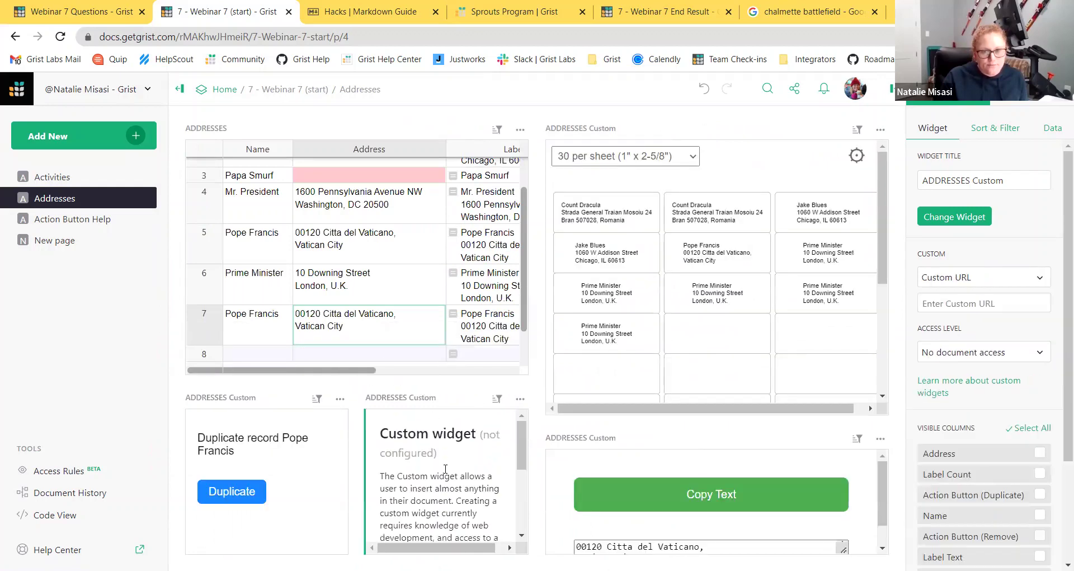
Configure the new custom widget as an Action button with full document access, using the Action Button (Remove) column as its action
left_click(982, 277)
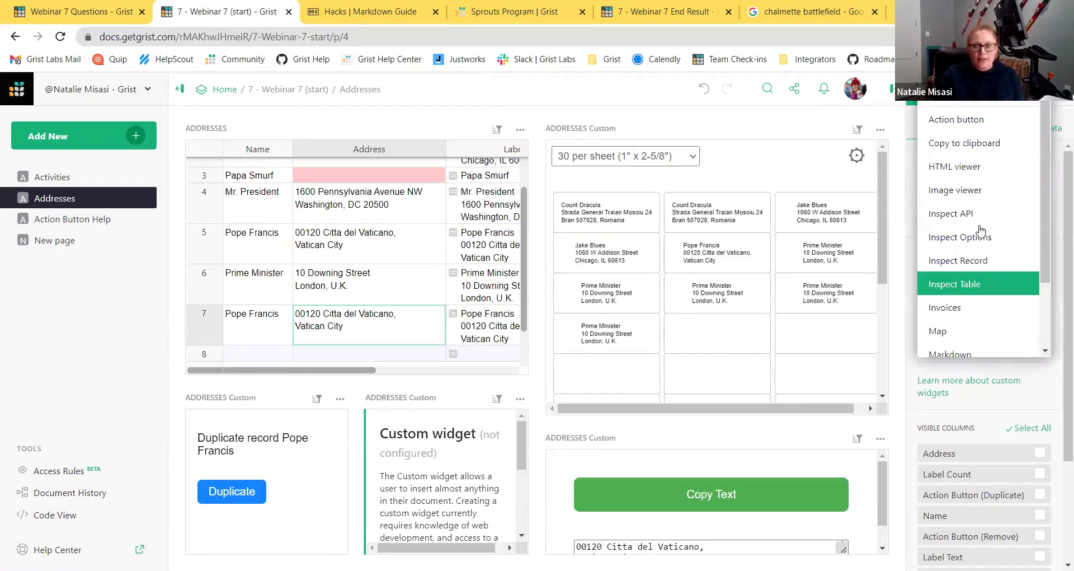
left_click(987, 127)
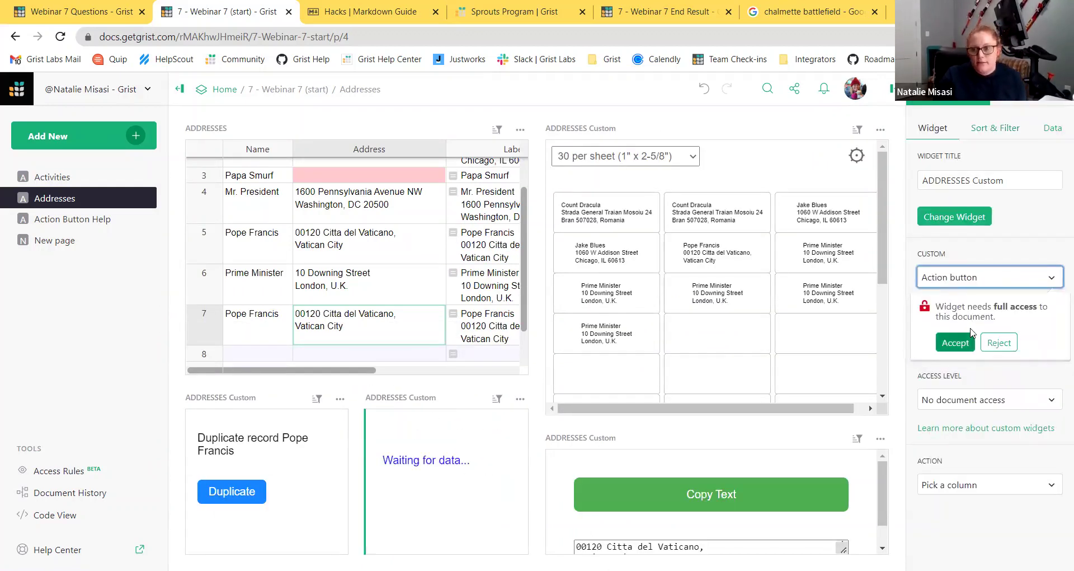
left_click(953, 338)
left_click(950, 412)
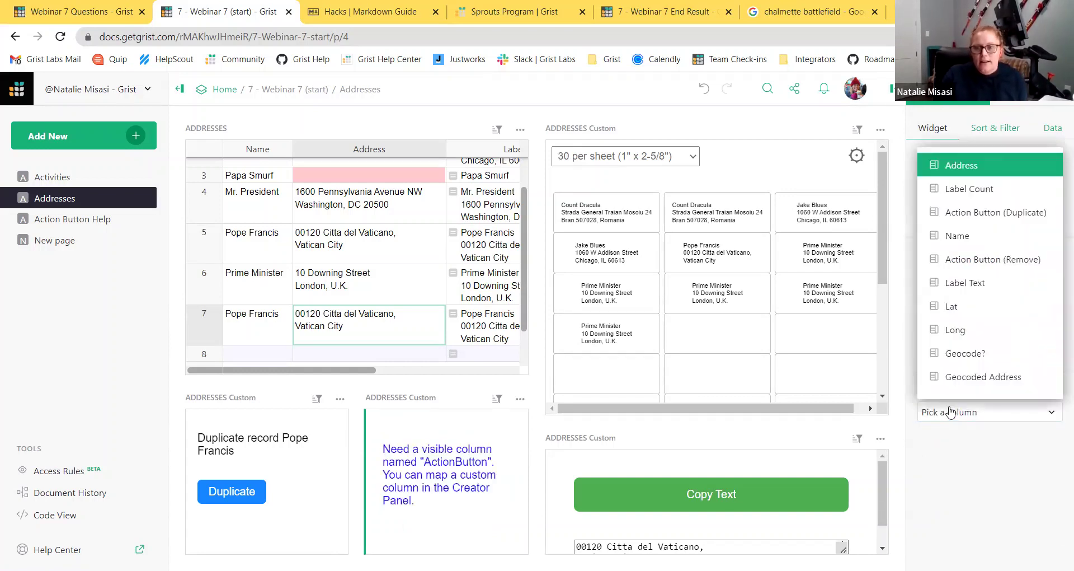
left_click(990, 259)
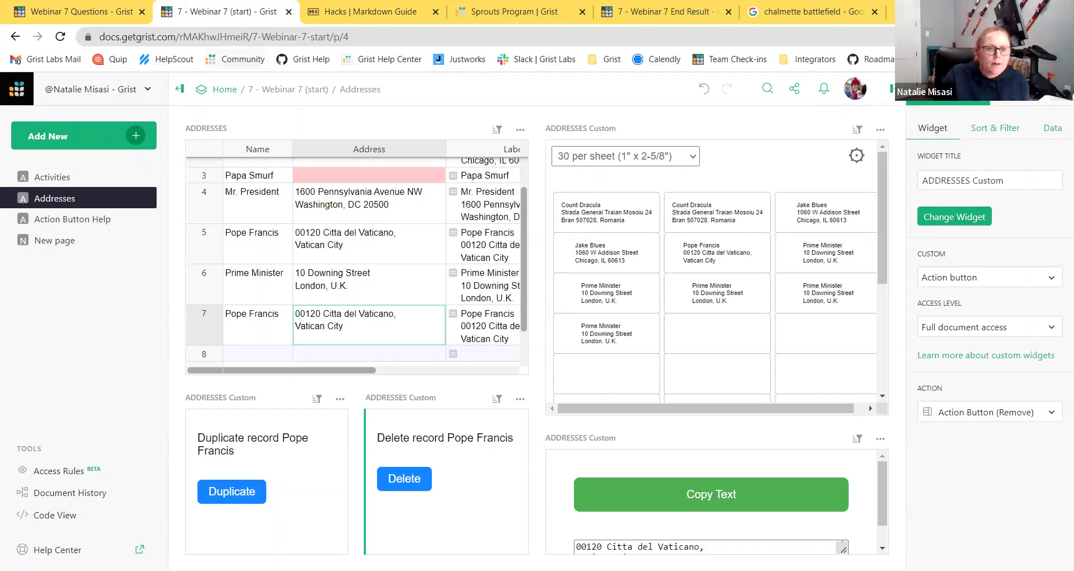
Copy the Remove Record formula from Action Button Help, and show the hidden Action Button (Remove) column in the ADDRESSES table
left_click(63, 224)
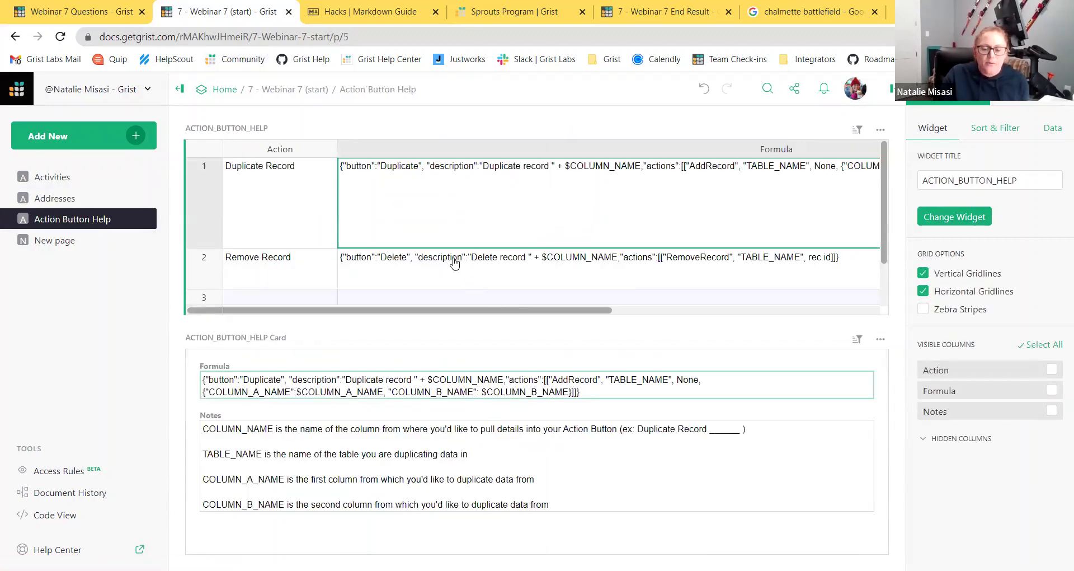
left_click(456, 260)
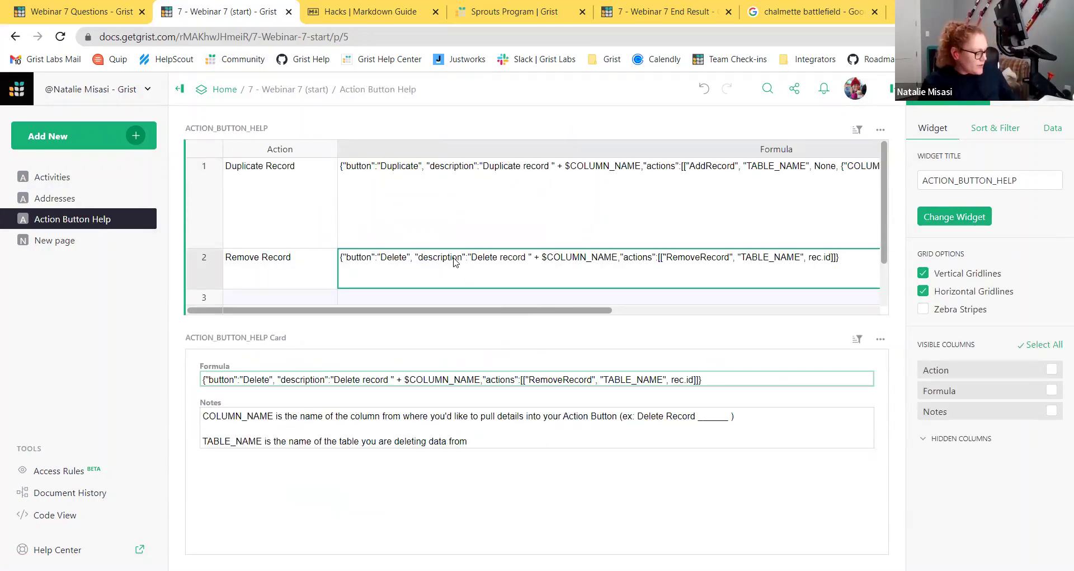
left_click(62, 200)
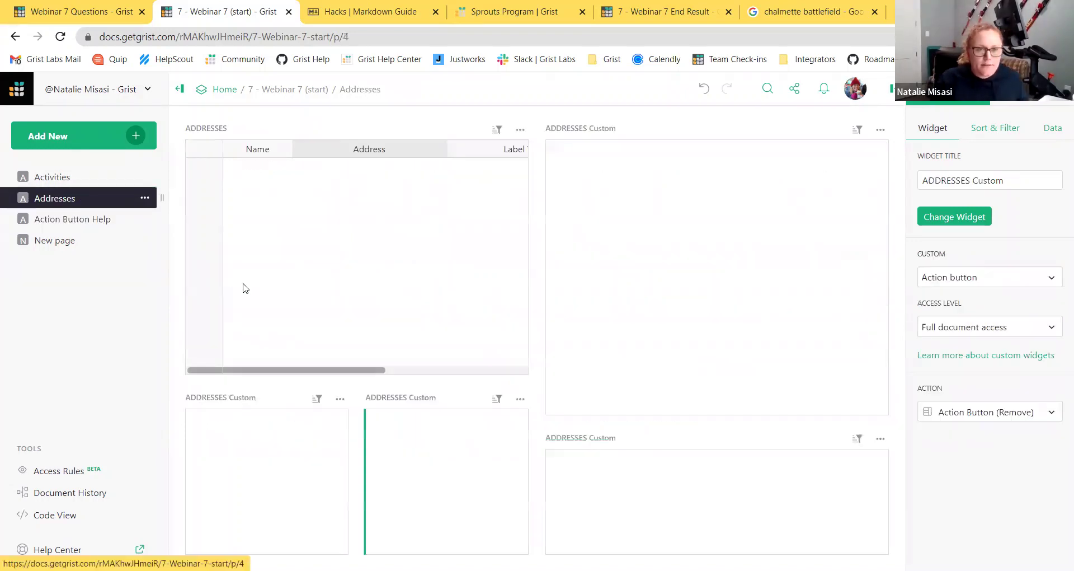
left_click_drag(302, 372, 445, 372)
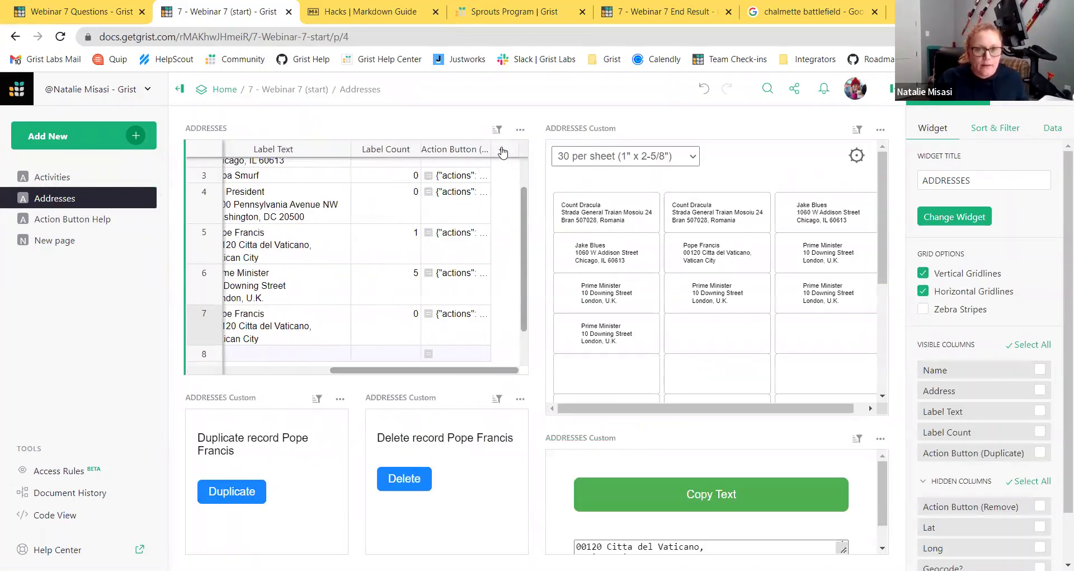
left_click(500, 150)
left_click(555, 218)
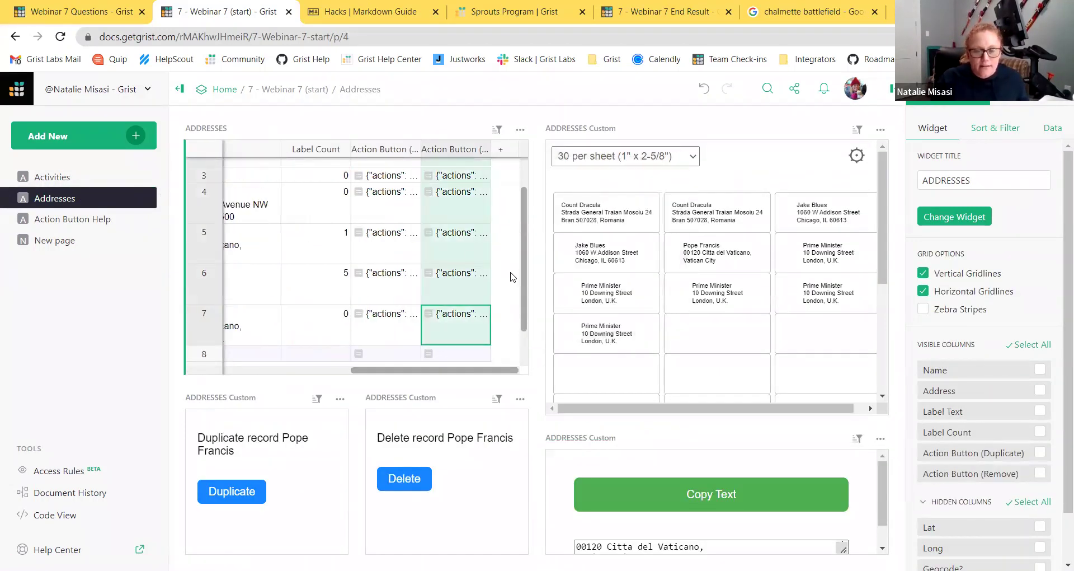
Replace the Action Button (Remove) column's formula with the copied Remove Record template containing the COLUMN_NAME and TABLE_NAME placeholders
double_click(459, 175)
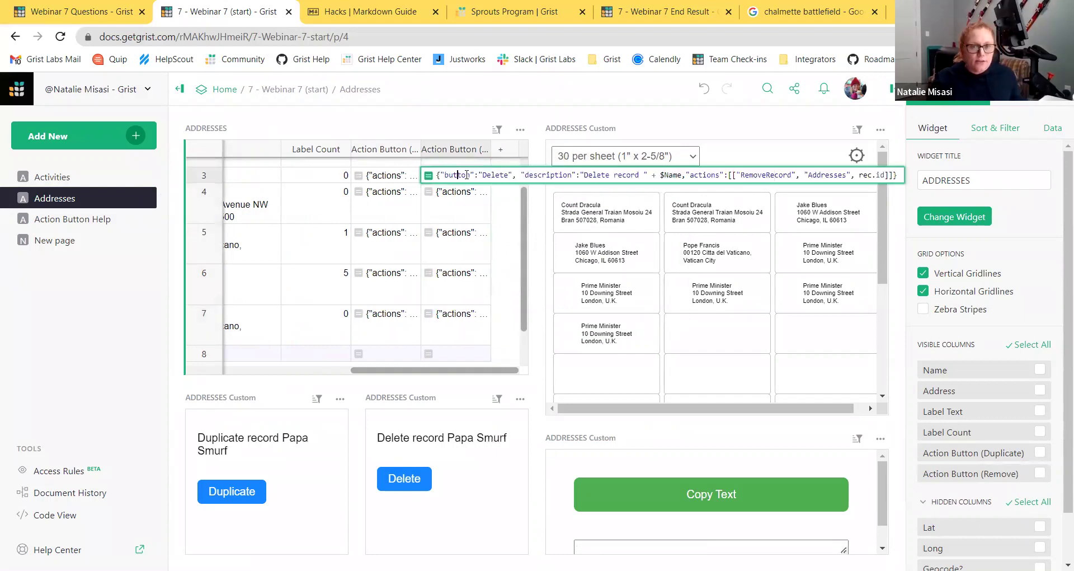
key("ctrl+a")
type("{\"button\":\"Delete\", \"description\":\"Delete record \" + $COLUMN_NAME,\"actions\":[[\"RemoveRecord\", \"TABLE_NAME\", rec.id]]}")
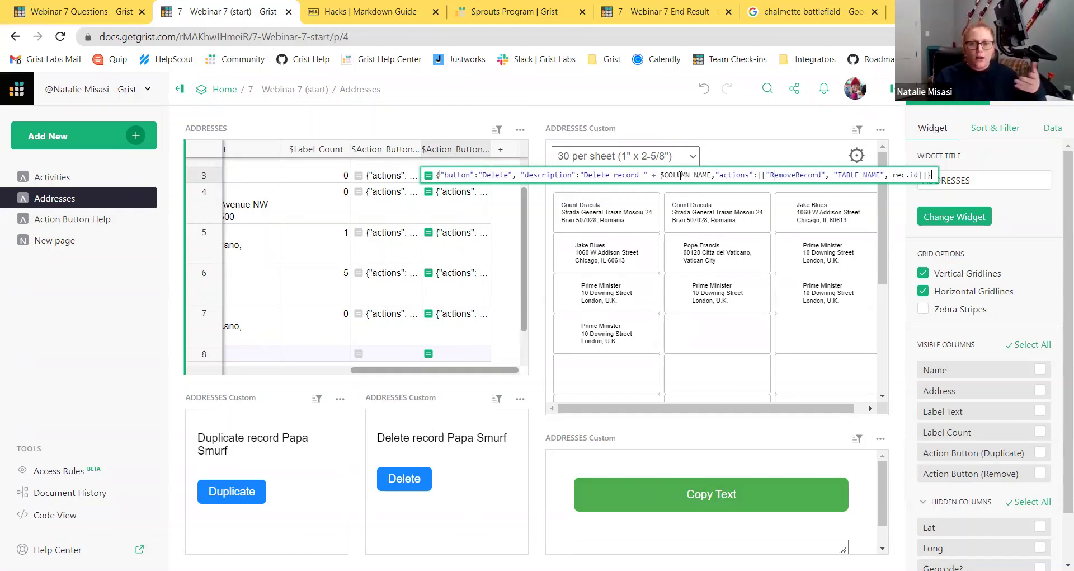
Replace the delete formula's placeholders with $Name and the table name "Addresses", then close the formula without saving the edit
left_click_drag(663, 174, 706, 173)
key("shift+Home")
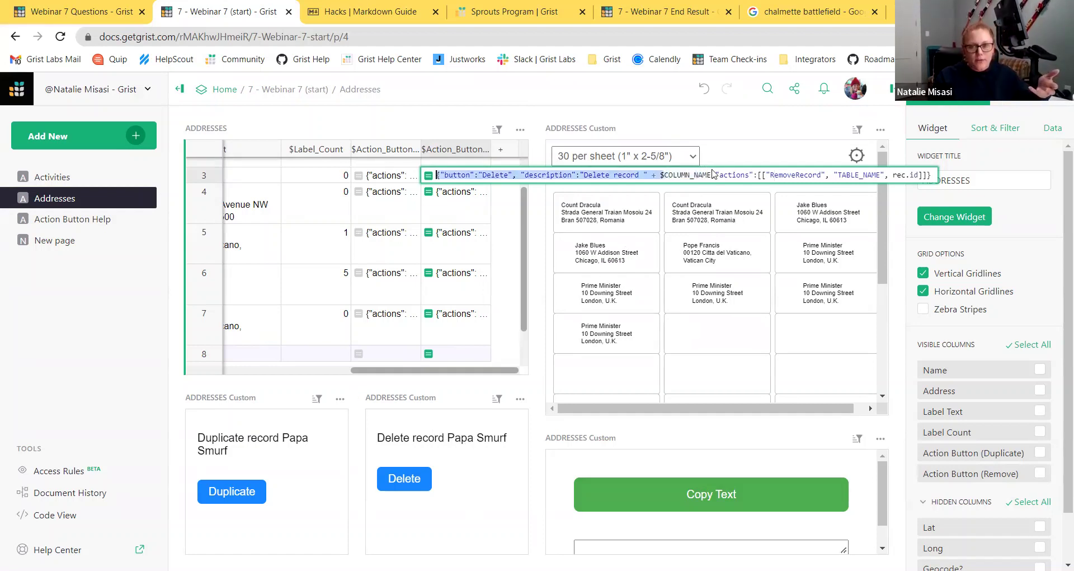
double_click(711, 175)
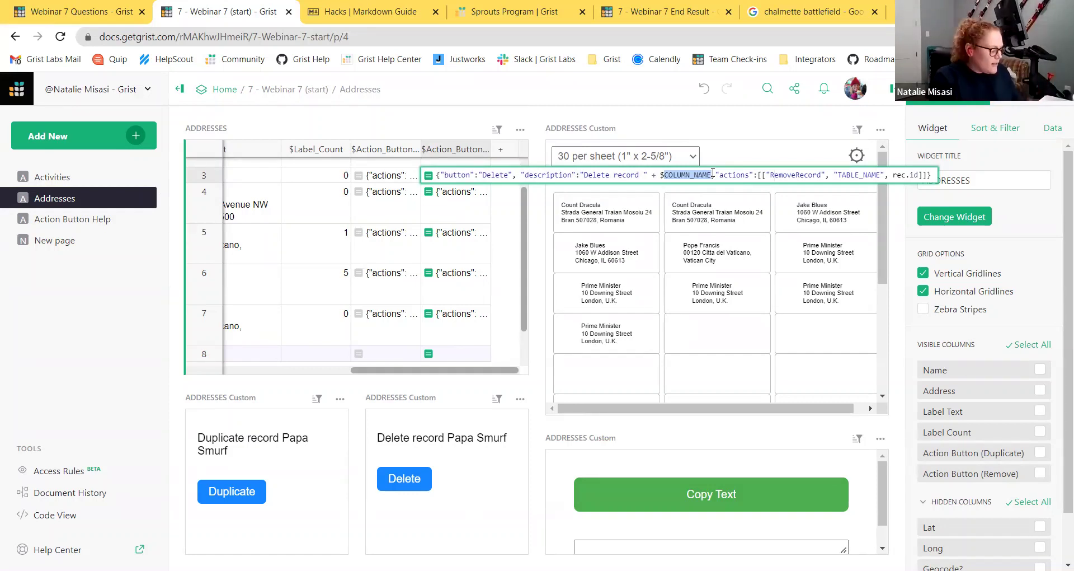
type("Name")
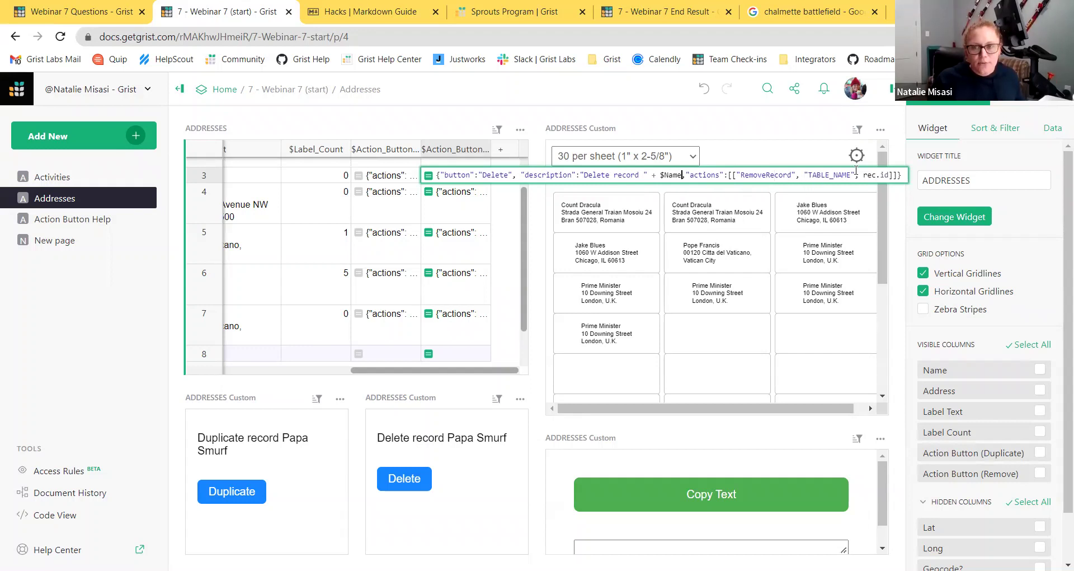
left_click_drag(852, 172, 814, 175)
type("Add")
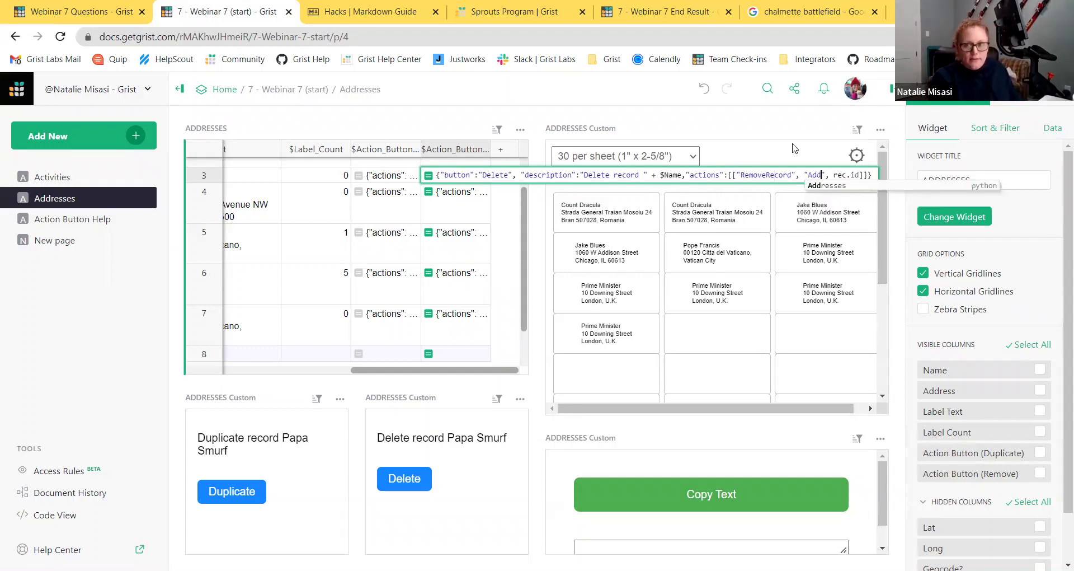
type("resses")
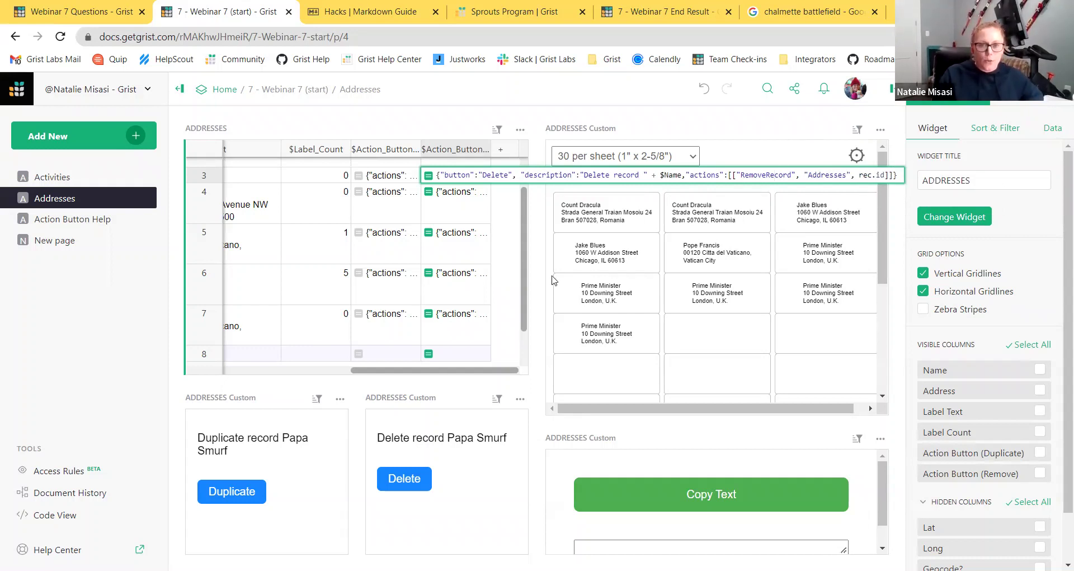
left_click(383, 421)
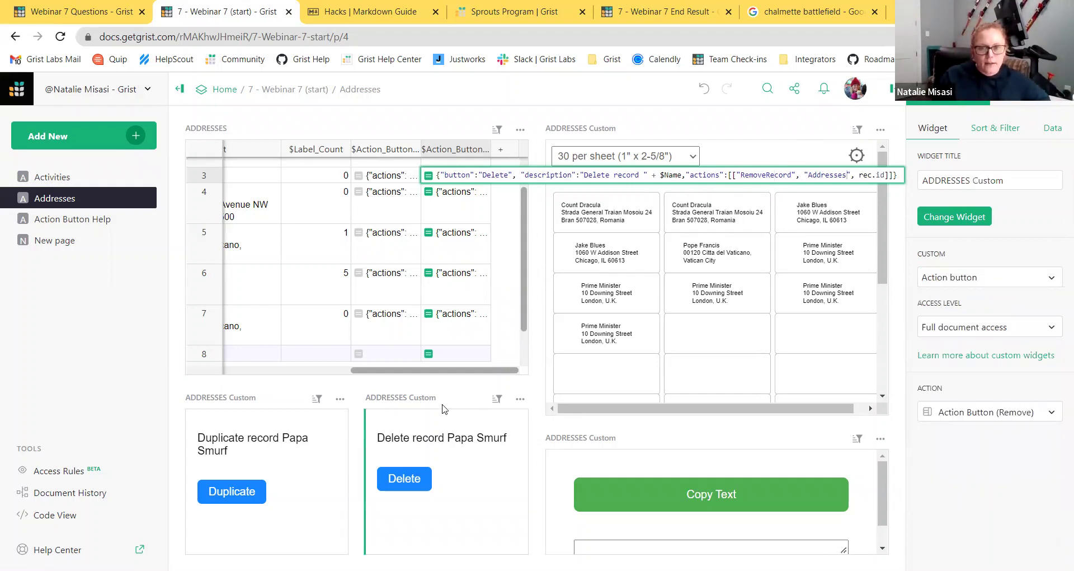
key("Escape")
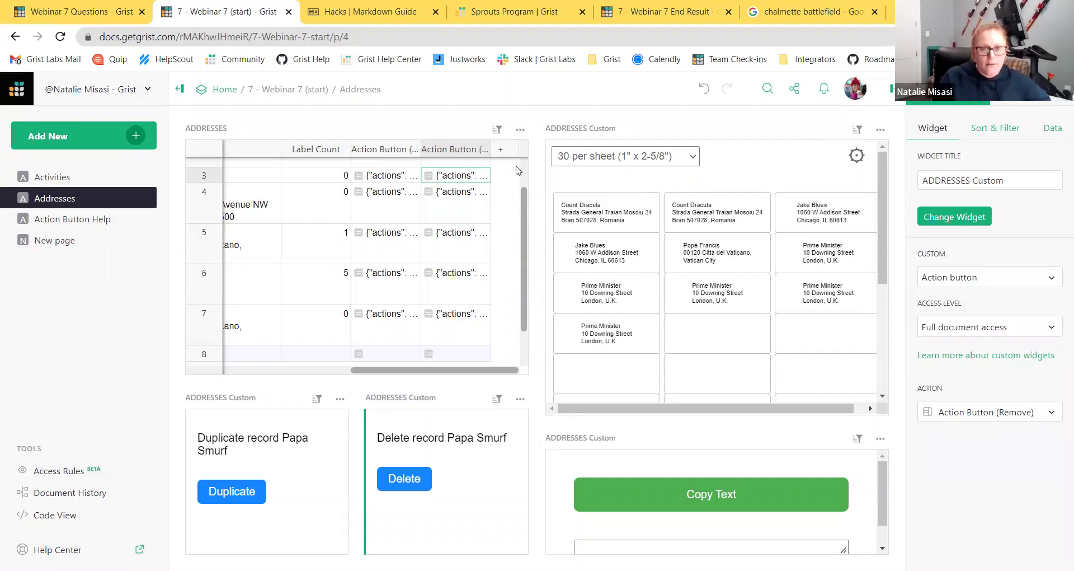
Select the row 7 Pope Francis record in ADDRESSES and duplicate it with the Action button widget
left_click_drag(372, 370, 208, 369)
left_click(256, 314)
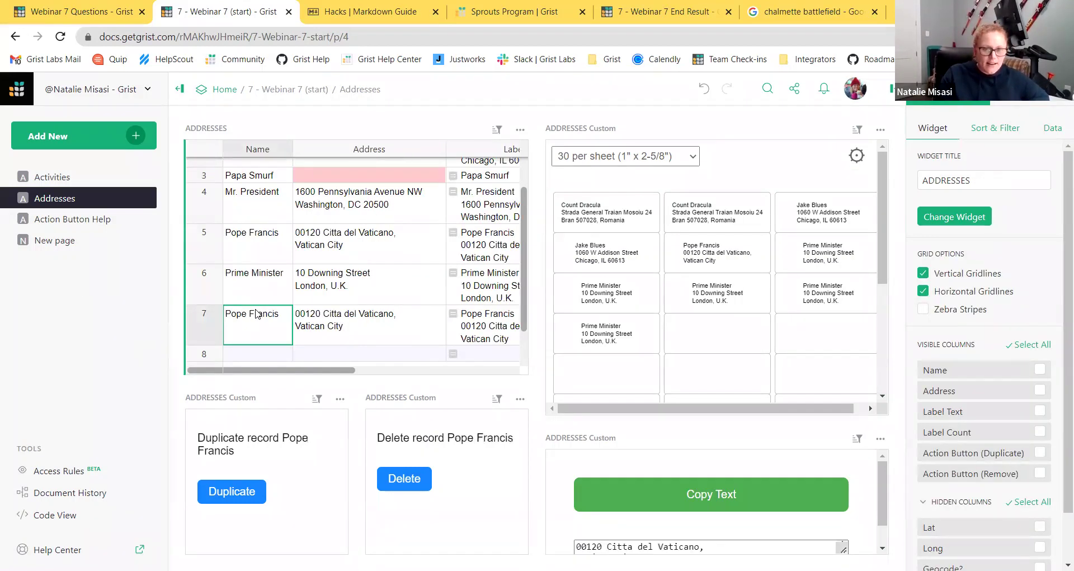
left_click(246, 485)
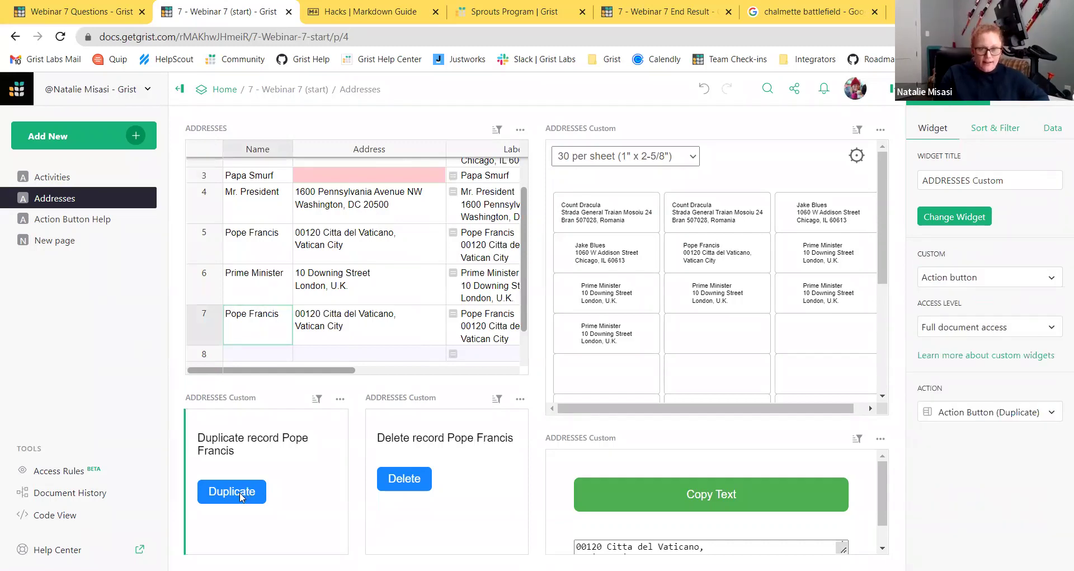
left_click(241, 497)
Delete the row 8 Pope Francis duplicate and the row 5 Pope Francis record with the Delete action button
left_click(276, 362)
left_click(422, 480)
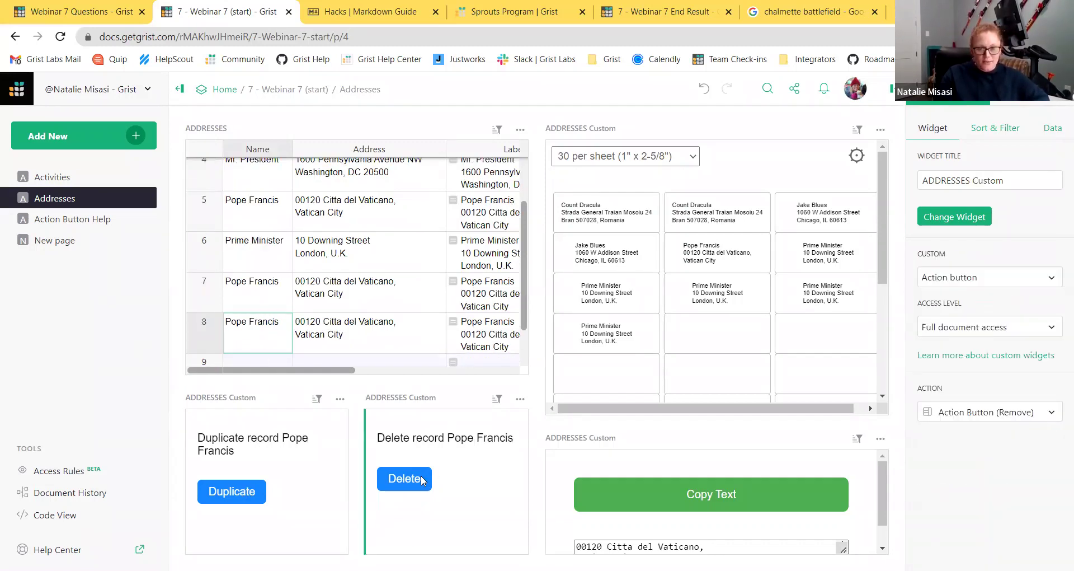
left_click(422, 478)
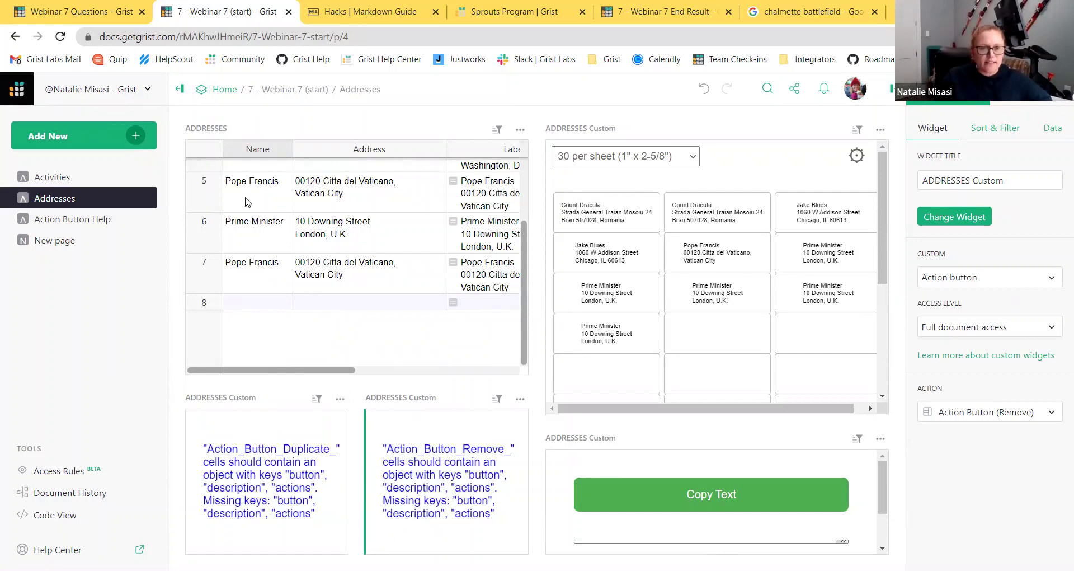
left_click(390, 483)
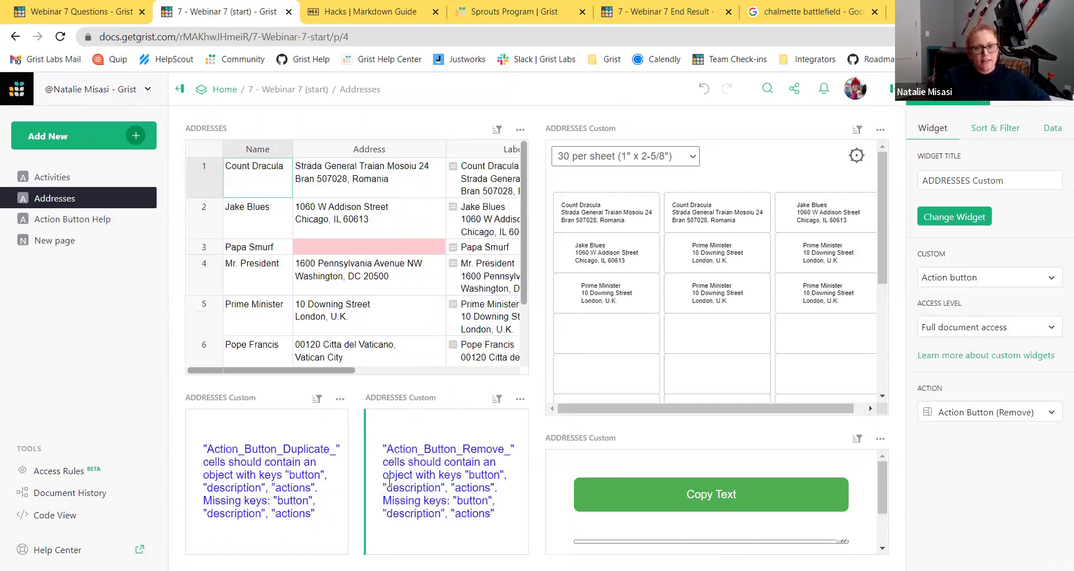
Select the row 6 Pope Francis record, duplicate it, and delete the selected record with the action button widgets
scroll(397, 312, "down", 2)
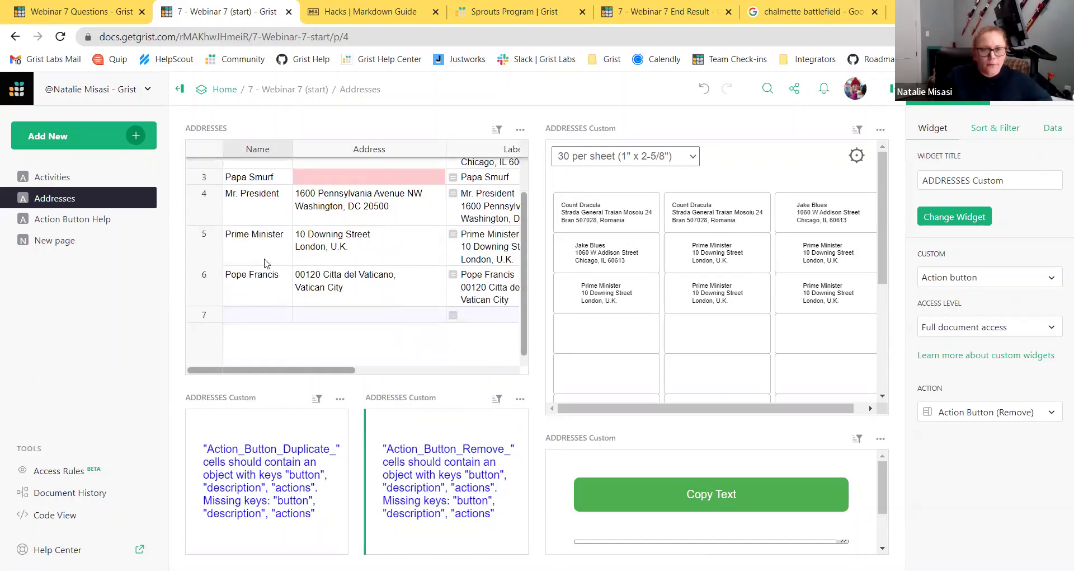
left_click(265, 260)
left_click(278, 287)
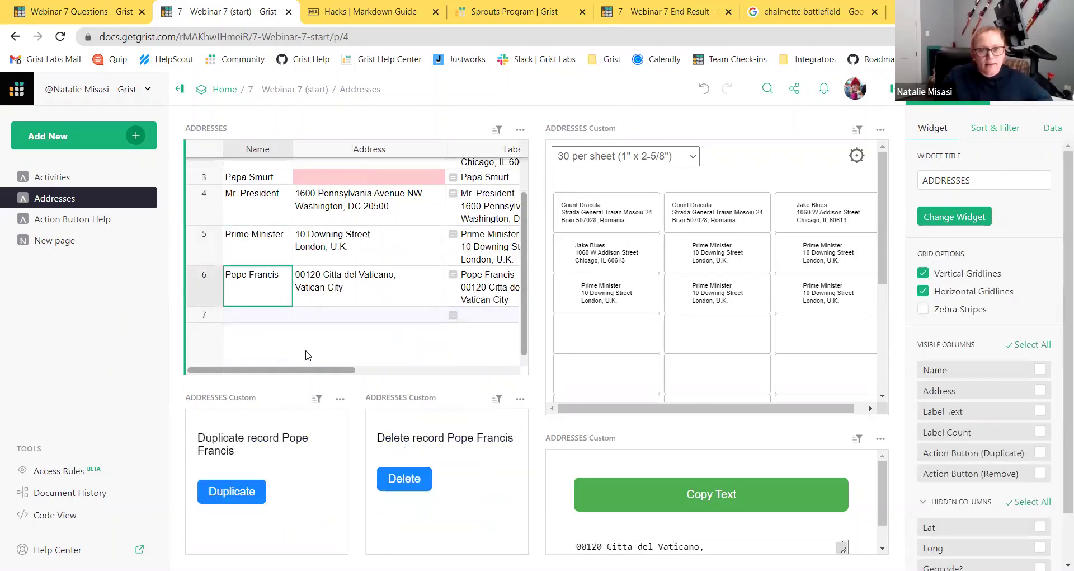
left_click(232, 491)
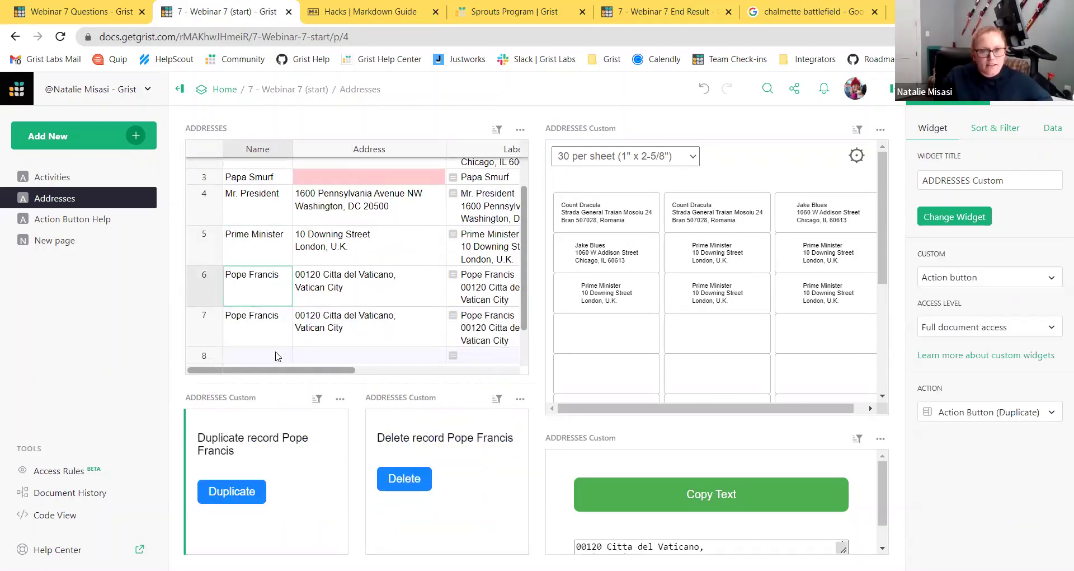
left_click(404, 478)
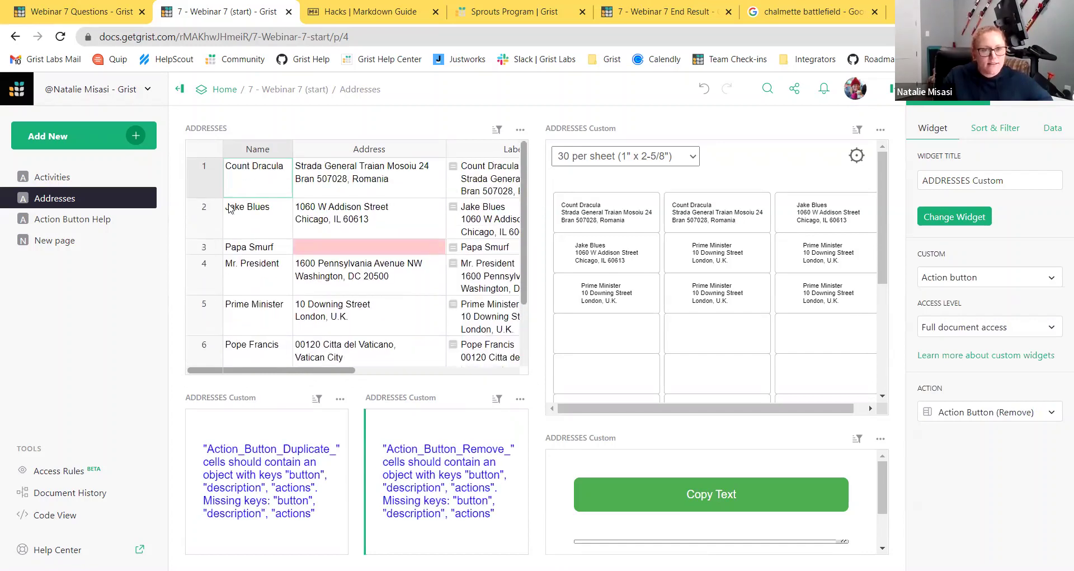
Select the Count Dracula record, look at the Remove Record formula and notes on Action Button Help, and return to Addresses
left_click(246, 170)
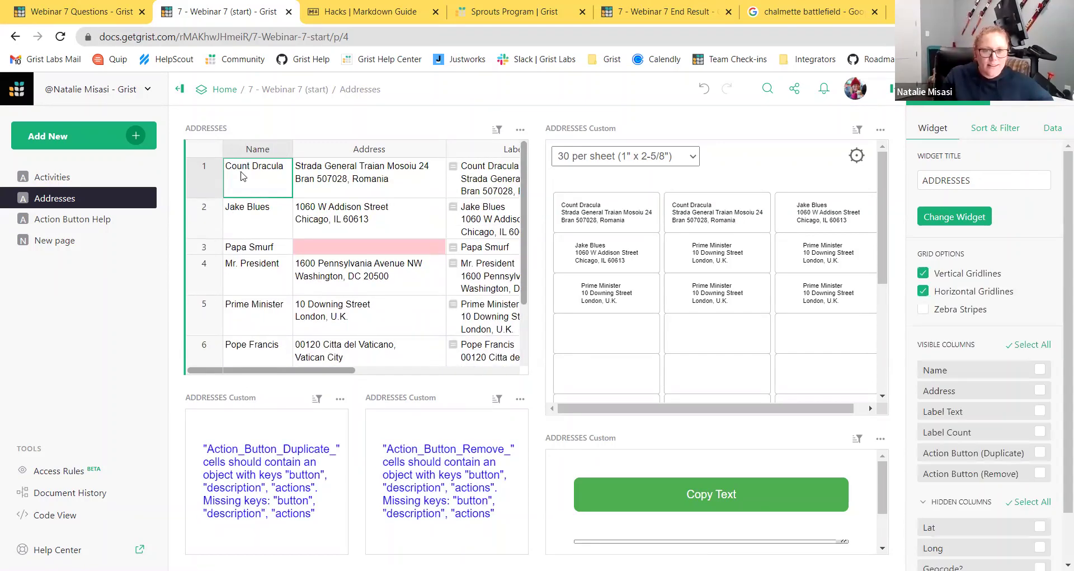
left_click(85, 211)
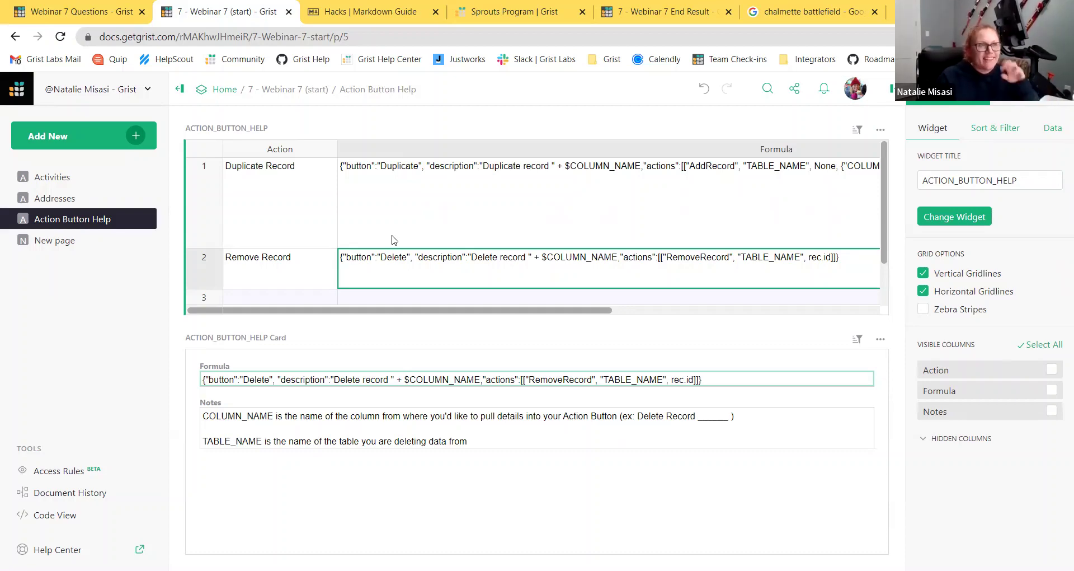
left_click(72, 197)
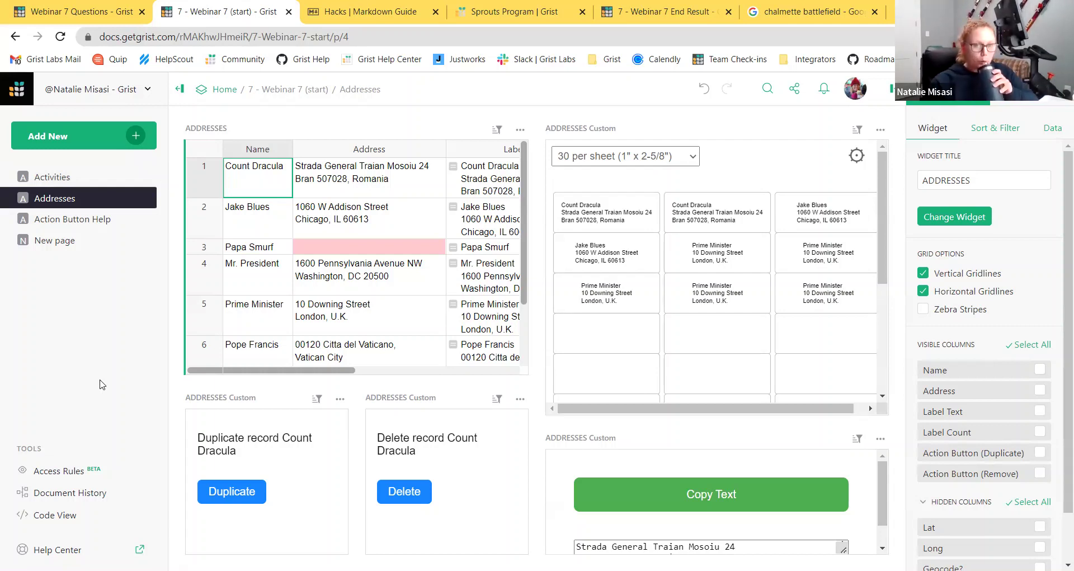
Review the Activities page, the Addresses page and the New page with its image and map widgets, and return to Addresses
left_click(53, 177)
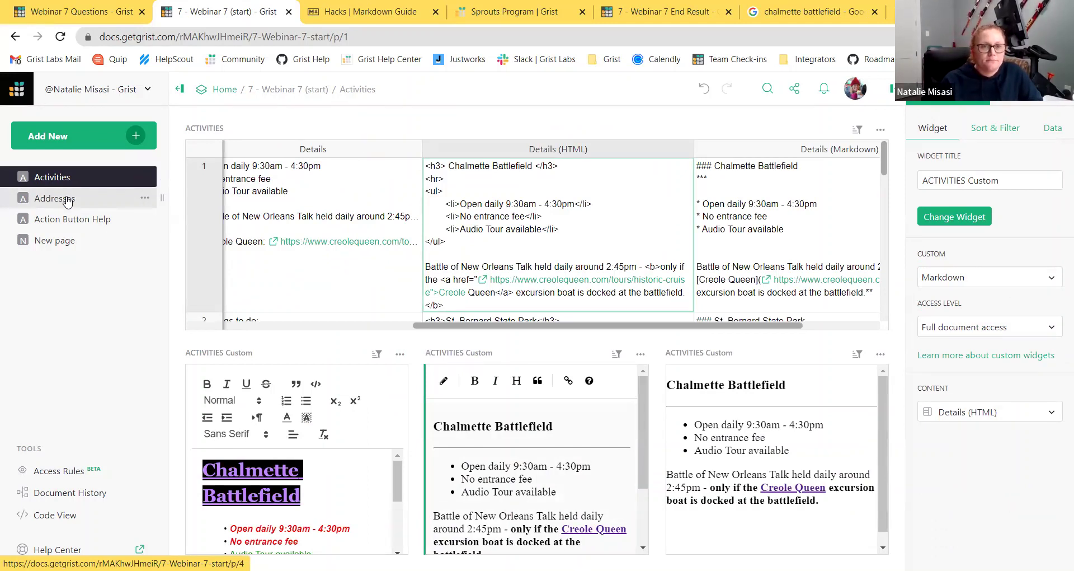
left_click(68, 199)
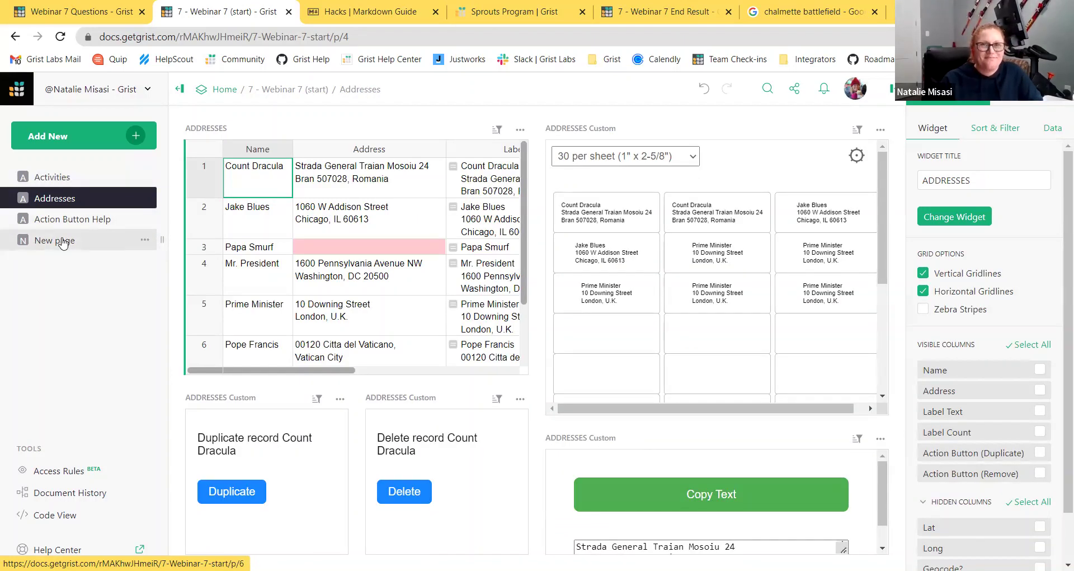
left_click(63, 241)
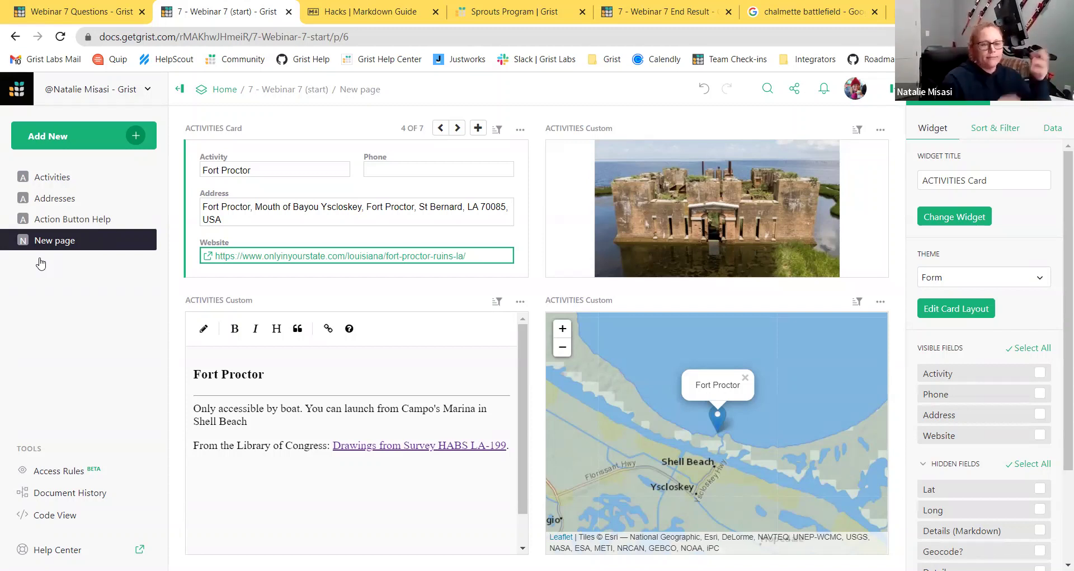
left_click(56, 206)
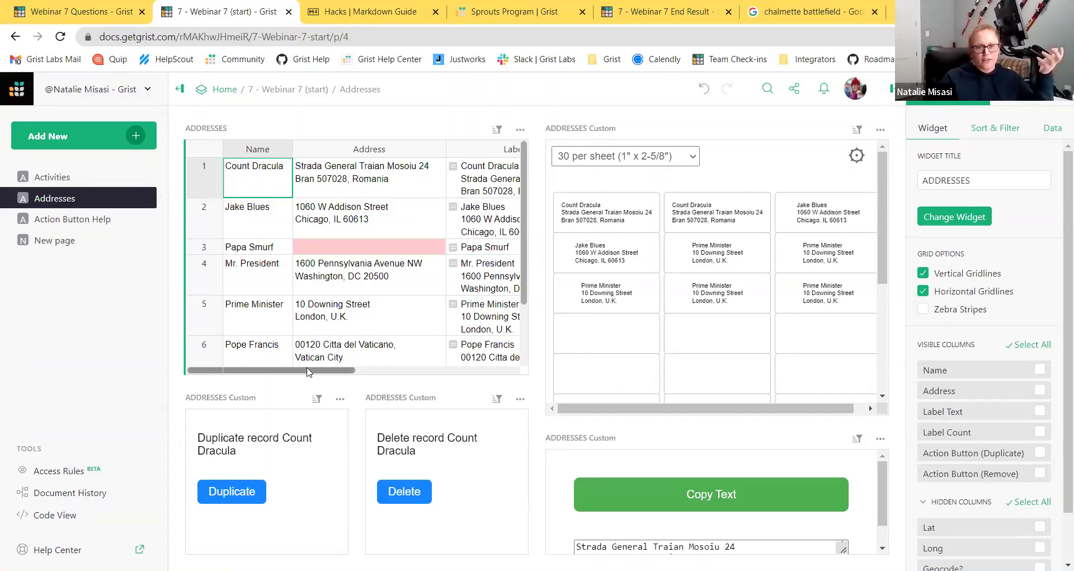
Delete the row 6 Pope Francis record from the ADDRESSES table using its row options
left_click_drag(307, 370, 198, 392)
scroll(255, 324, "down", 2)
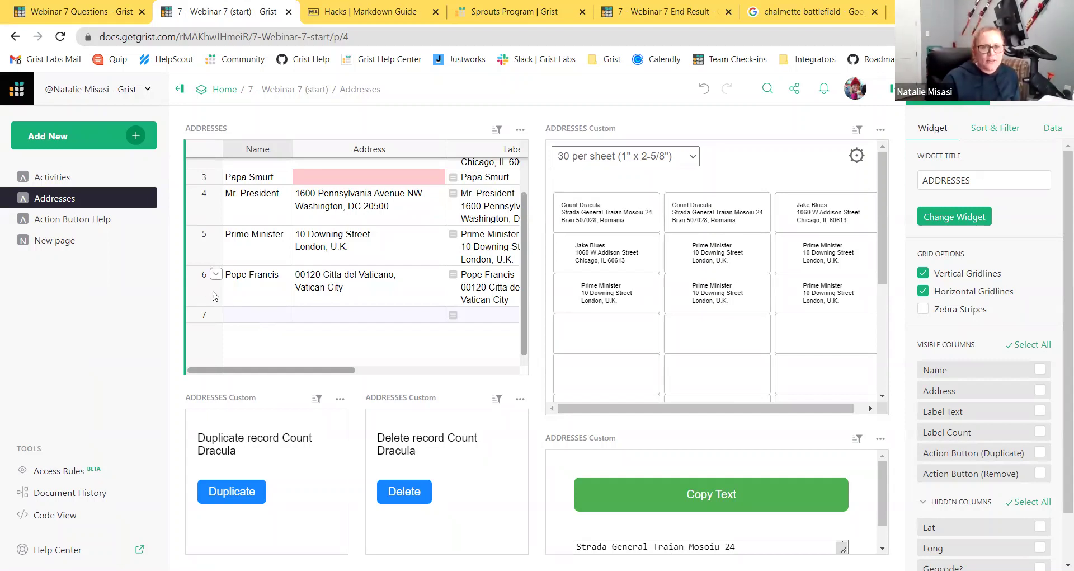
left_click(216, 274)
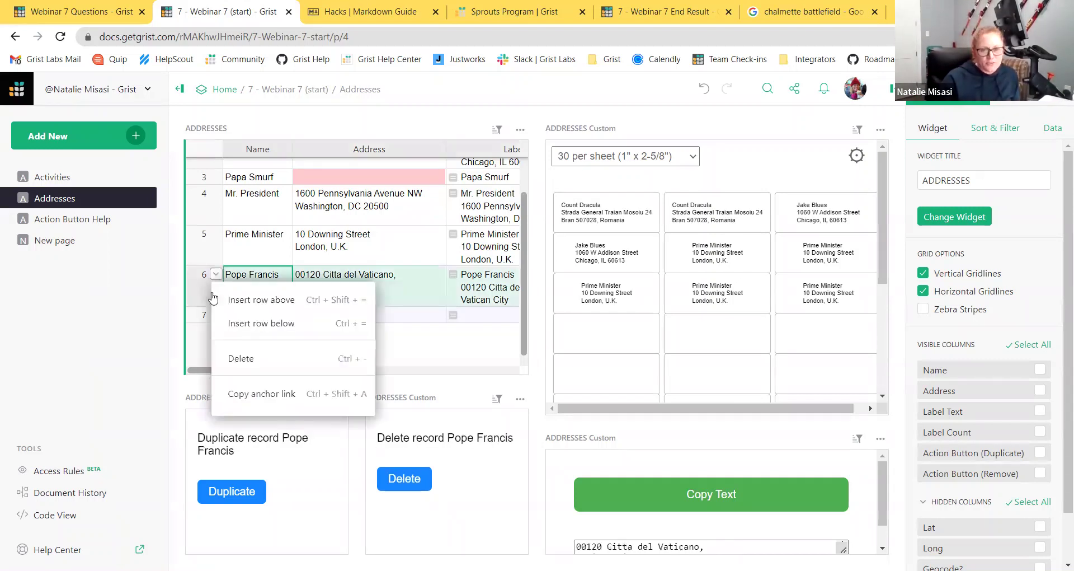
left_click(253, 365)
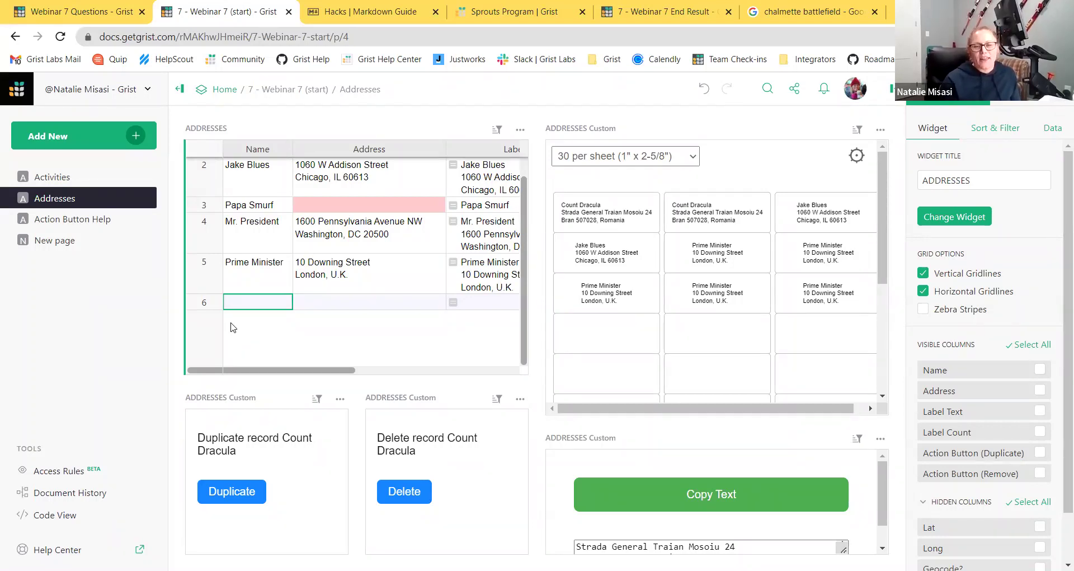
Select the row 5 Prime Minister record in ADDRESSES and duplicate it with the Action button widget
right_click(210, 288)
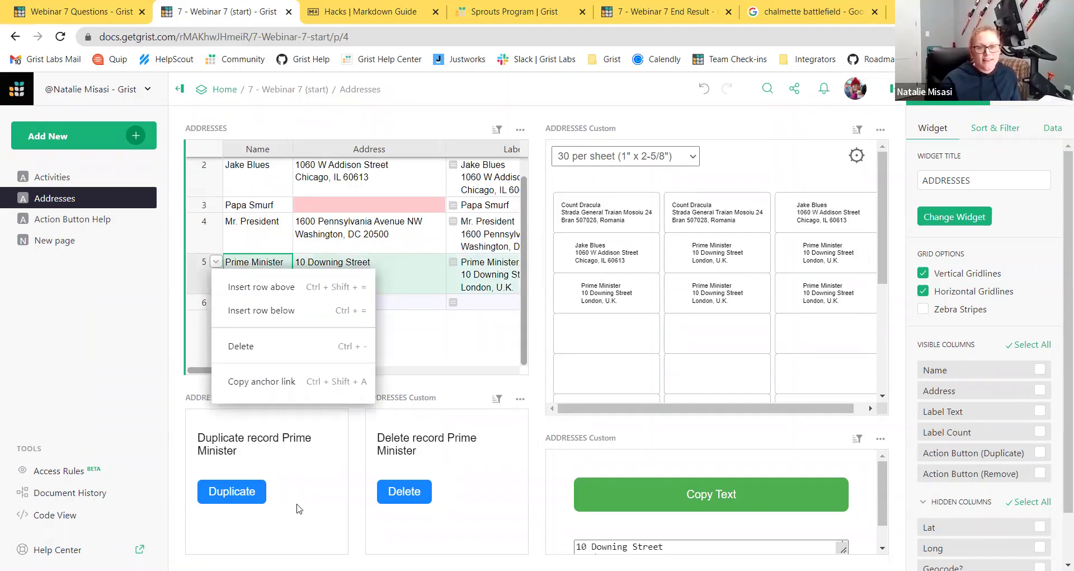
left_click(300, 508)
left_click(204, 288)
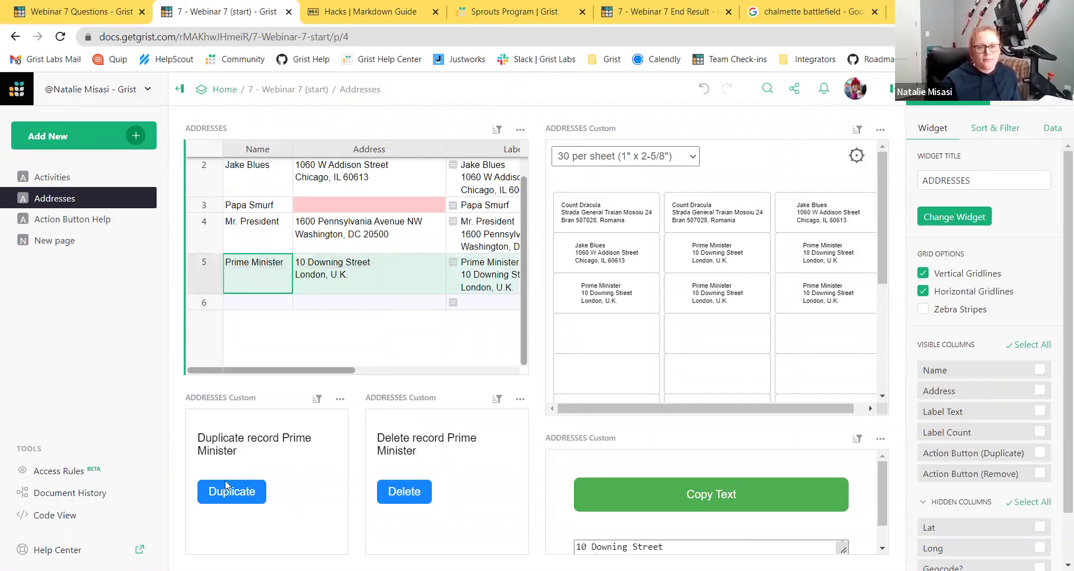
left_click(227, 488)
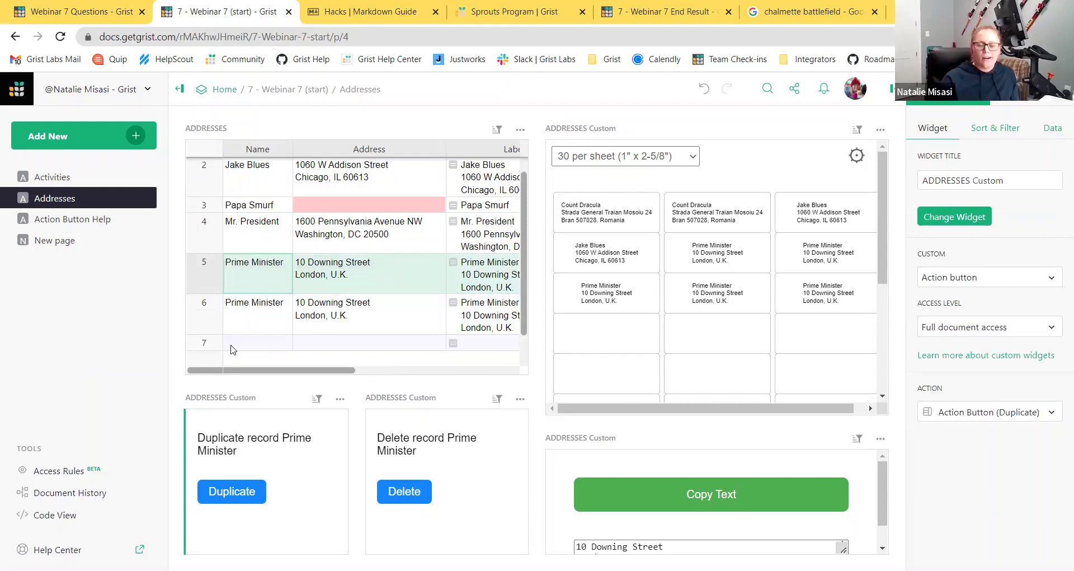
Delete the row 6 Prime Minister duplicate using its row options and select the remaining Prime Minister record's address
right_click(204, 292)
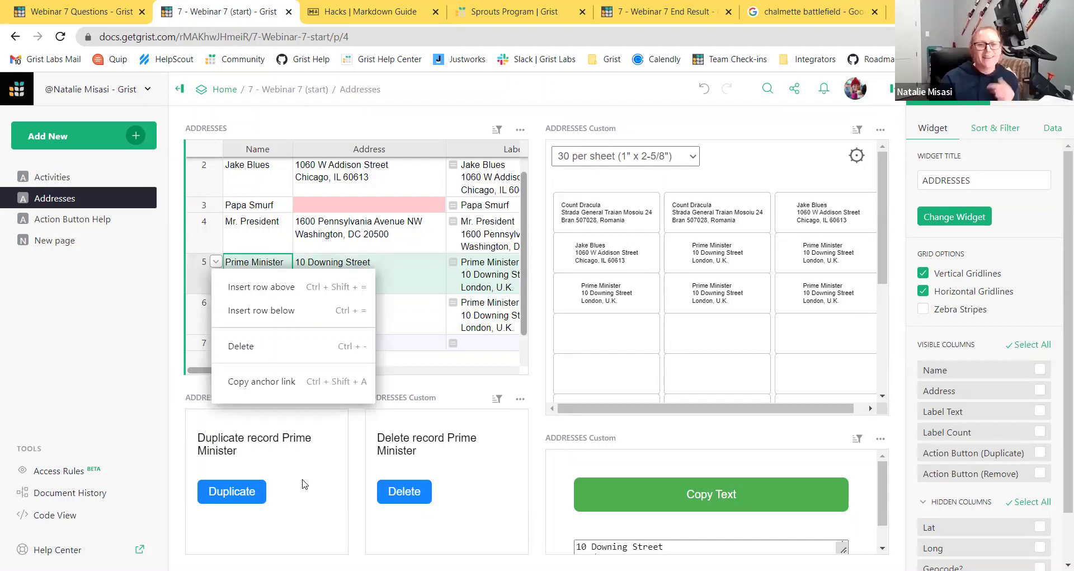
left_click(301, 481)
right_click(216, 305)
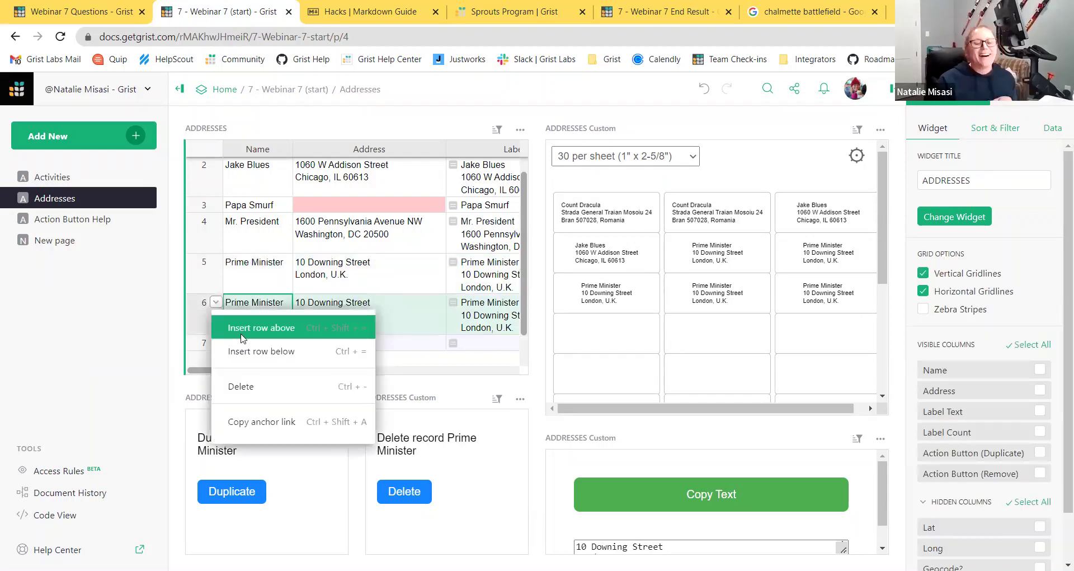
left_click(257, 392)
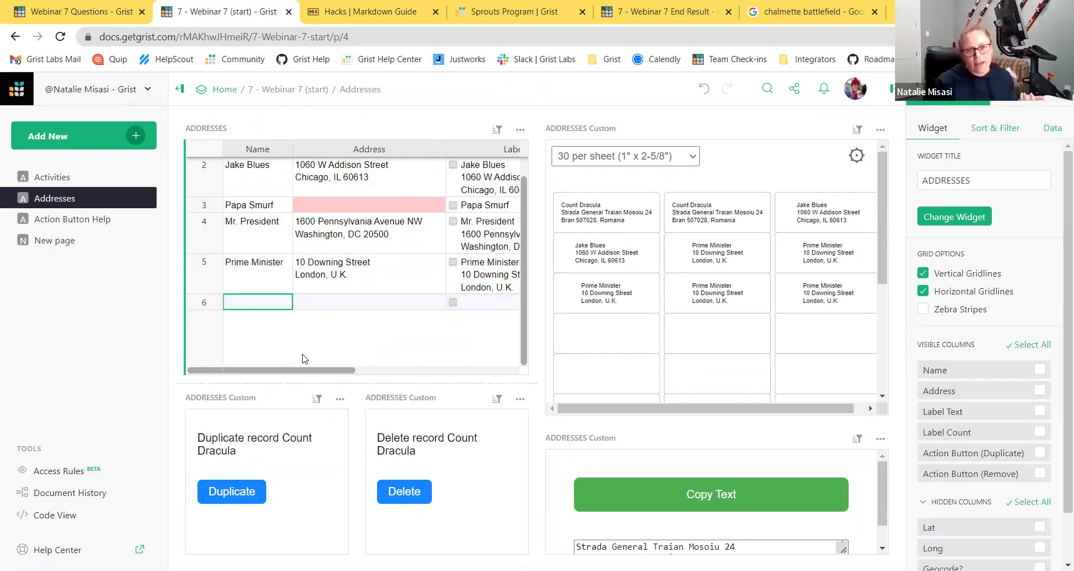
left_click(347, 288)
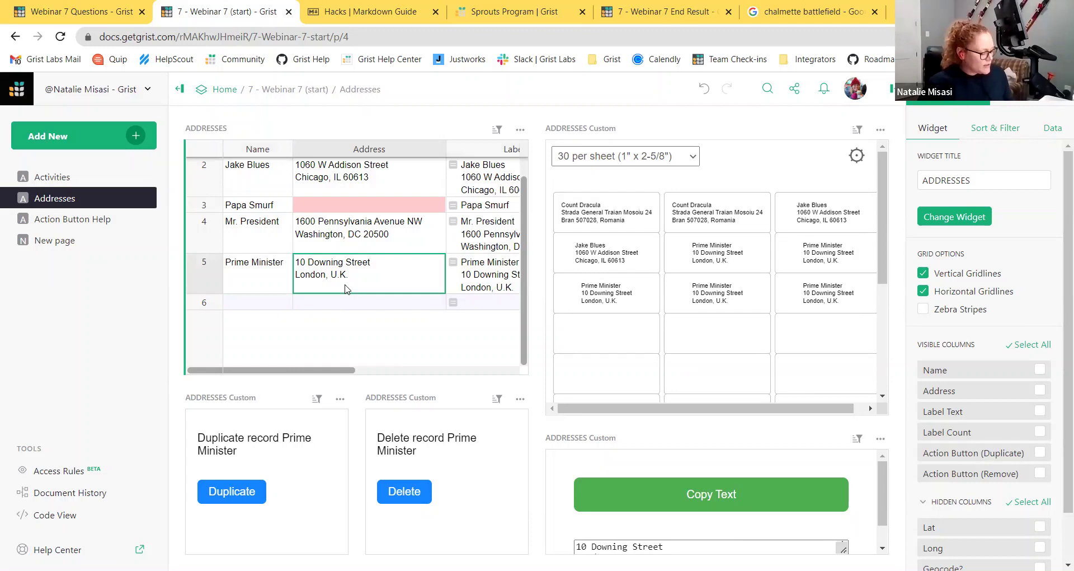